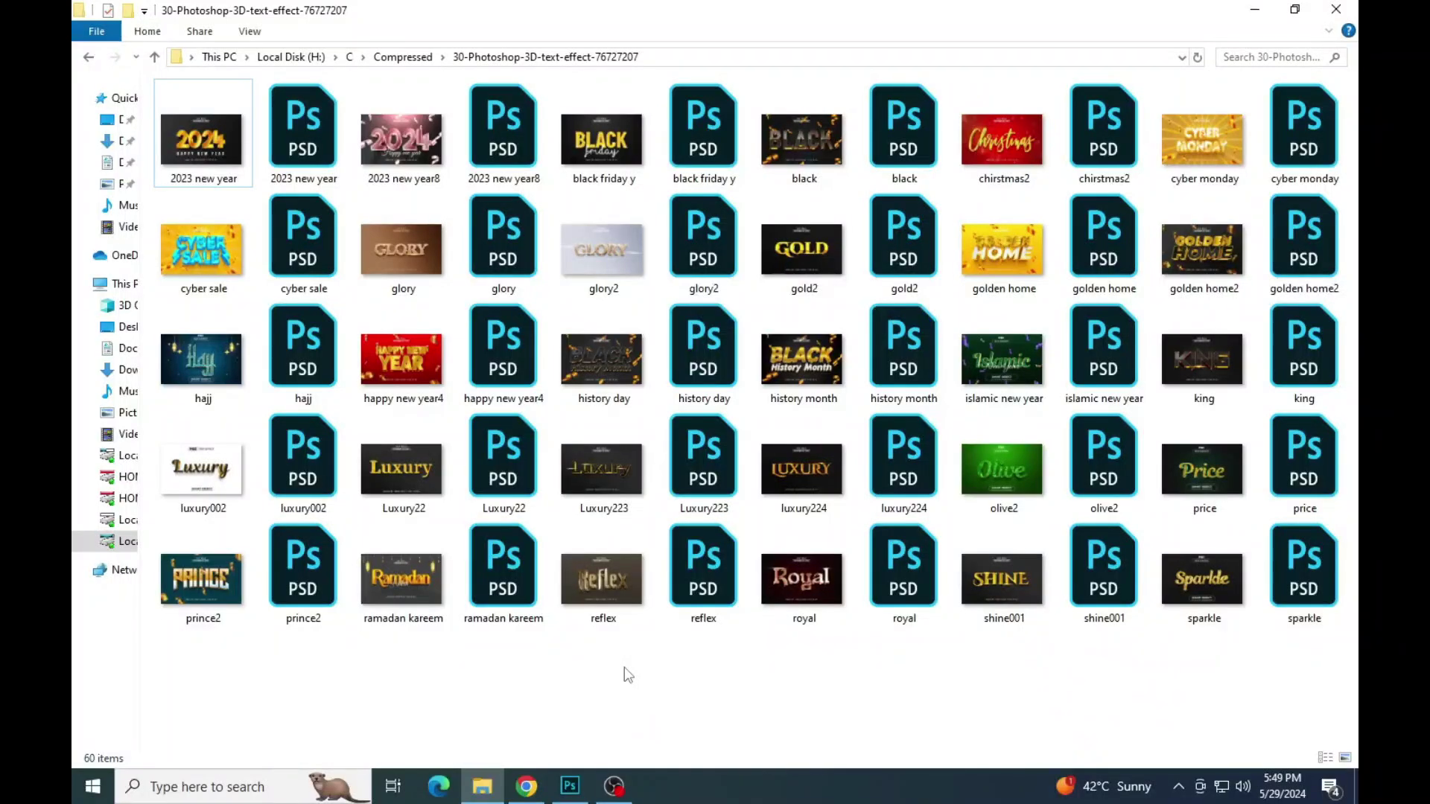
Browse the template previews full-screen in Photos, from the 2024 Happy New Year image to Sparkle
double_click(203, 141)
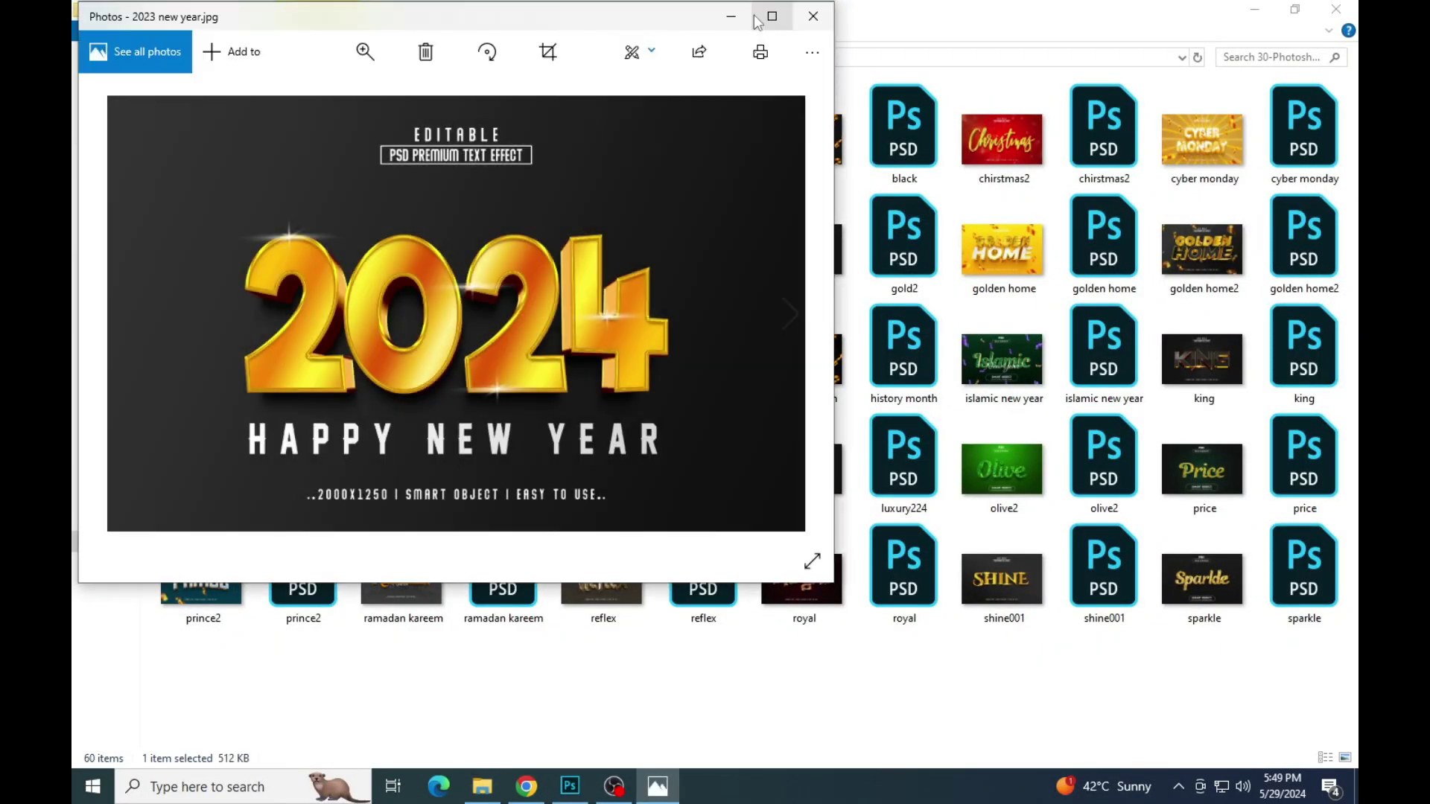
click(756, 21)
key(Right)
key(Right)
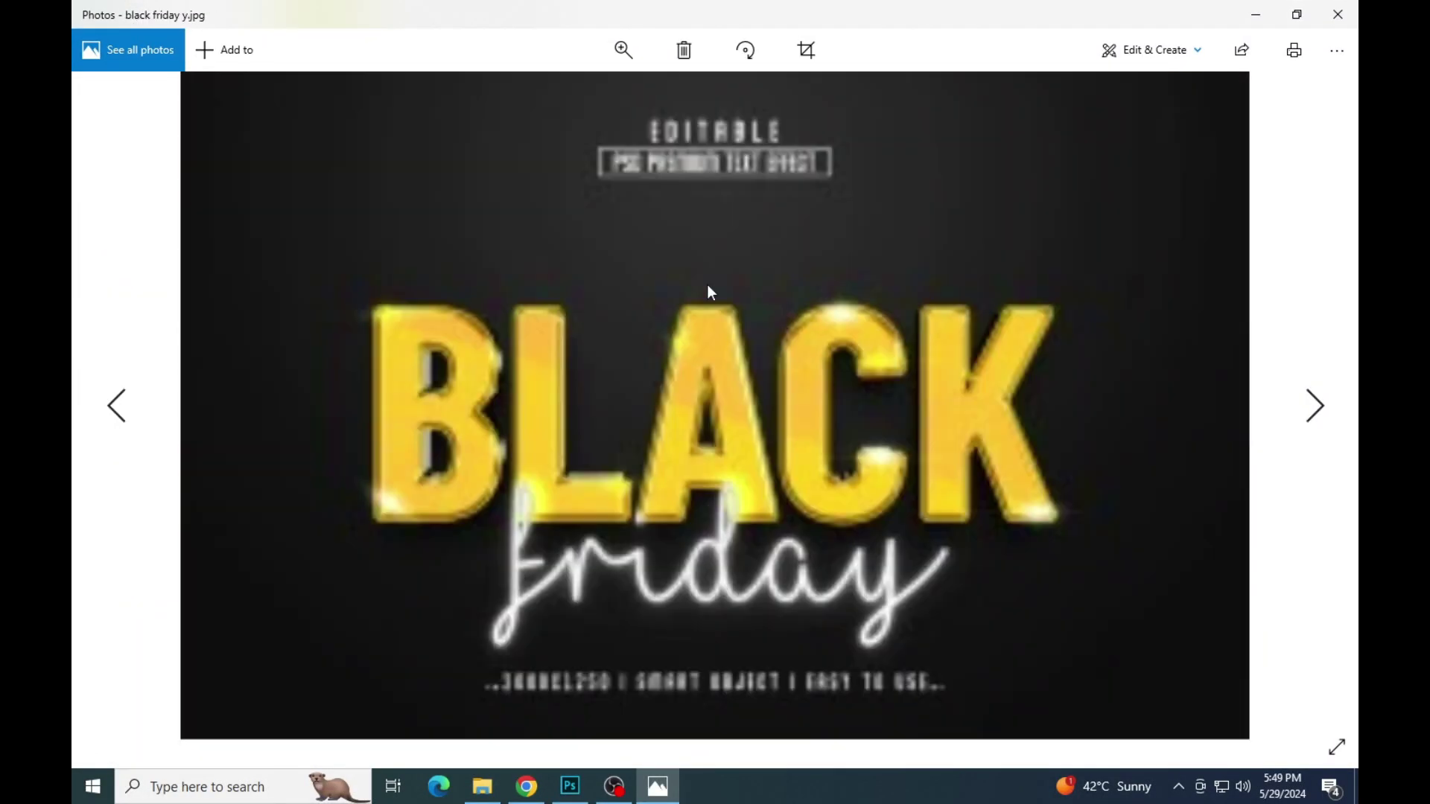
key(Right)
key(Right)
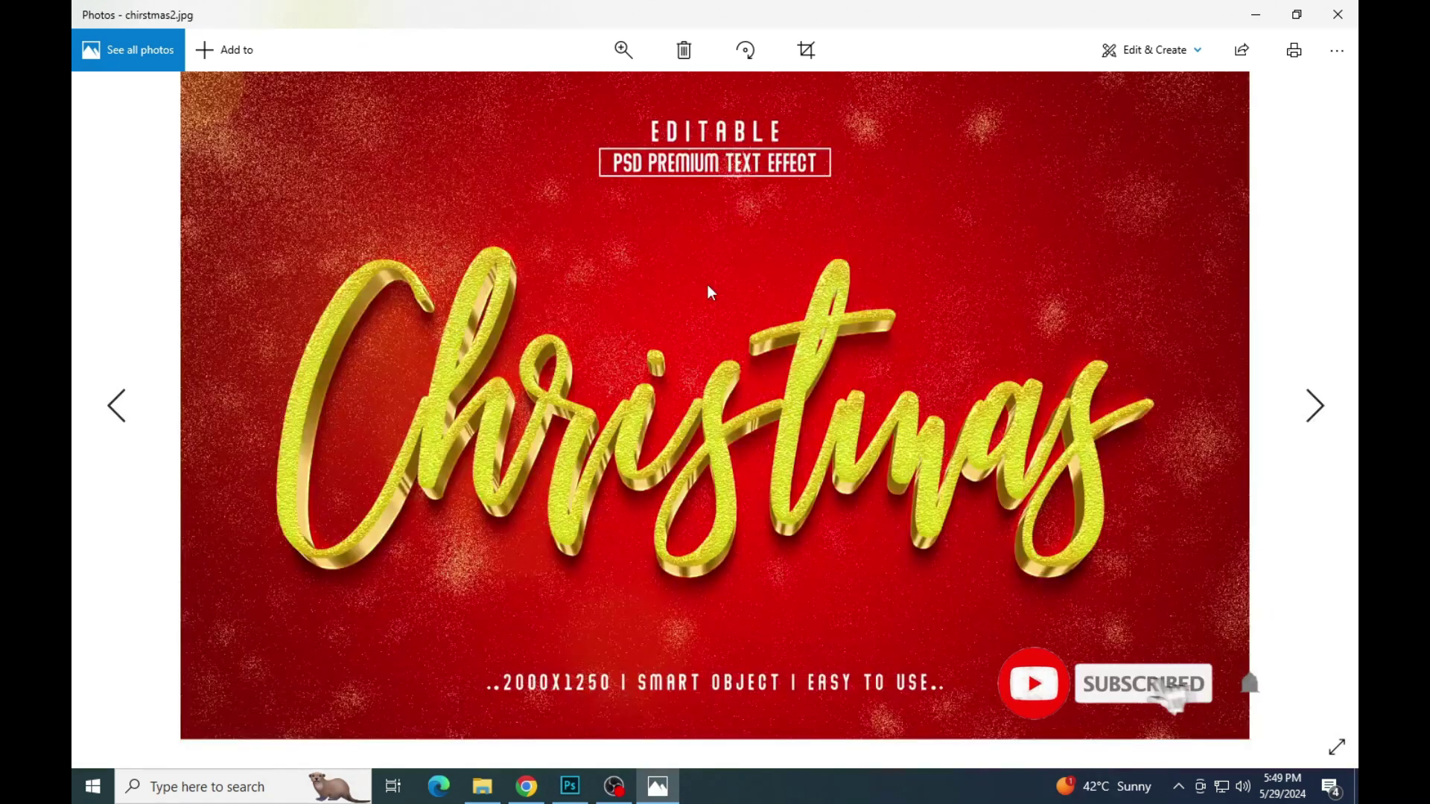
key(Right)
key(Right)
key(Right)
key(Right)
key(Right)
key(Left)
key(Right)
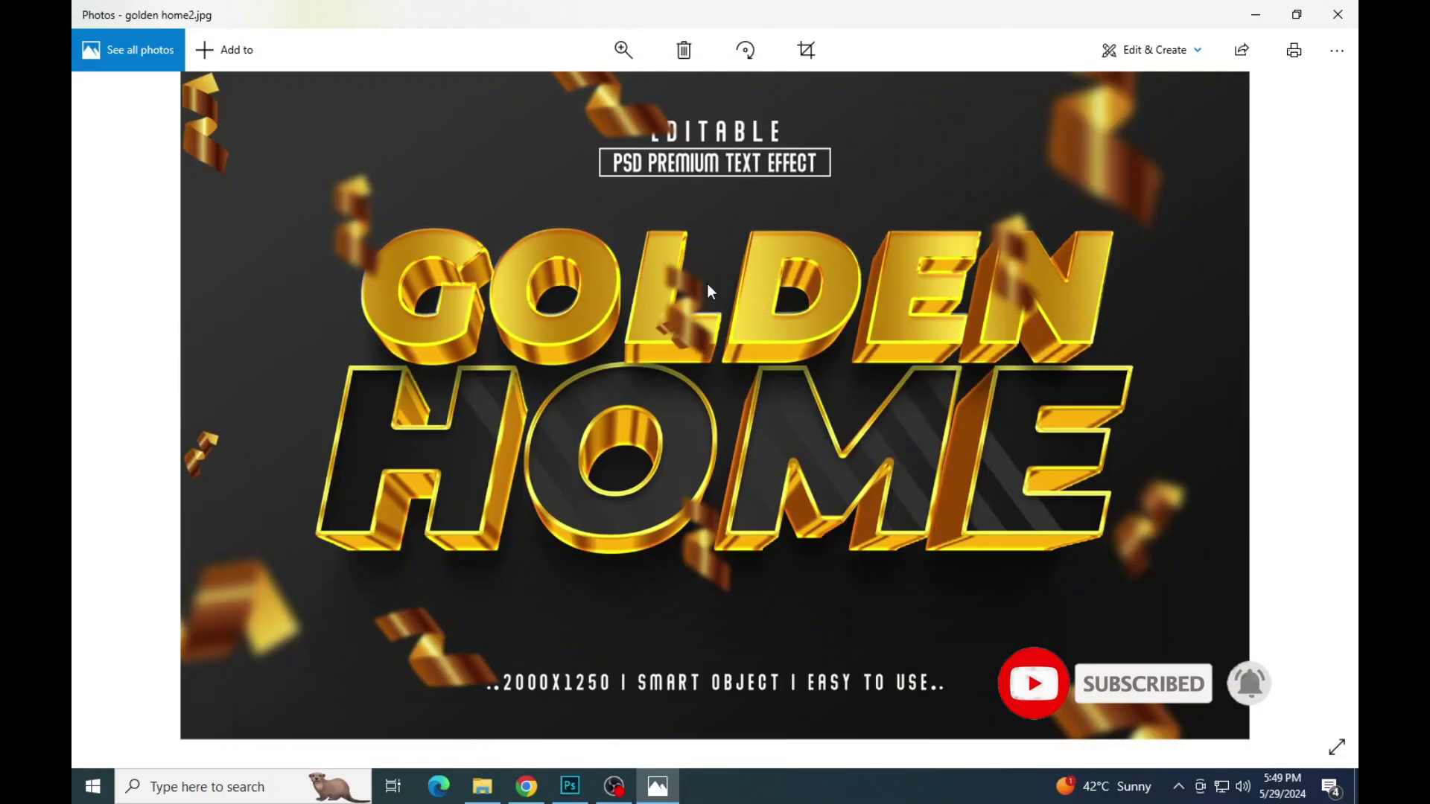
key(Right)
key(Right)
key(Right)
key(Right)
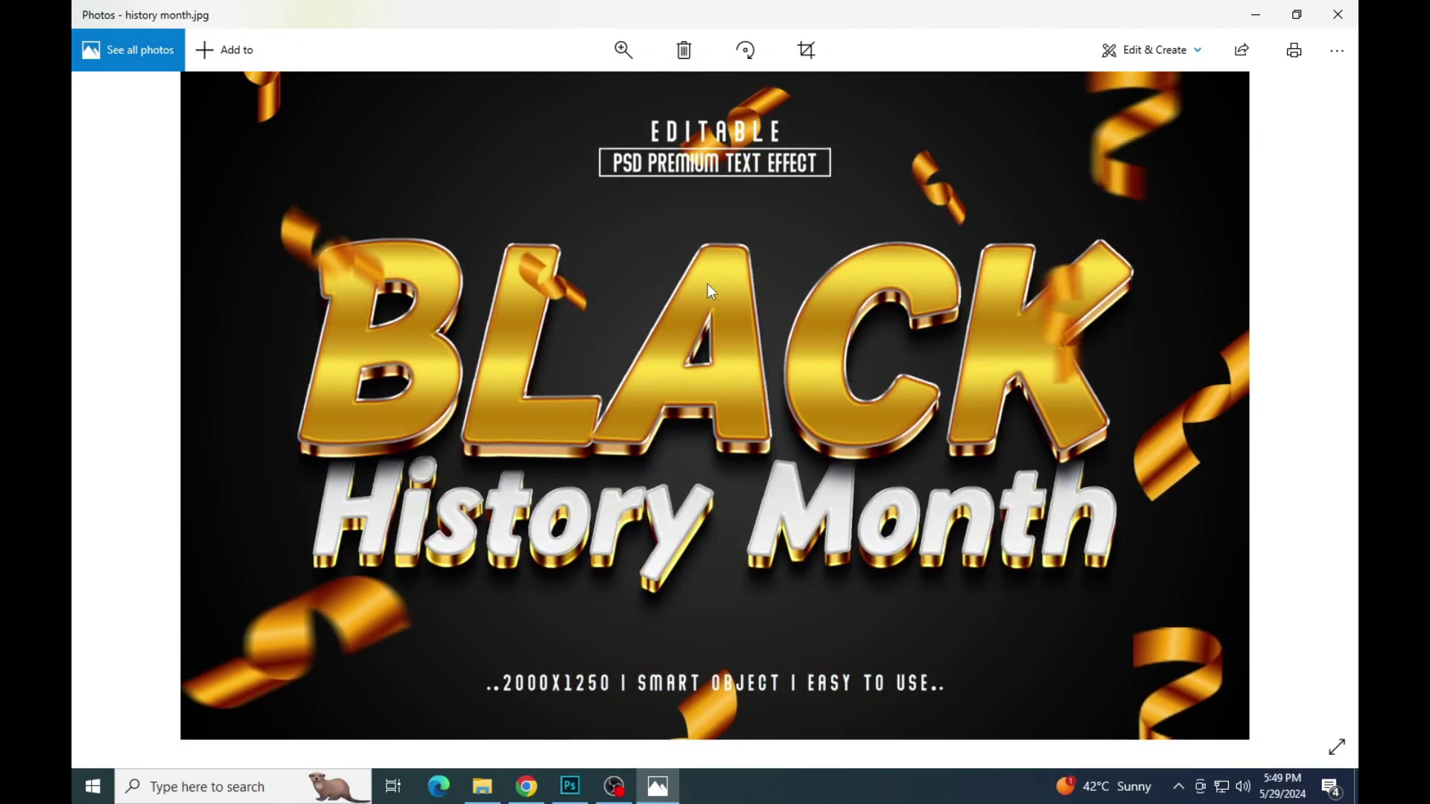
key(Right)
key(Right)
key(Right)
key(Right)
key(Right)
key(Right)
key(Right)
key(Right)
key(Right)
key(Right)
key(Right)
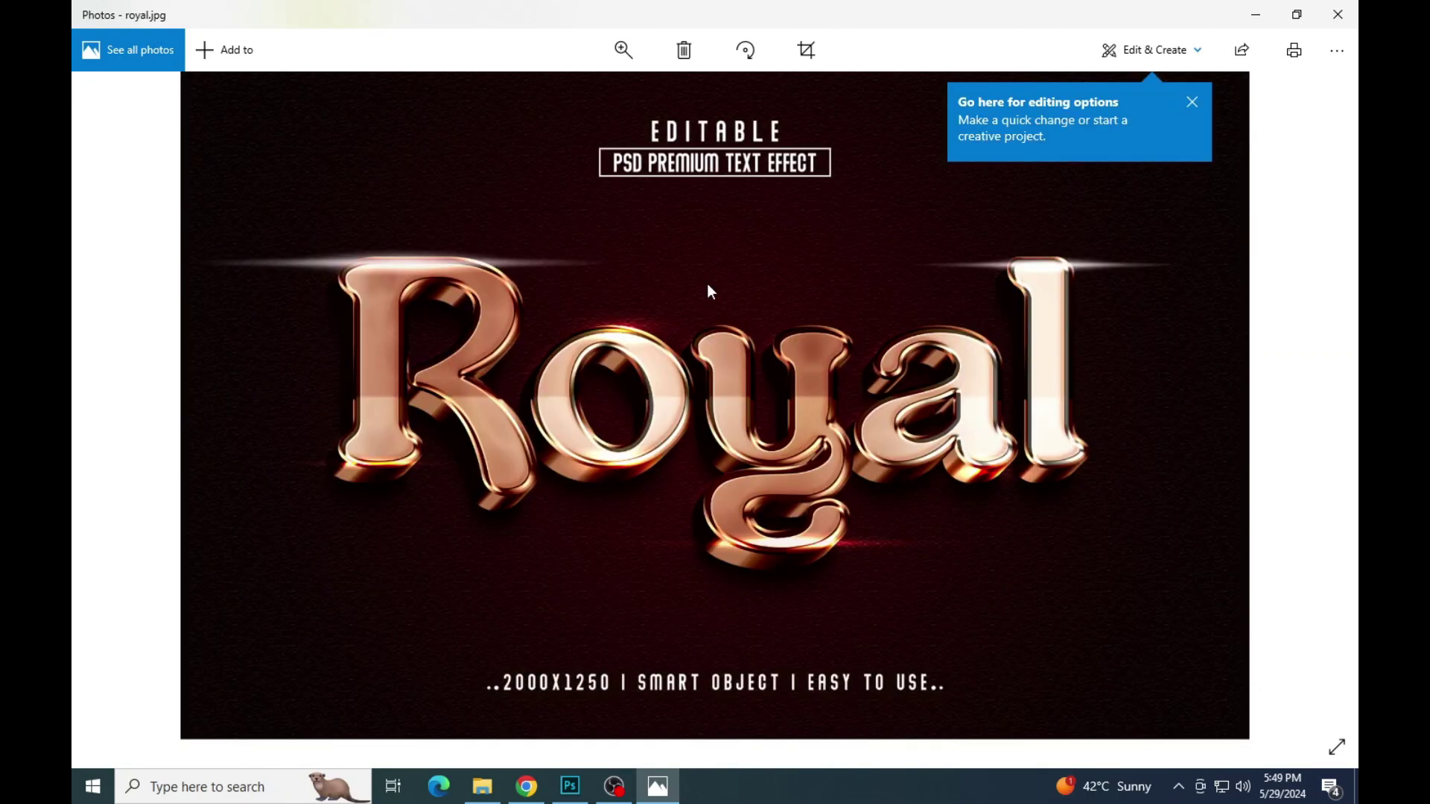
key(Right)
key(Right)
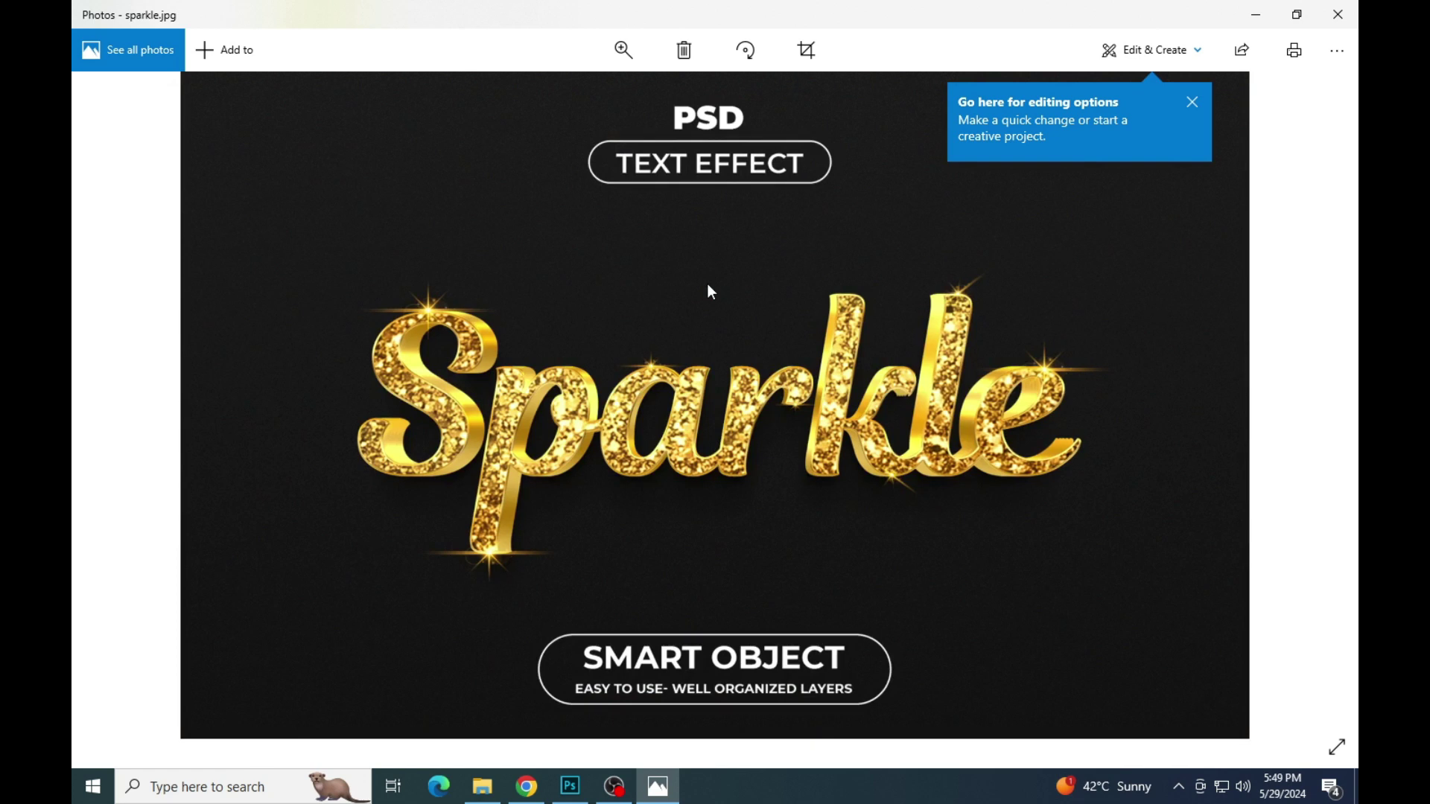
click(1338, 14)
Open the 2023 new year PSD, dismiss Missing Fonts, and show its layers with the text here smart object
double_click(304, 145)
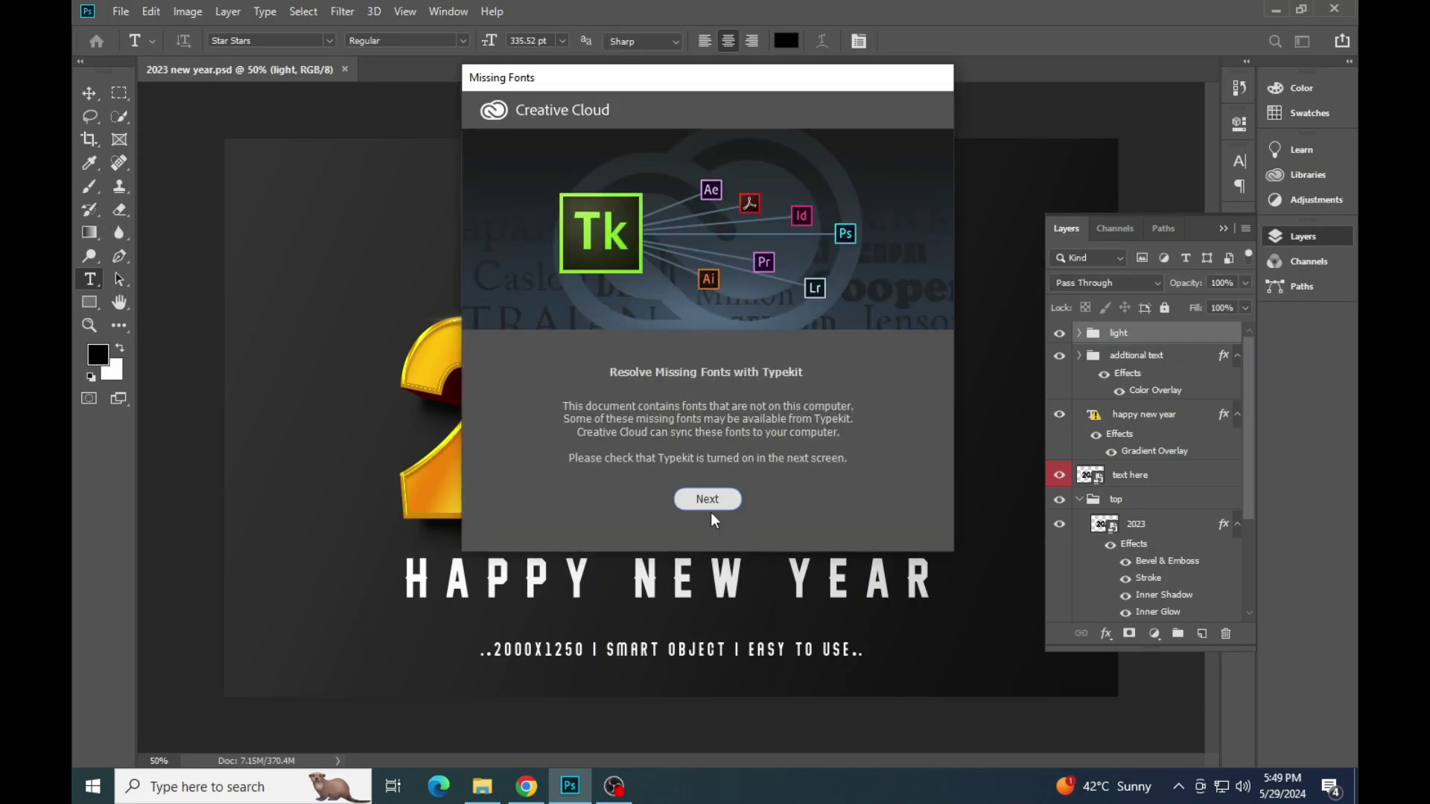
click(706, 495)
click(794, 429)
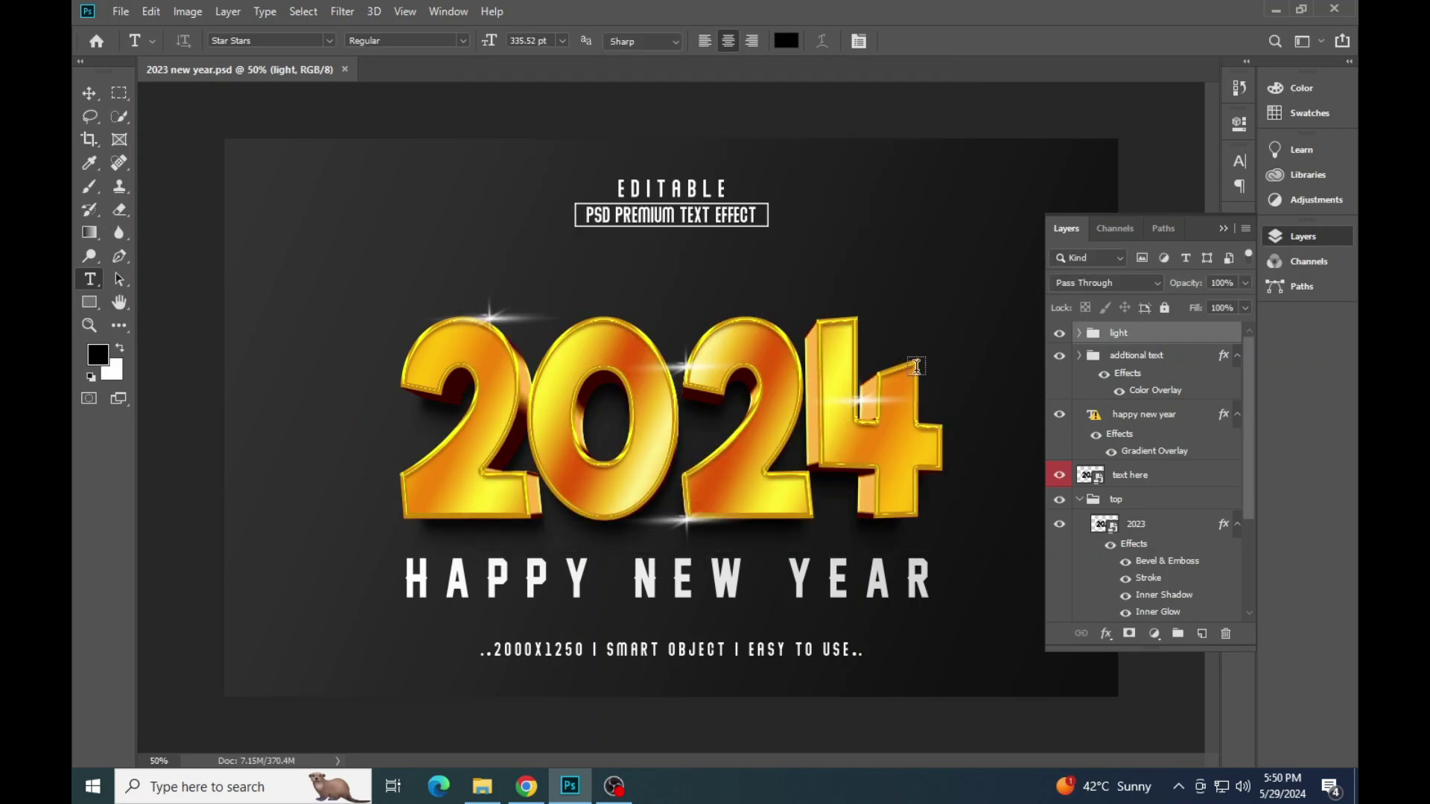
click(1311, 237)
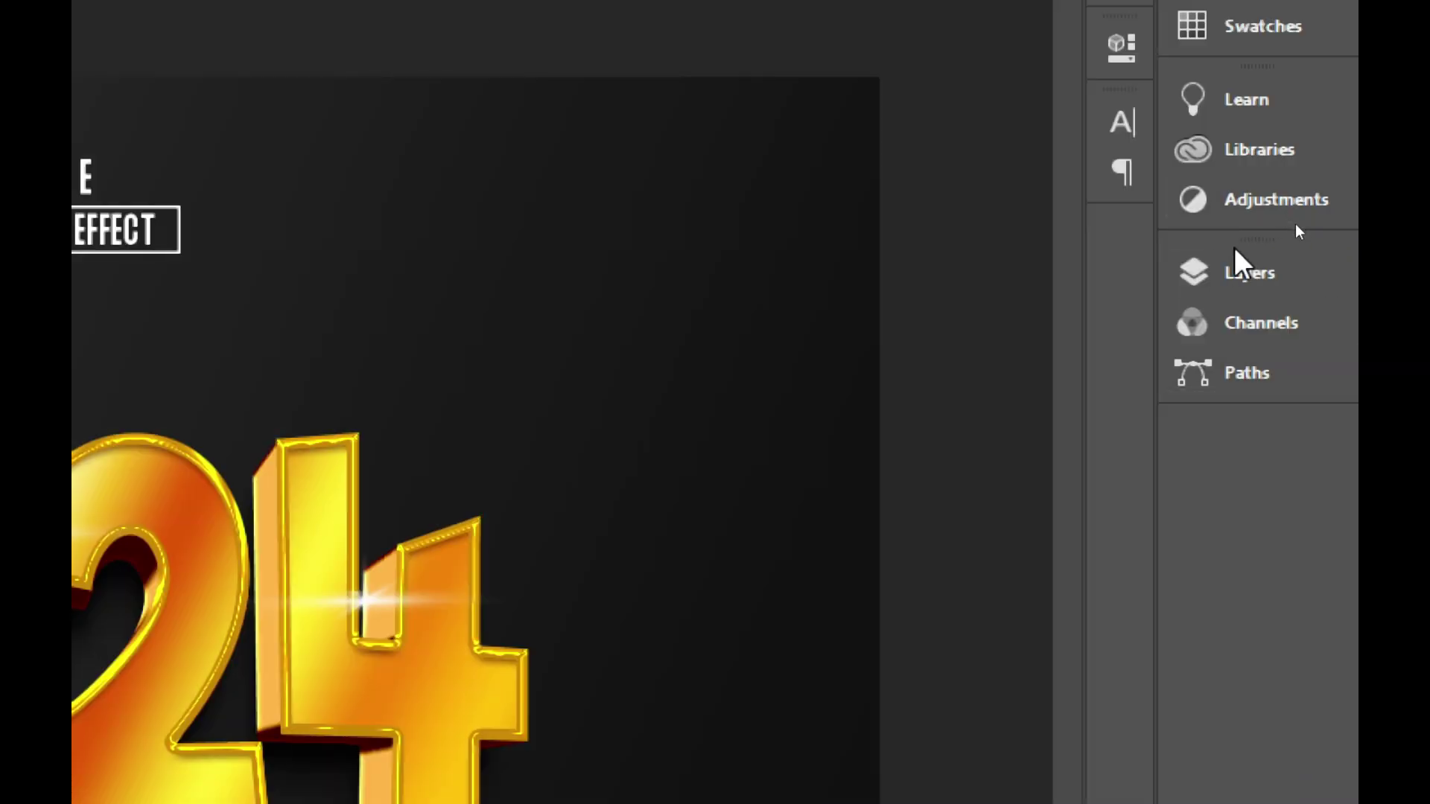
click(1237, 260)
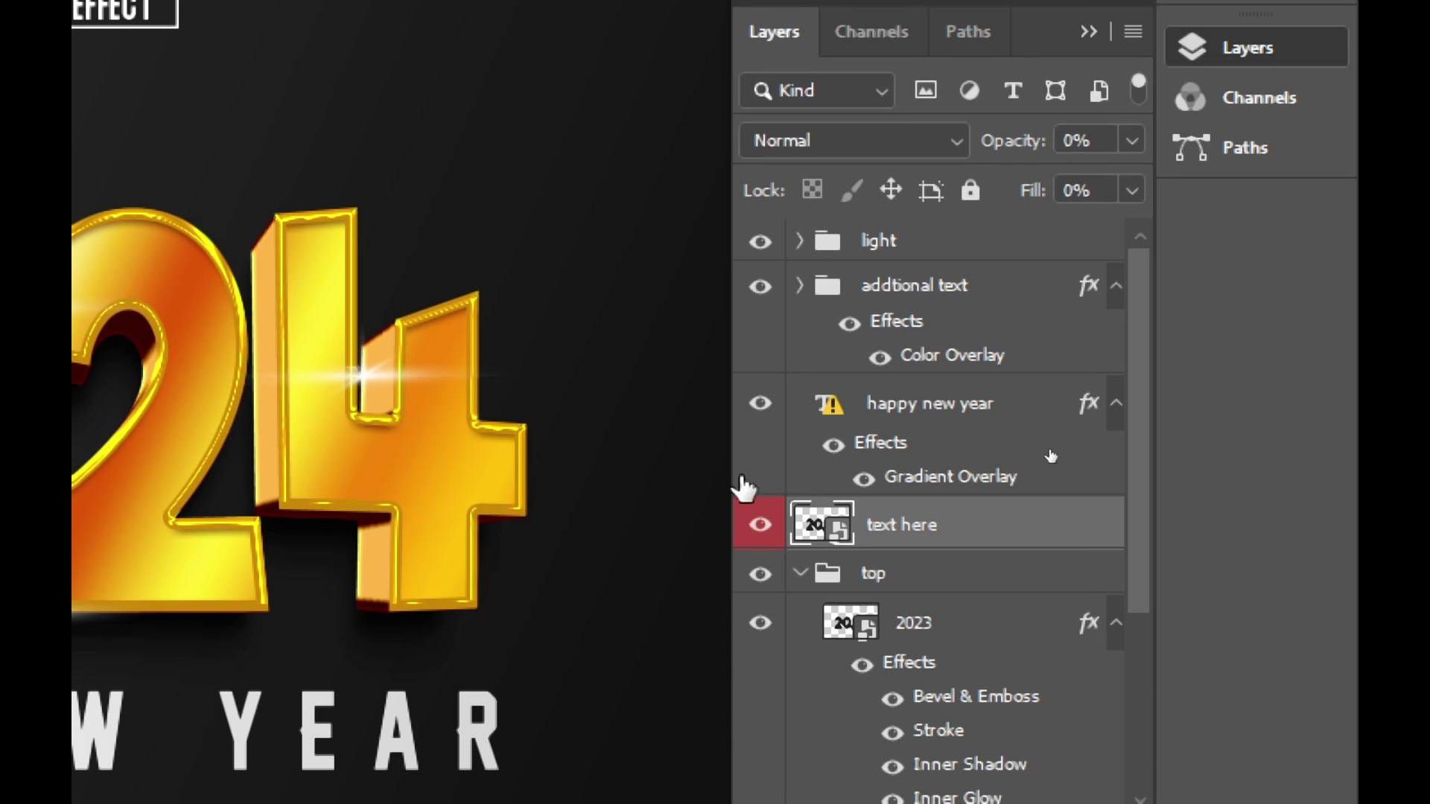
In the text here smart object, change the gold number from 2024 to 2025
double_click(833, 538)
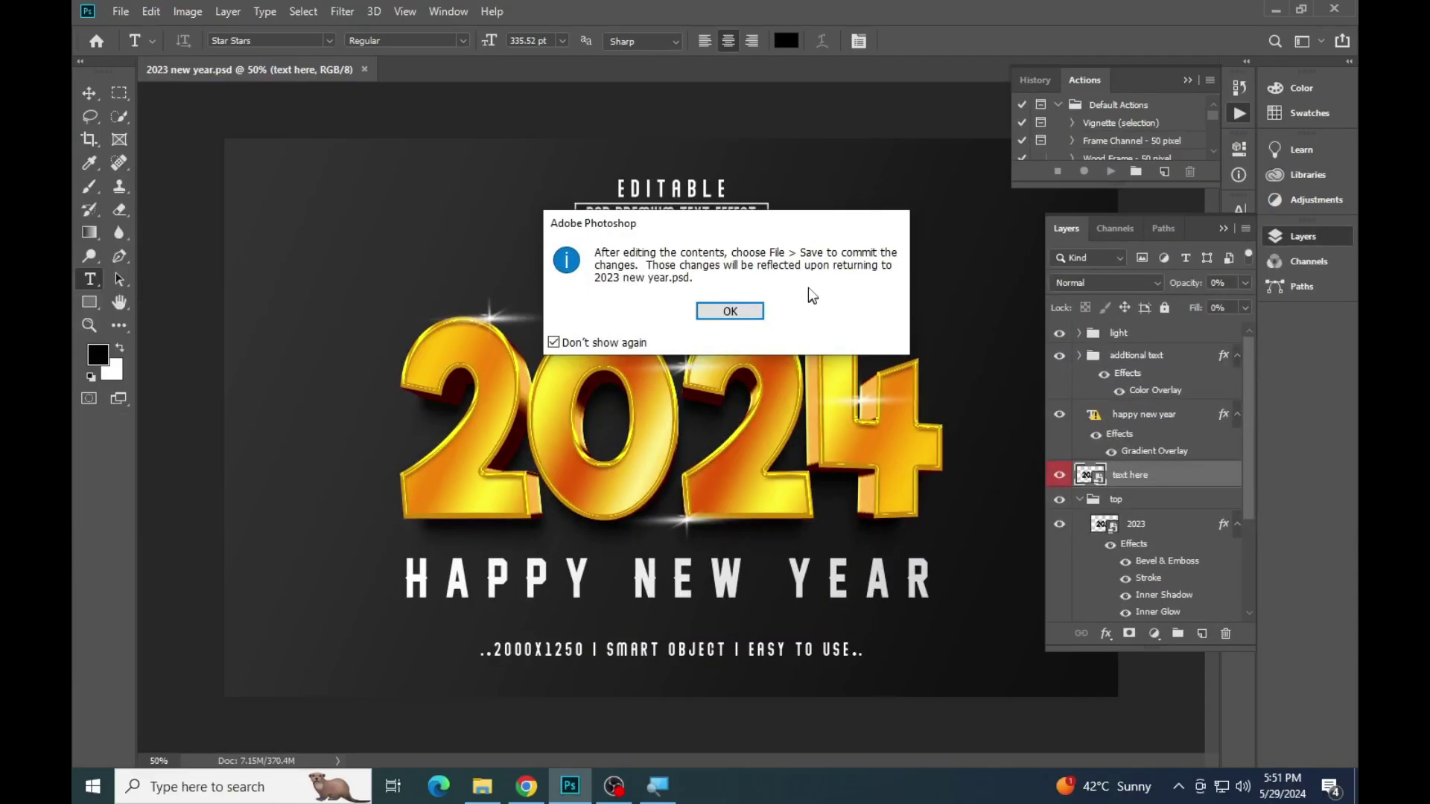
click(733, 310)
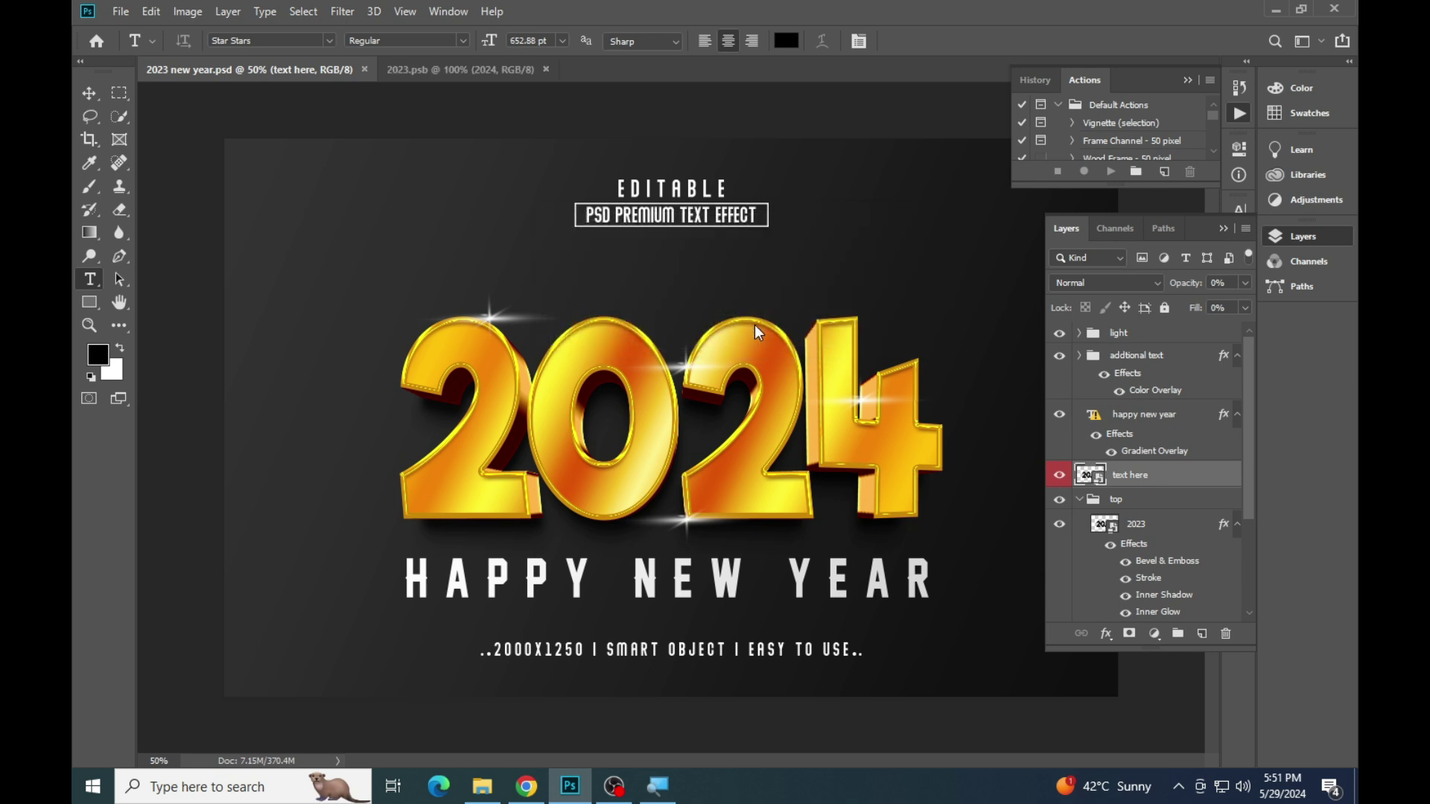
click(752, 311)
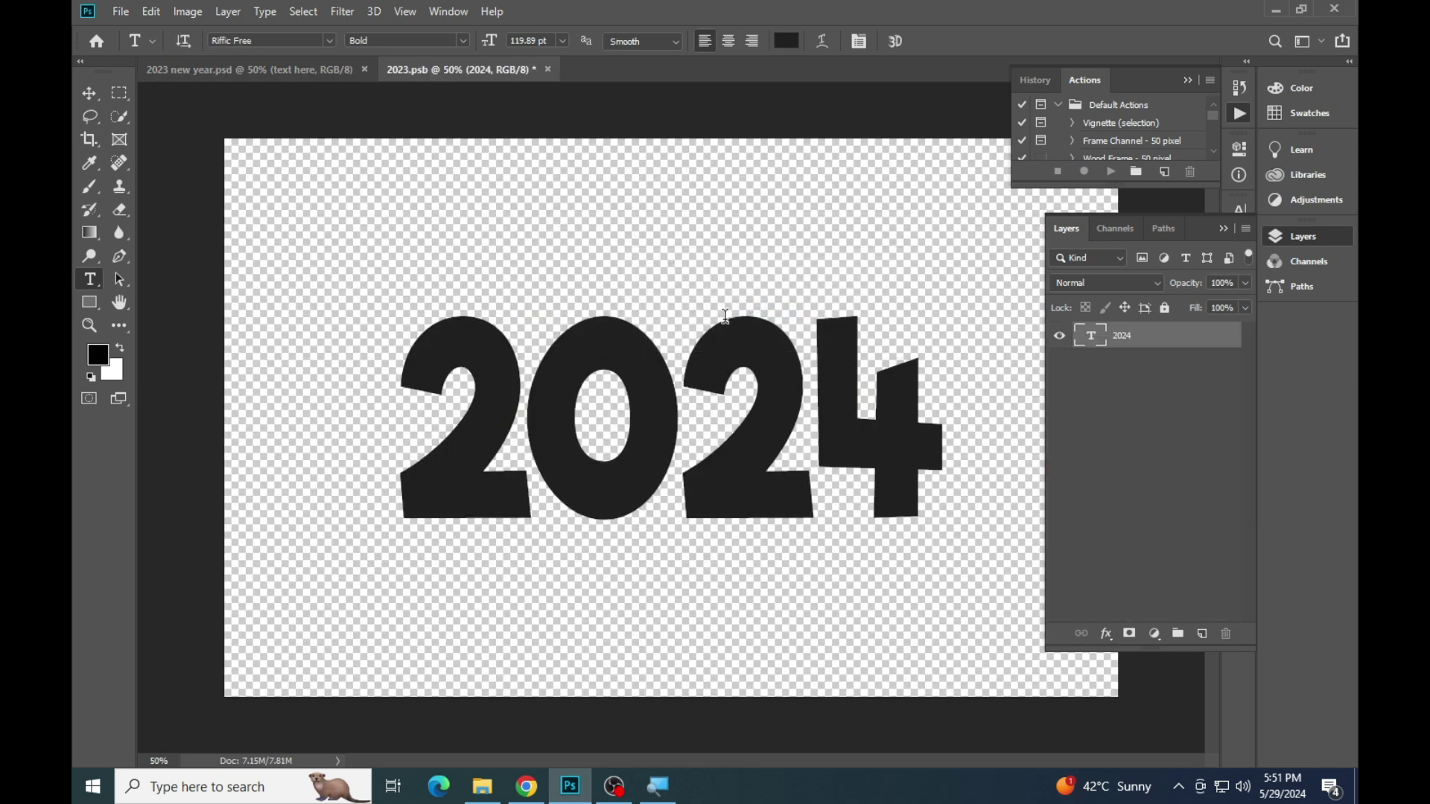
click(710, 434)
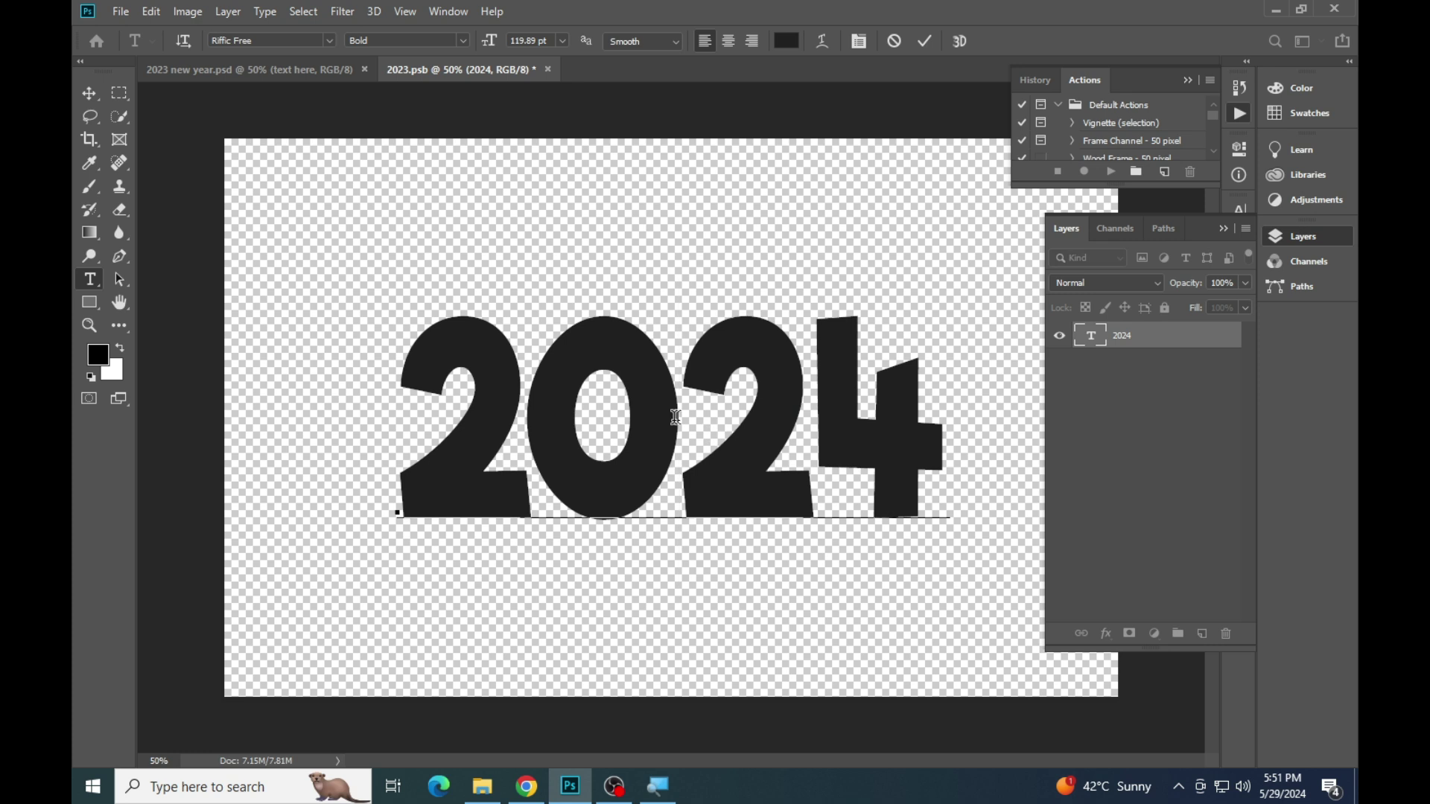
double_click(675, 417)
text(2025)
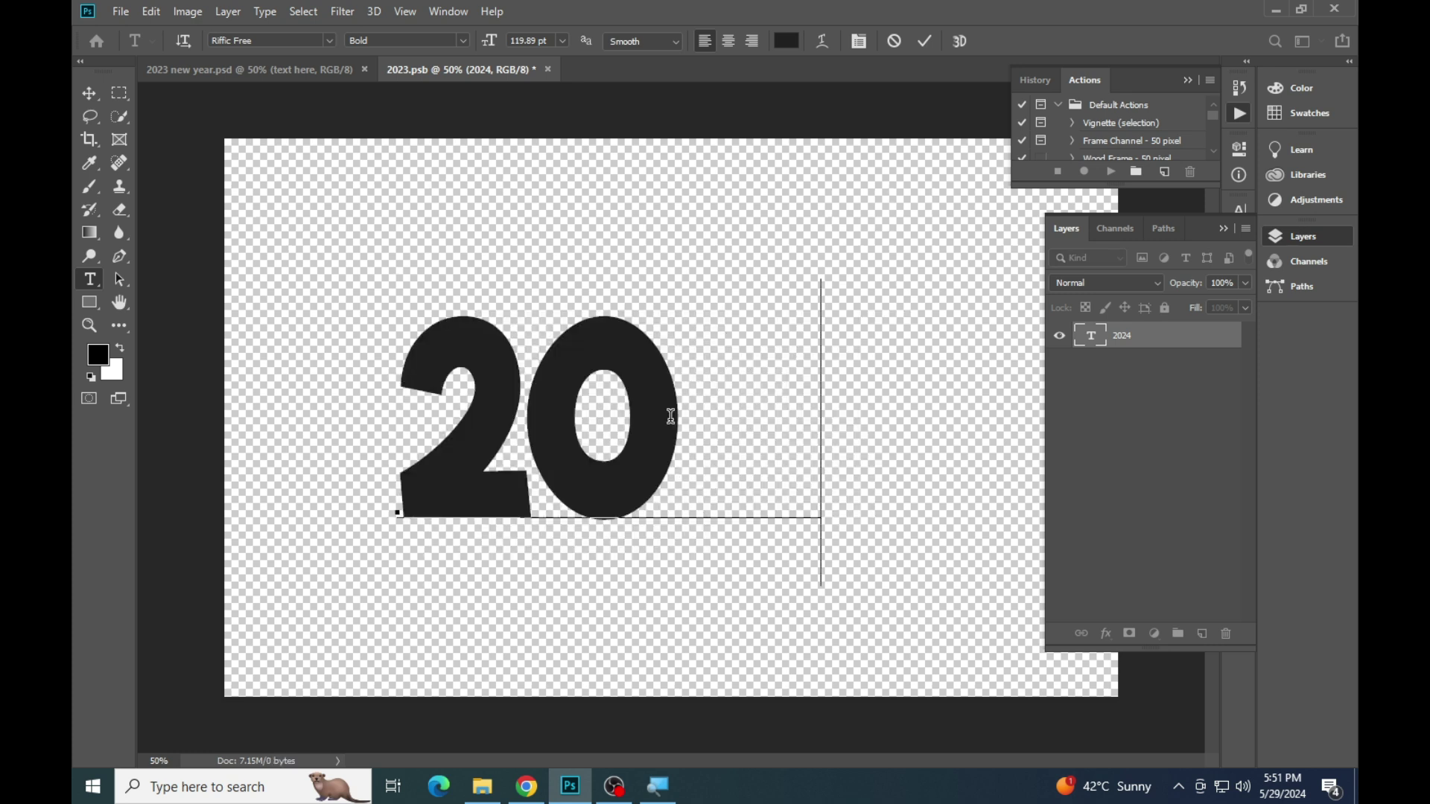
click(924, 41)
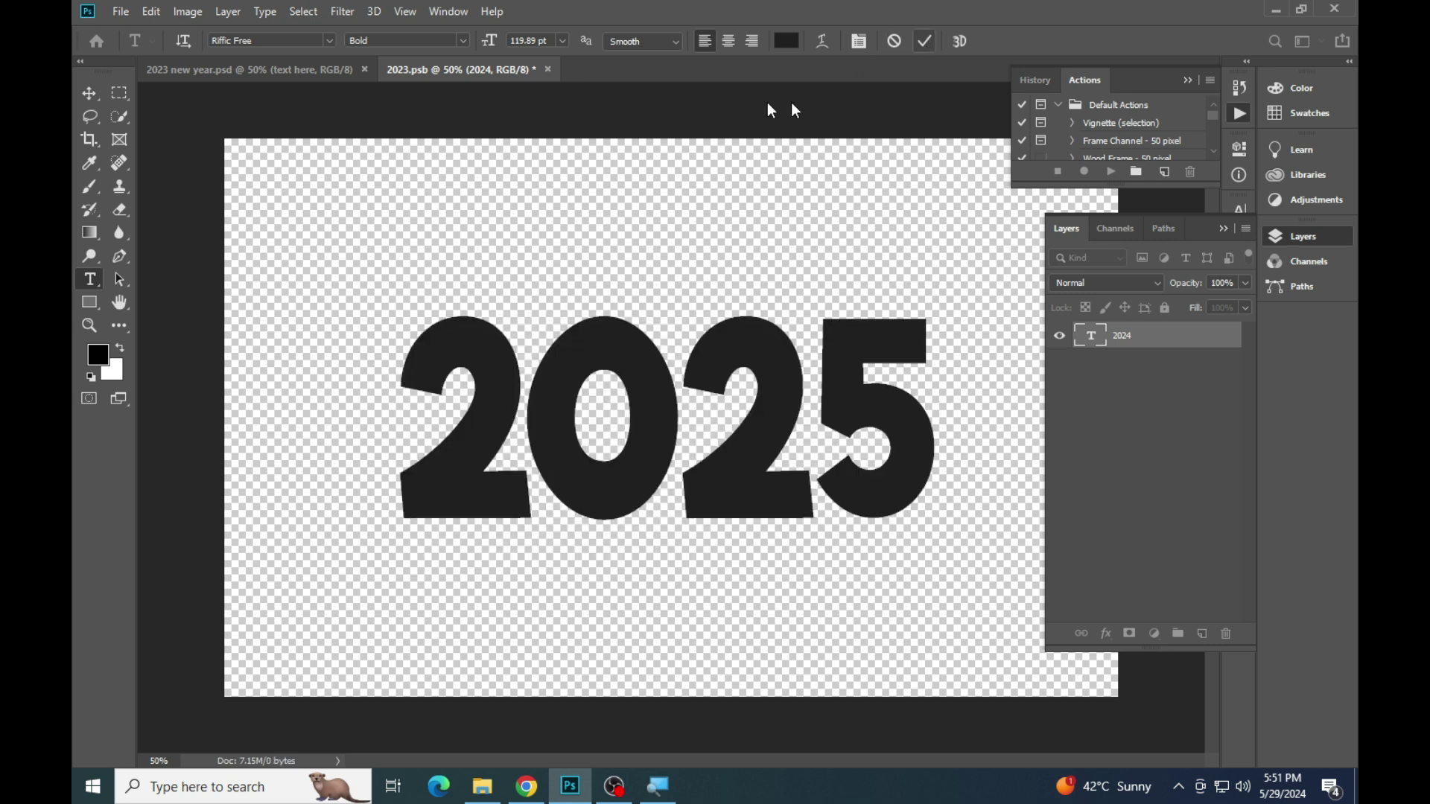
Save the smart object contents and return to the 2023 new year template
click(121, 11)
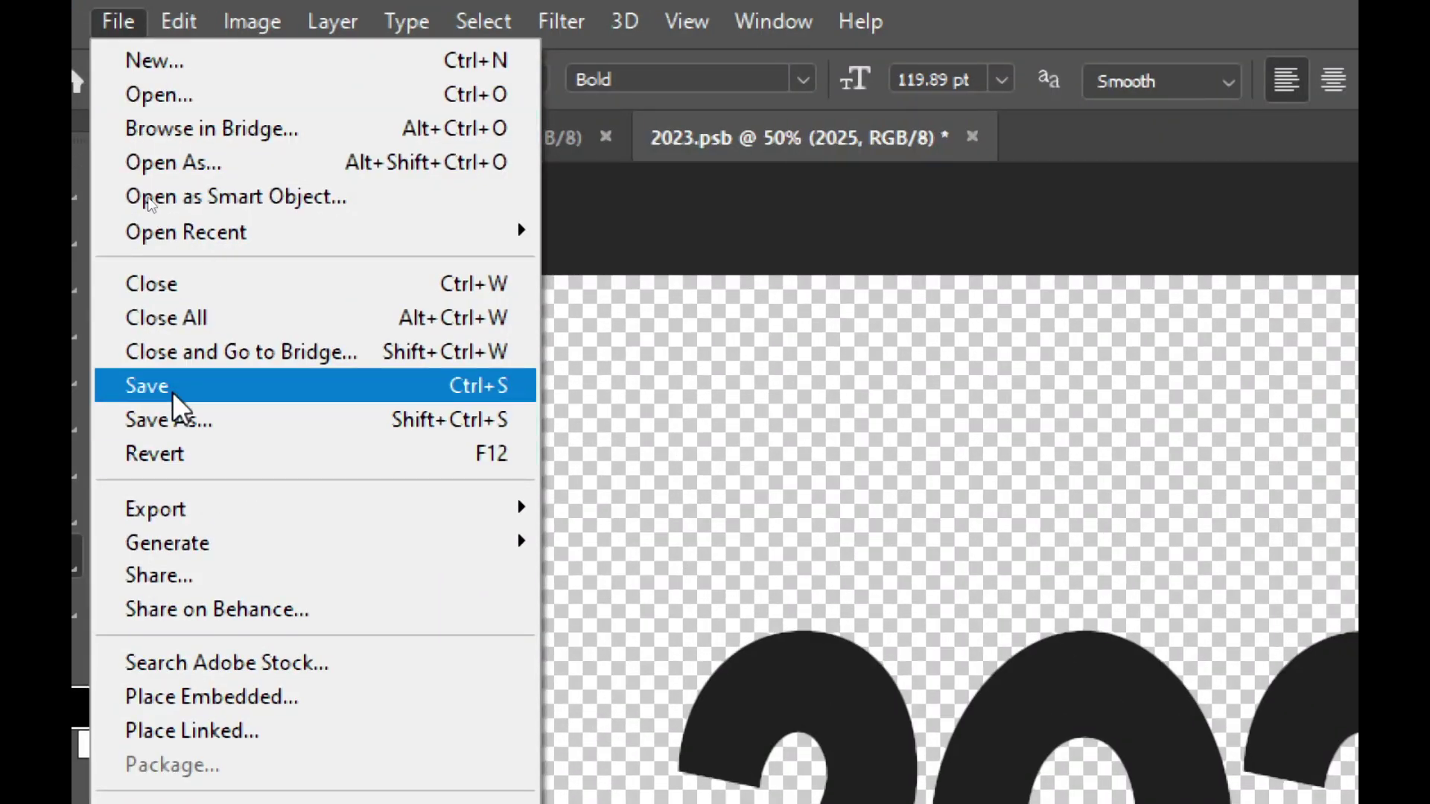
click(178, 402)
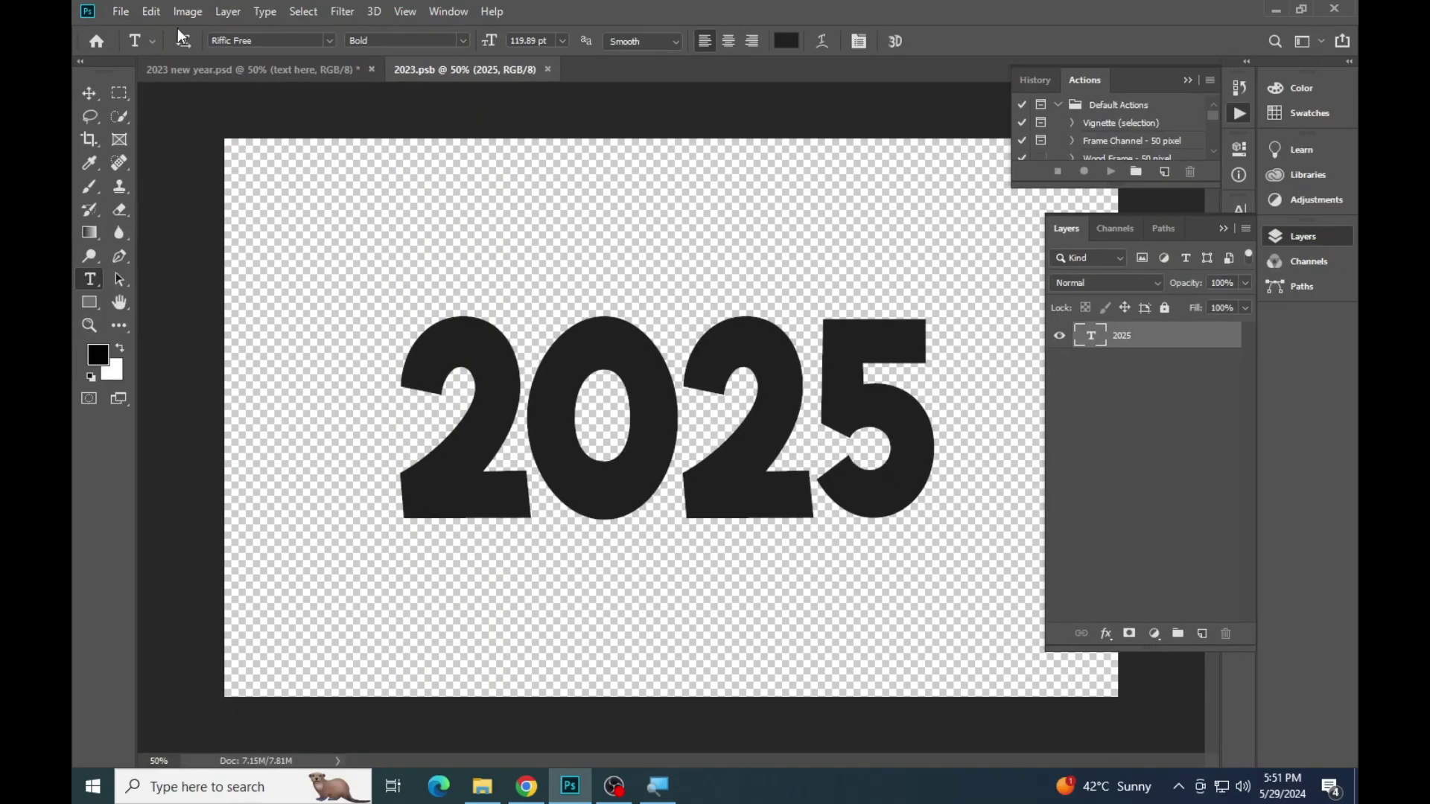
click(246, 69)
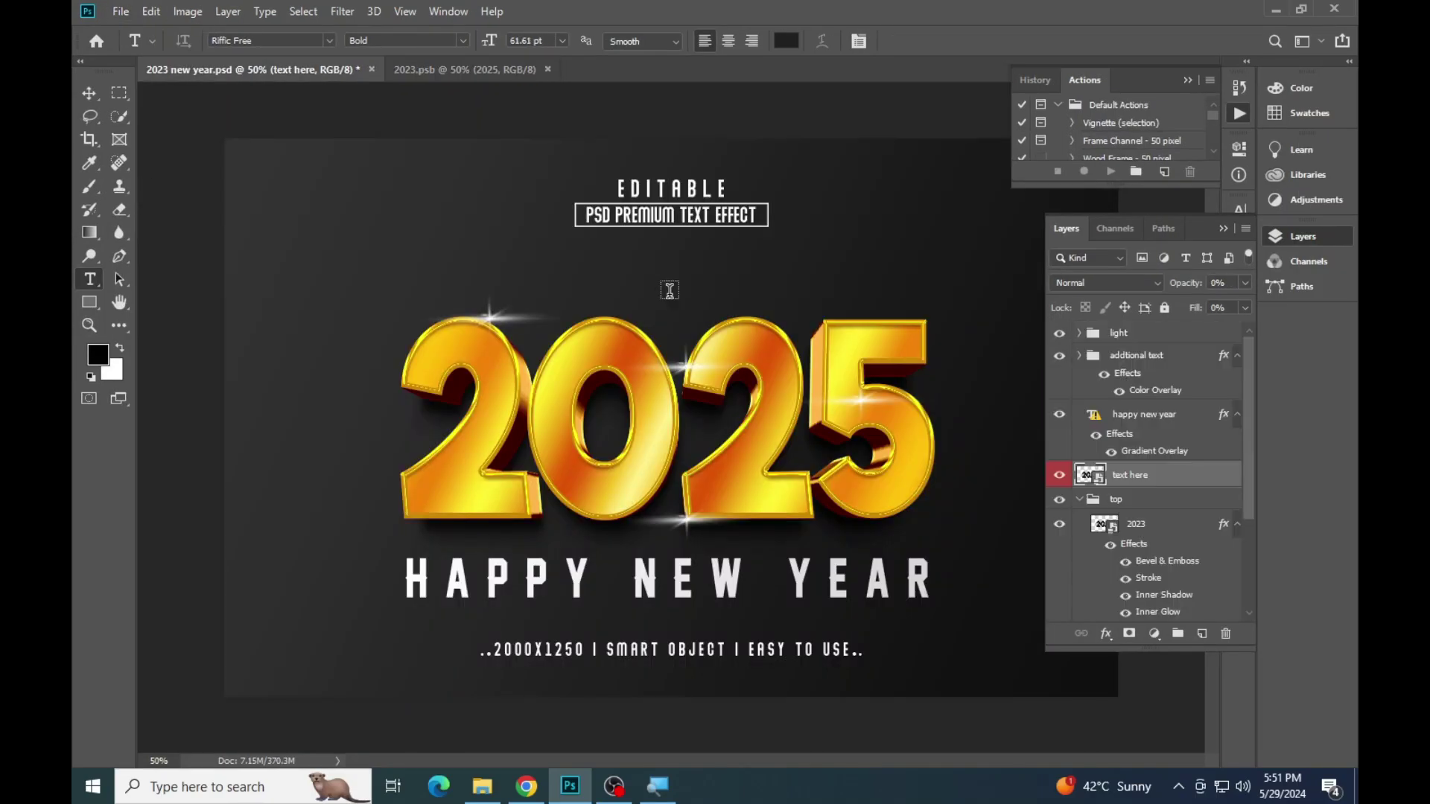
Abandon the HAPPY NEW YEAR text edit and close the 2023 new year template without saving
click(707, 590)
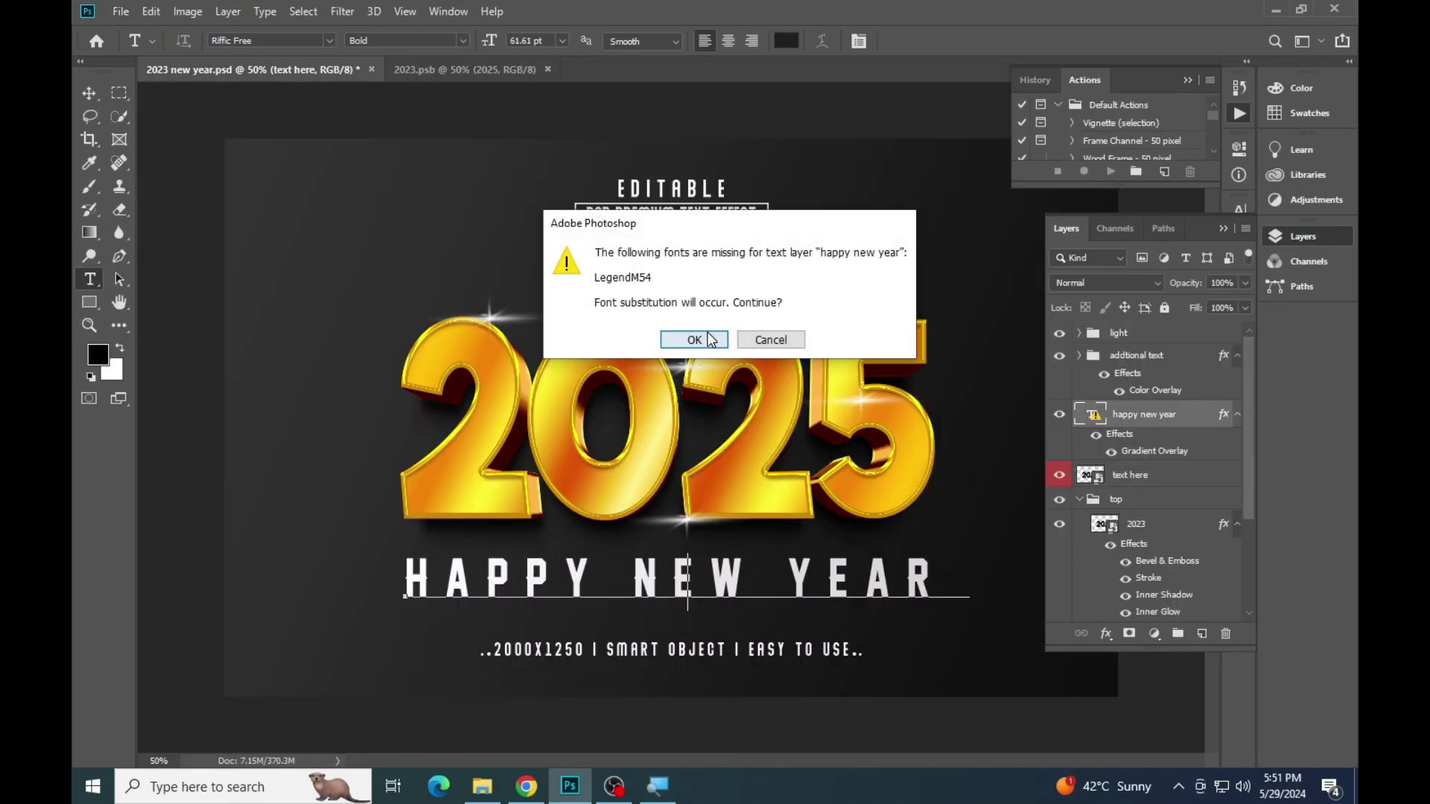
click(710, 340)
click(894, 46)
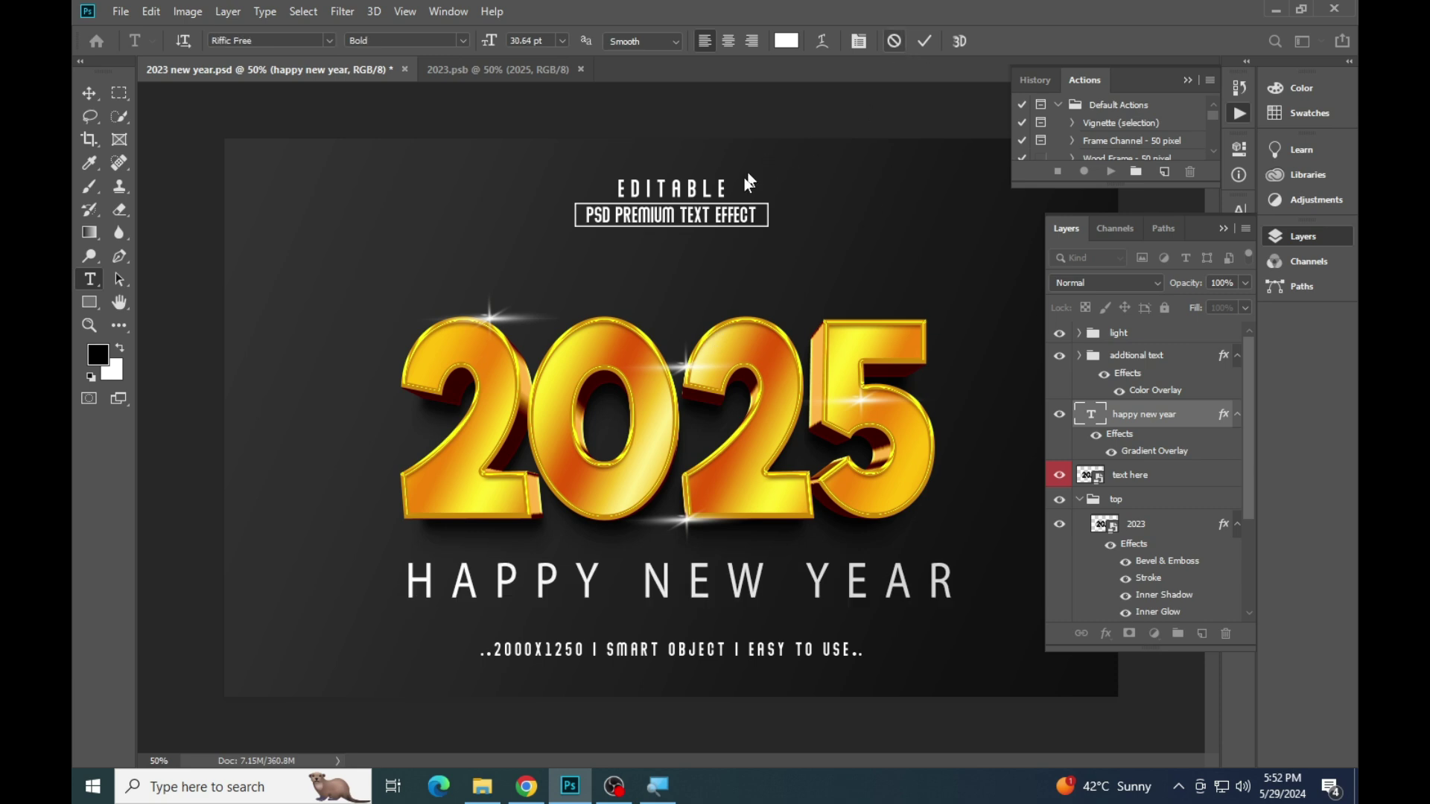
click(824, 122)
click(778, 337)
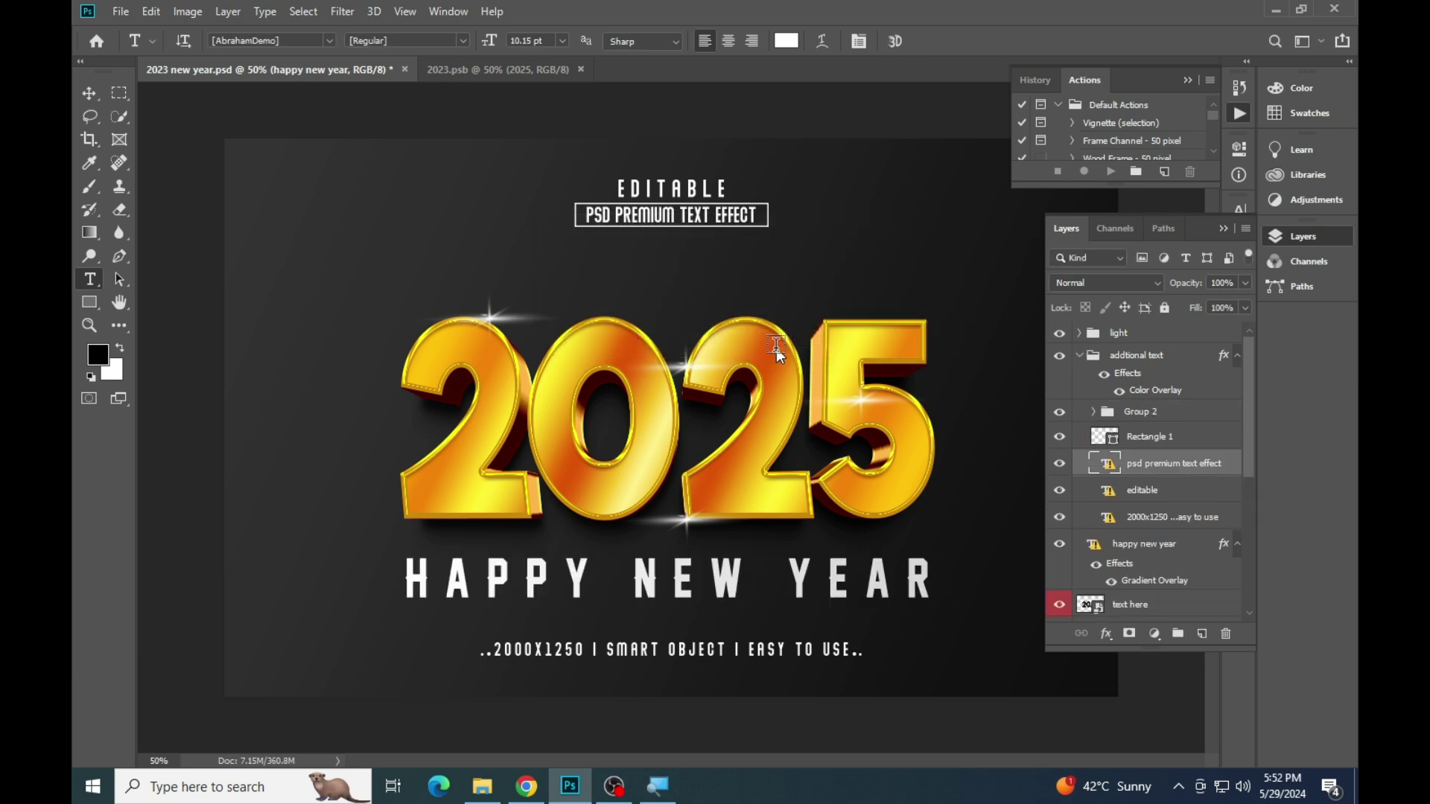
click(442, 70)
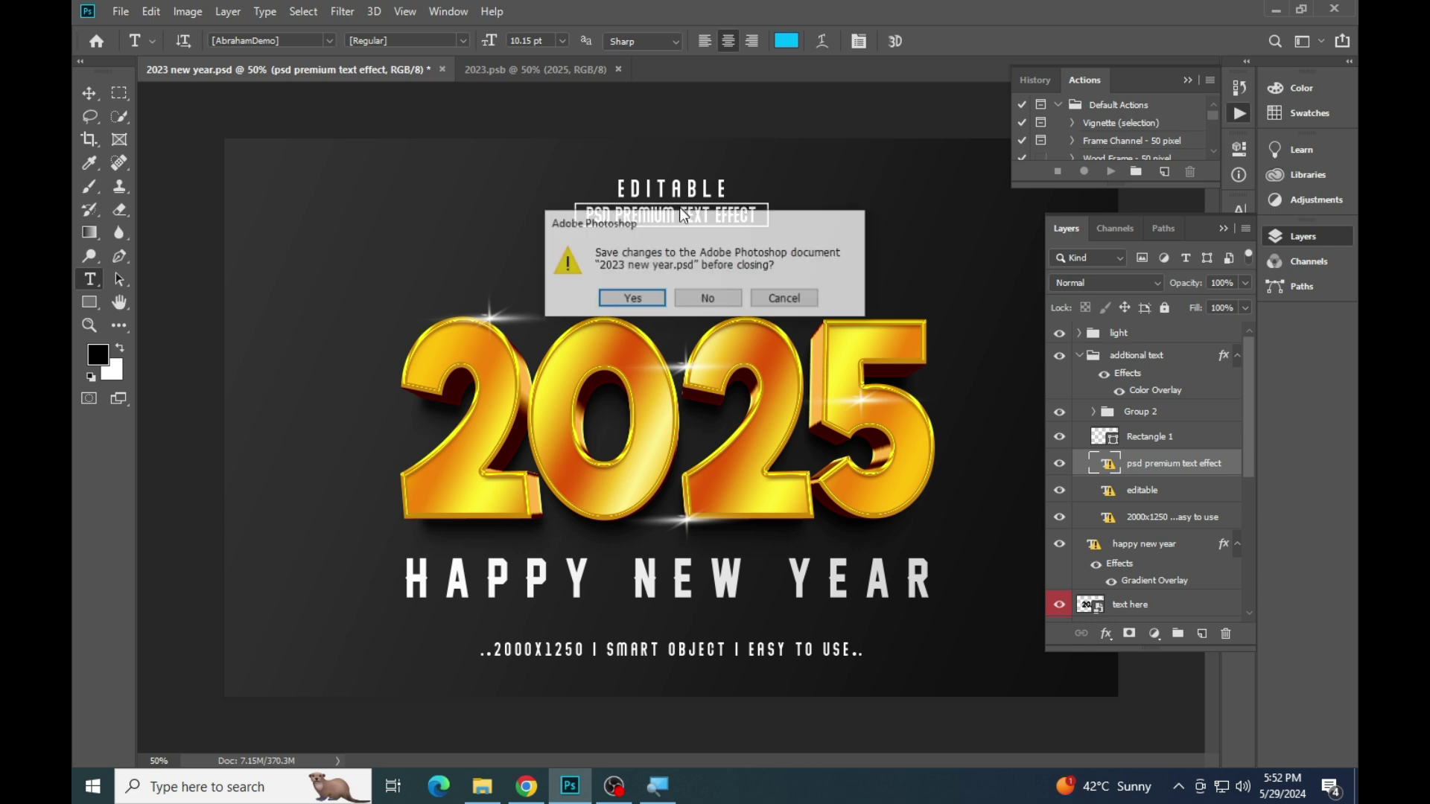
click(708, 298)
mouse_move(438, 787)
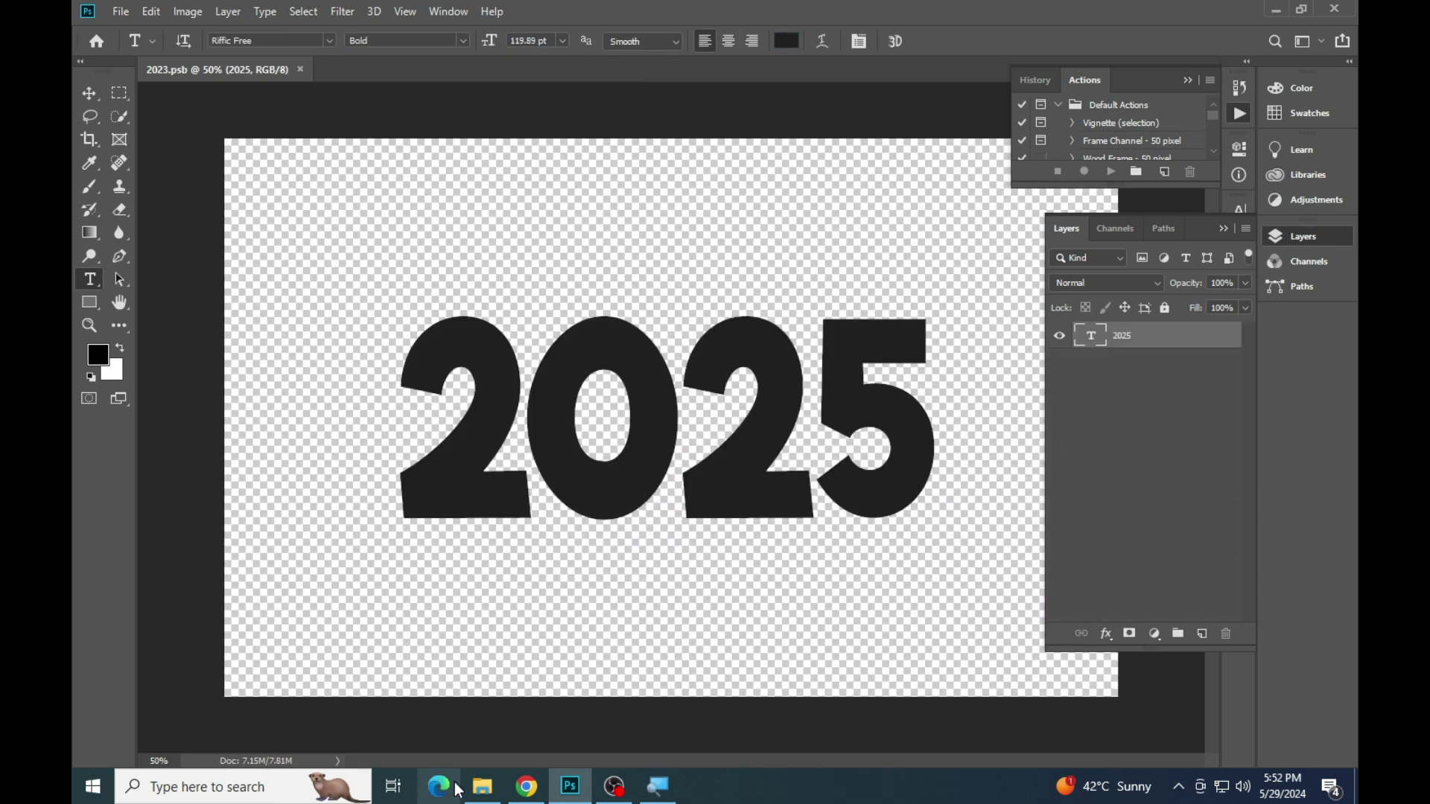
Open the black friday y PSD template from File Explorer
click(466, 797)
click(402, 142)
click(685, 160)
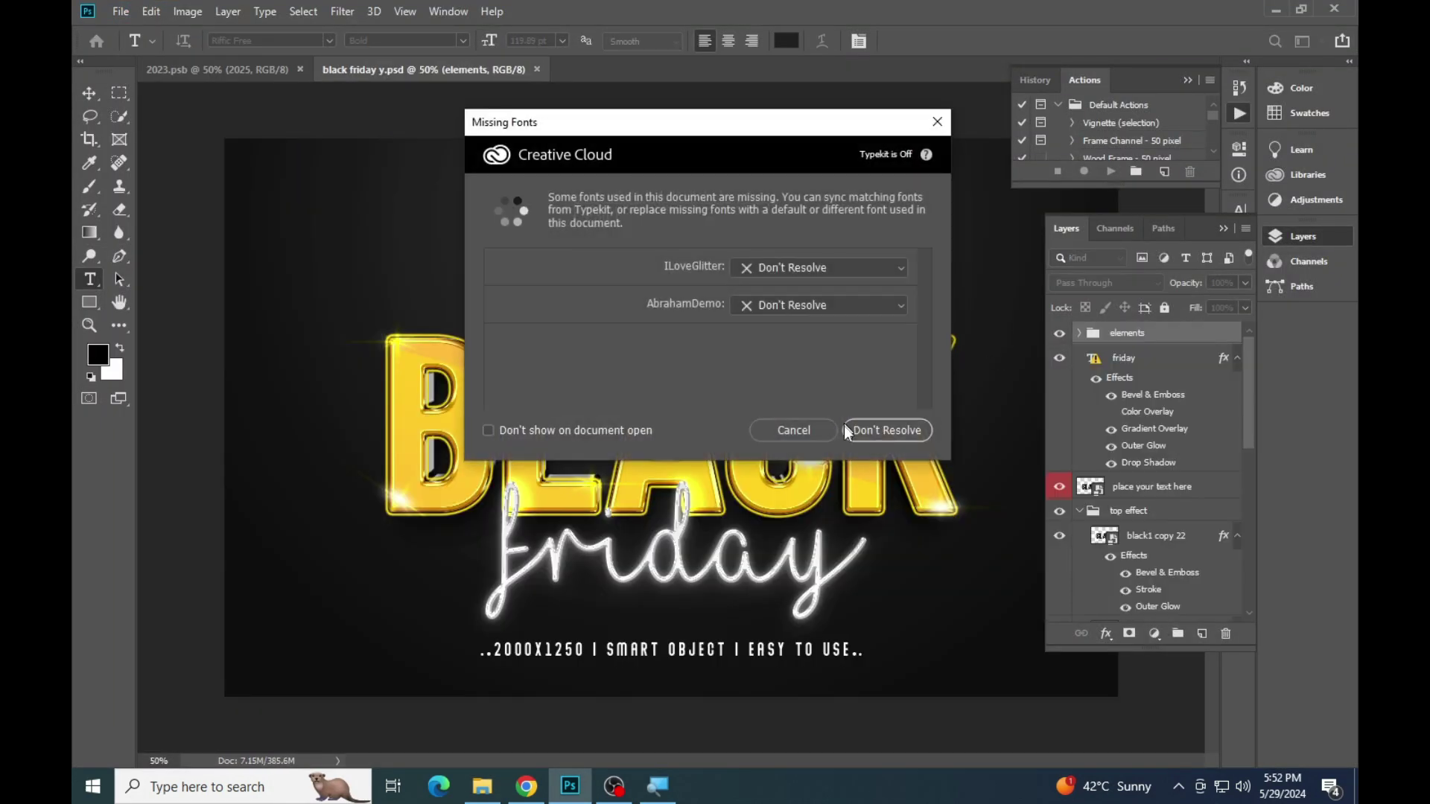
Open the Black Friday 'place your text here' smart object, leaving missing fonts unresolved
click(853, 428)
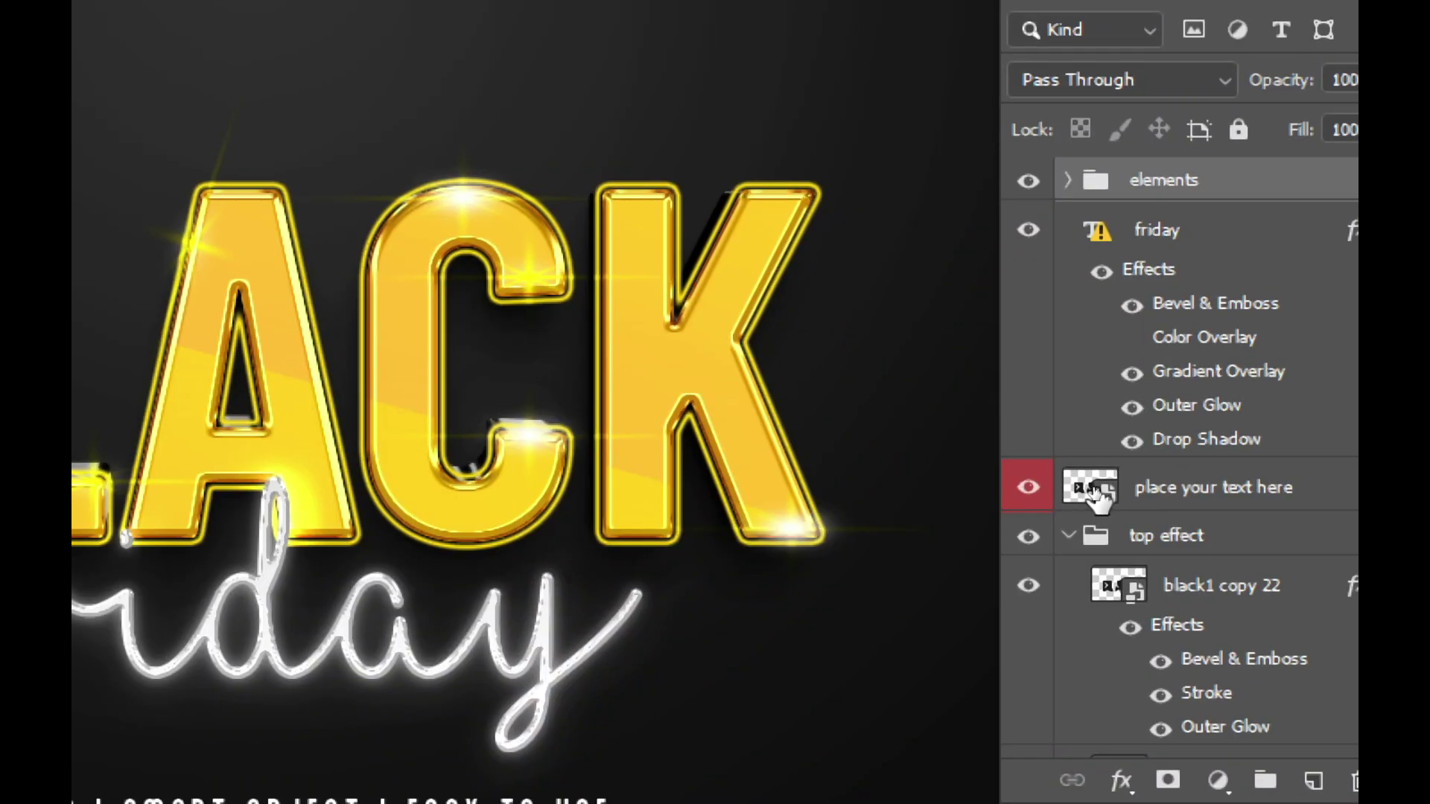
double_click(1094, 489)
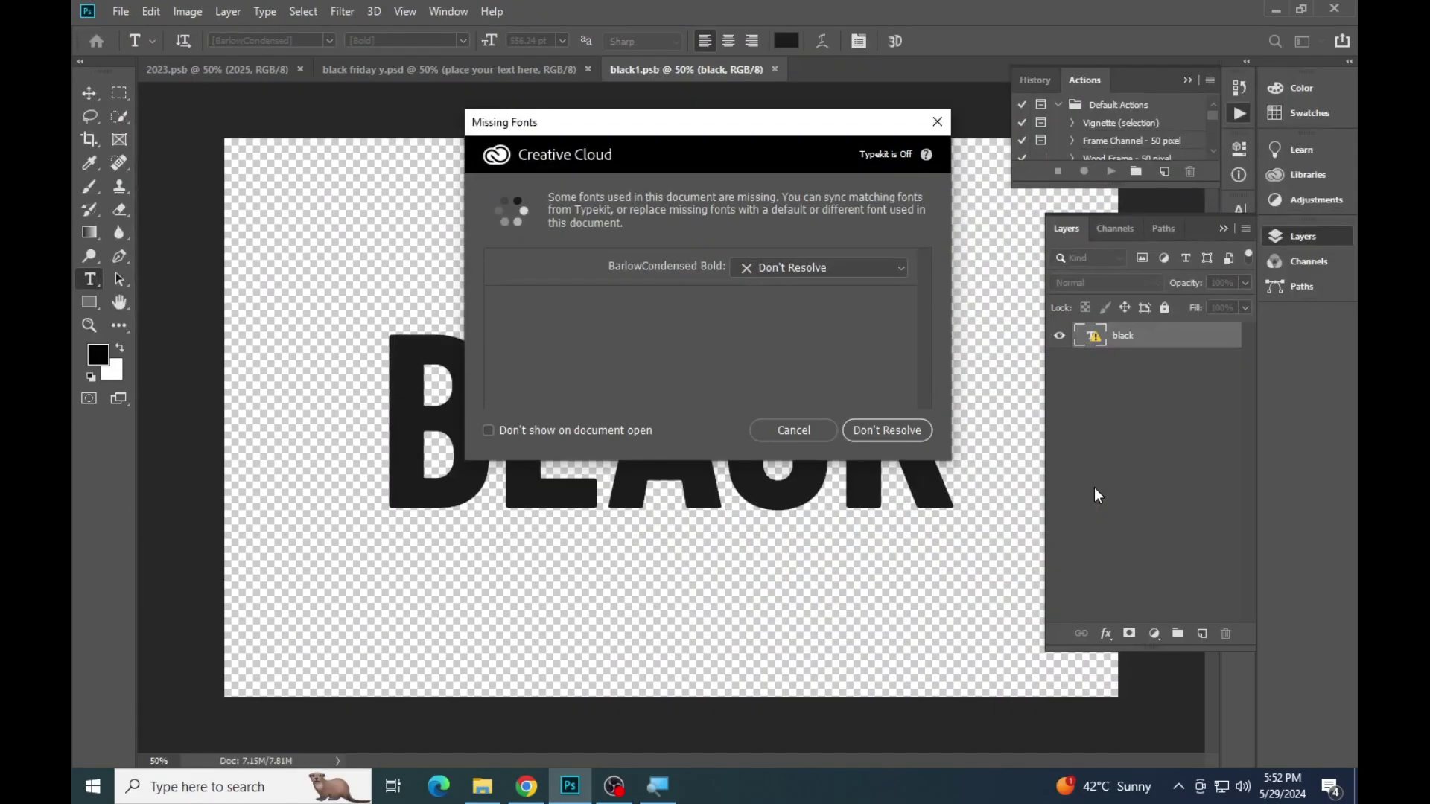
click(893, 433)
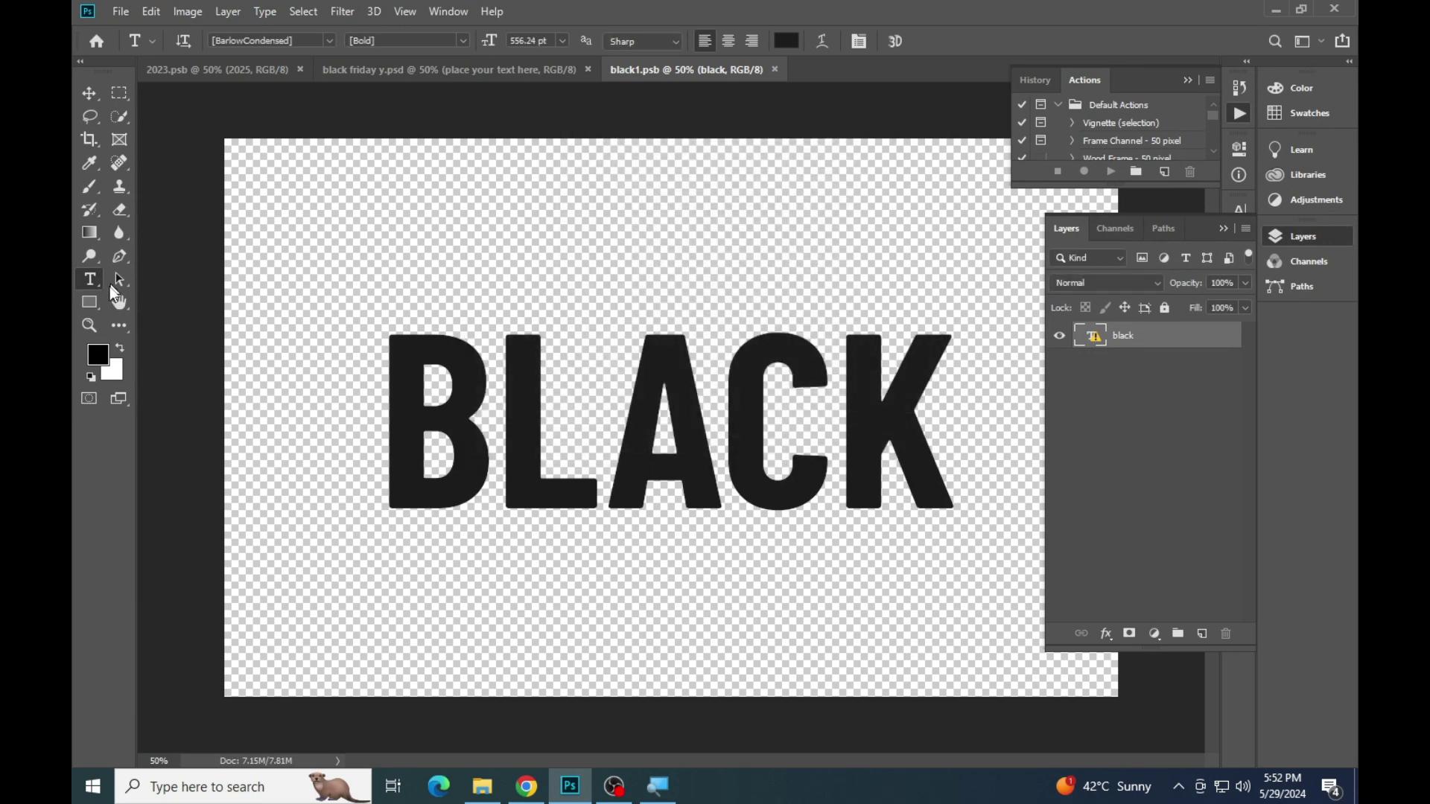
click(416, 380)
click(722, 342)
Copy the BarlowCondensed font name of the BLACK text
click(262, 41)
right_click(262, 40)
click(298, 97)
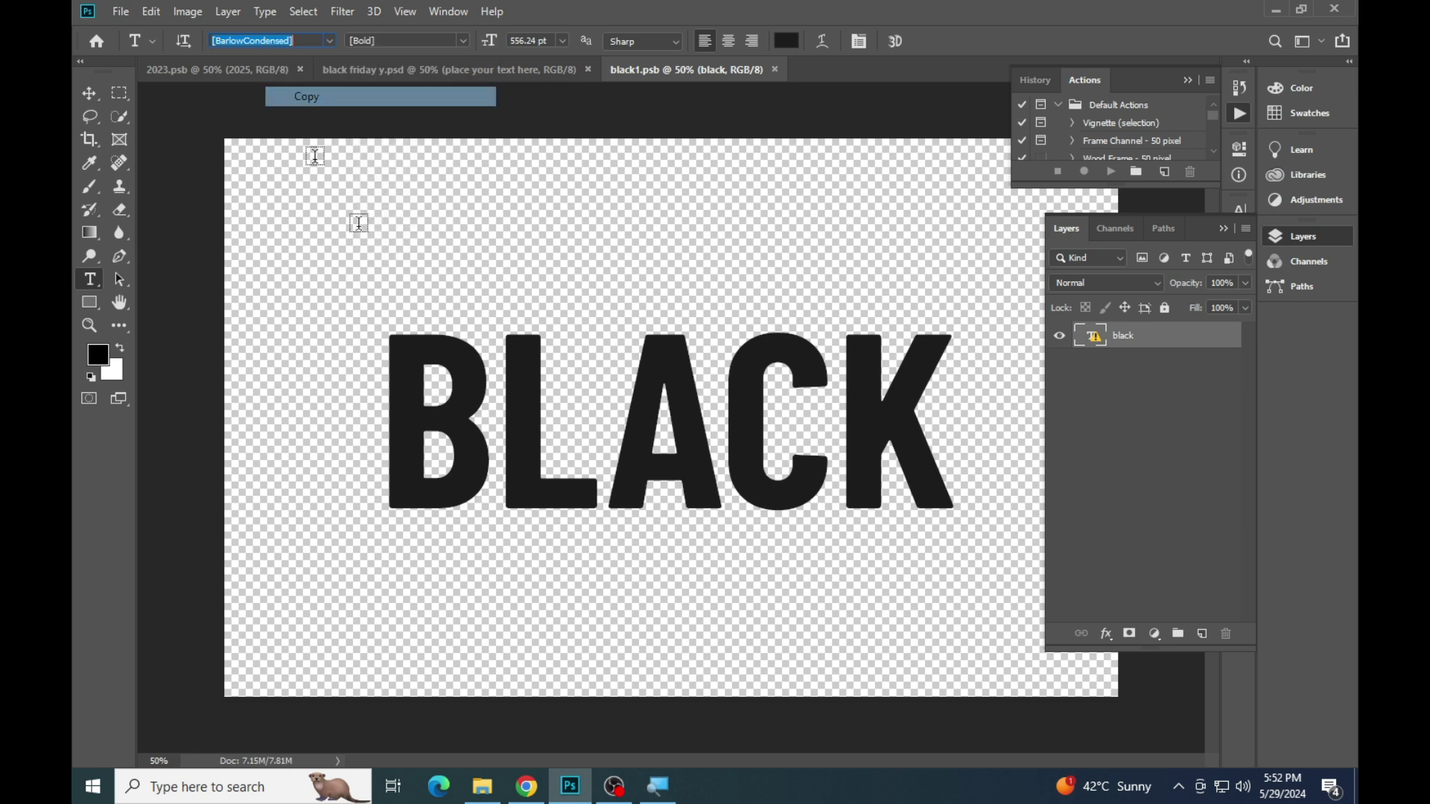
Search Google for the BarlowCondensed font and open its Google Fonts page
click(527, 786)
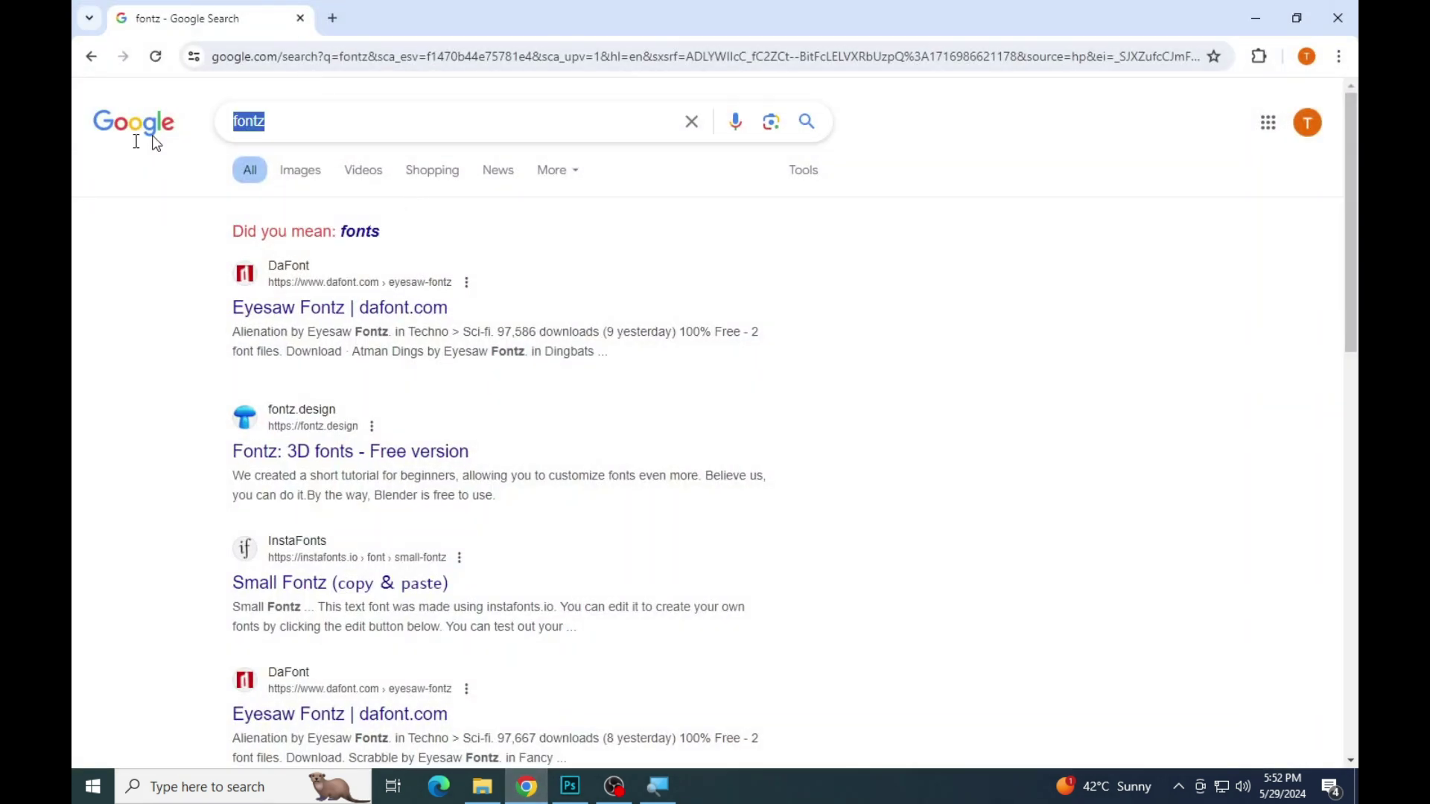
key(ctrl+v)
text(font)
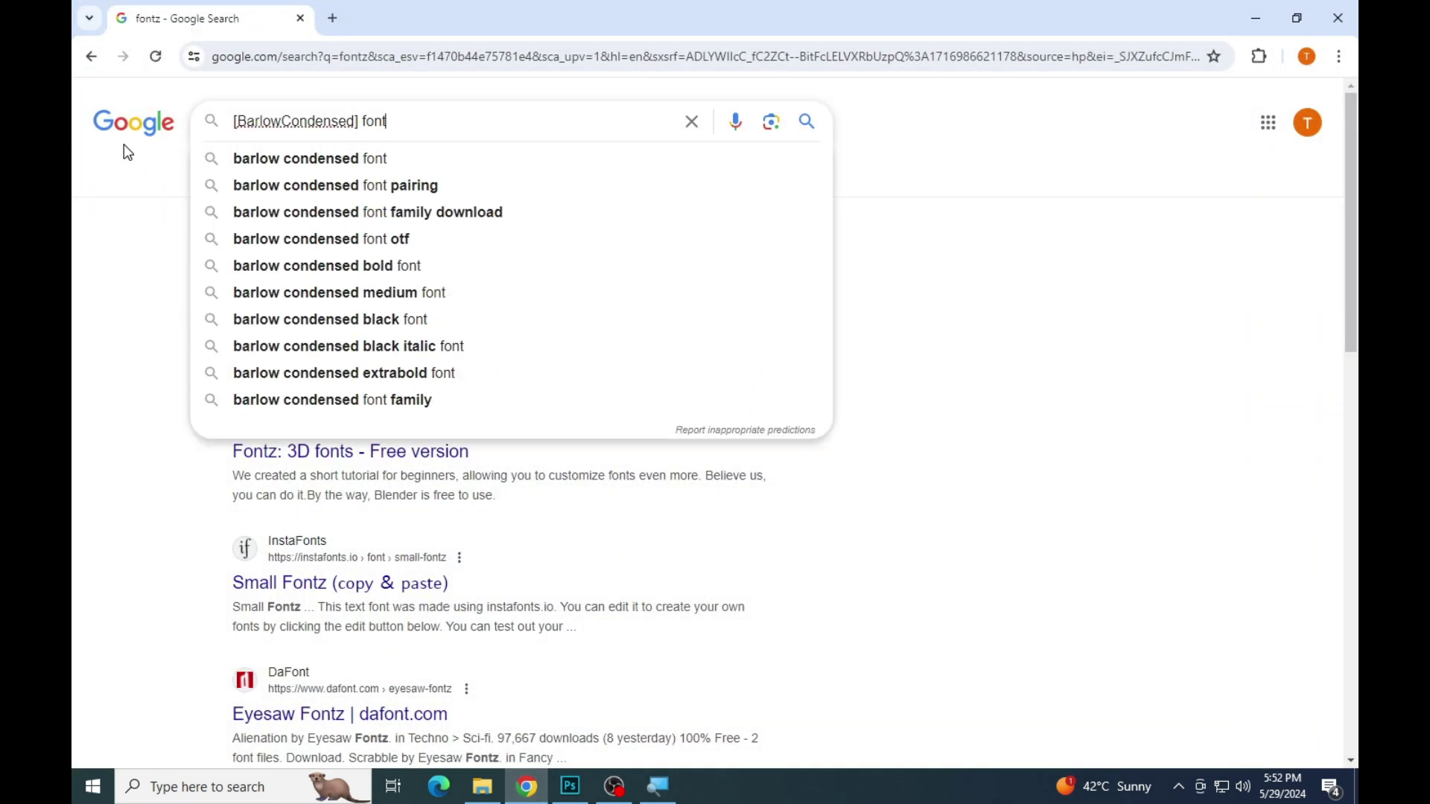
key(Return)
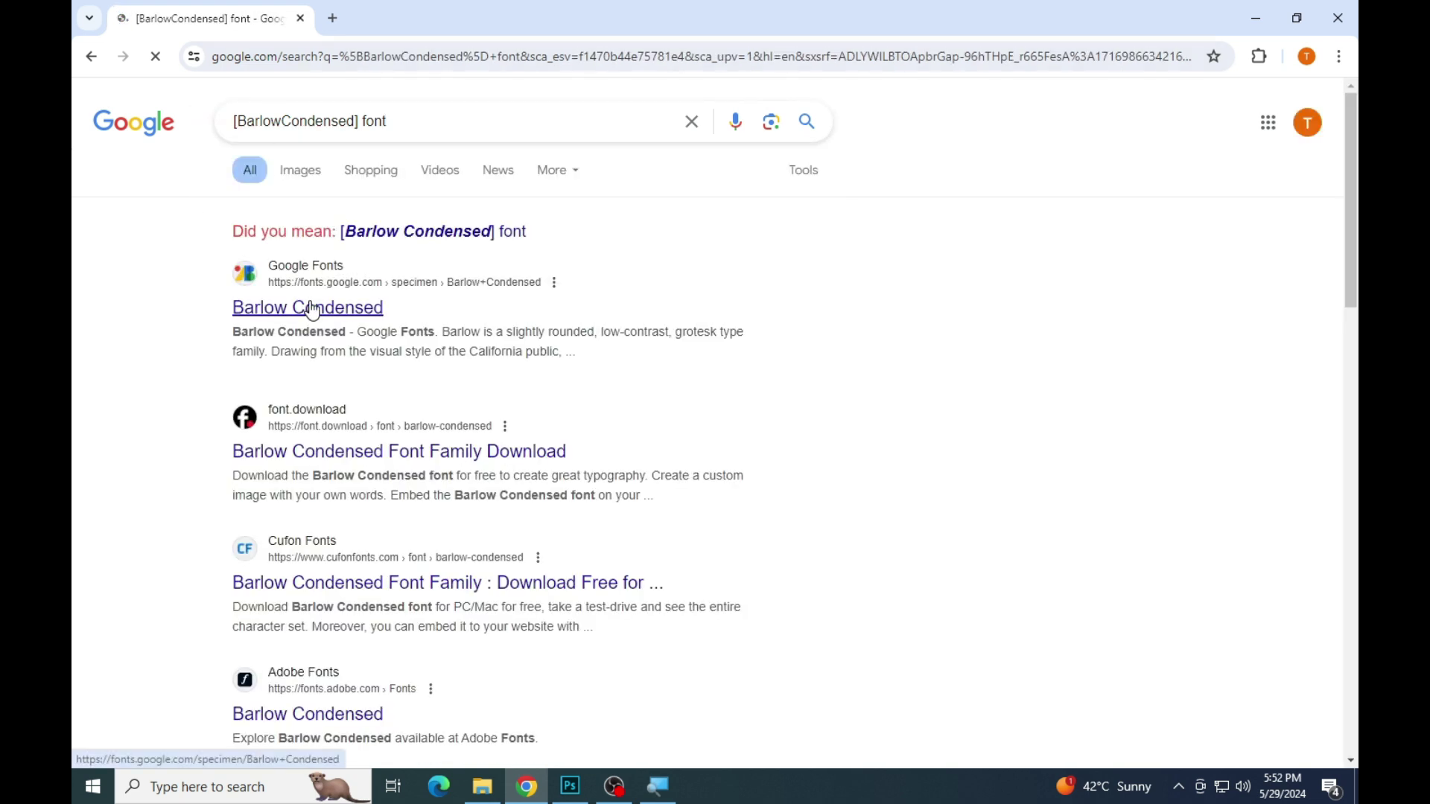
click(330, 320)
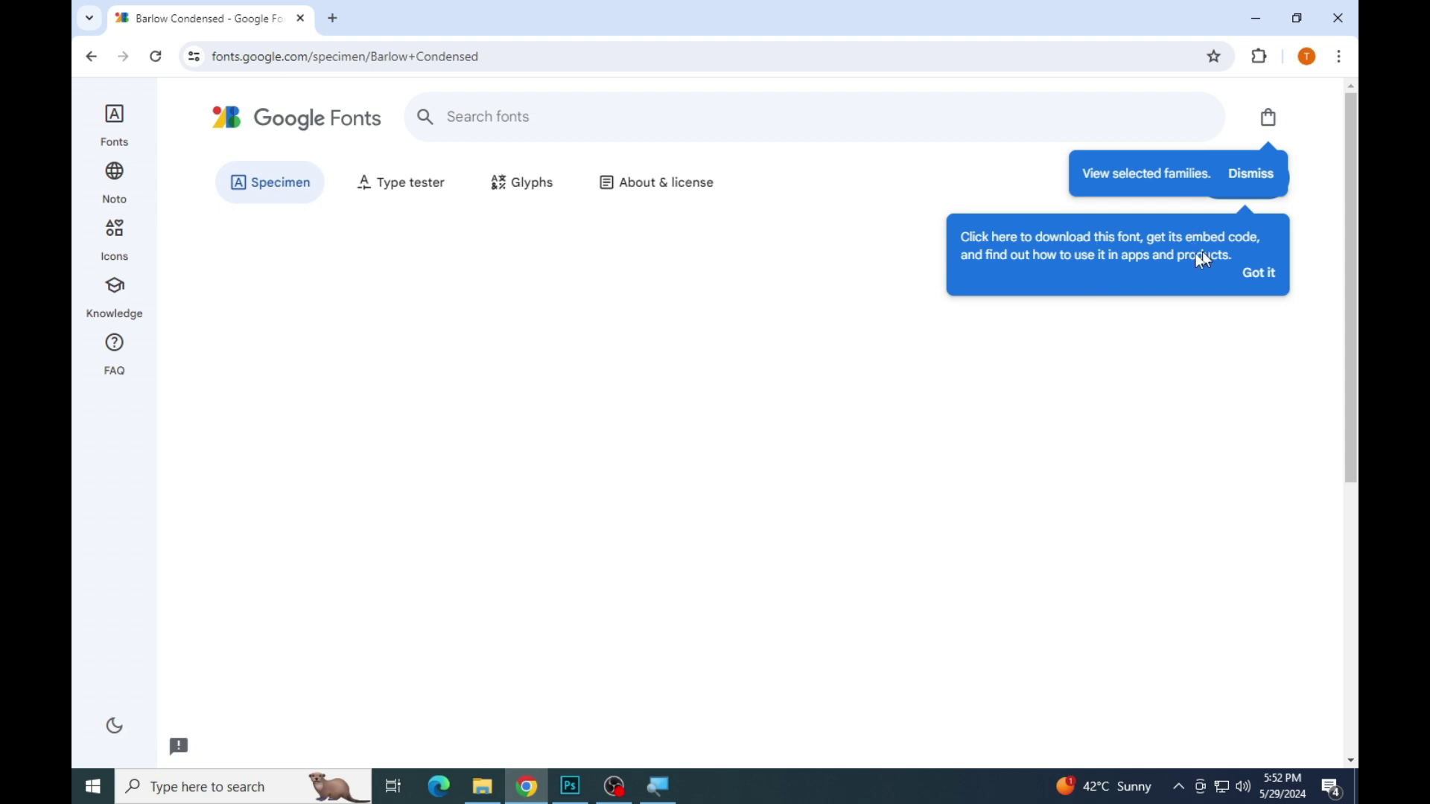
Download the Barlow Condensed family as Barlow_Condensed.zip and check recent downloads
click(1258, 273)
click(1251, 176)
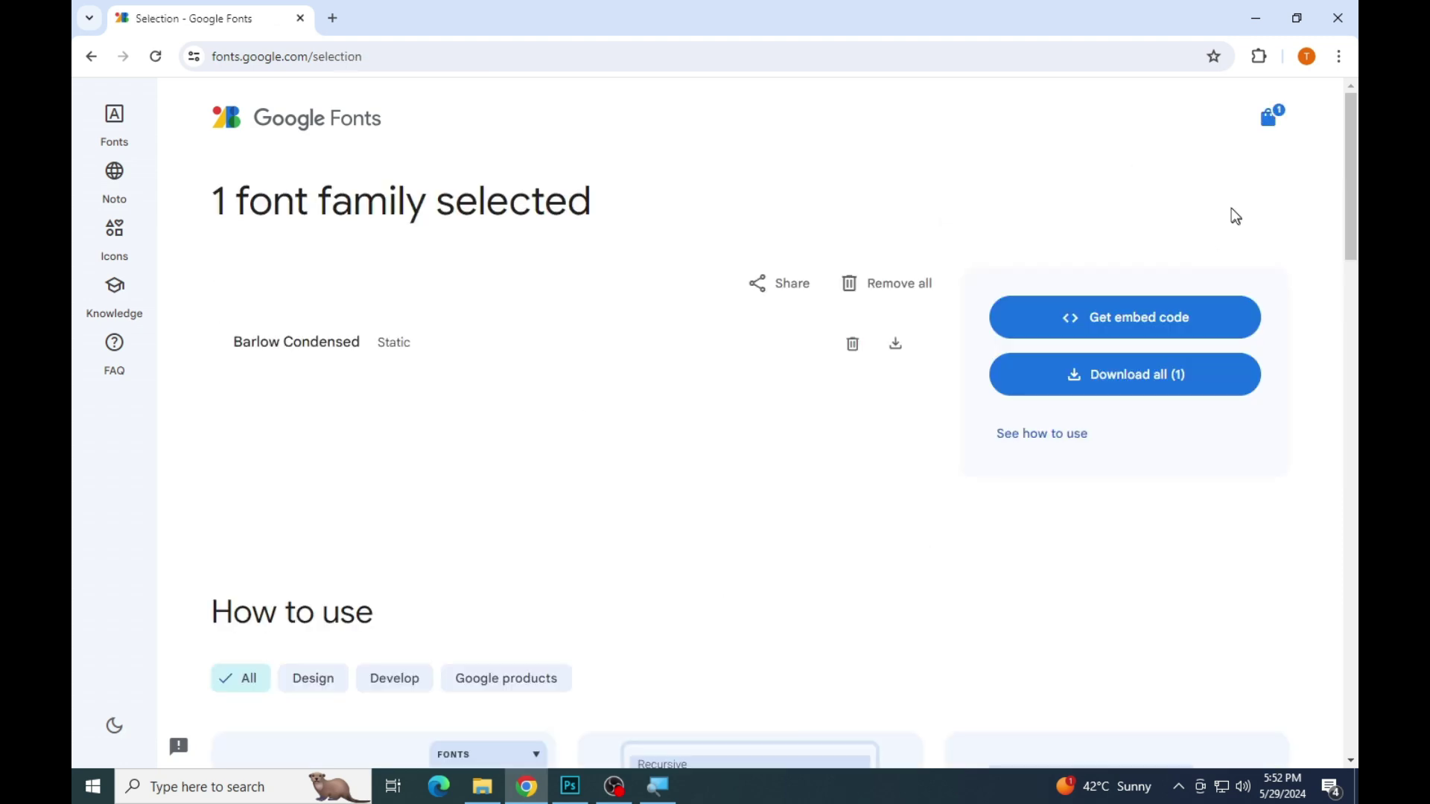
click(1120, 371)
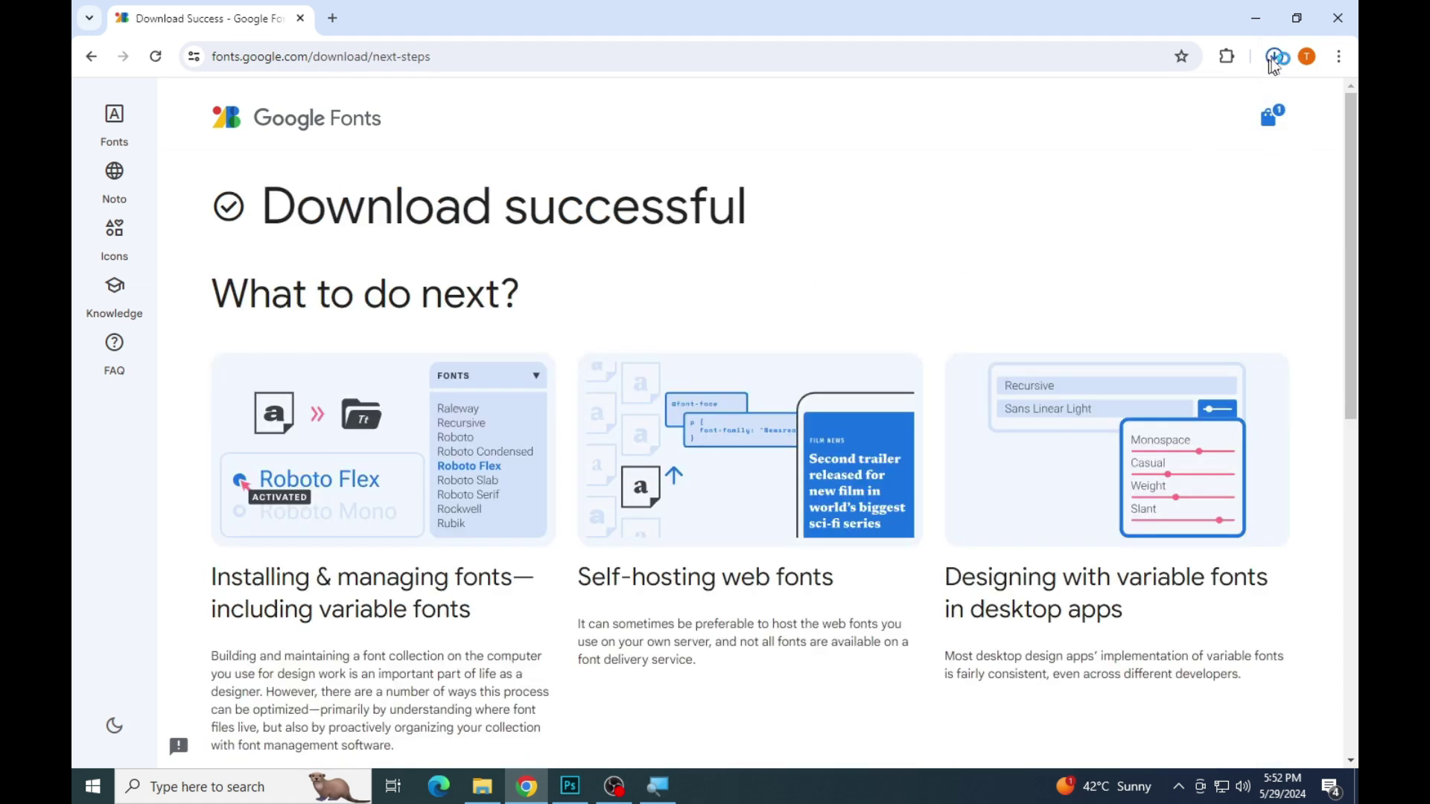
click(1274, 57)
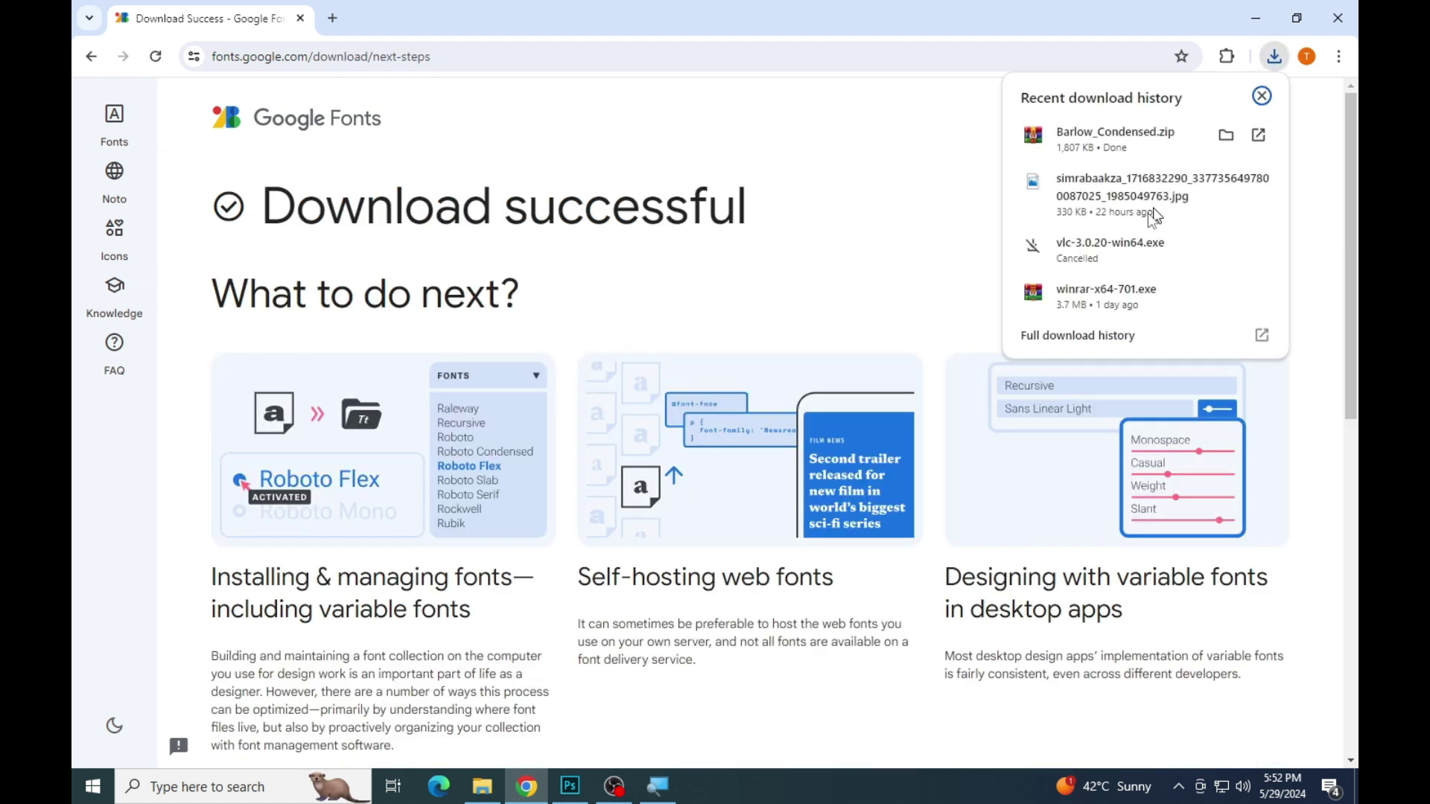
Open Barlow_Condensed.zip in WinRAR and preview the Barlow Condensed Black font file
click(1028, 144)
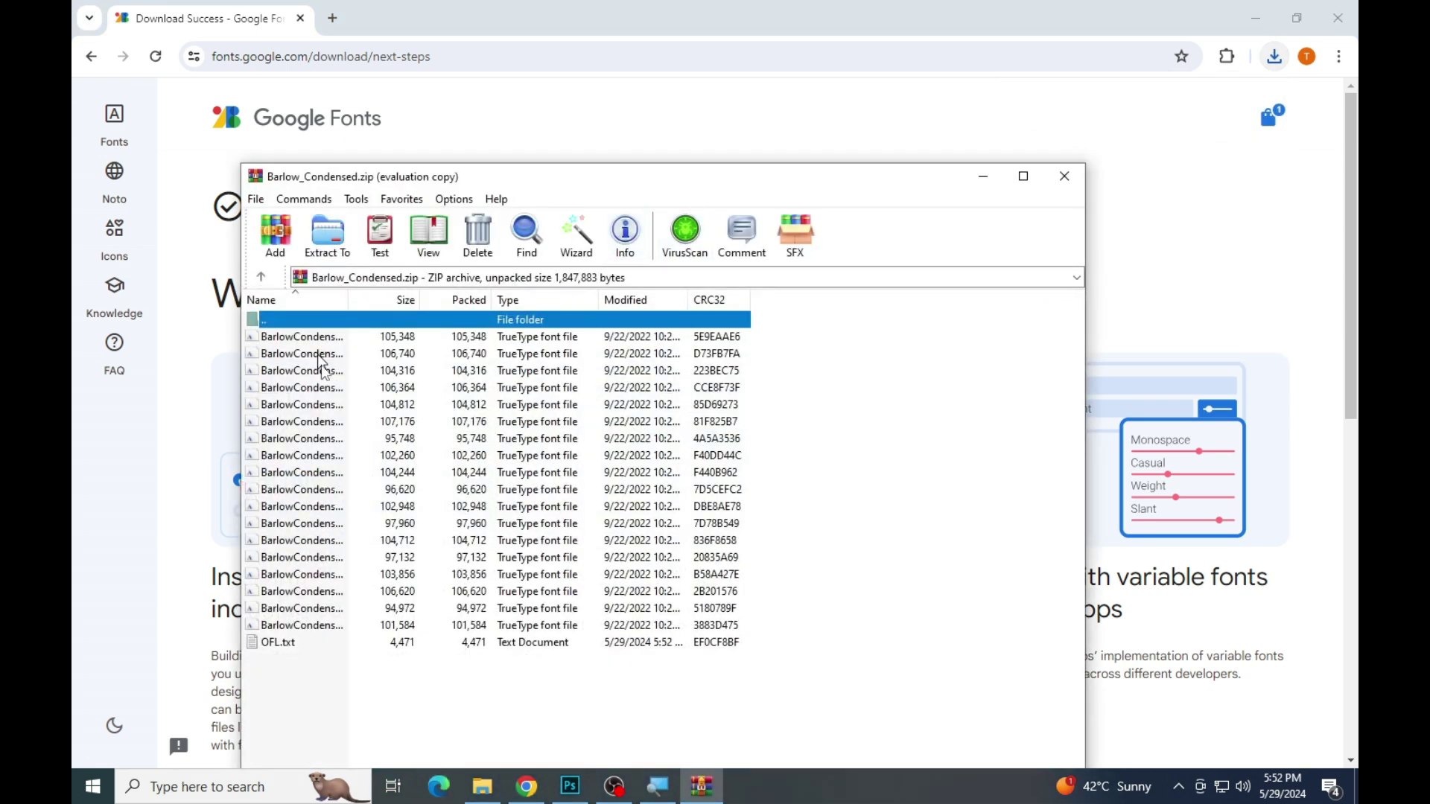
click(571, 789)
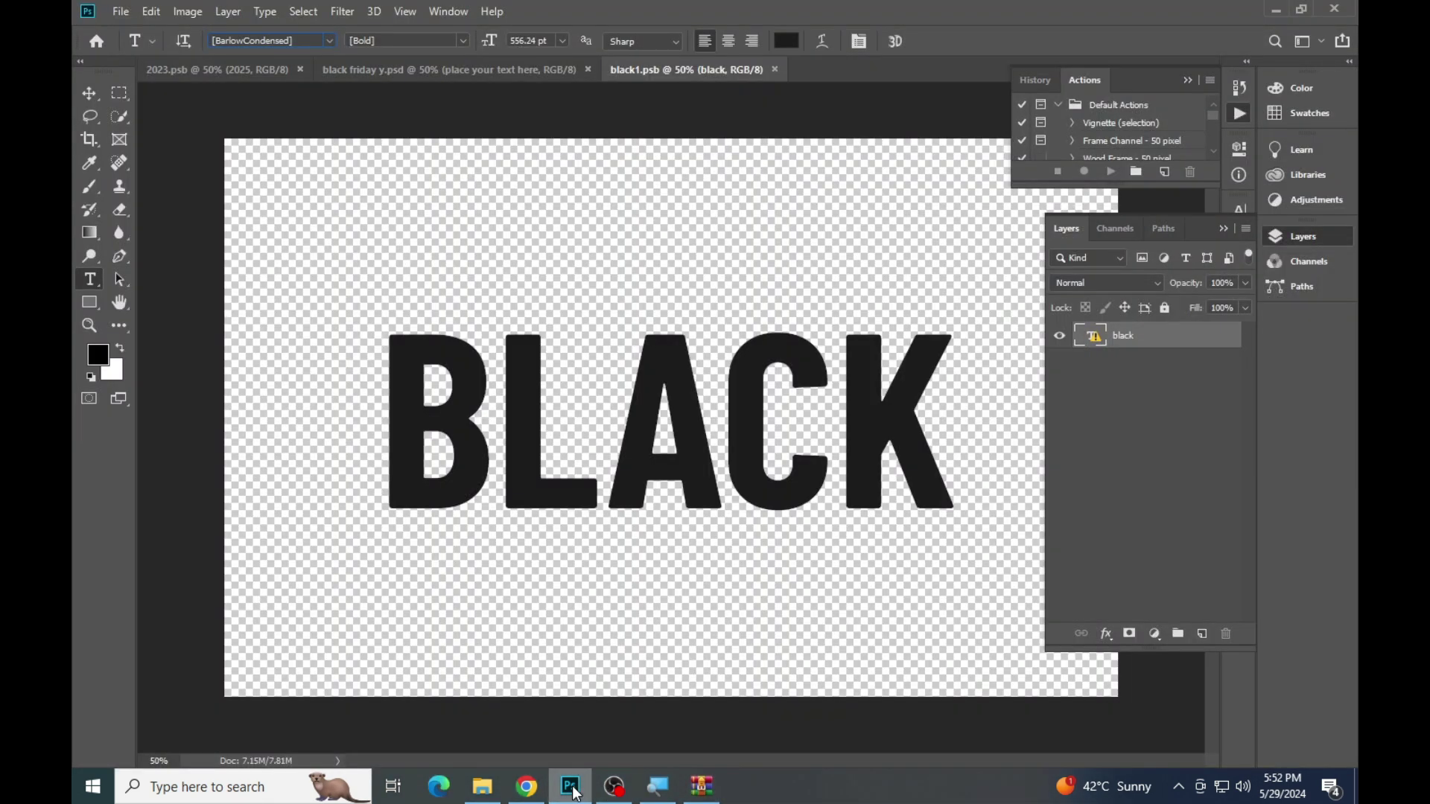
click(573, 788)
double_click(298, 328)
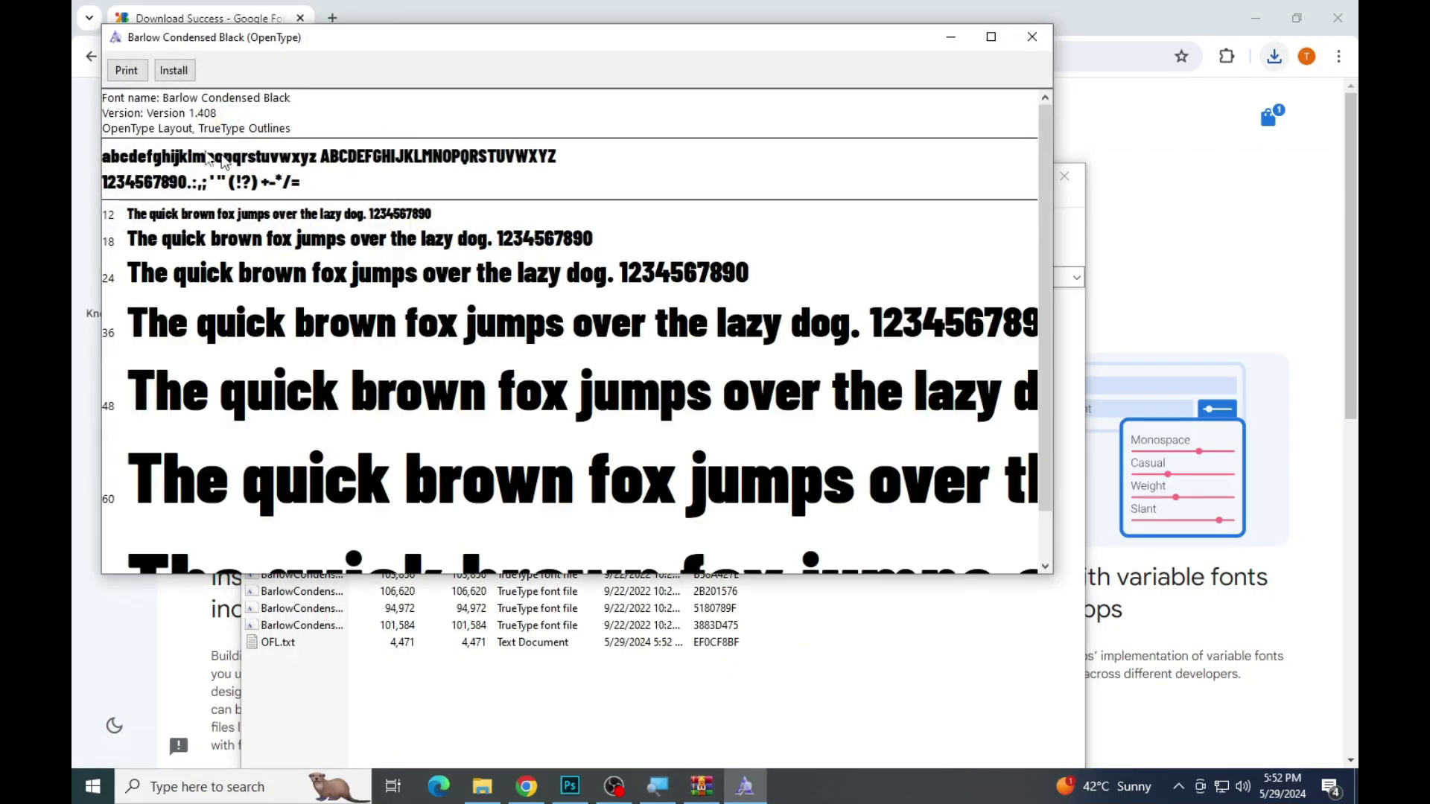
click(1031, 36)
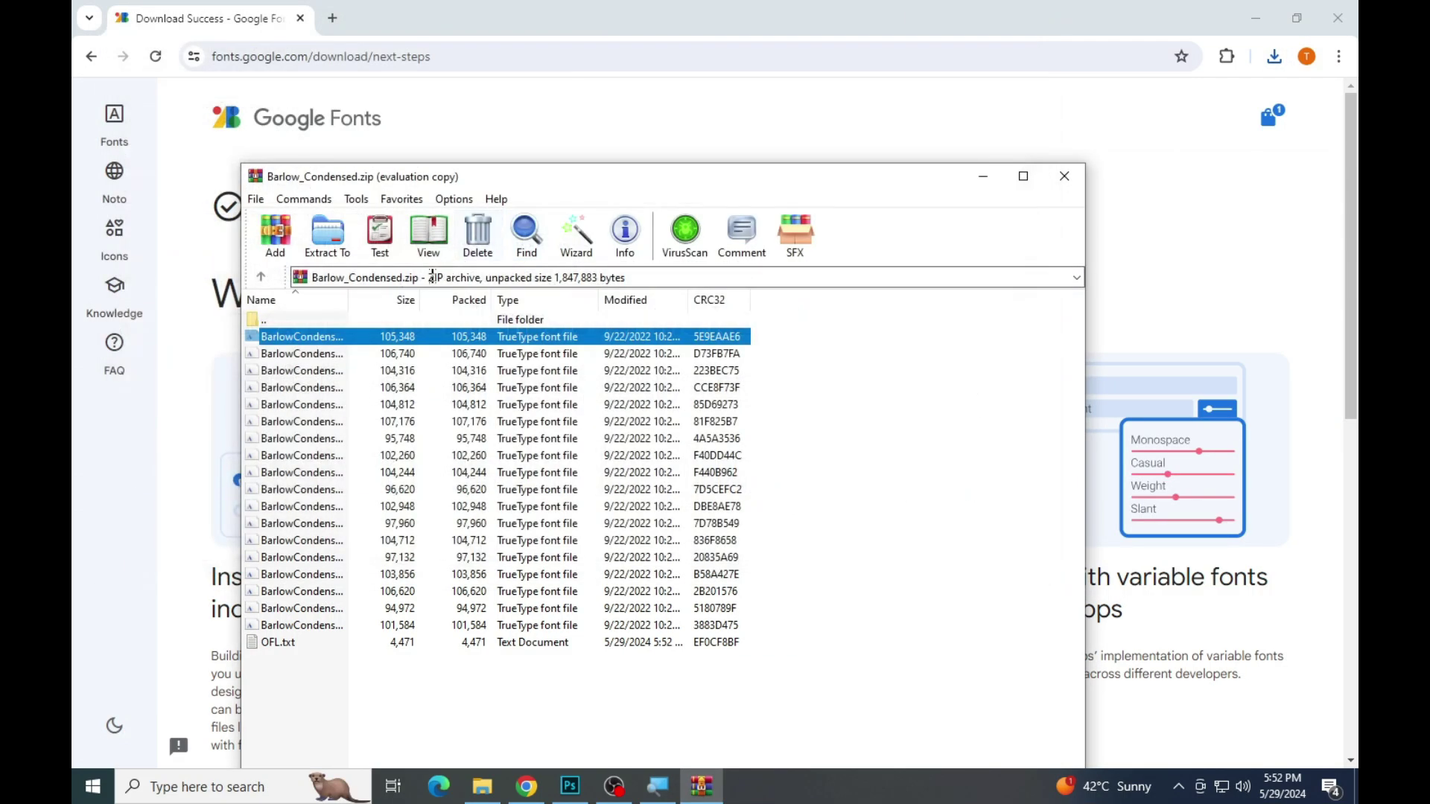
Install Barlow Condensed Bold and return to the BLACK text in Photoshop
double_click(298, 369)
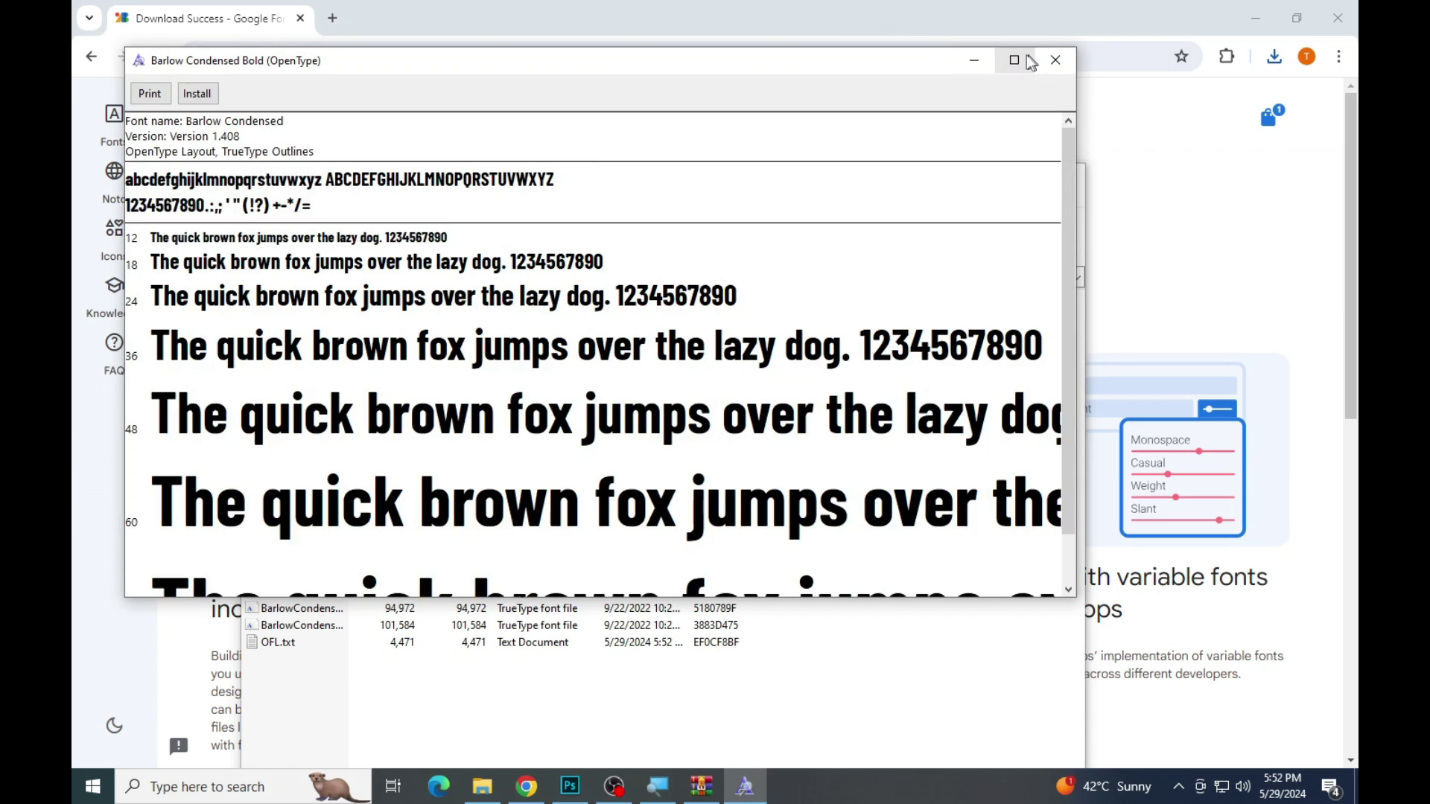
click(198, 96)
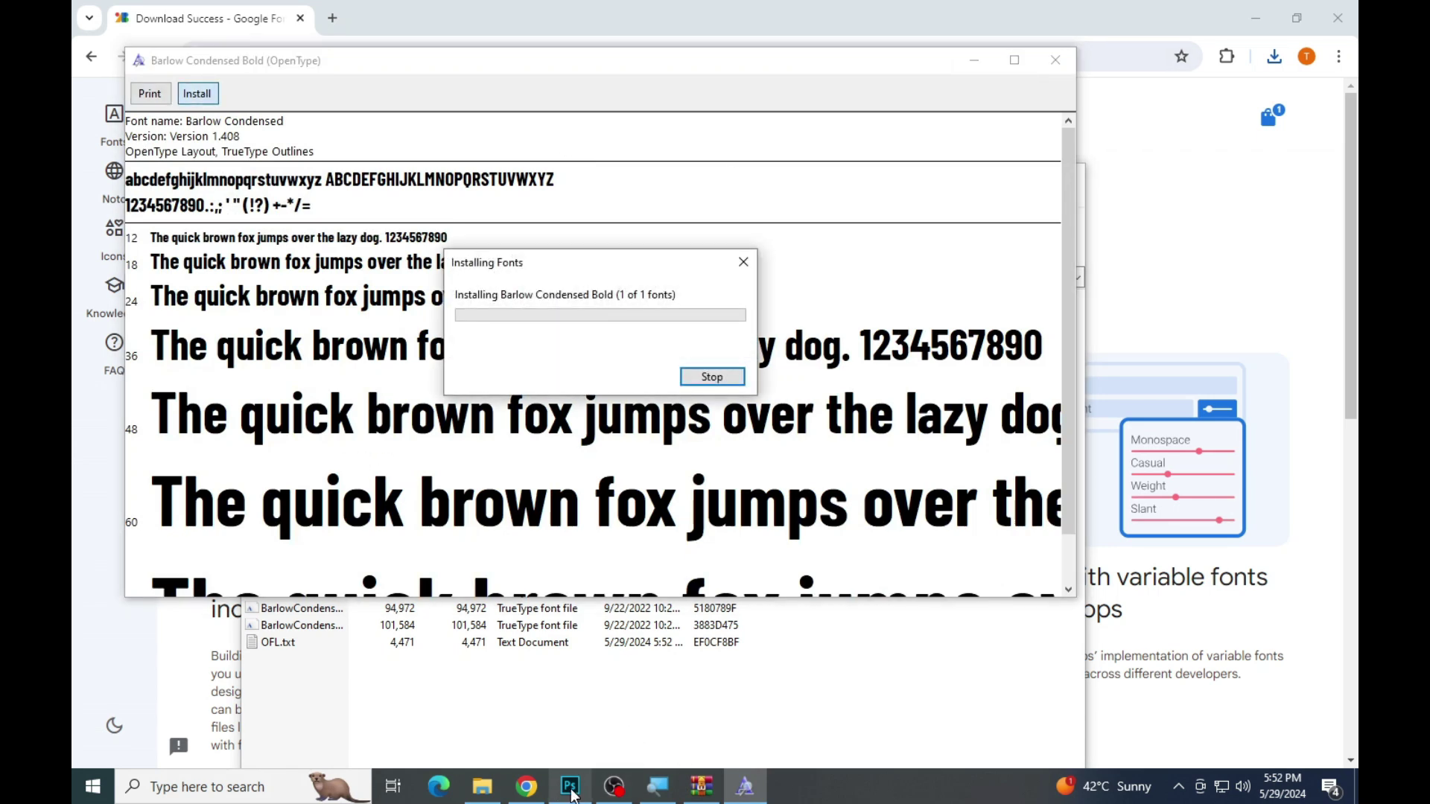
click(571, 791)
click(607, 401)
Replace BLACK with AZHAR in the smart object text and save the document
click(718, 342)
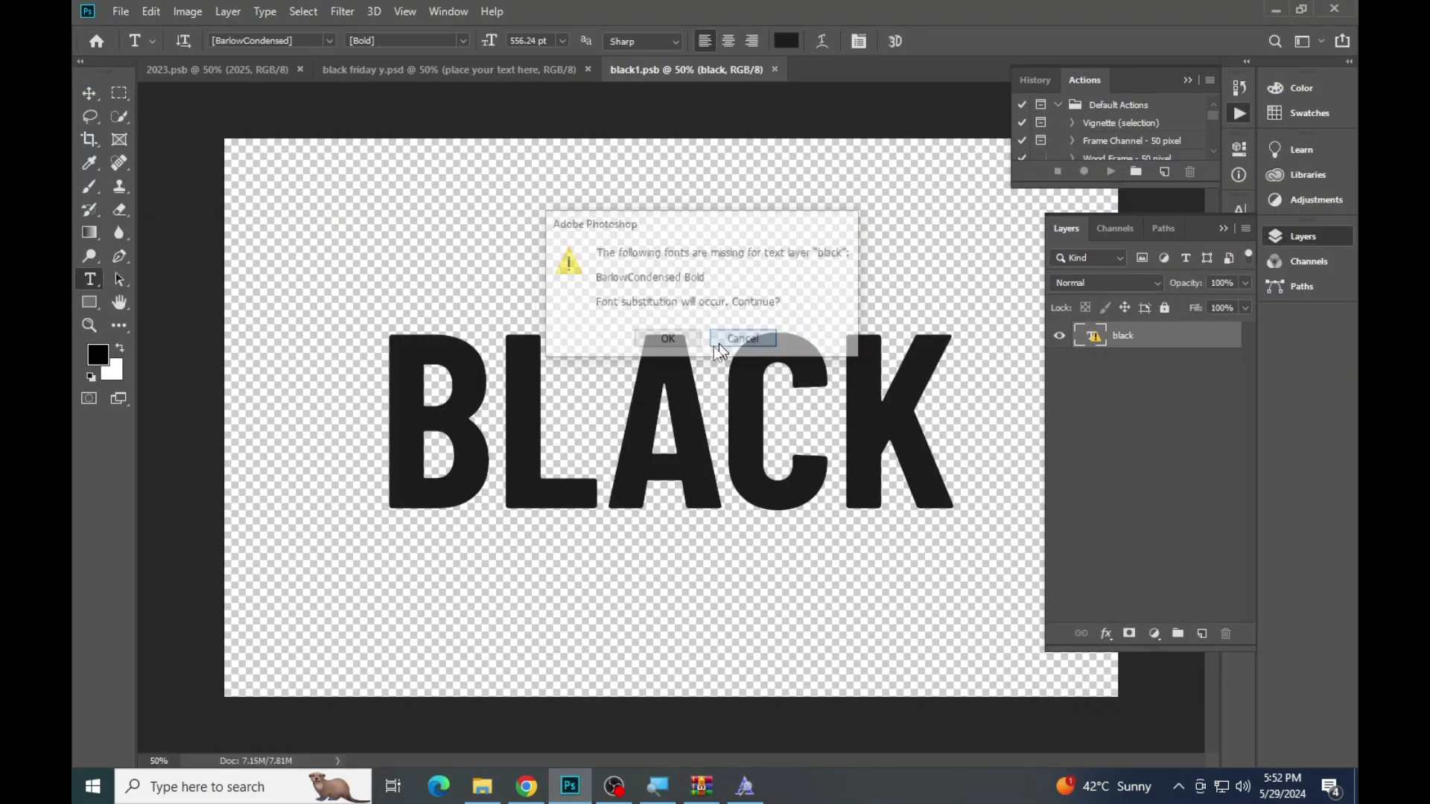
click(628, 425)
key(Return)
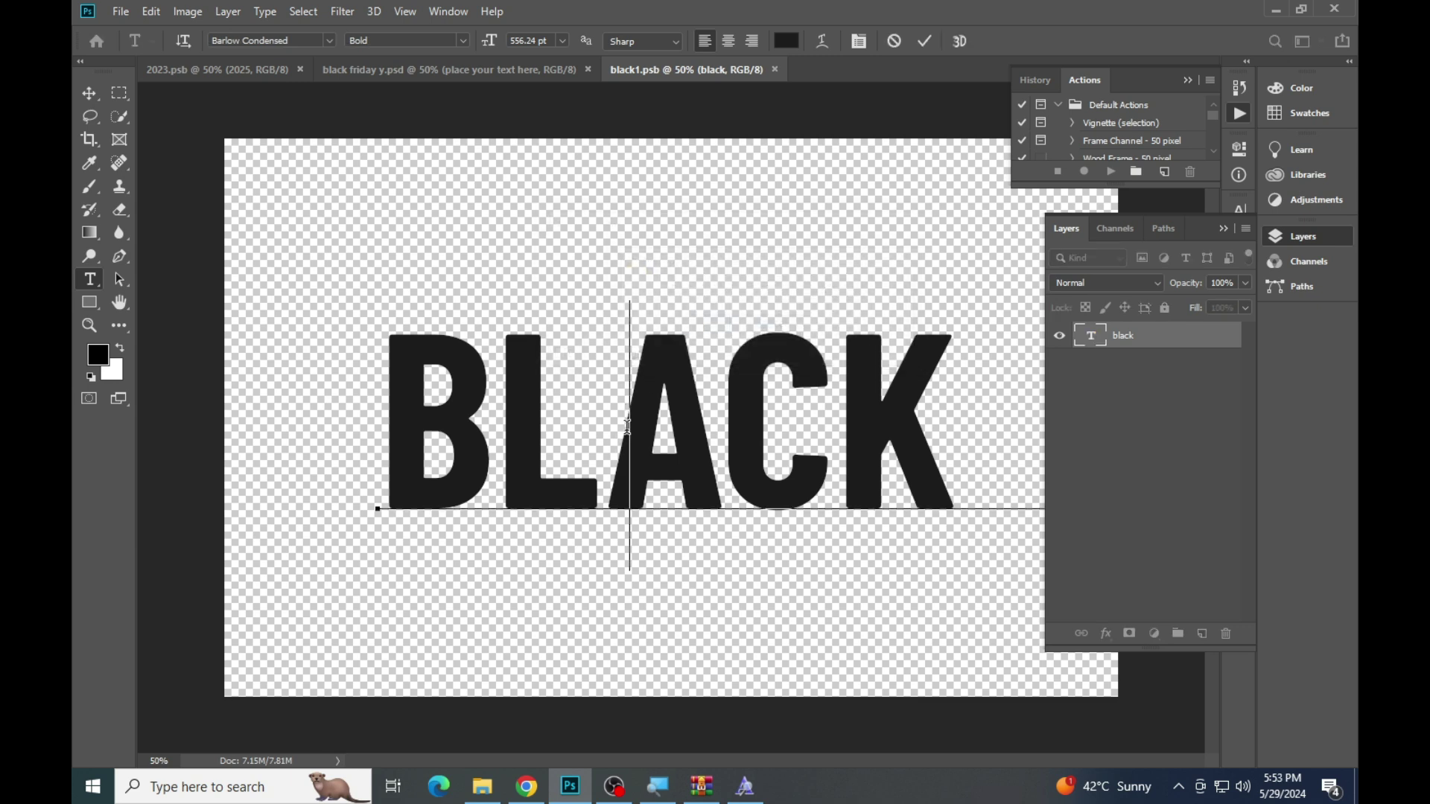
double_click(633, 412)
text(AZHA)
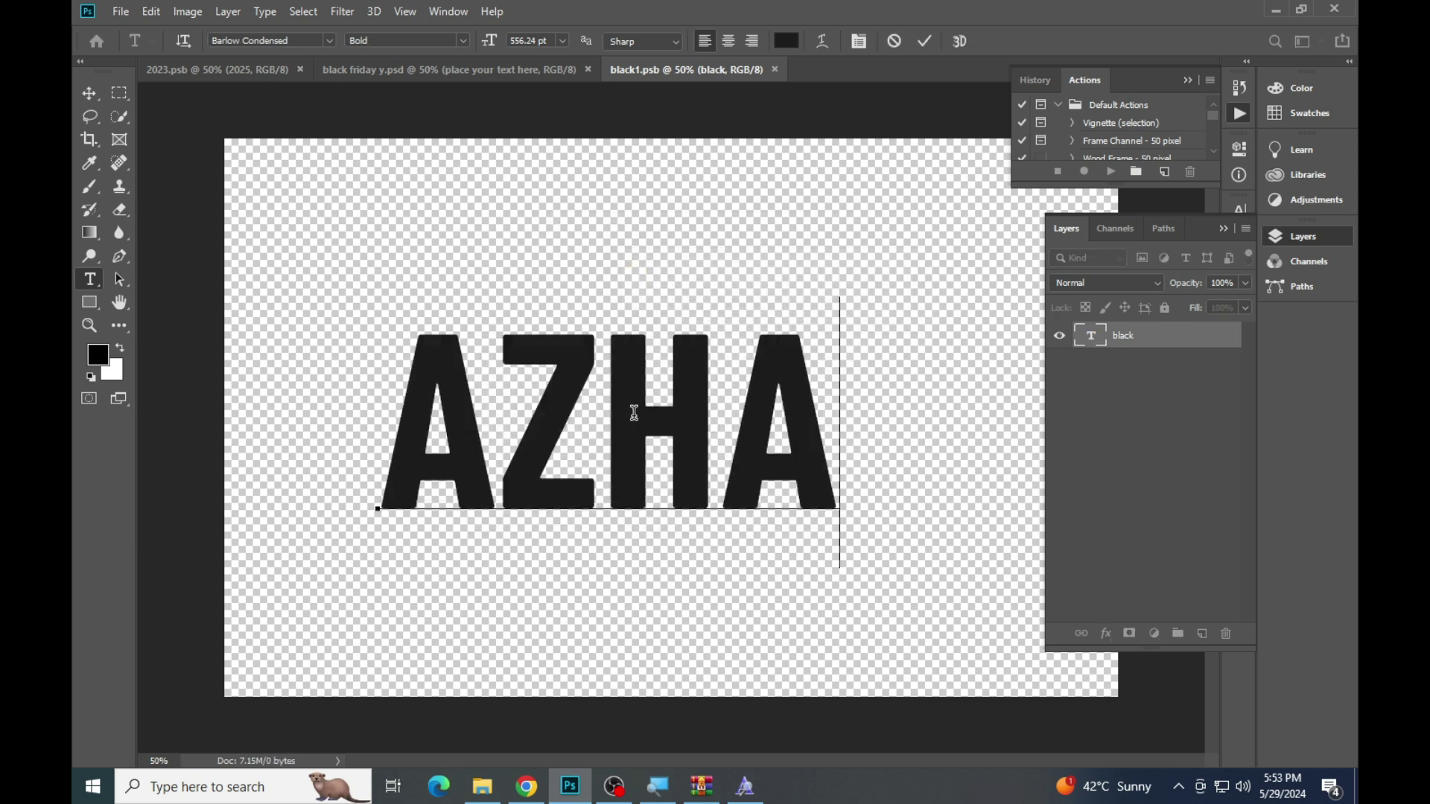
text(R)
click(924, 42)
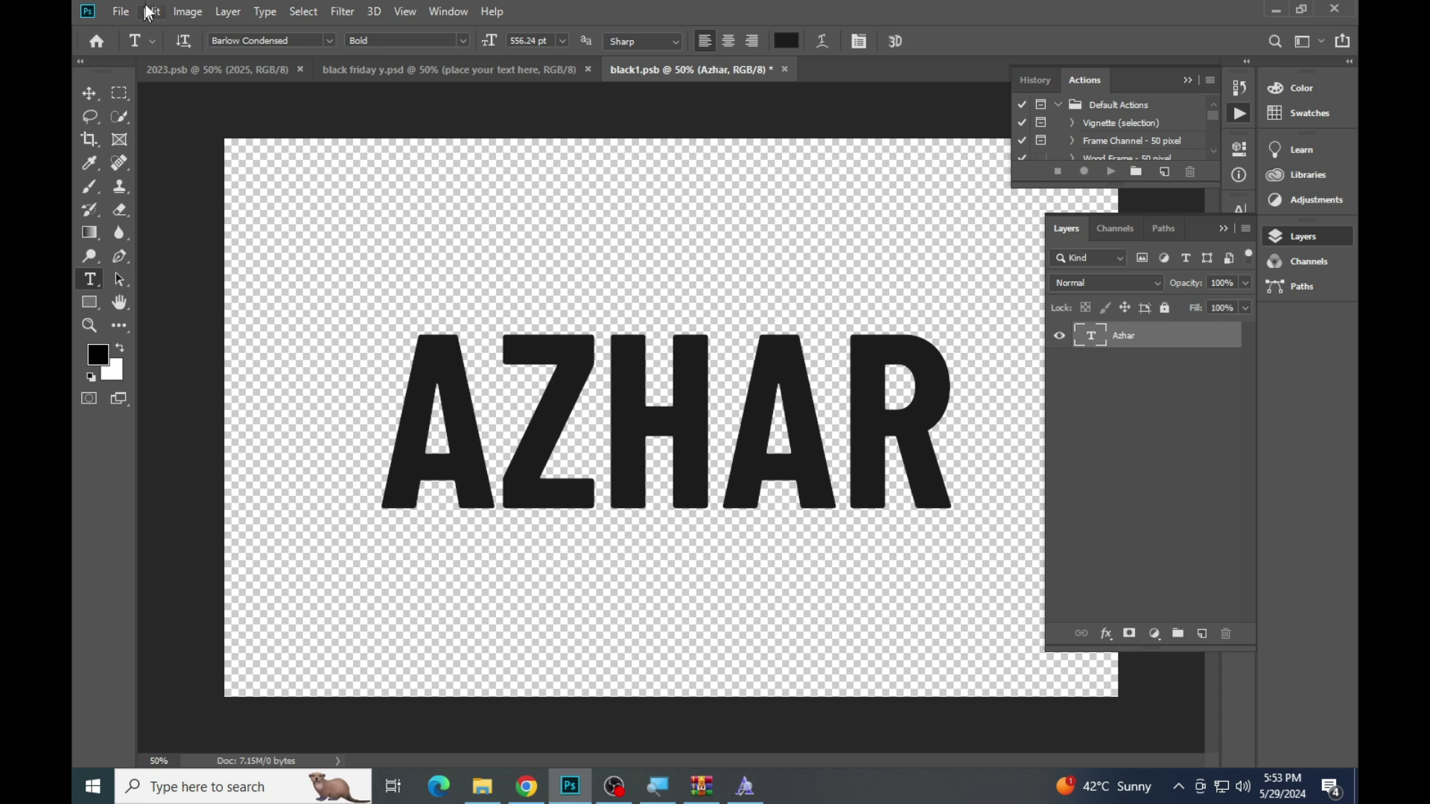
click(120, 11)
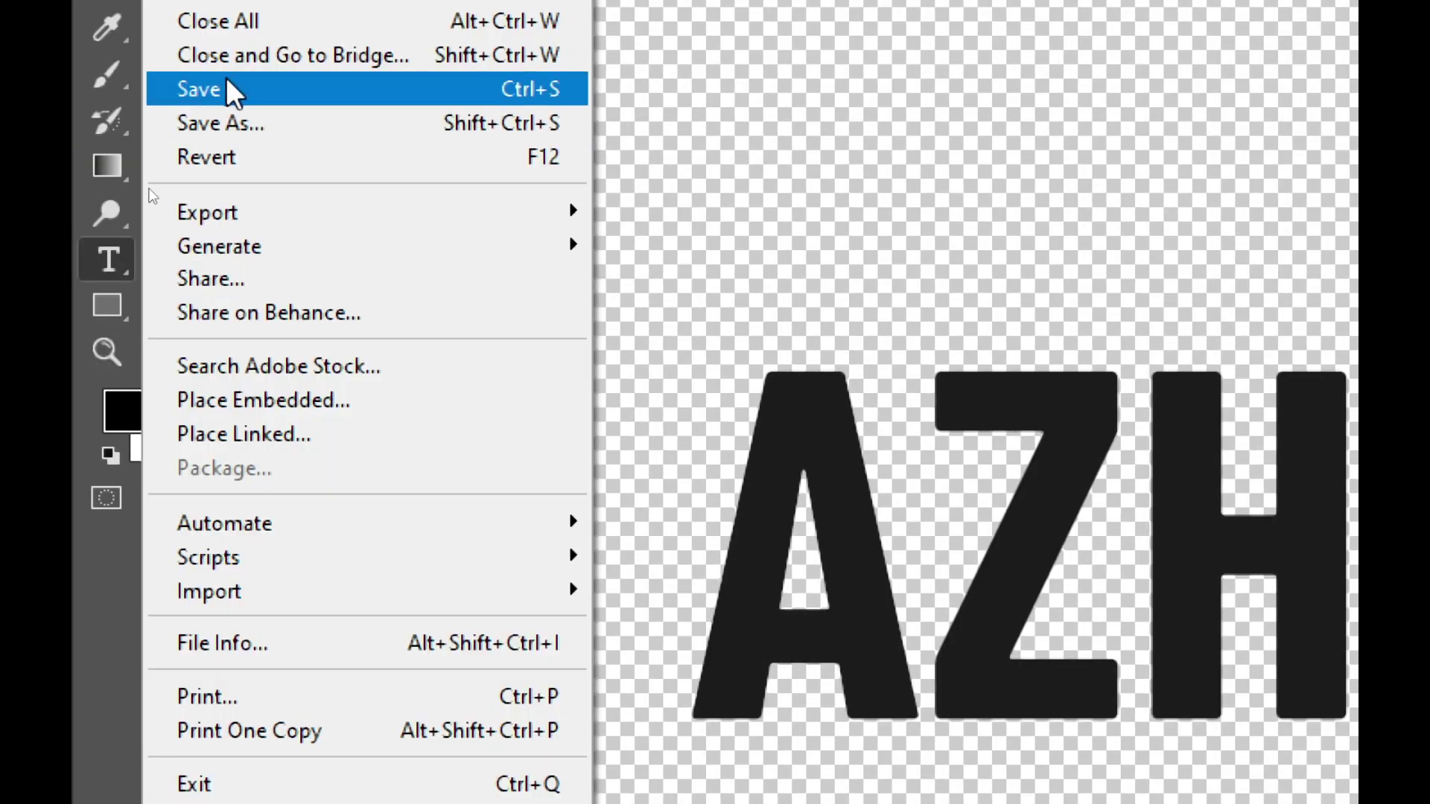
click(226, 82)
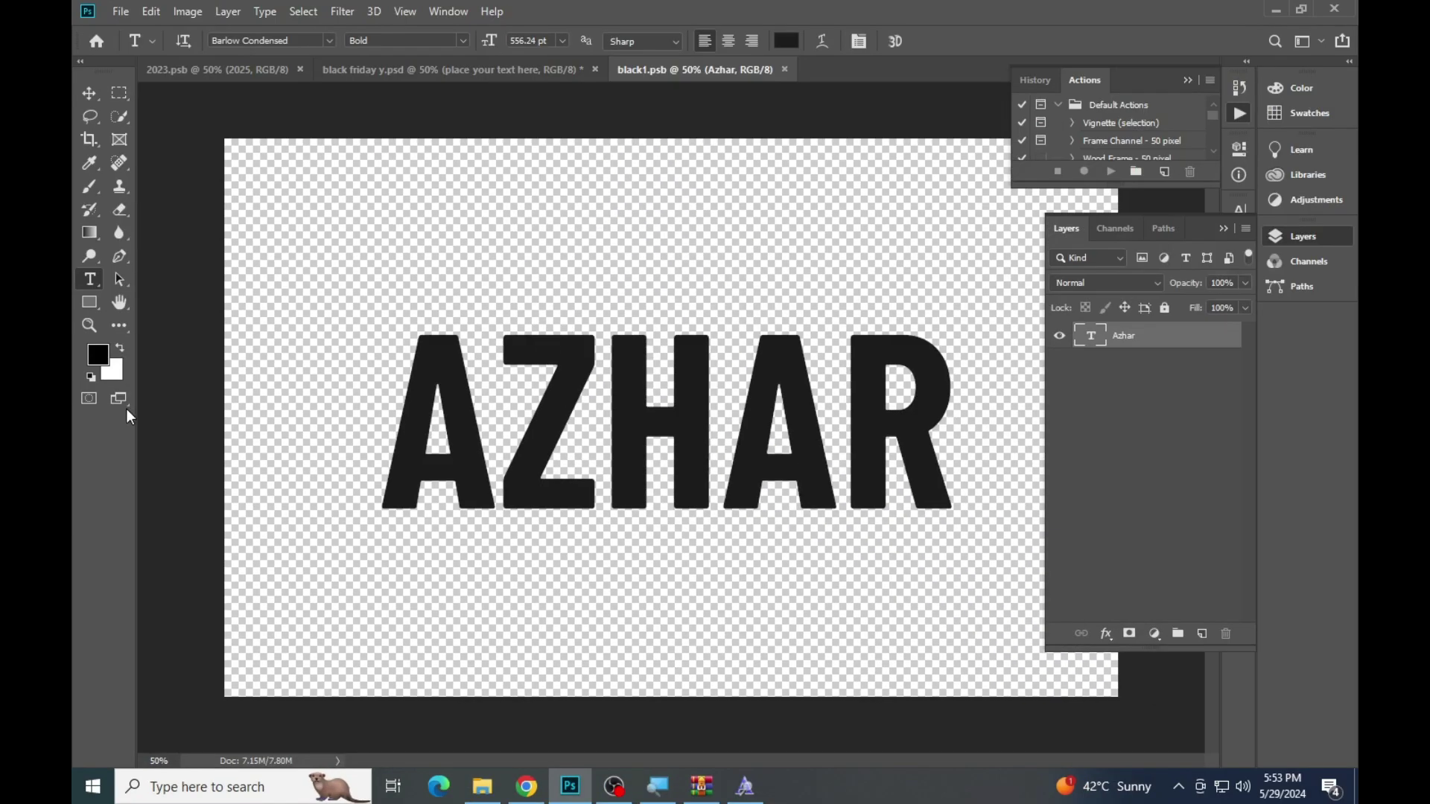
Copy the friday layer's missing ILoveGlitter font name from black friday y.psd, then bring up Chrome
click(393, 71)
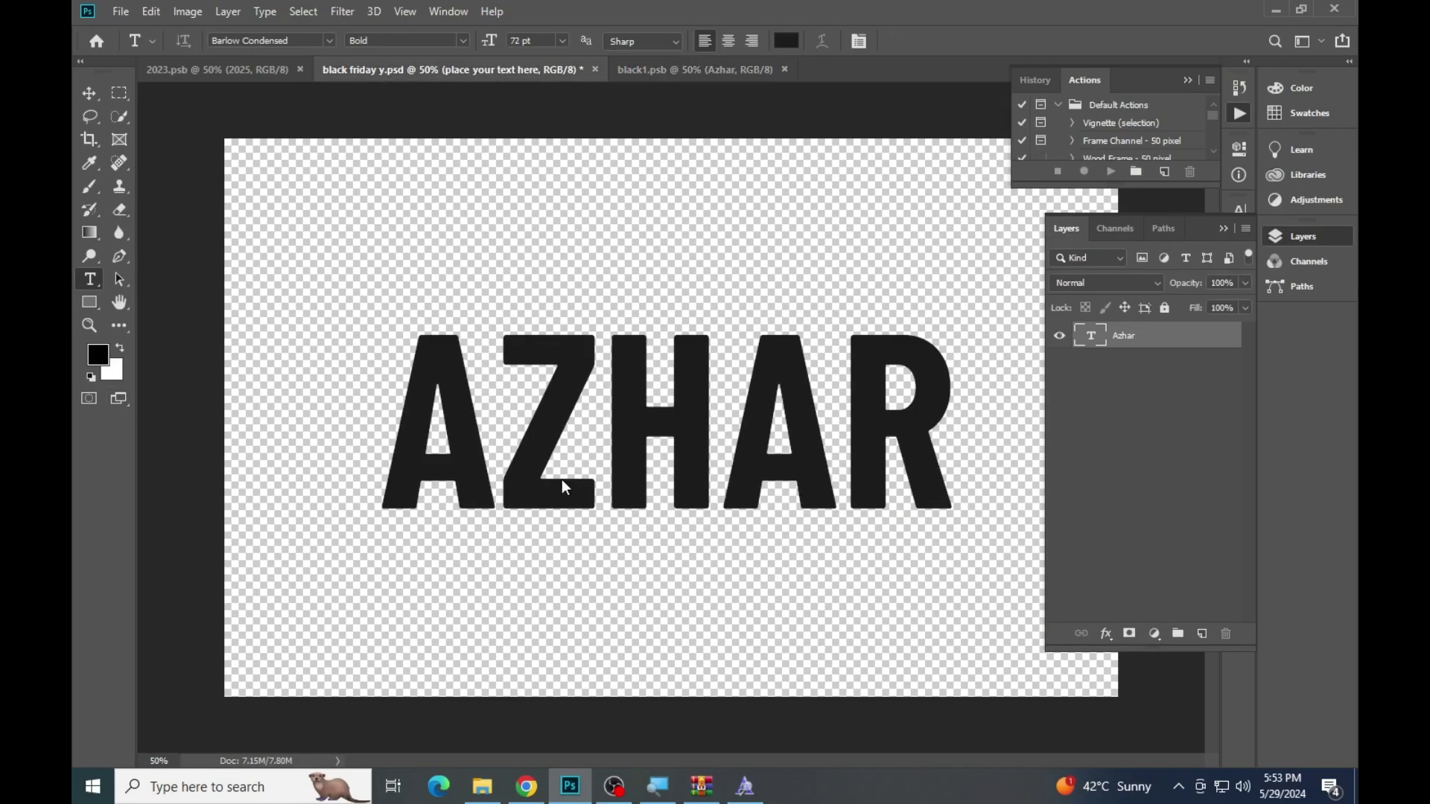
click(658, 543)
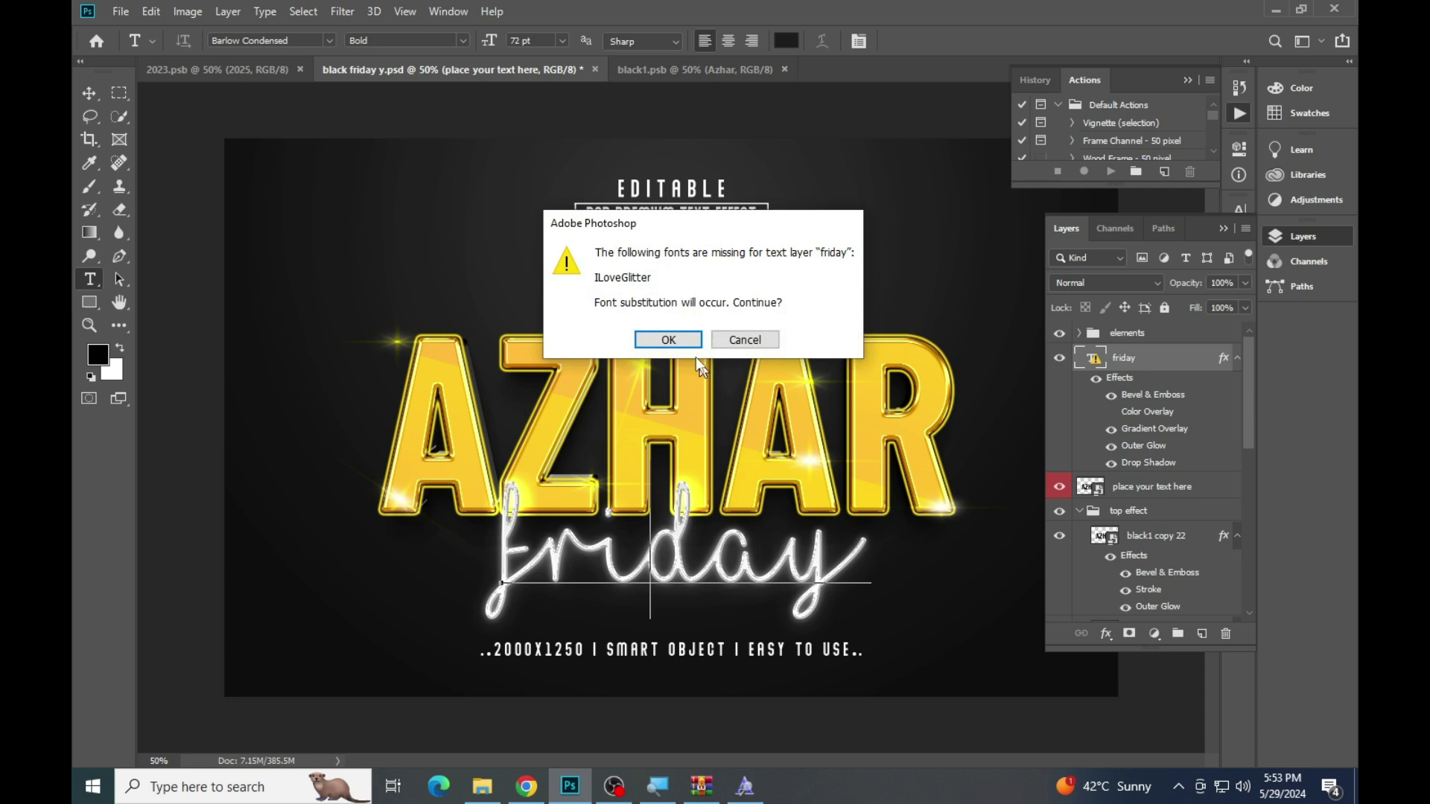
click(741, 340)
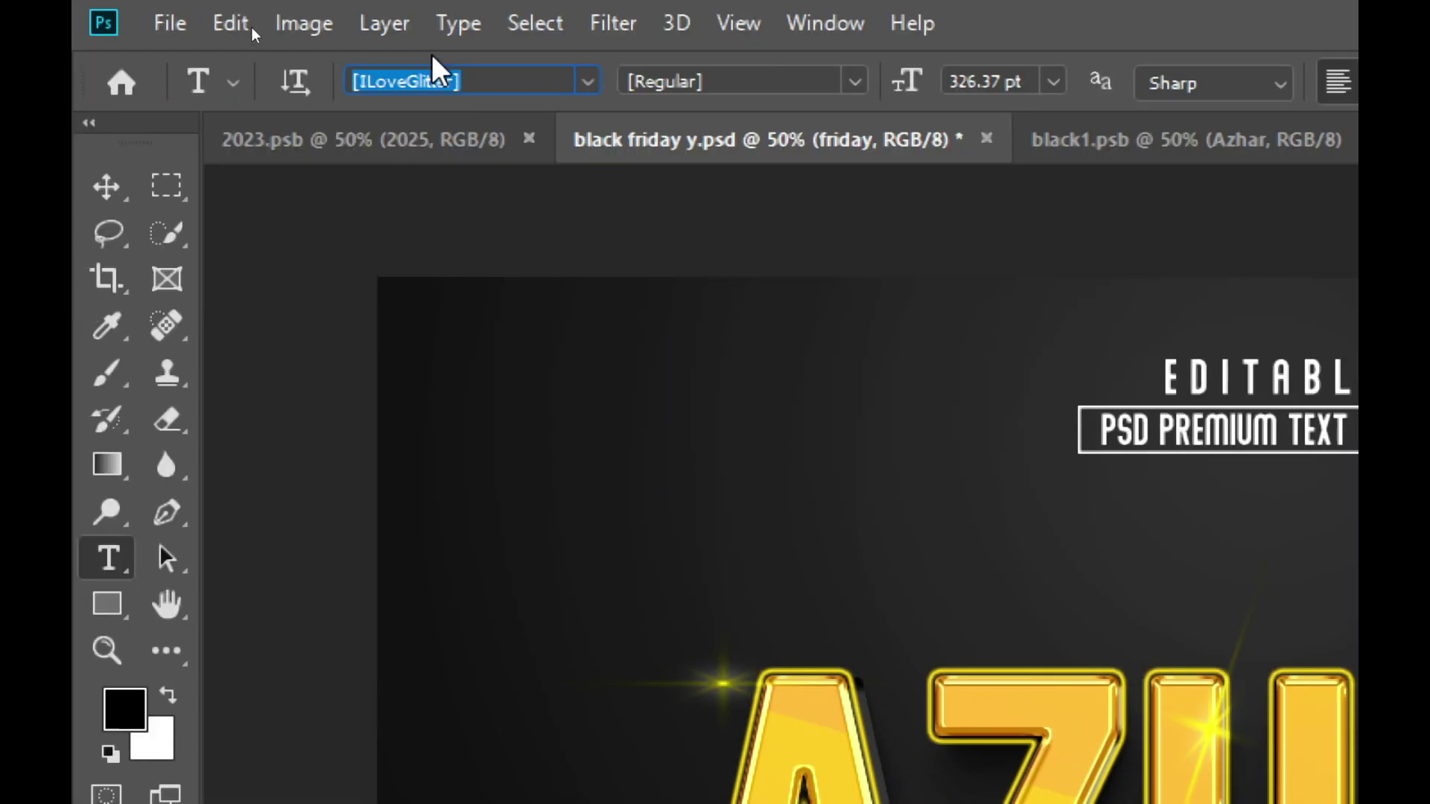
right_click(438, 83)
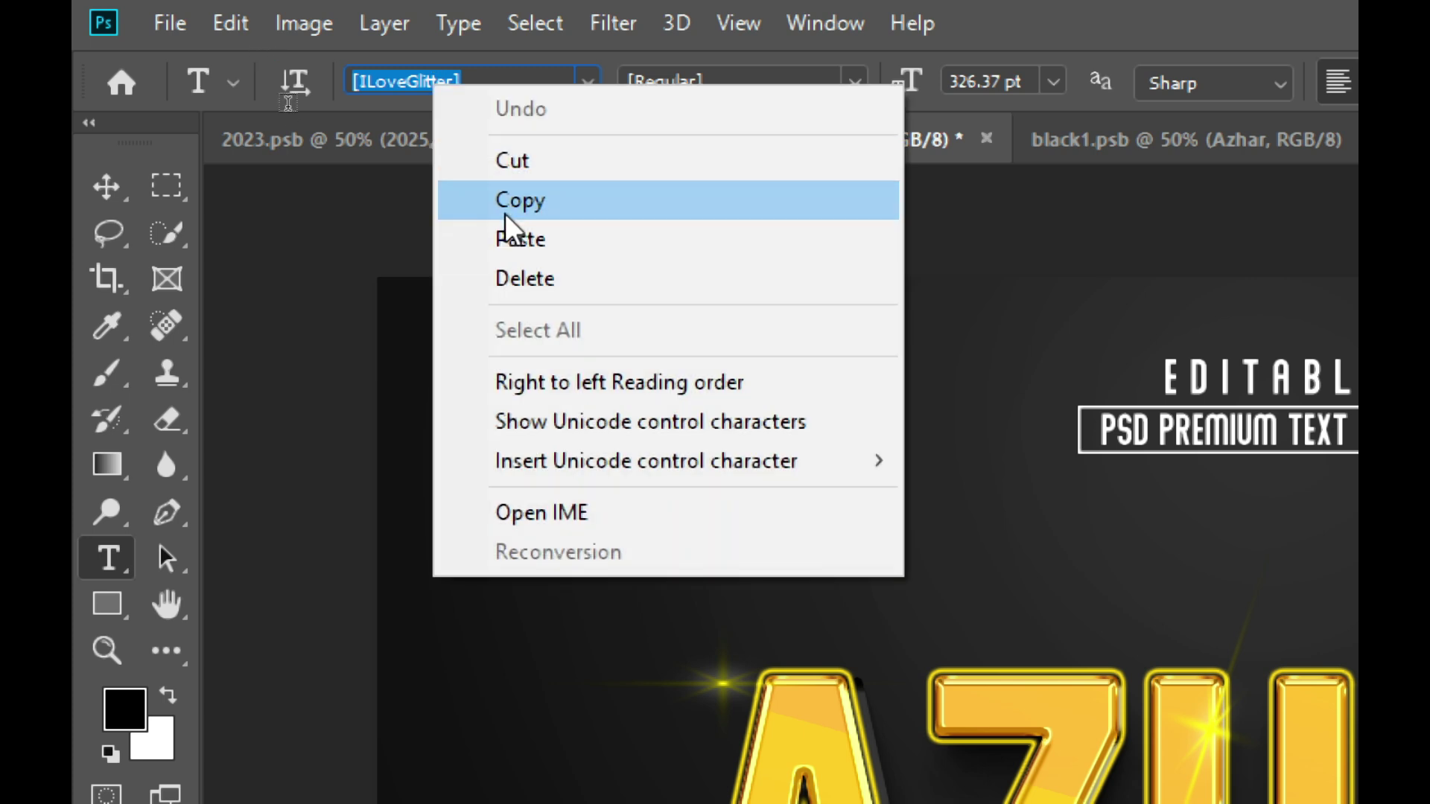
click(514, 198)
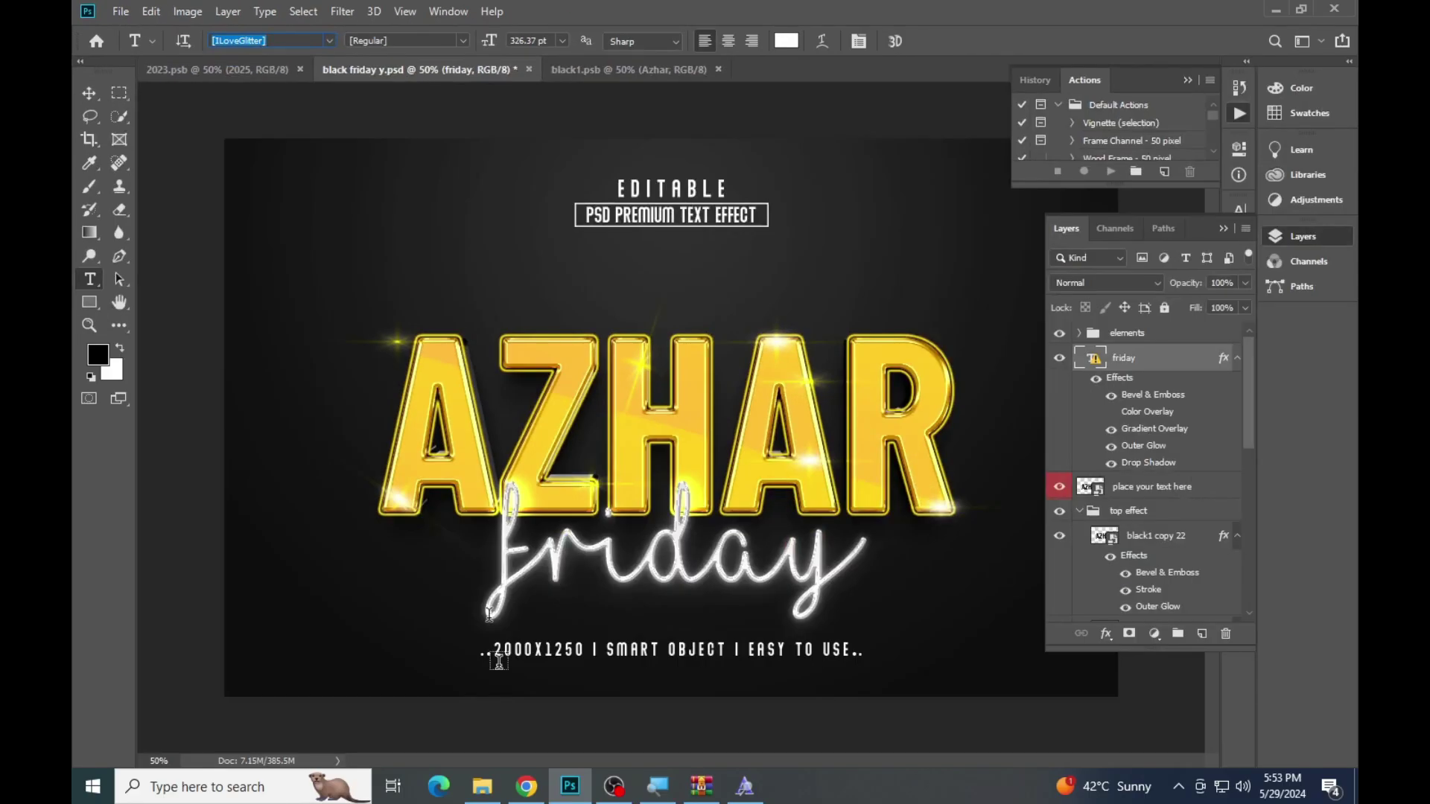
click(526, 786)
Go back to Google search and search for [ILoveGlitter]
click(88, 57)
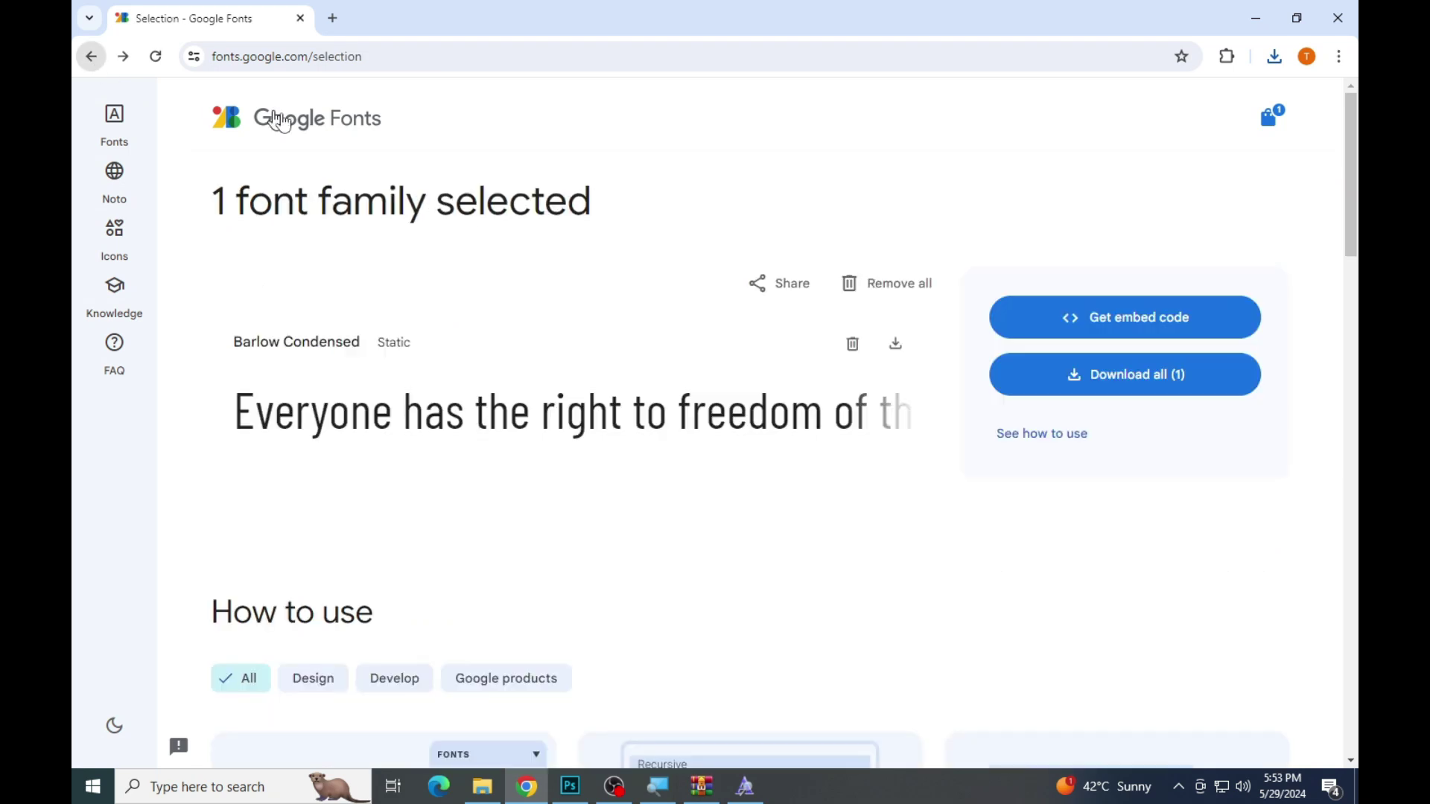
click(90, 56)
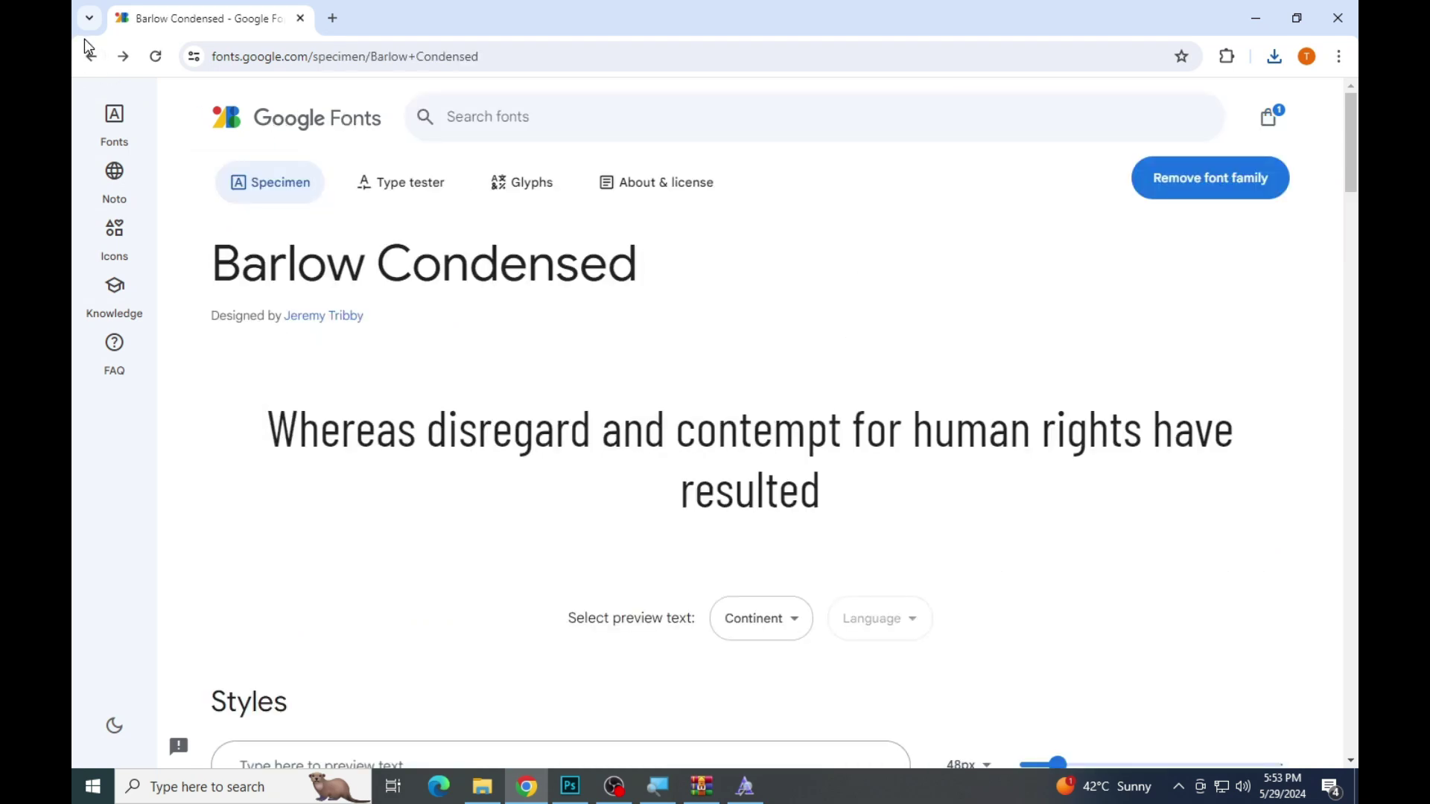
click(89, 54)
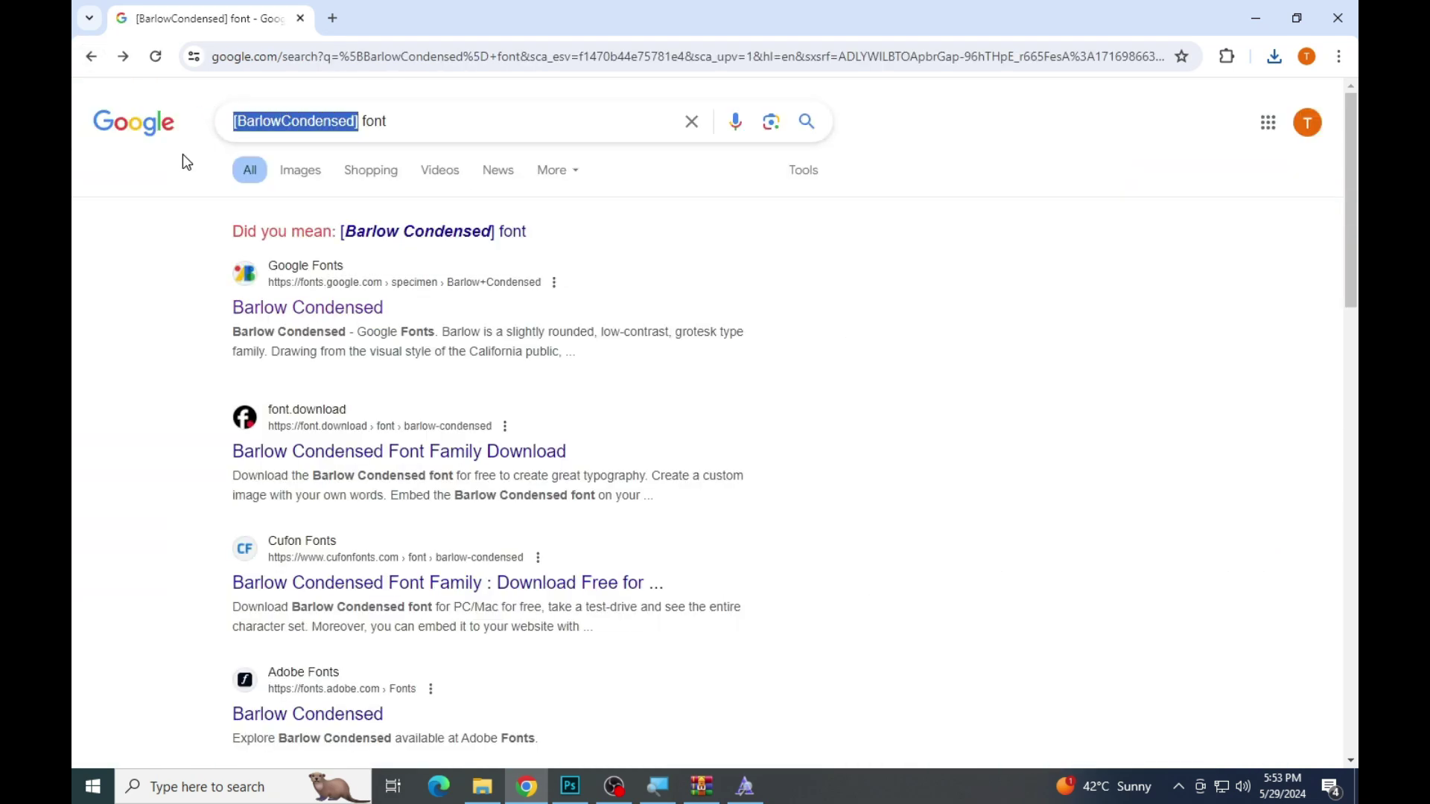
text([ILoveGlitter])
key(Return)
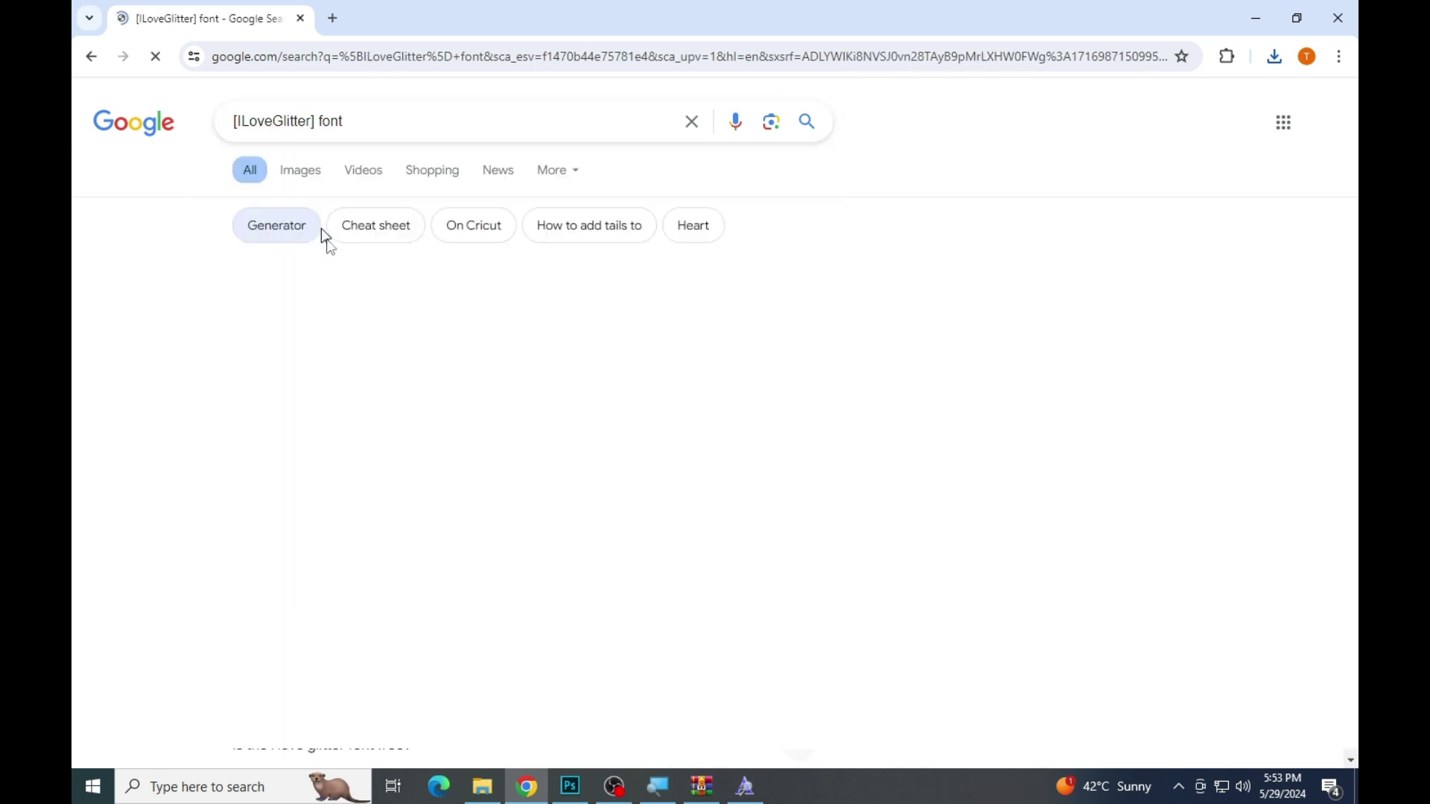
Download the Mf I Love Glitter font from its DaFont page
click(354, 364)
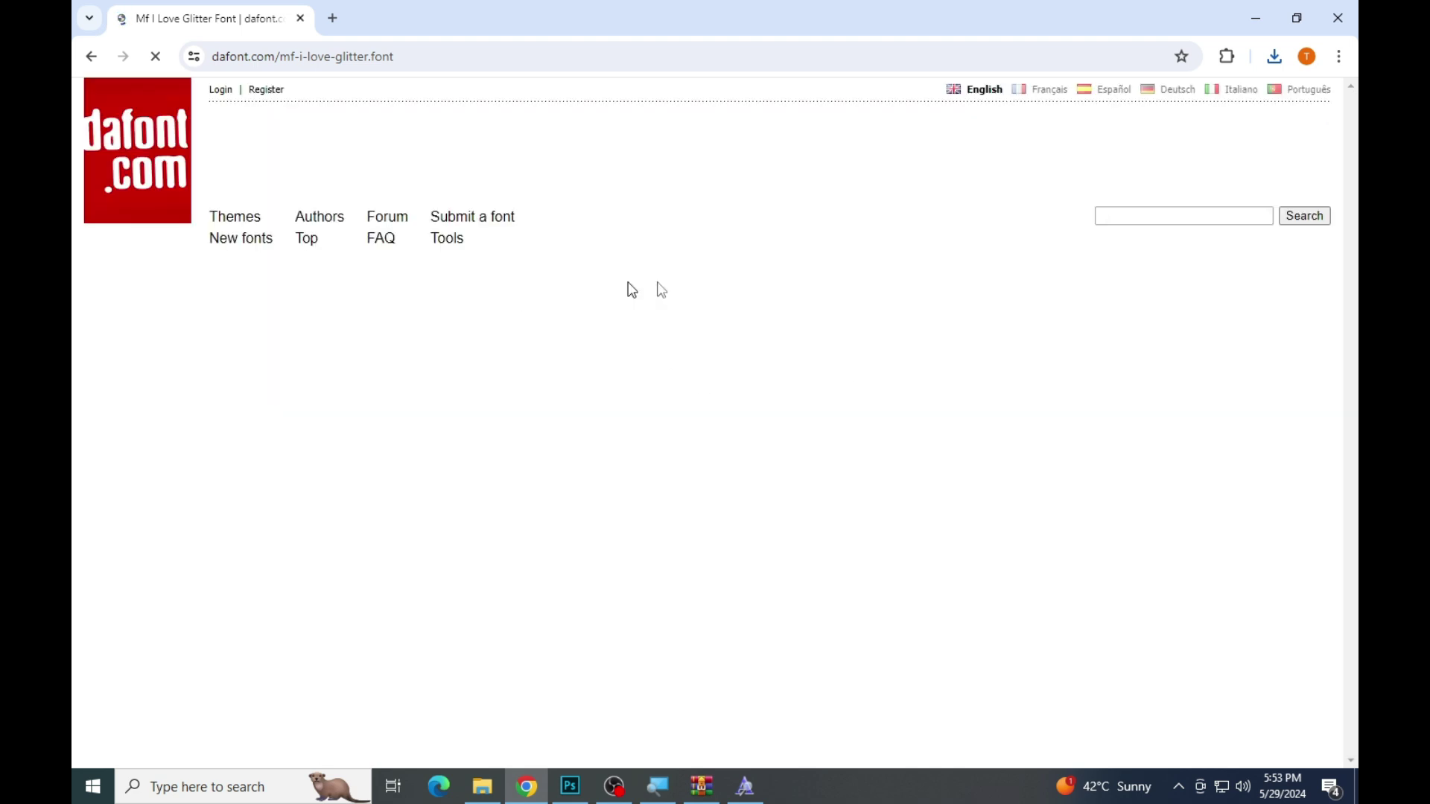
click(1283, 404)
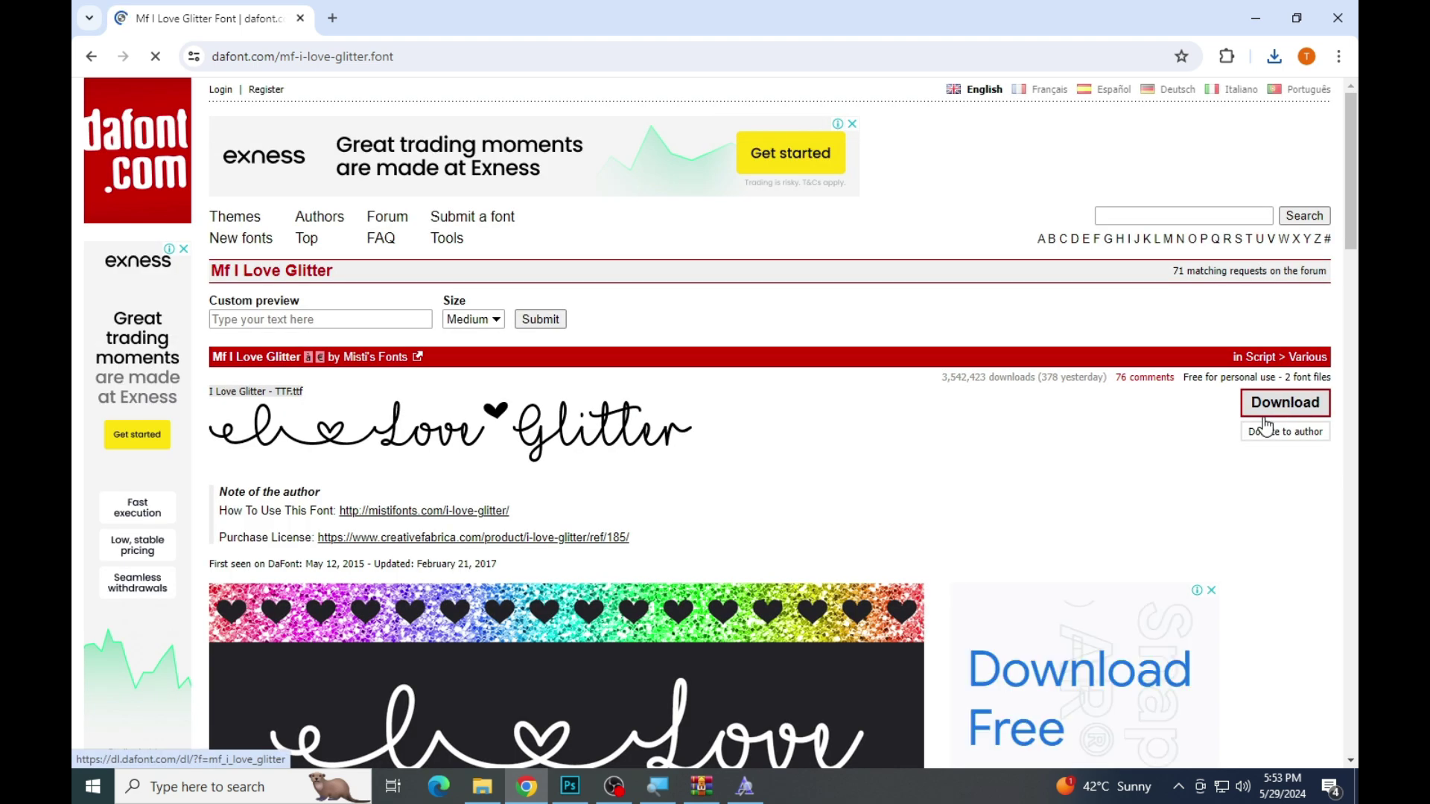
click(702, 476)
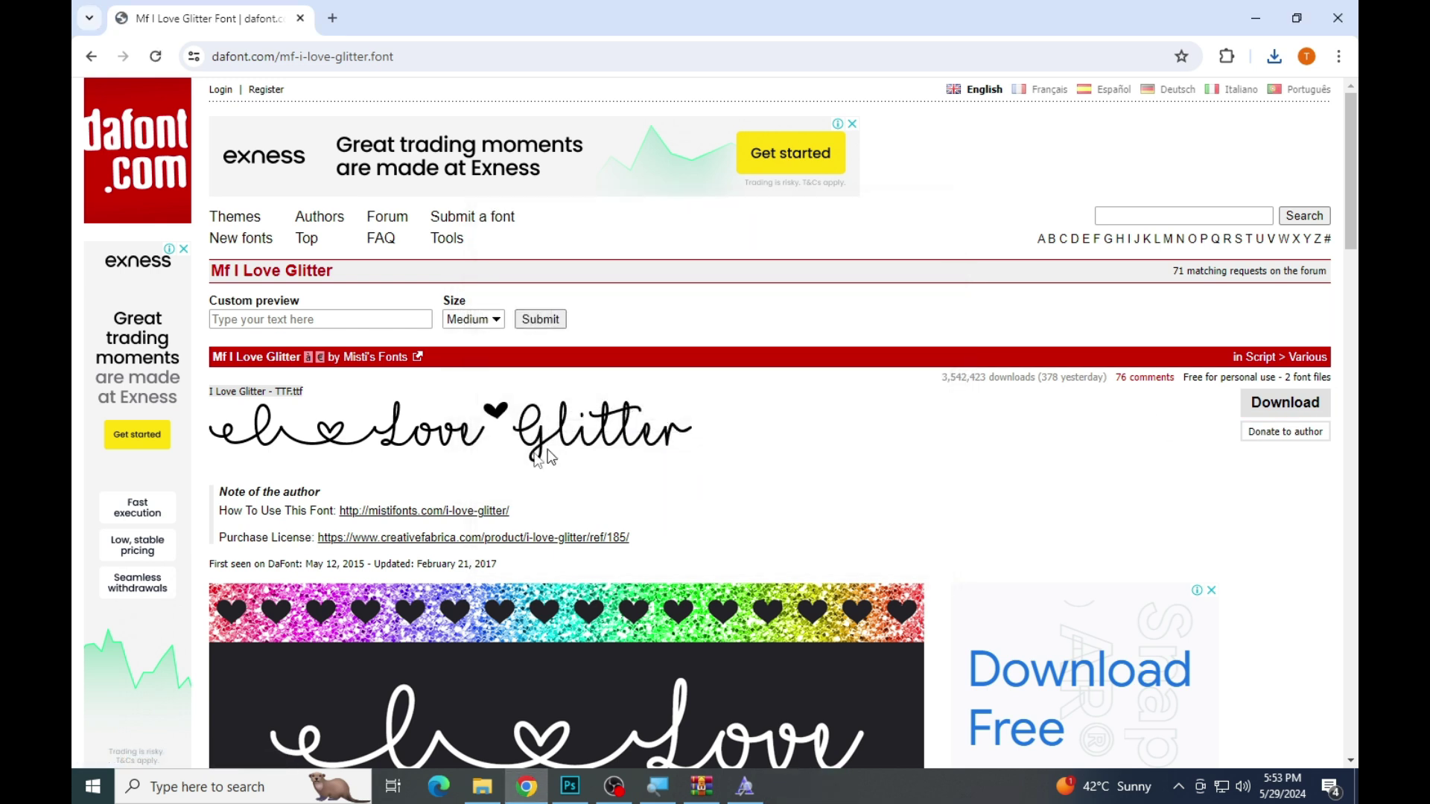
click(1179, 787)
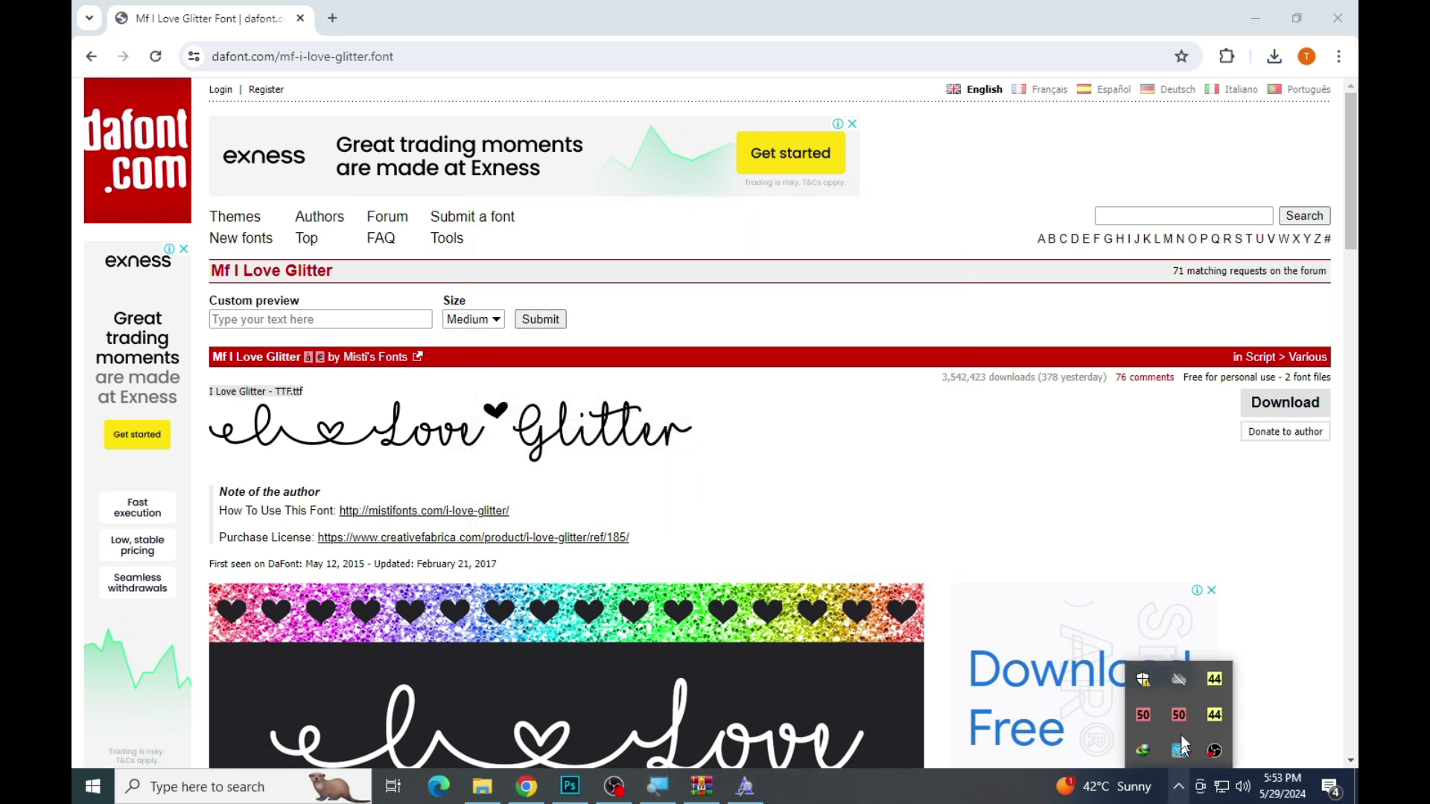
Open the downloaded mf_i_love_glitter.zip archive in WinRAR
click(1143, 750)
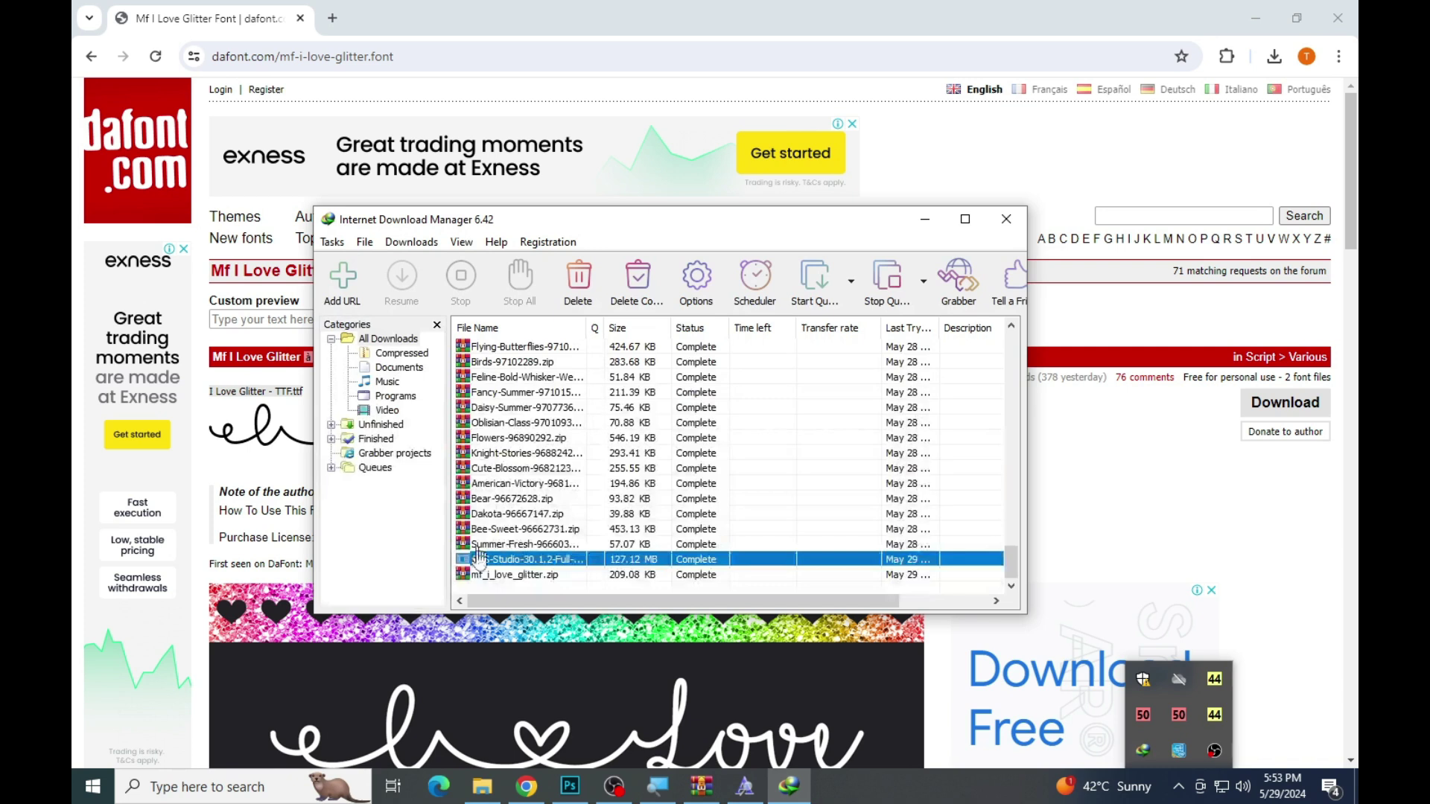
right_click(541, 574)
click(616, 279)
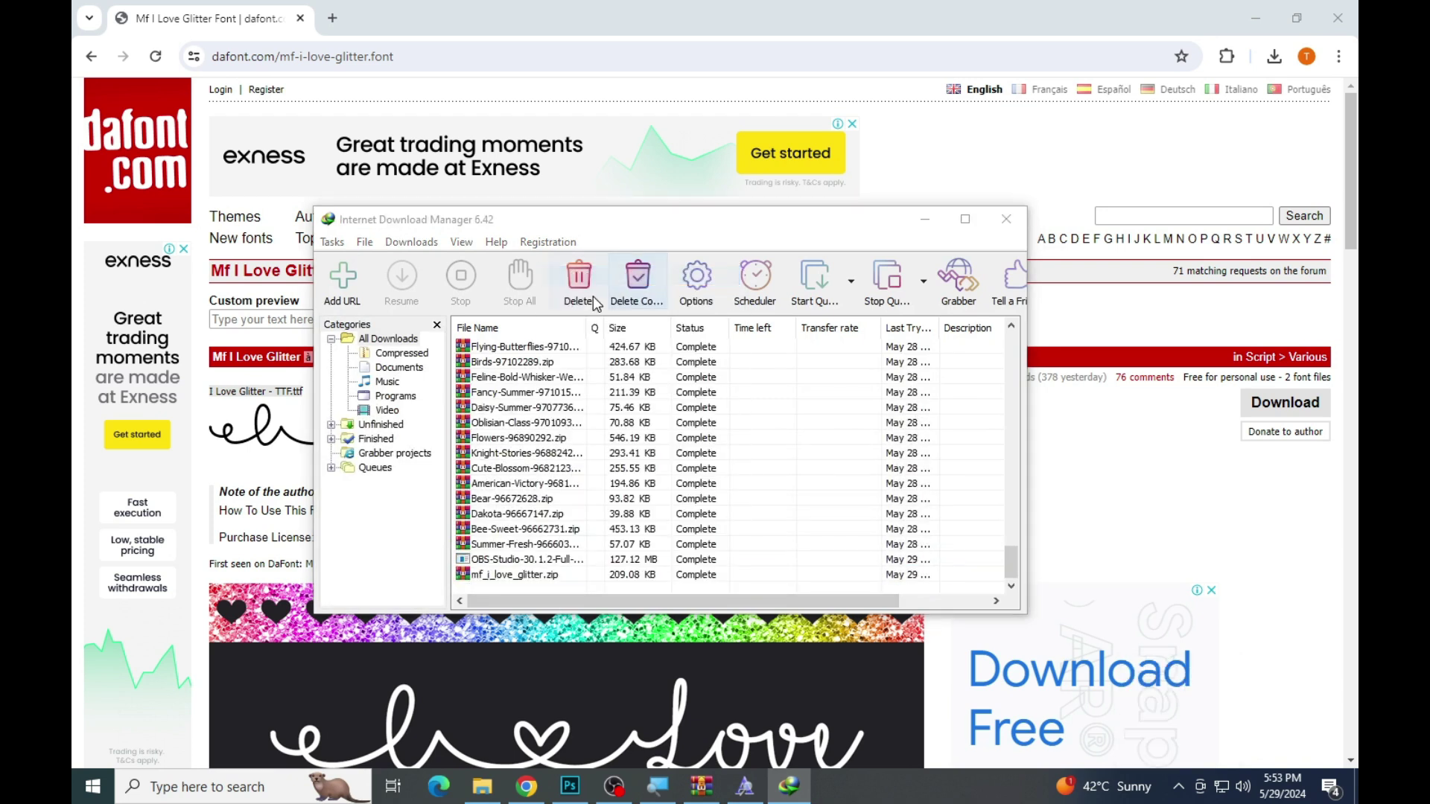
Install the I Love Glitter OpenType font from the archive and return to the AZHAR design
click(316, 389)
double_click(309, 354)
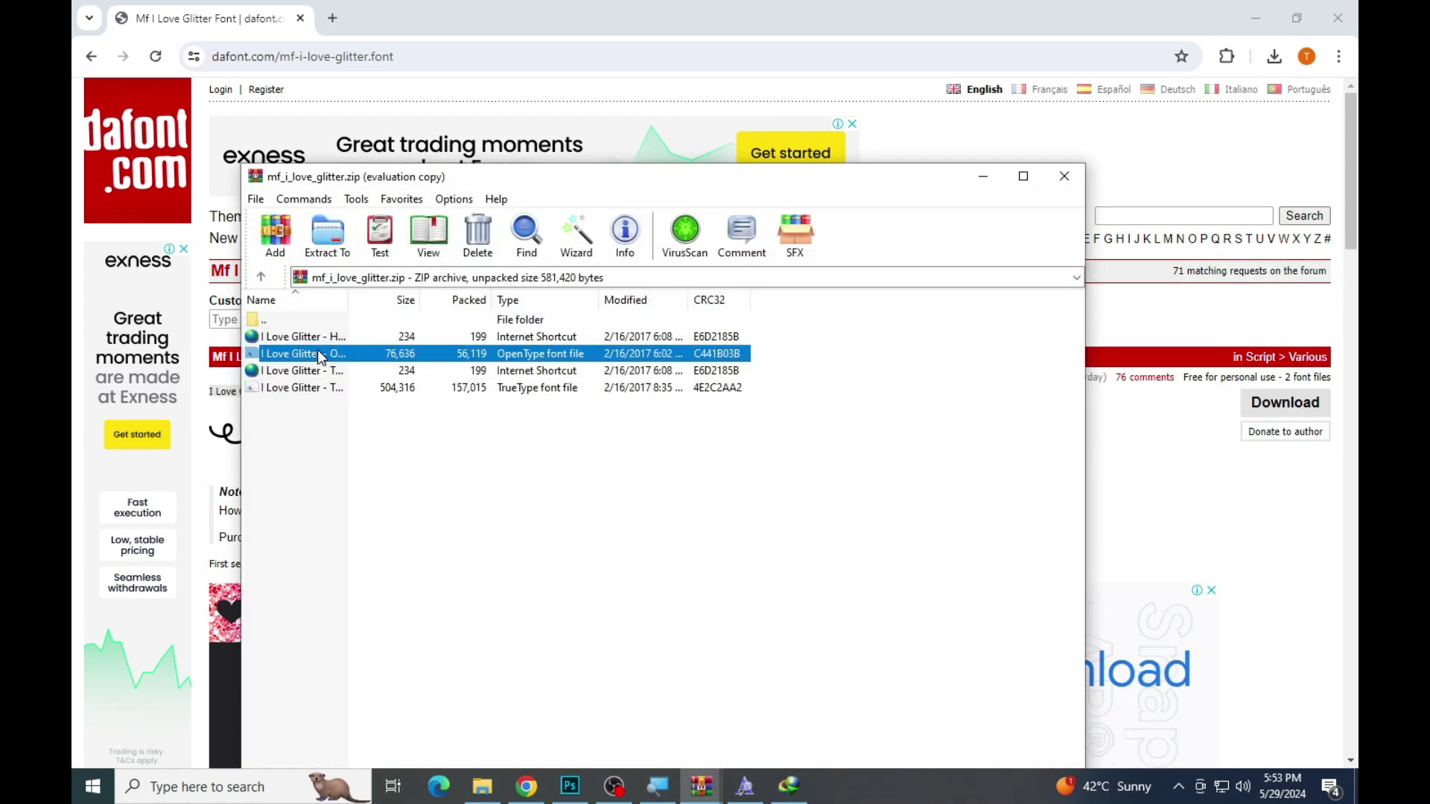
click(277, 168)
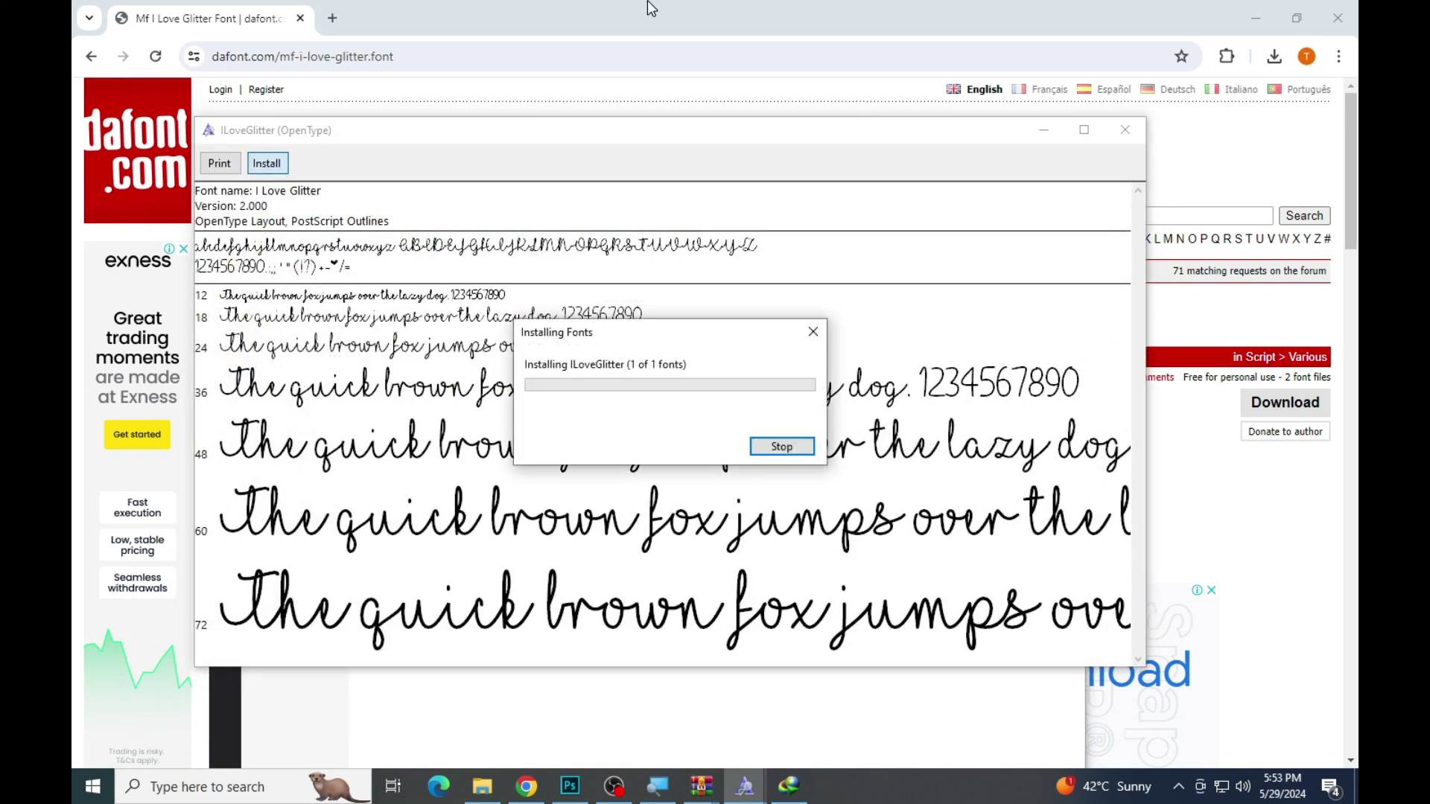
click(639, 111)
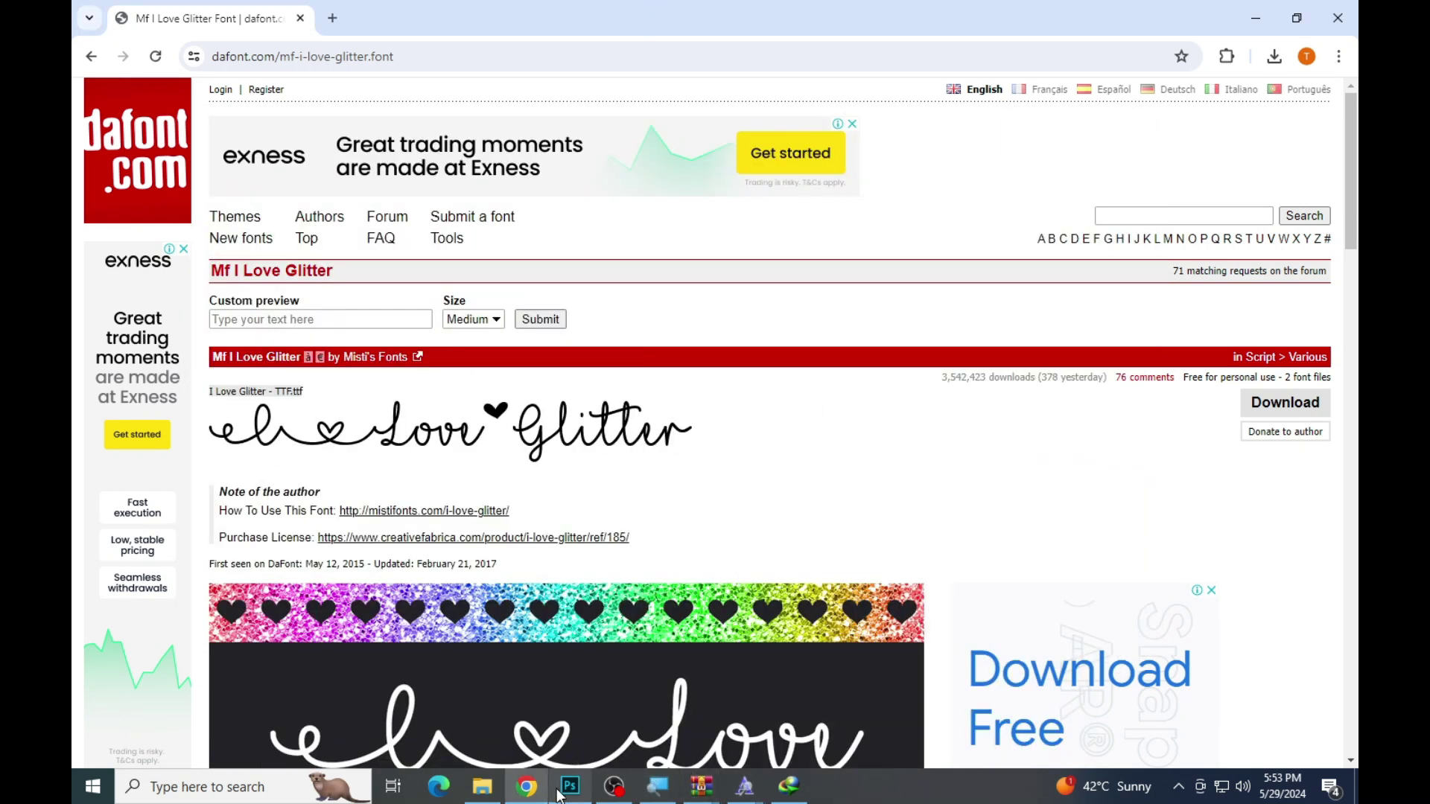
click(569, 786)
Replace the script word 'friday' with 'Design' and move it left under AZHAR
click(650, 536)
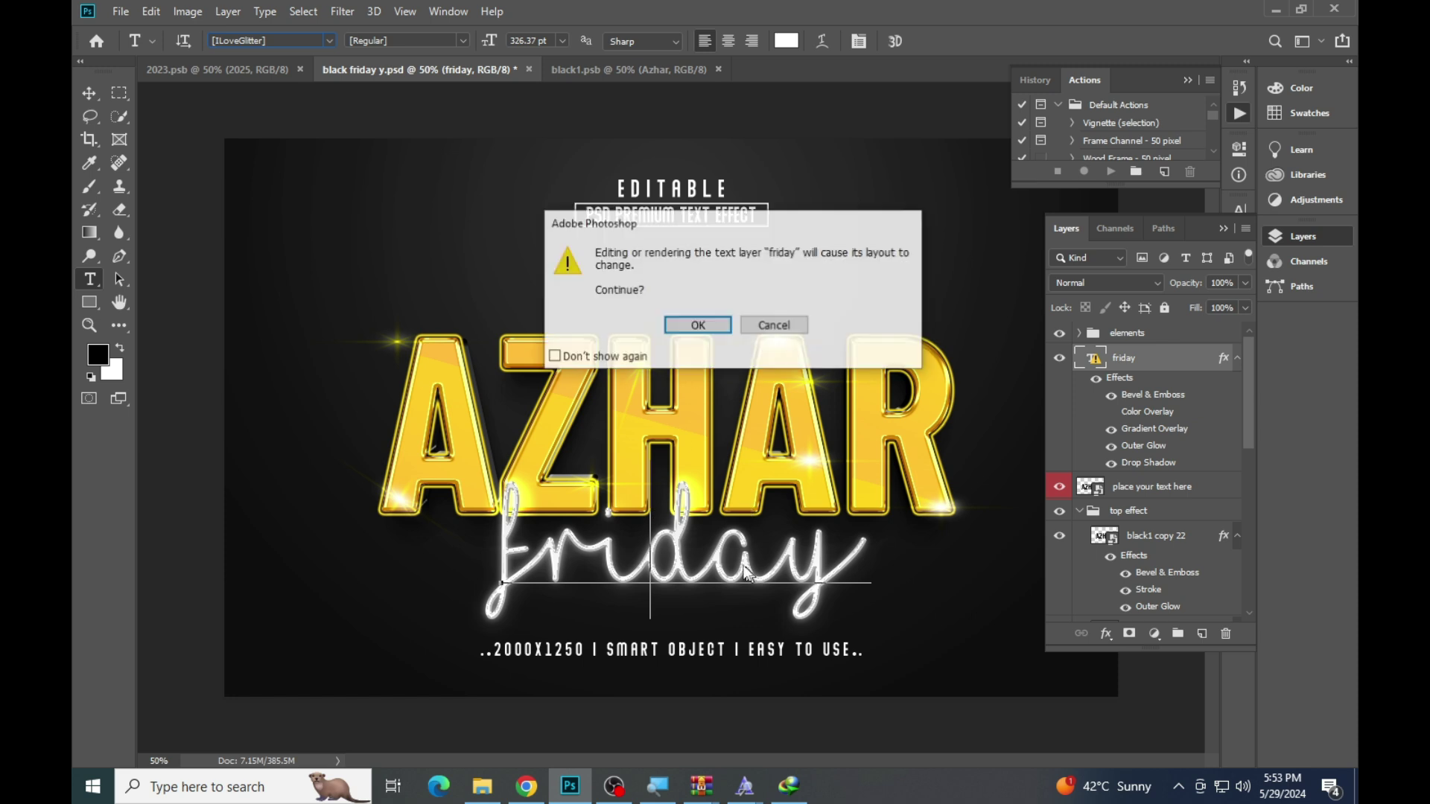
click(698, 328)
double_click(706, 502)
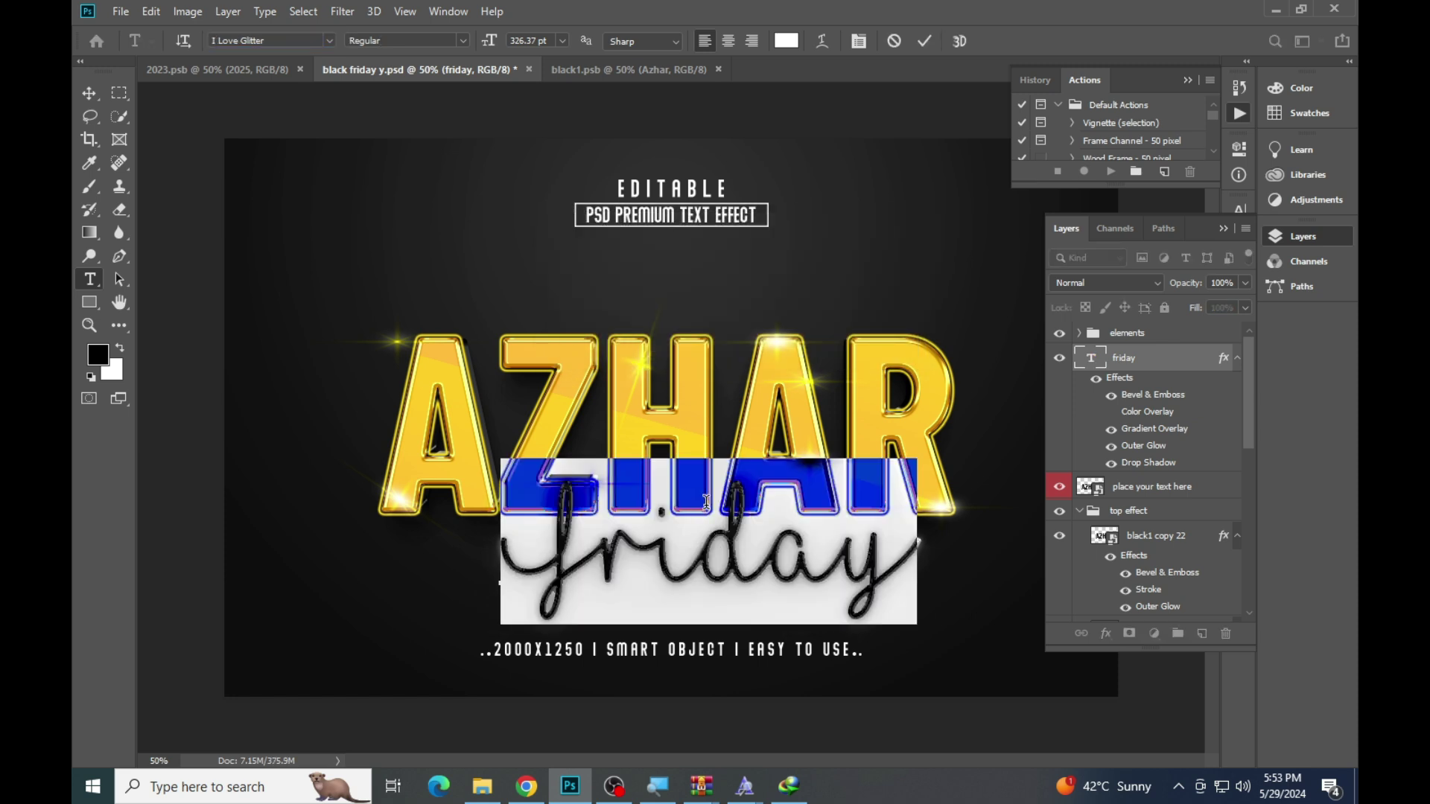
text(Design)
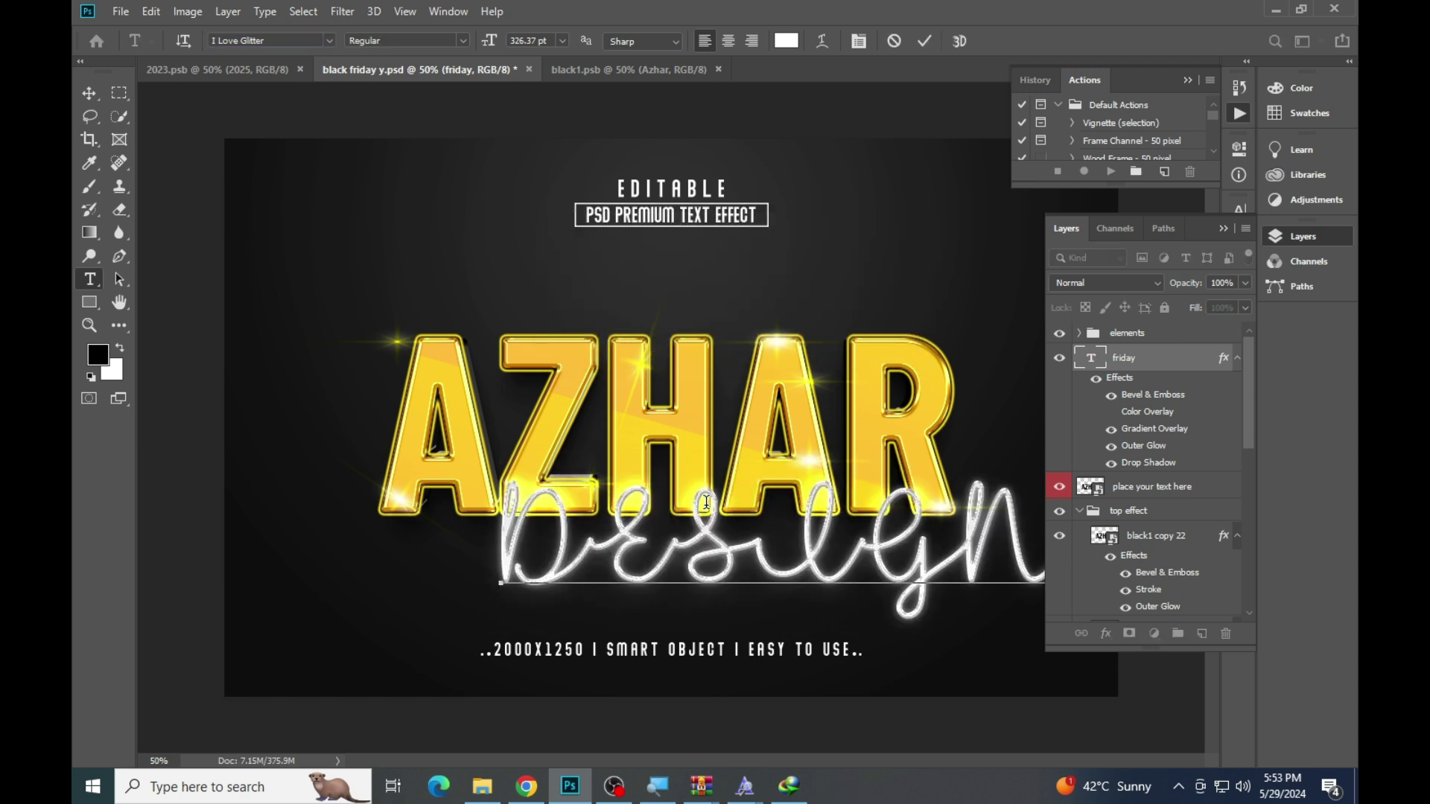
drag(720, 524, 641, 532)
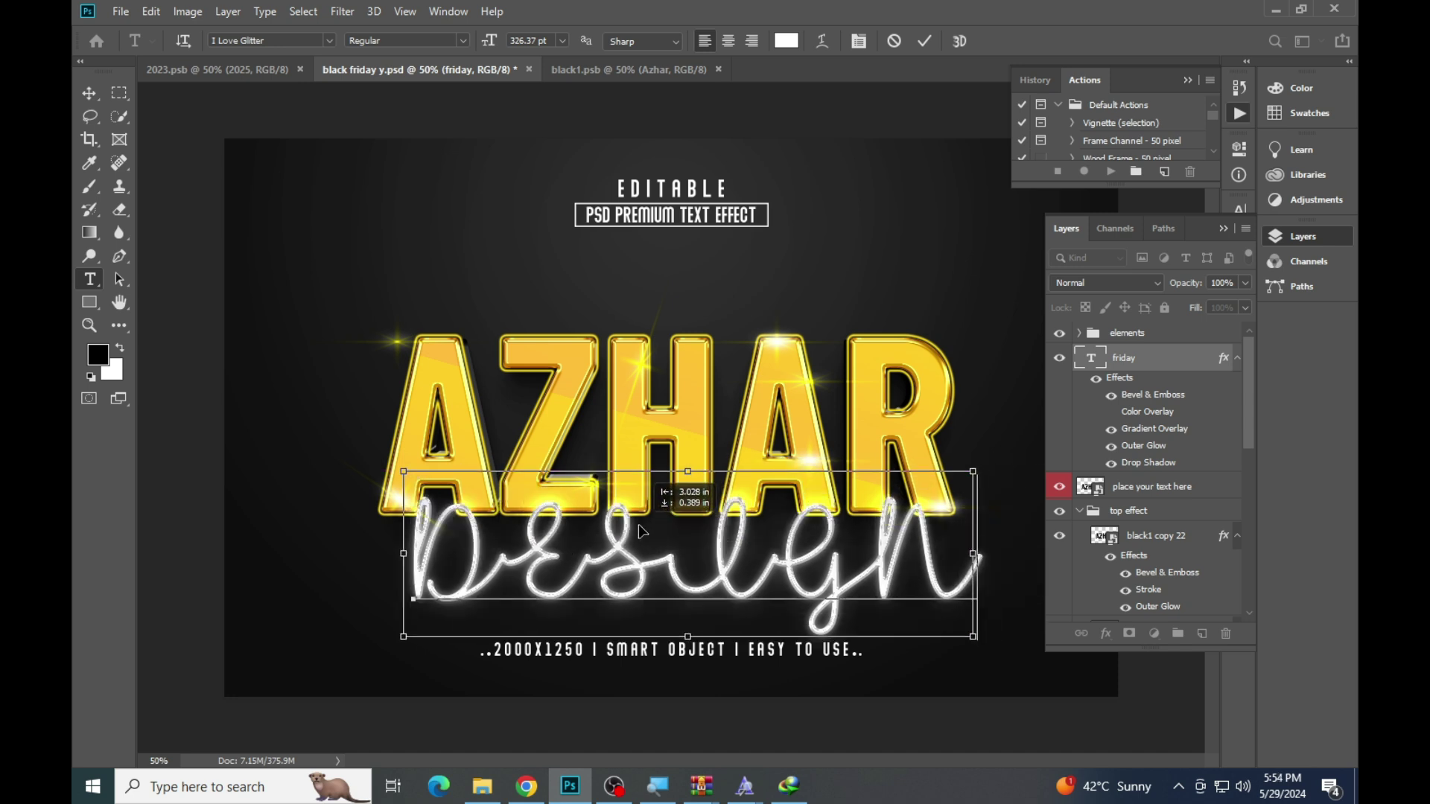
Turn off All Caps so the word reads lowercase 'design', centred under AZHAR
key(ctrl+a)
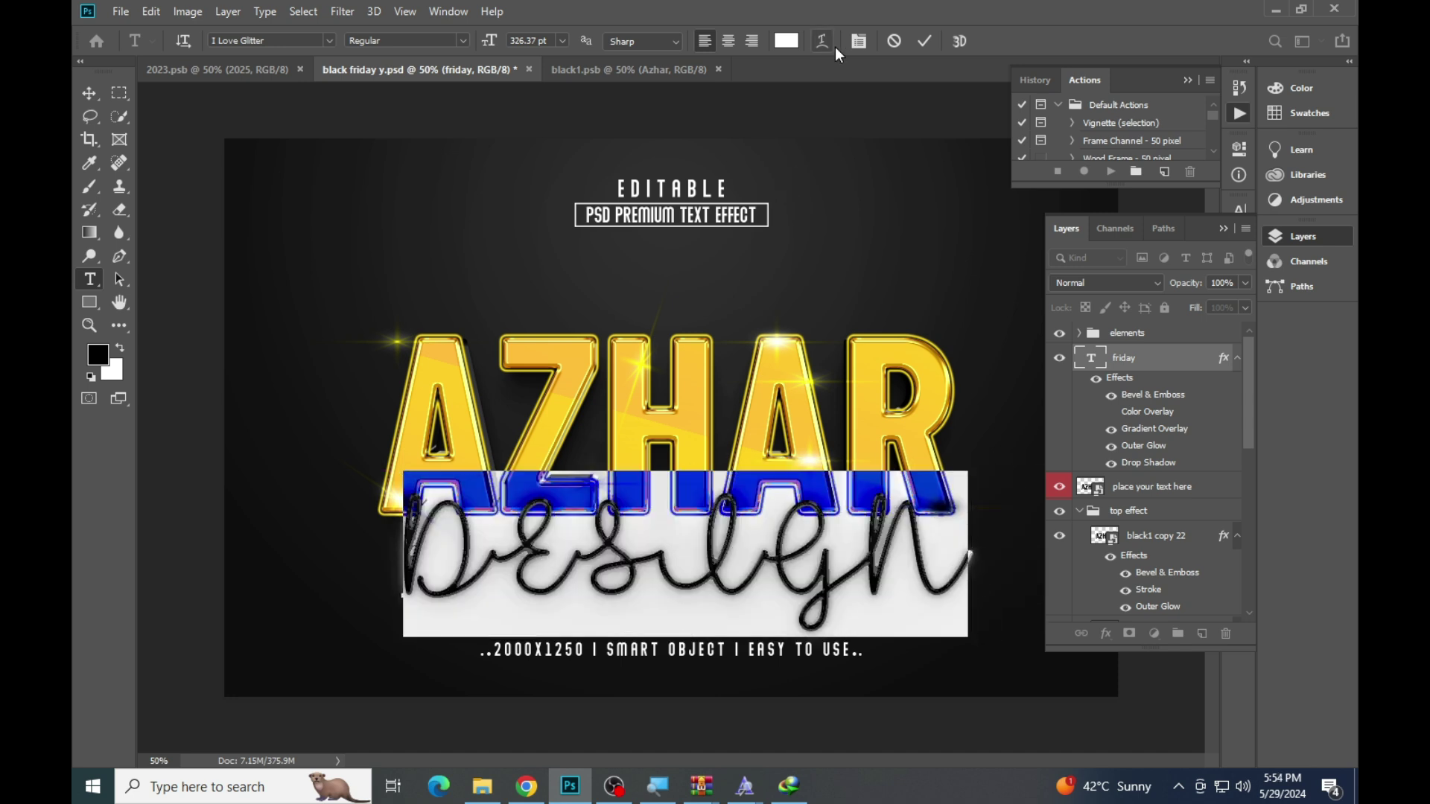
click(858, 42)
click(1085, 337)
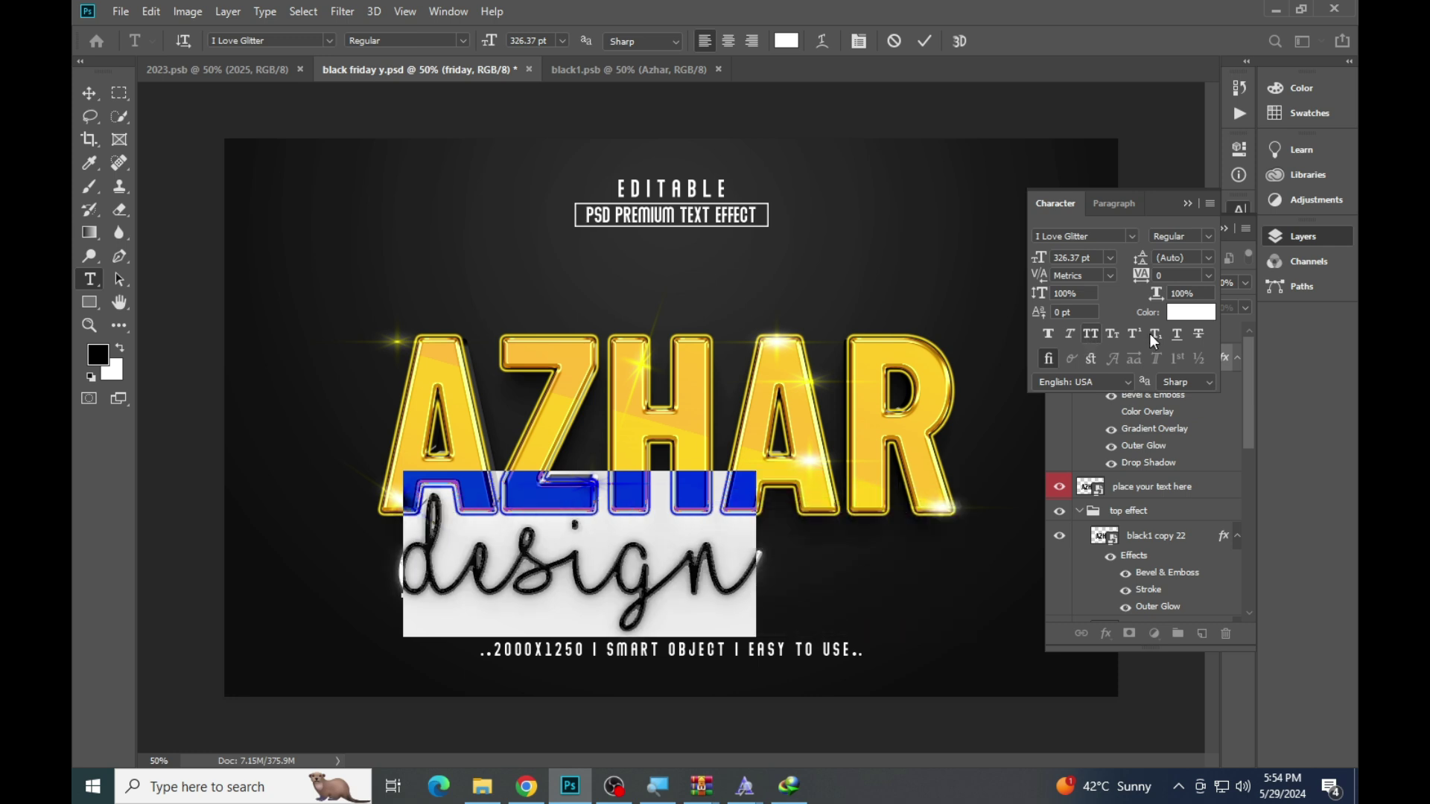
click(1303, 235)
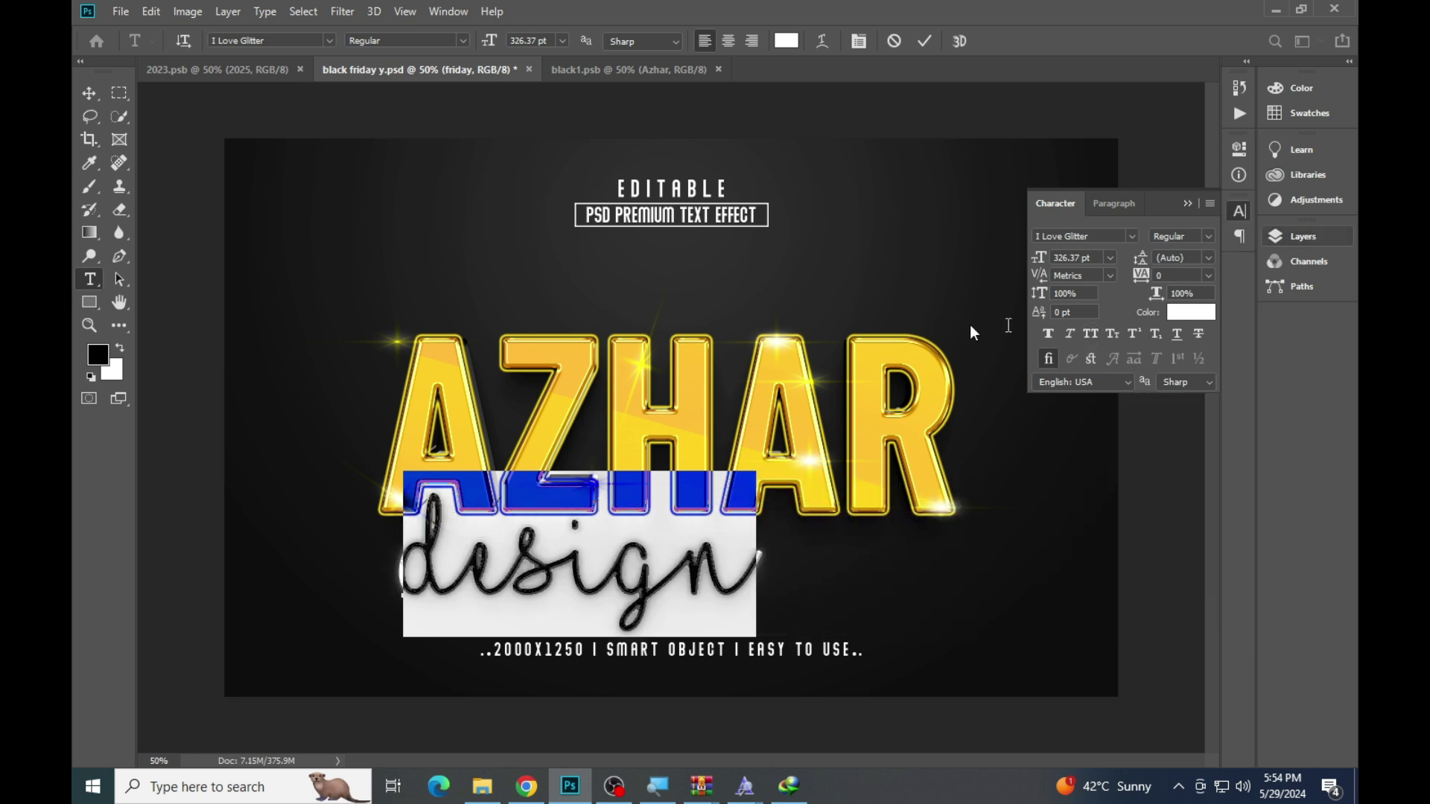
click(925, 41)
drag(704, 568, 687, 575)
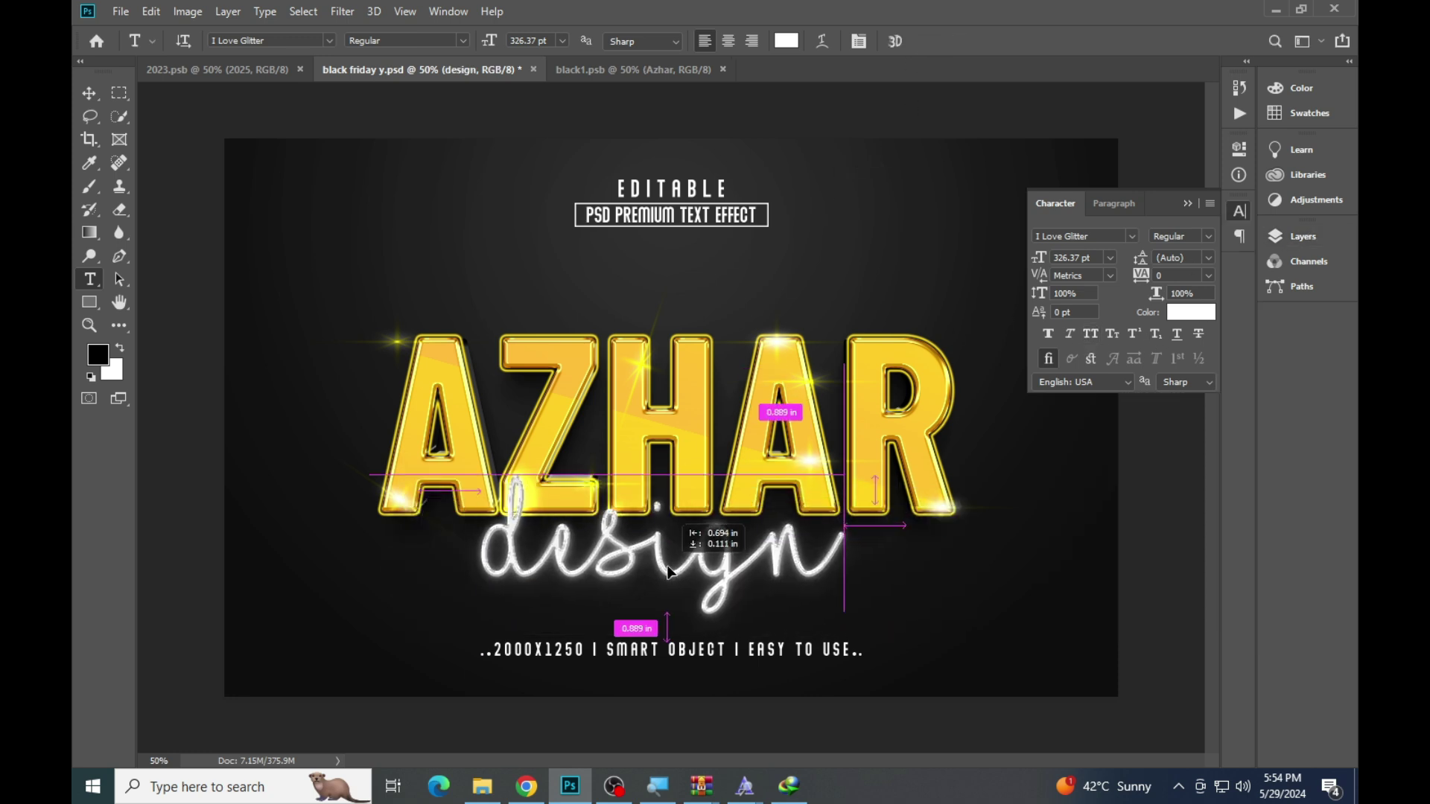
Adjust the decorative elements group's visibility, leaving the Group 1 element hidden
click(1331, 235)
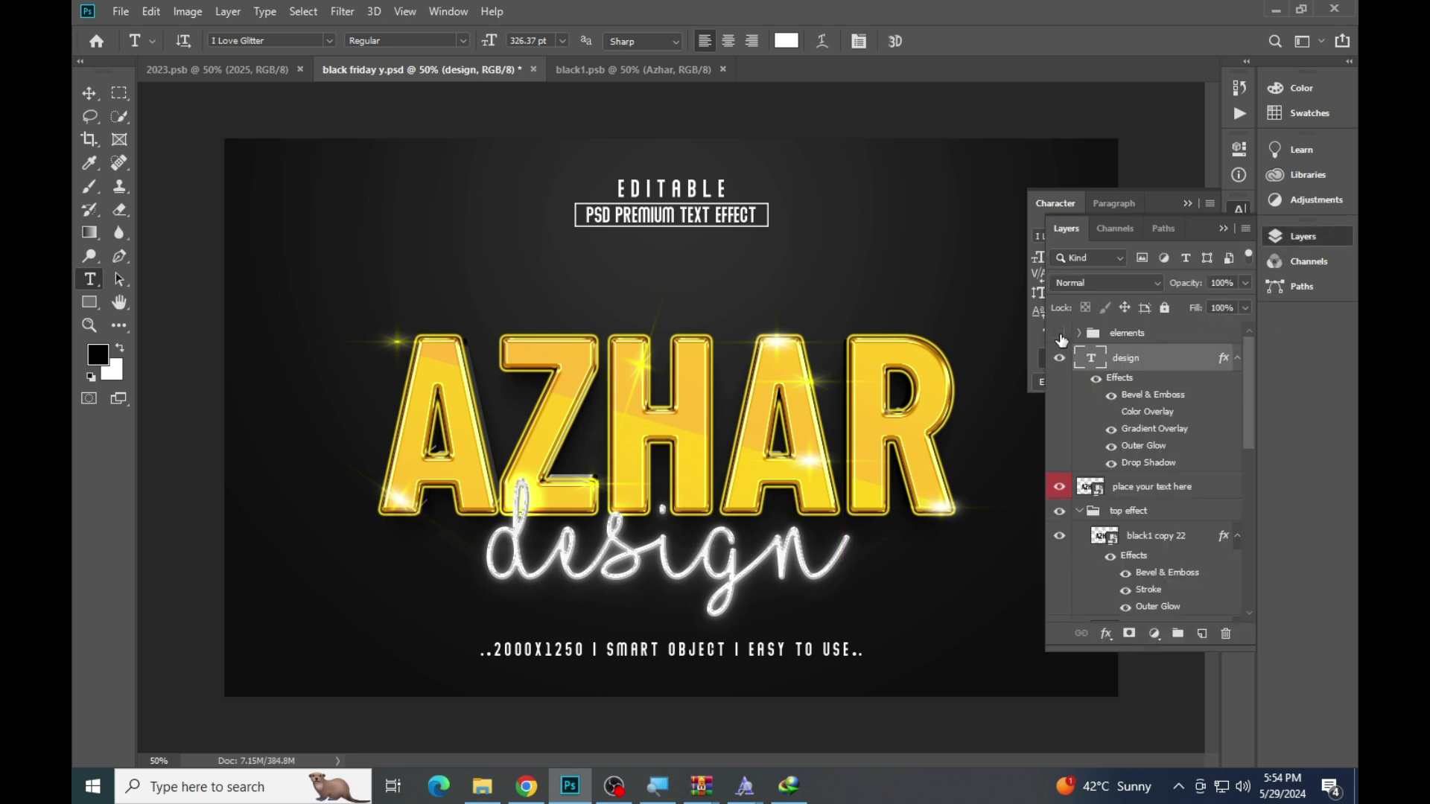
click(1061, 336)
click(1060, 333)
click(1080, 333)
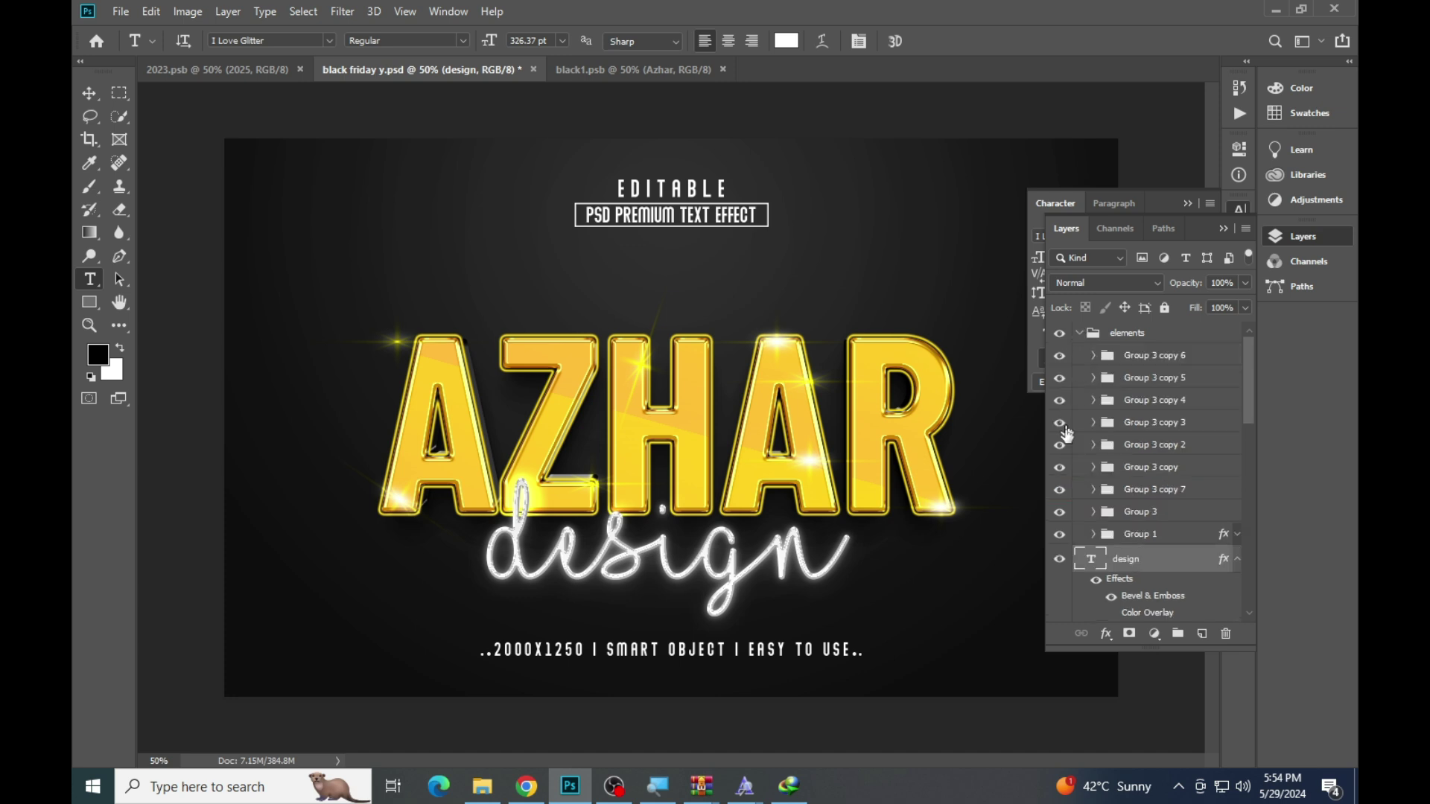
click(1059, 513)
click(1060, 534)
click(1060, 490)
click(1059, 512)
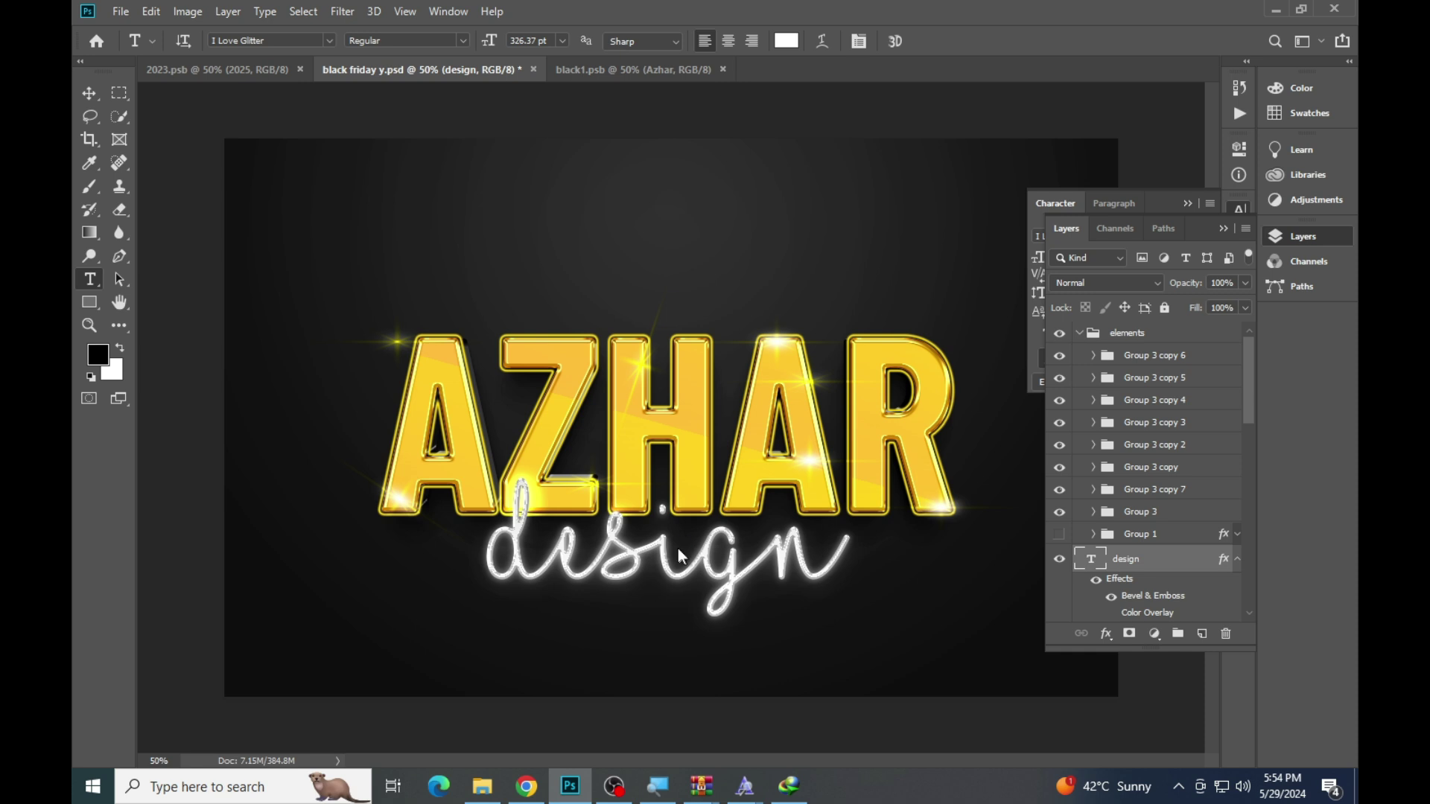
Save a JPEG copy of the AZHAR design with the default quality settings
key(ctrl+shift+s)
click(279, 597)
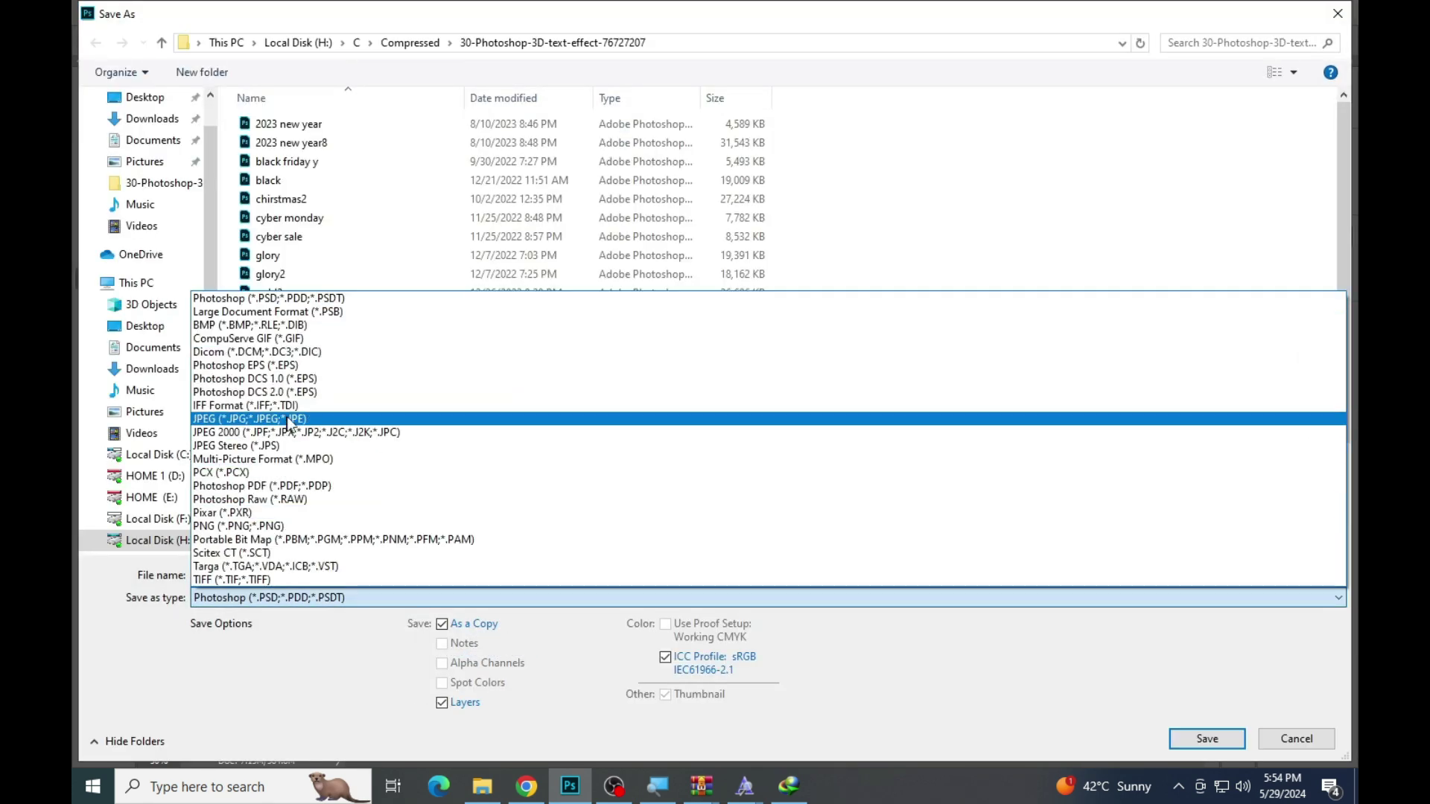
click(286, 419)
click(1208, 739)
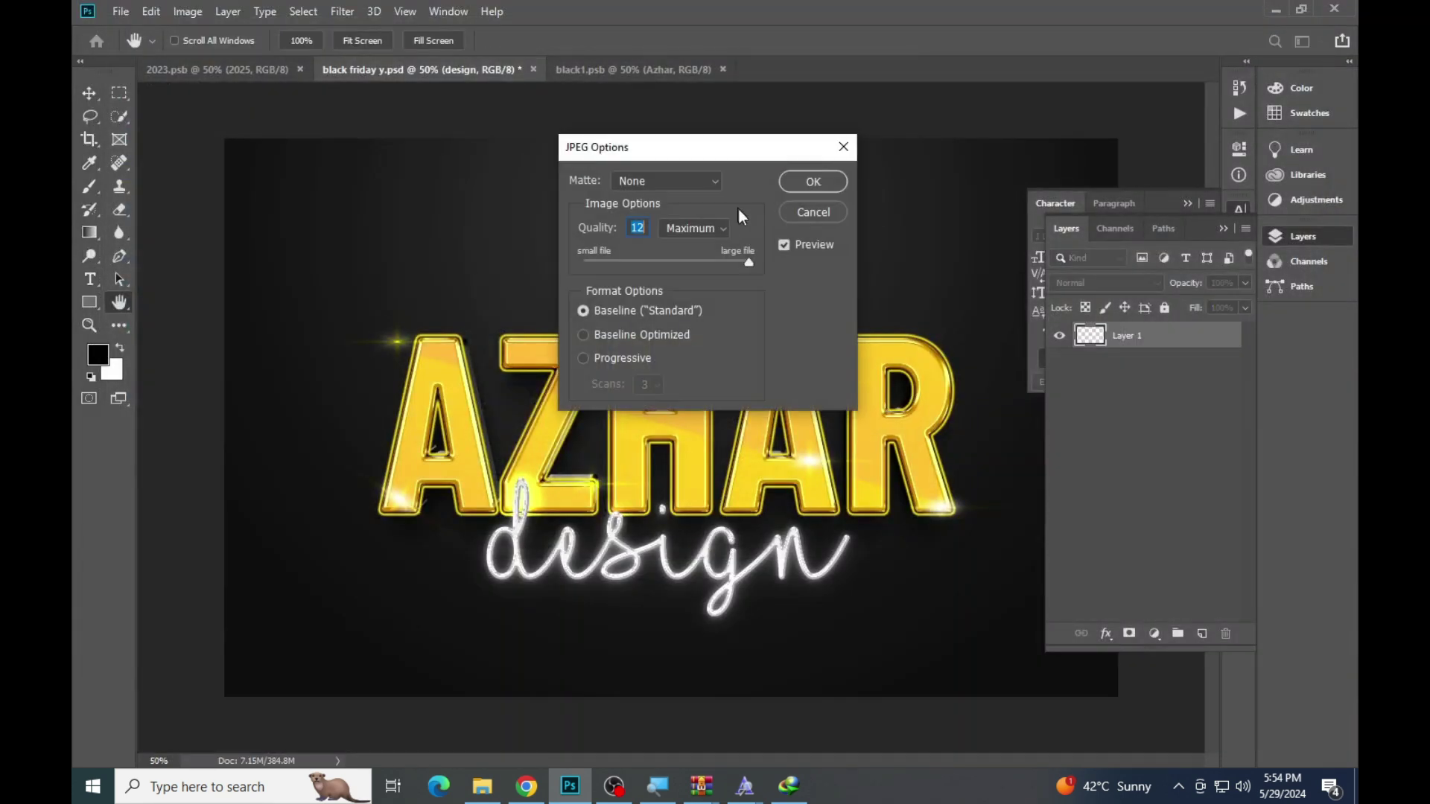
click(814, 183)
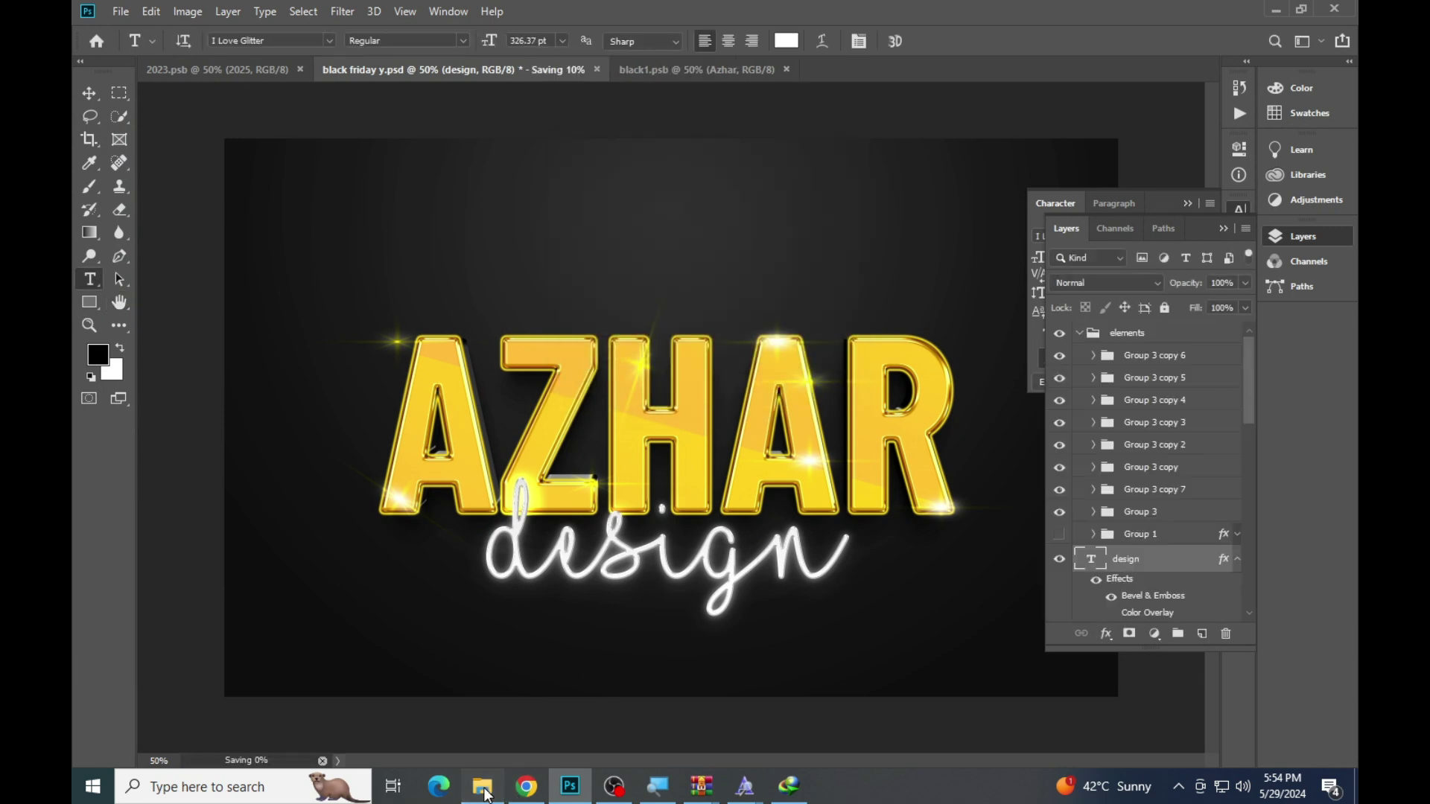
Preview the saved black friday y copy JPEG from the template folder
click(484, 794)
double_click(620, 177)
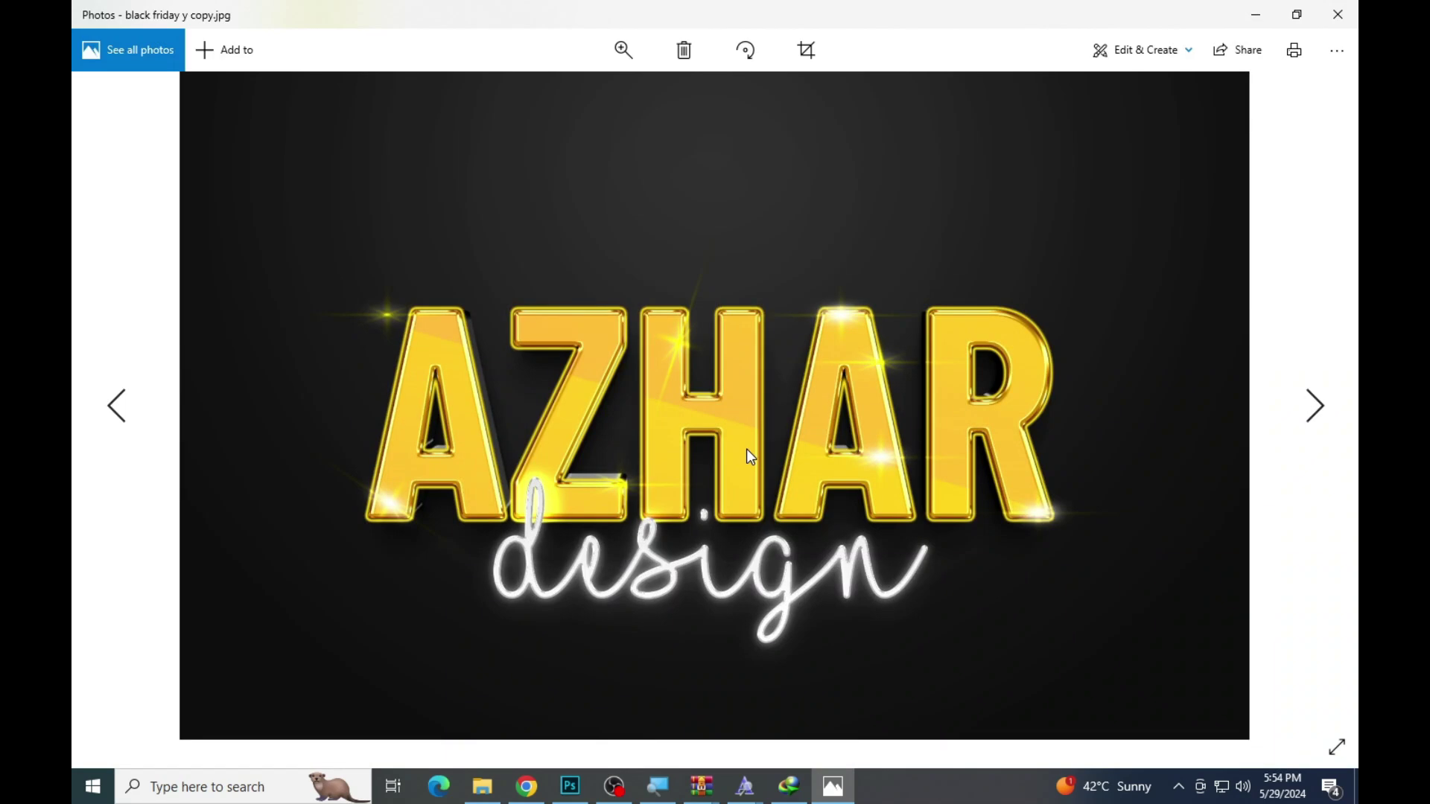
scroll(750, 456, up, 5)
key(alt+F4)
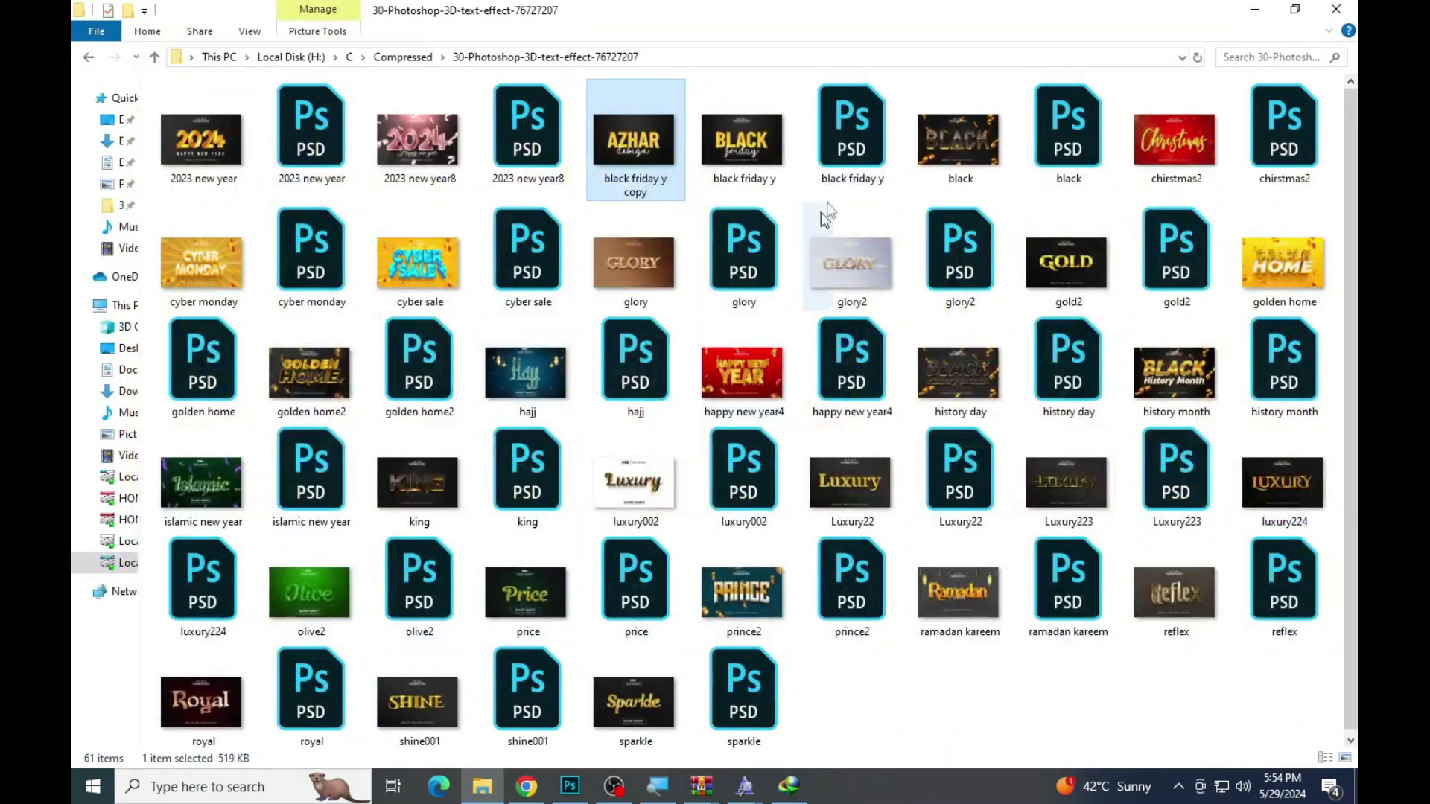
Open the cyber monday.psd template in Photoshop
click(1192, 141)
click(223, 267)
double_click(286, 263)
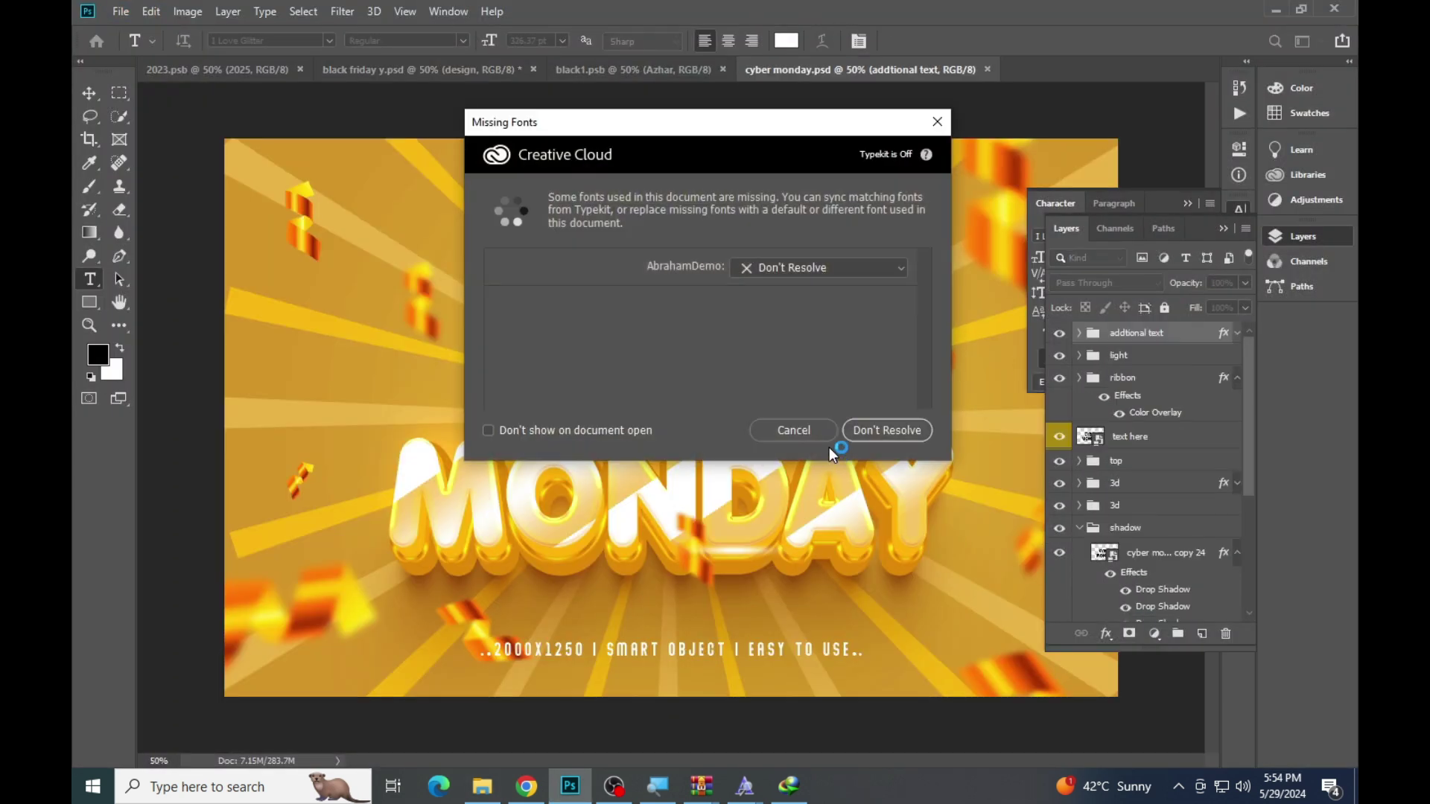
Replace CYBER with HELLO inside the text here smart object
click(888, 427)
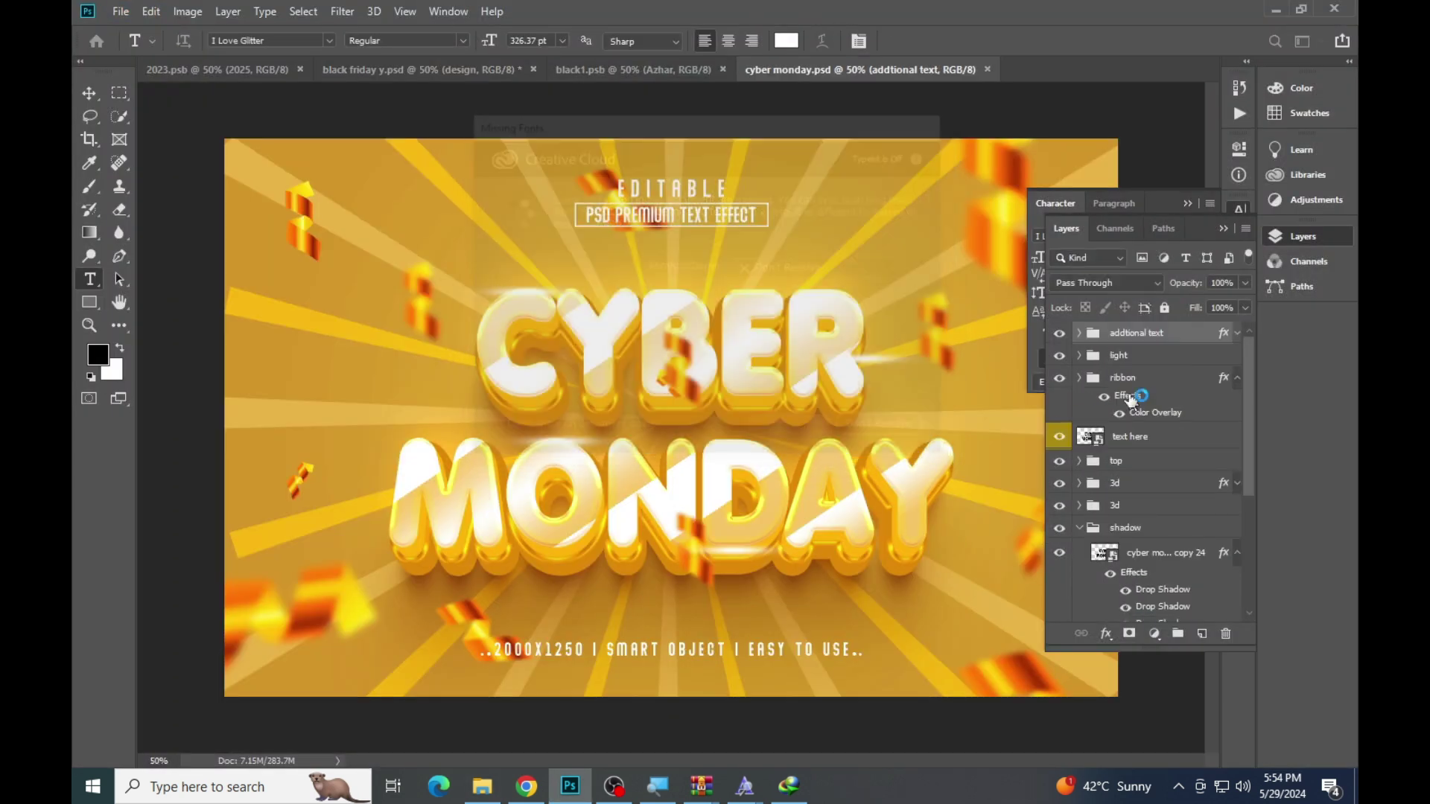
double_click(1097, 439)
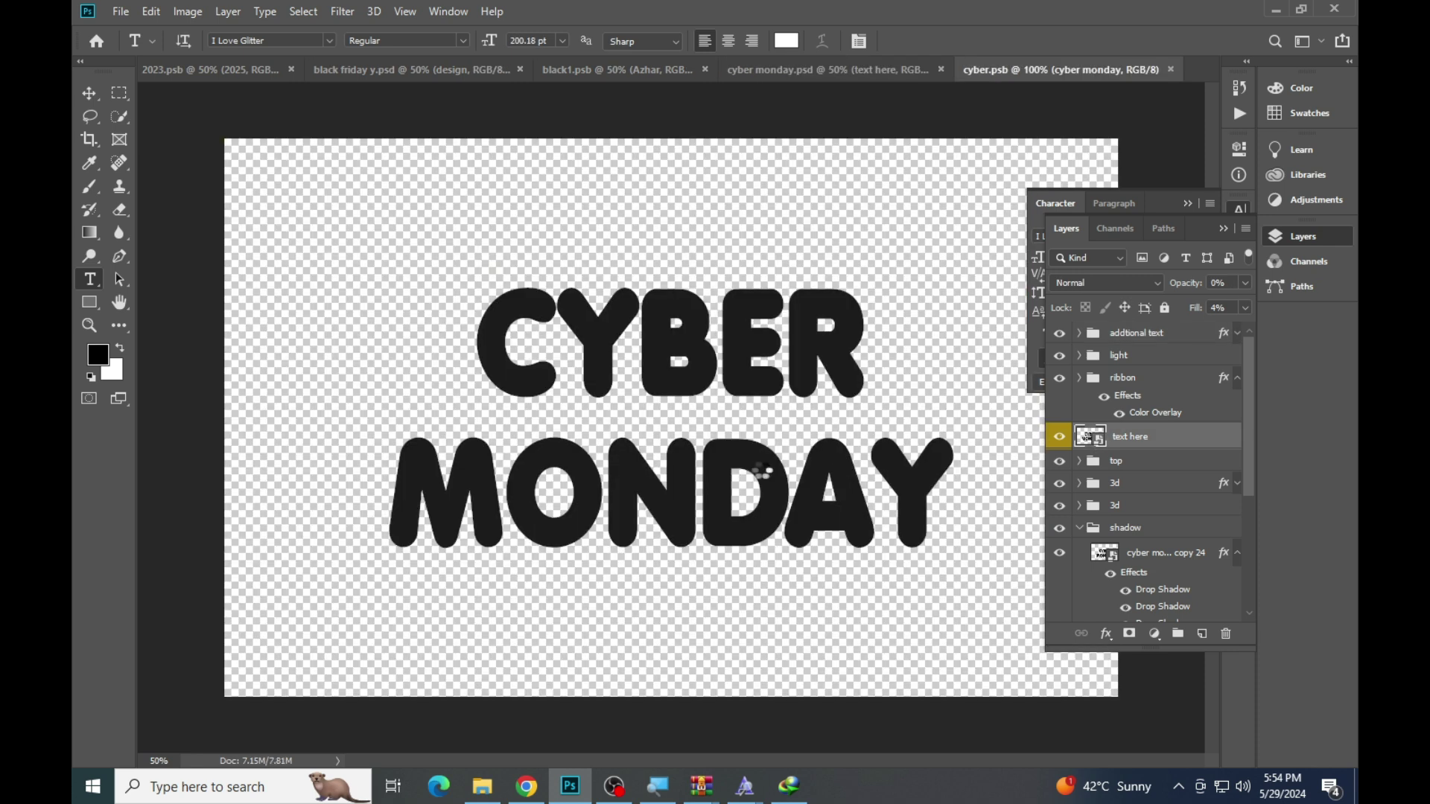
click(664, 373)
click(692, 348)
double_click(692, 348)
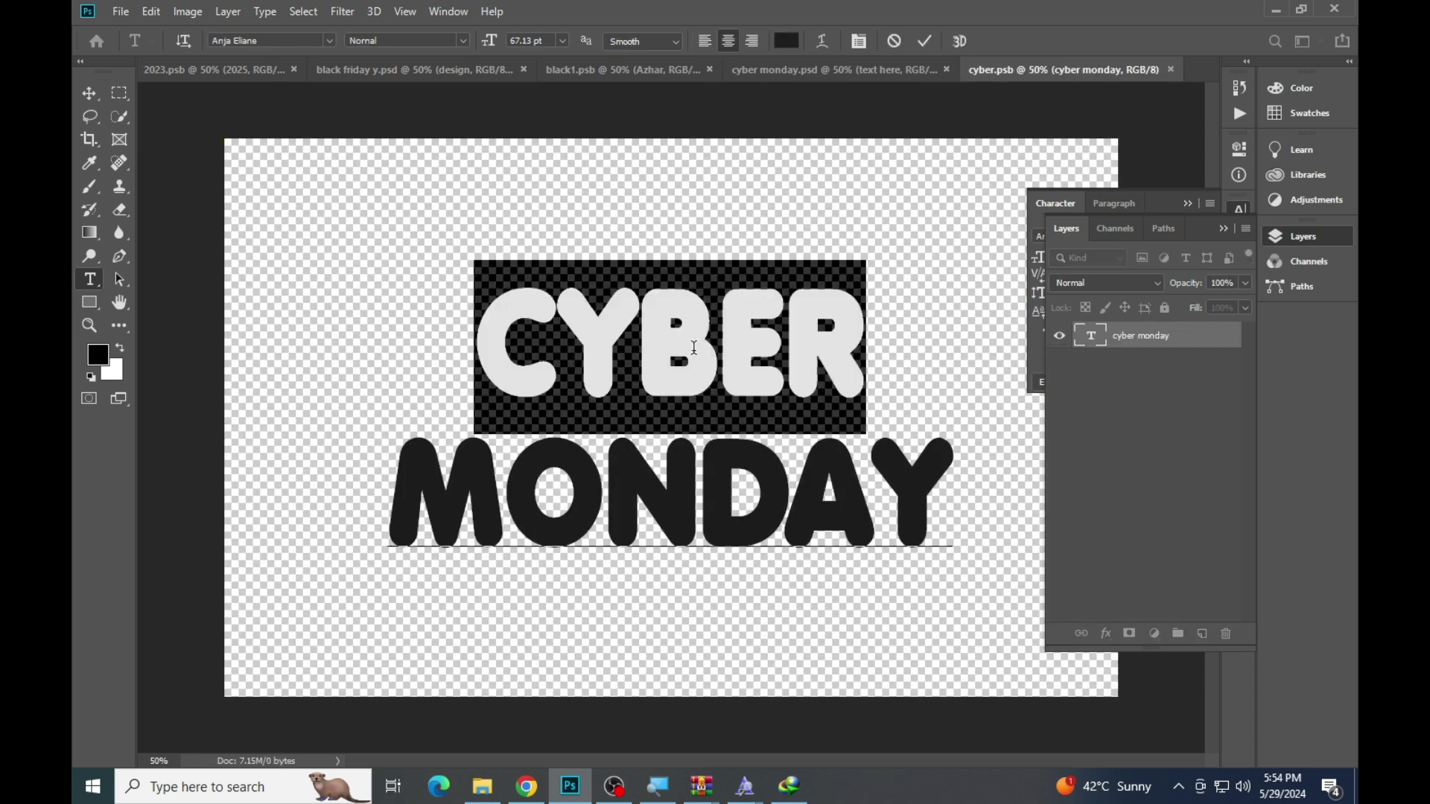
text(HE)
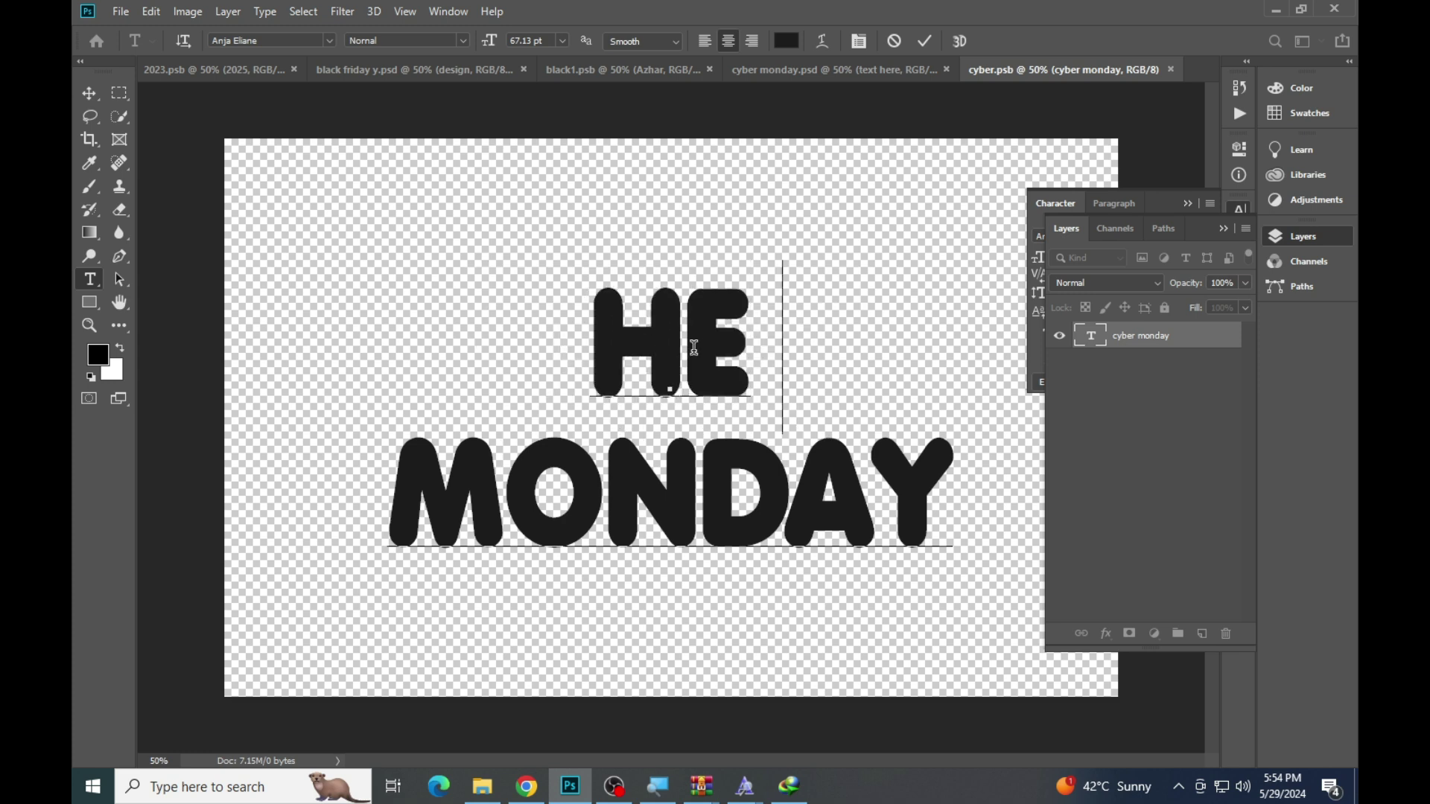
text(LLO)
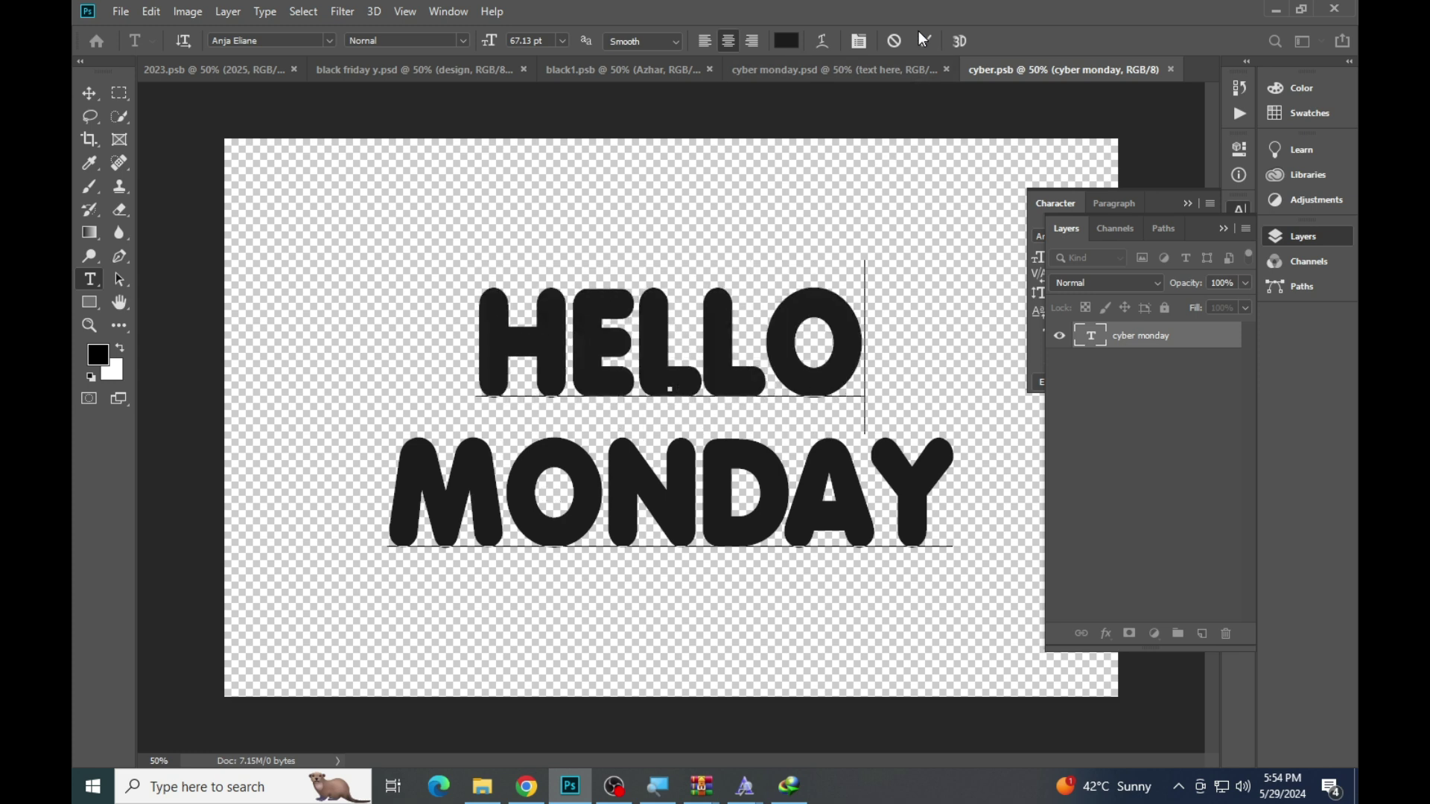
click(925, 40)
Change MONDAY to SUNDAY, save it into the template, and hide the extra caption text
double_click(701, 499)
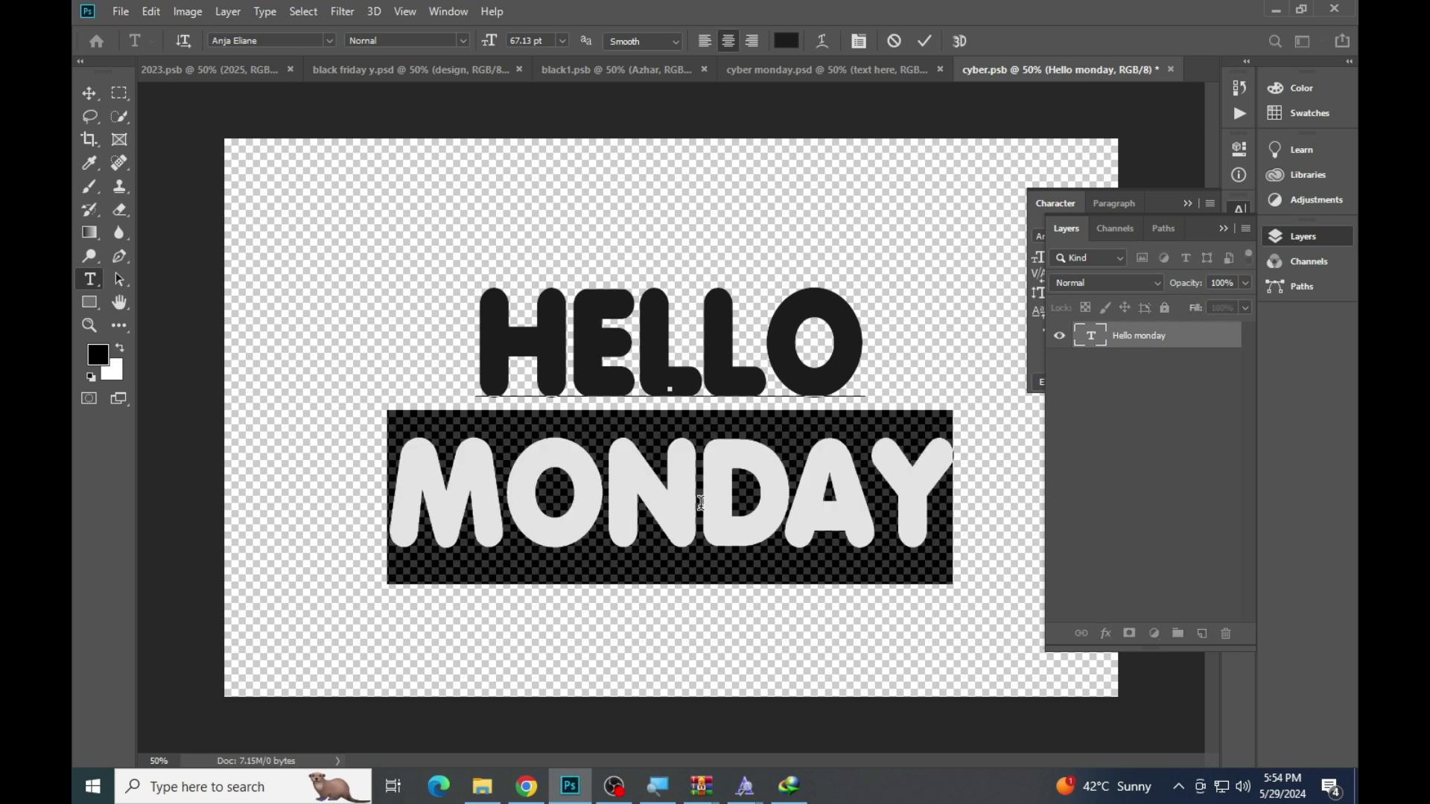
text(SUNDAY)
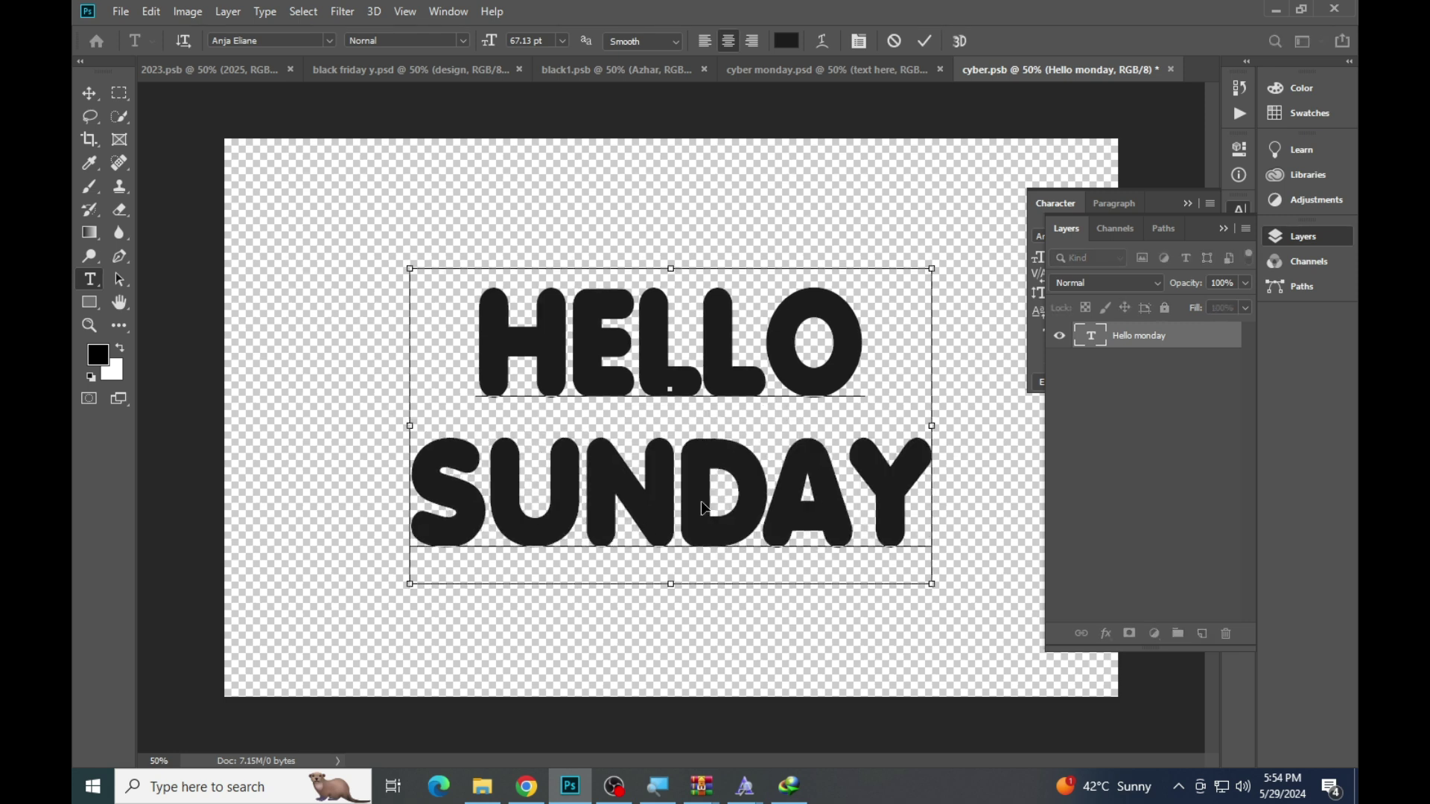
click(924, 41)
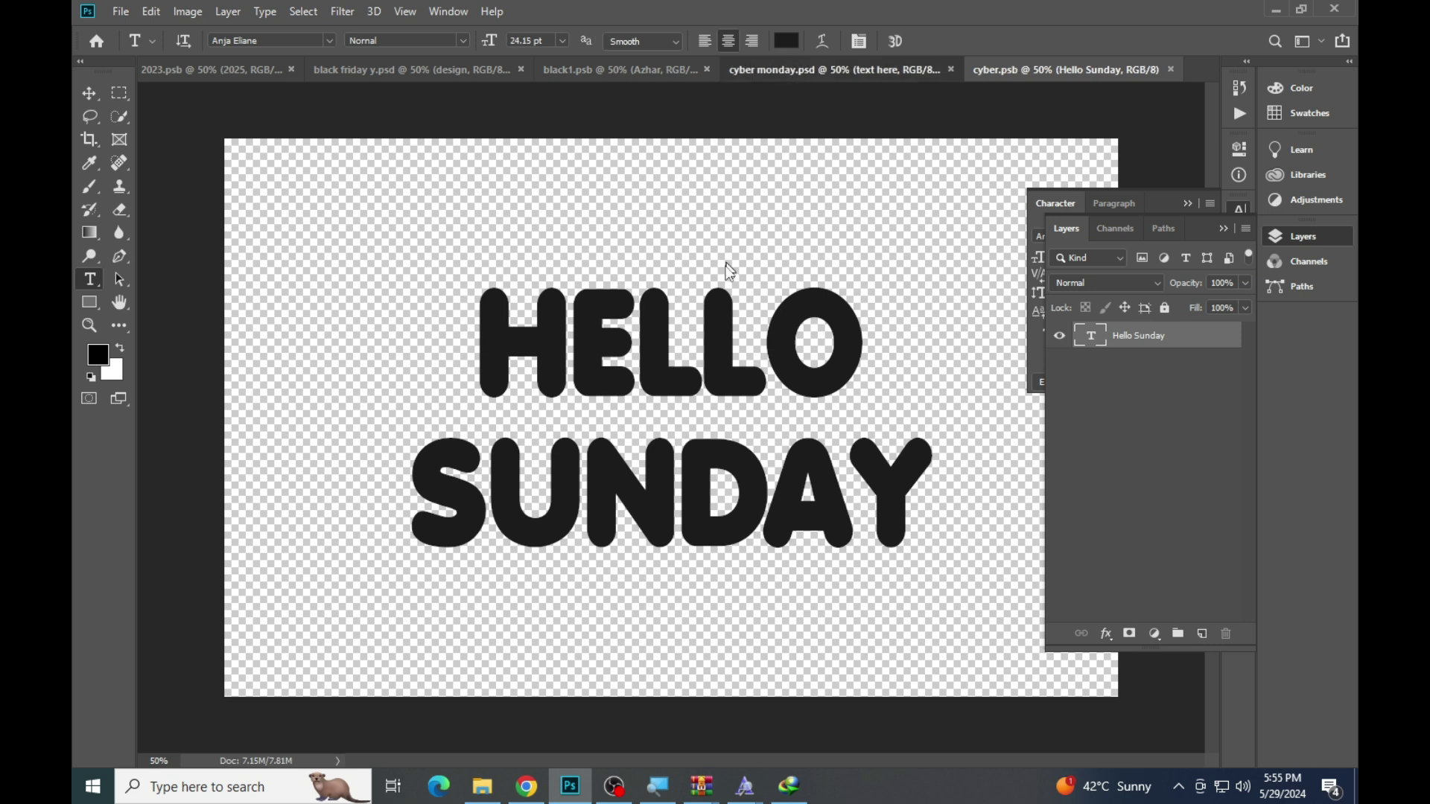
key(ctrl+shift+Tab)
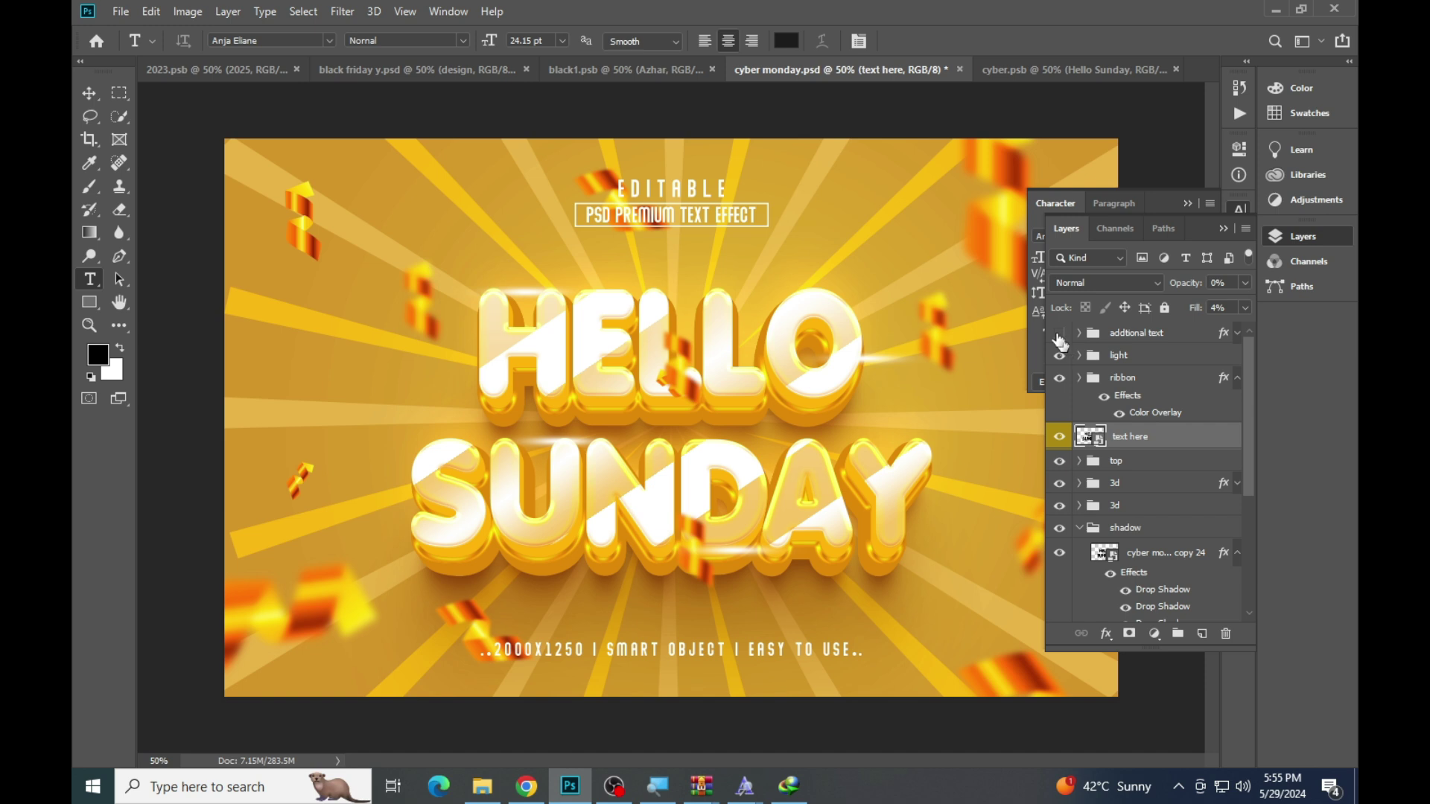
click(1057, 334)
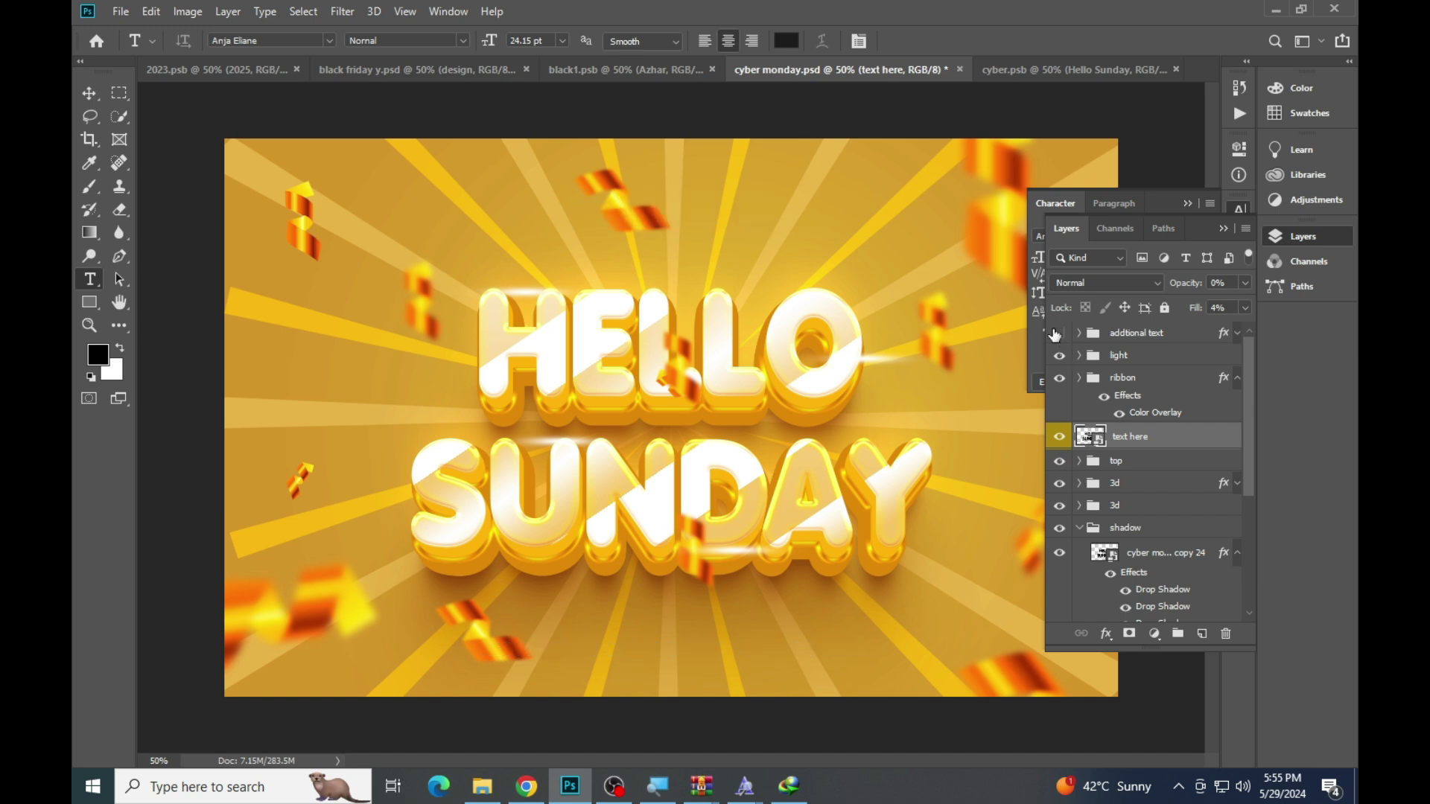
click(960, 69)
Close the AZHAR smart object, HELLO SUNDAY and black friday y documents, answering the save prompts
click(686, 298)
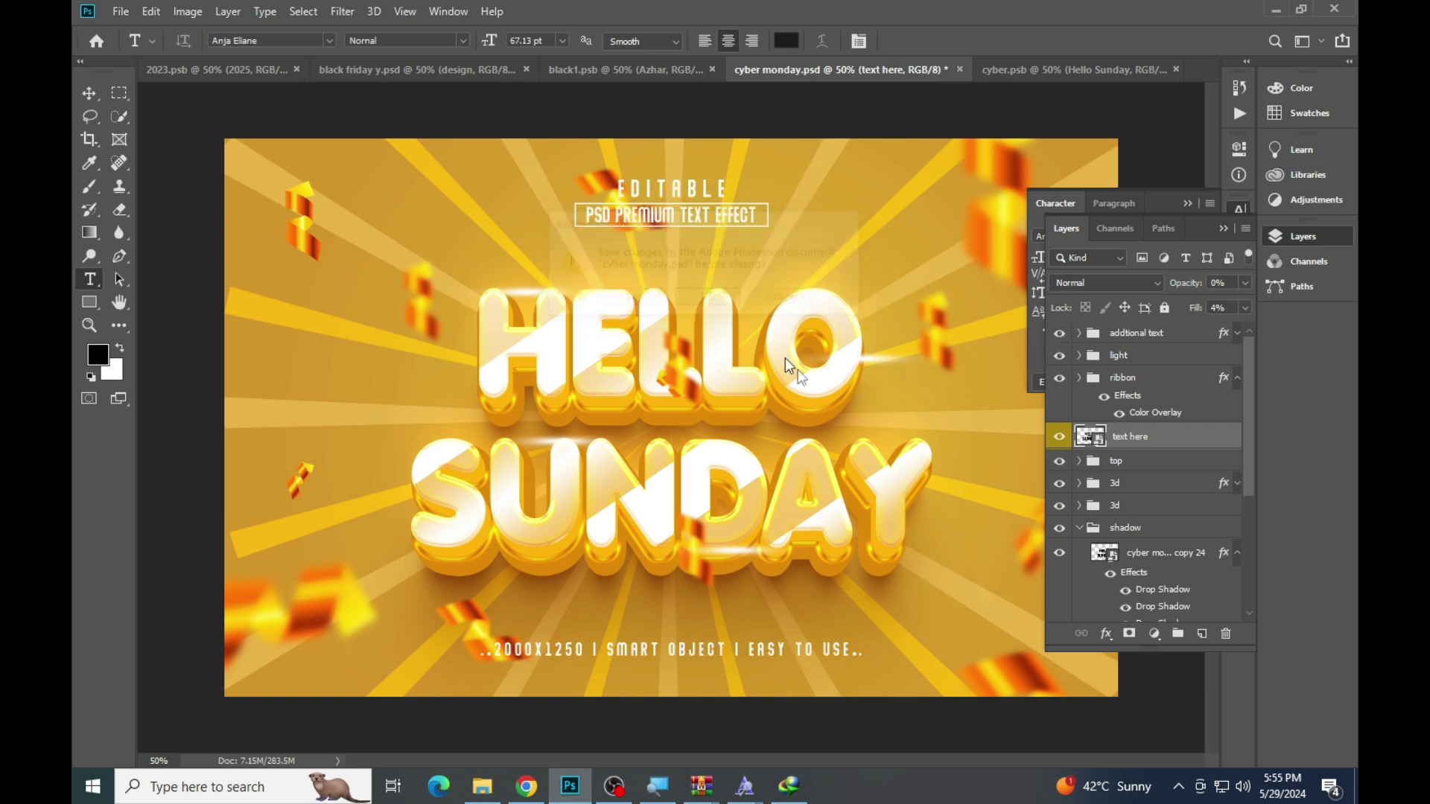
click(614, 68)
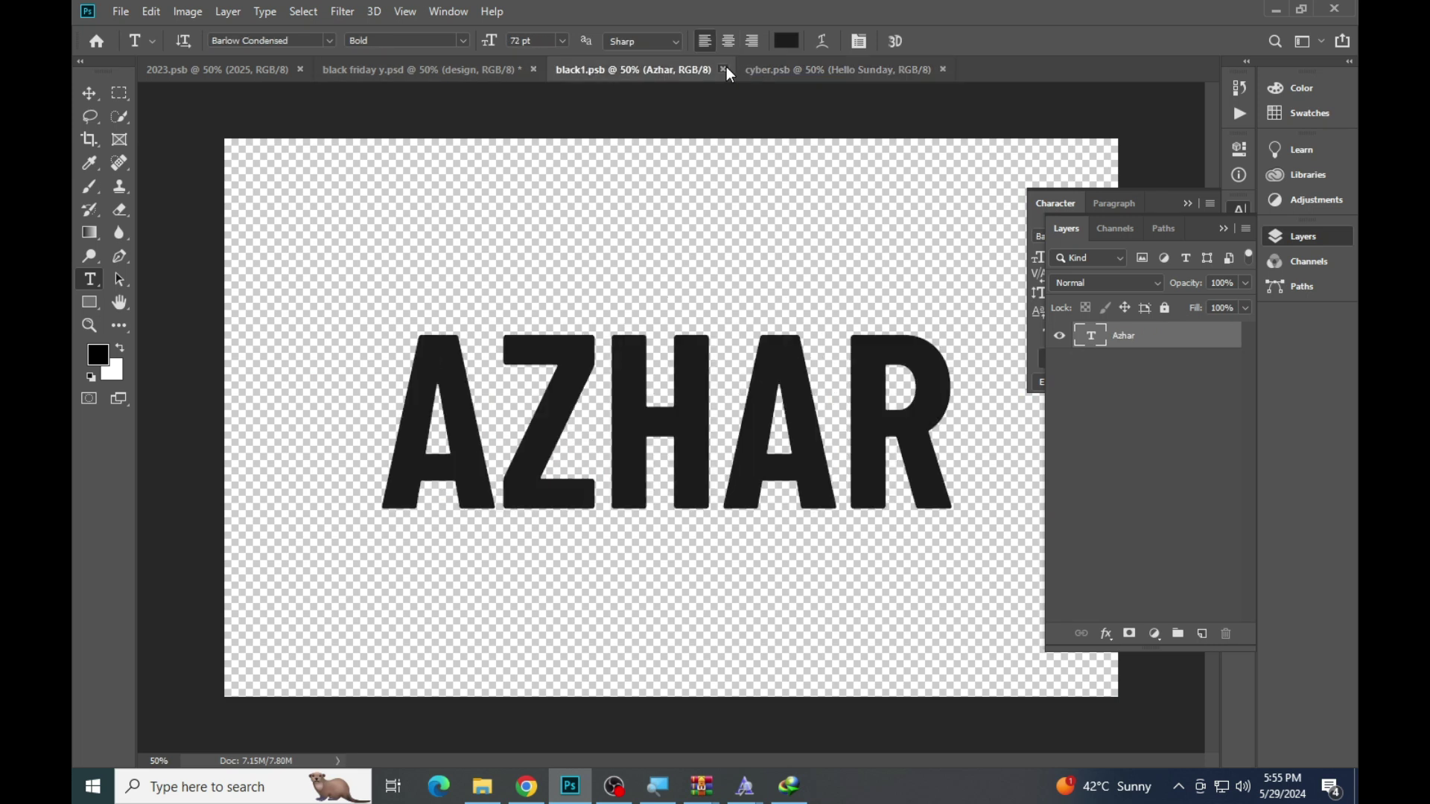
click(723, 70)
click(753, 70)
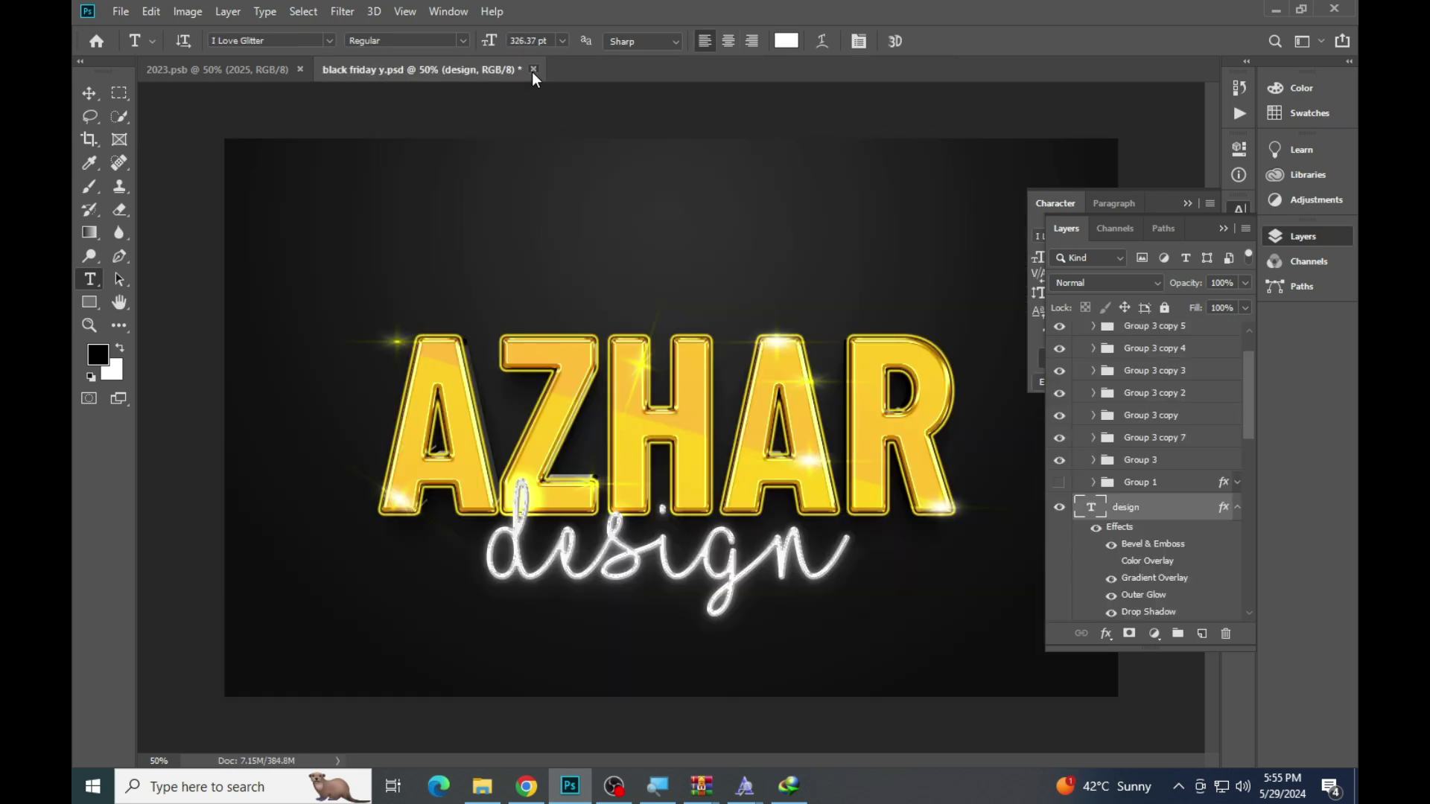
click(534, 69)
click(709, 298)
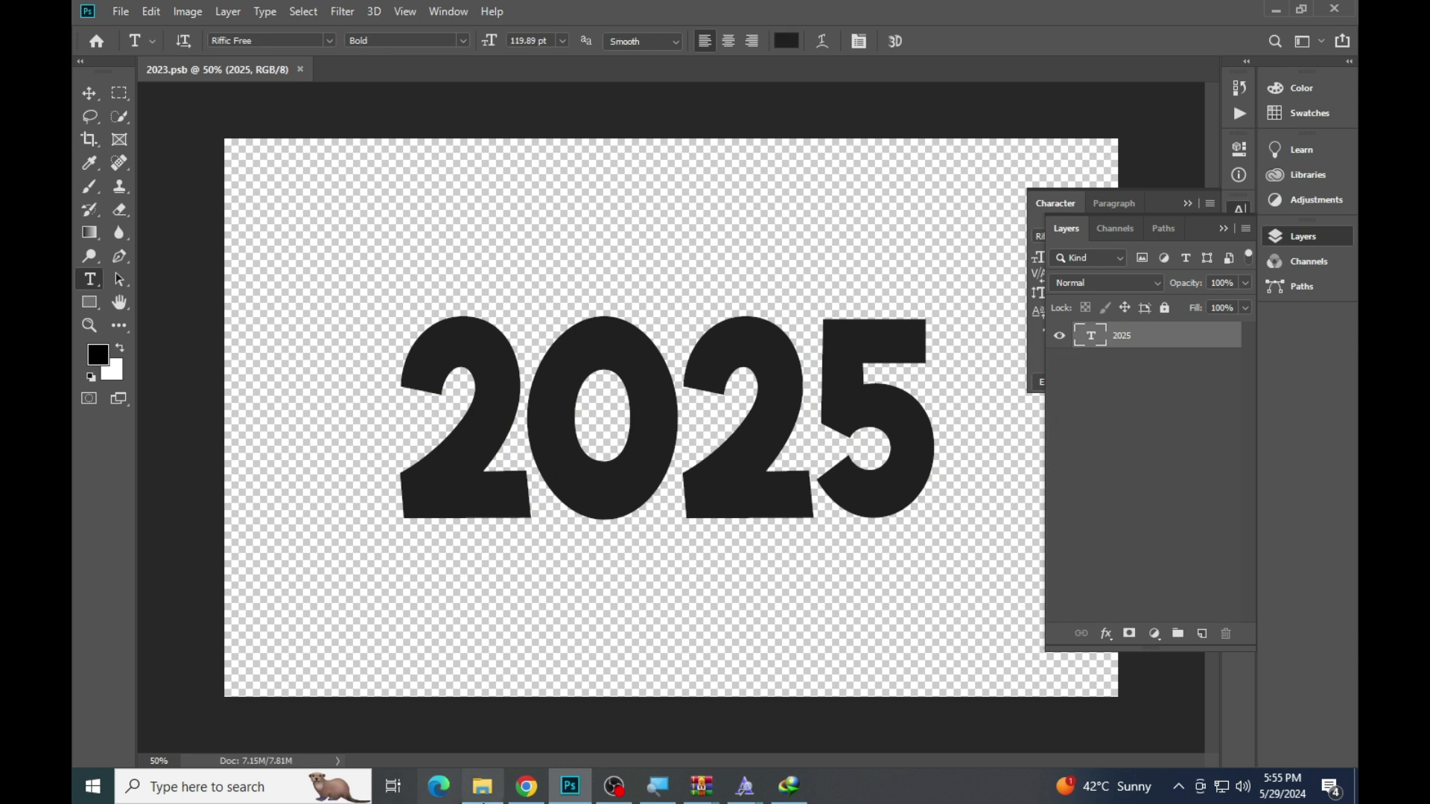
click(482, 787)
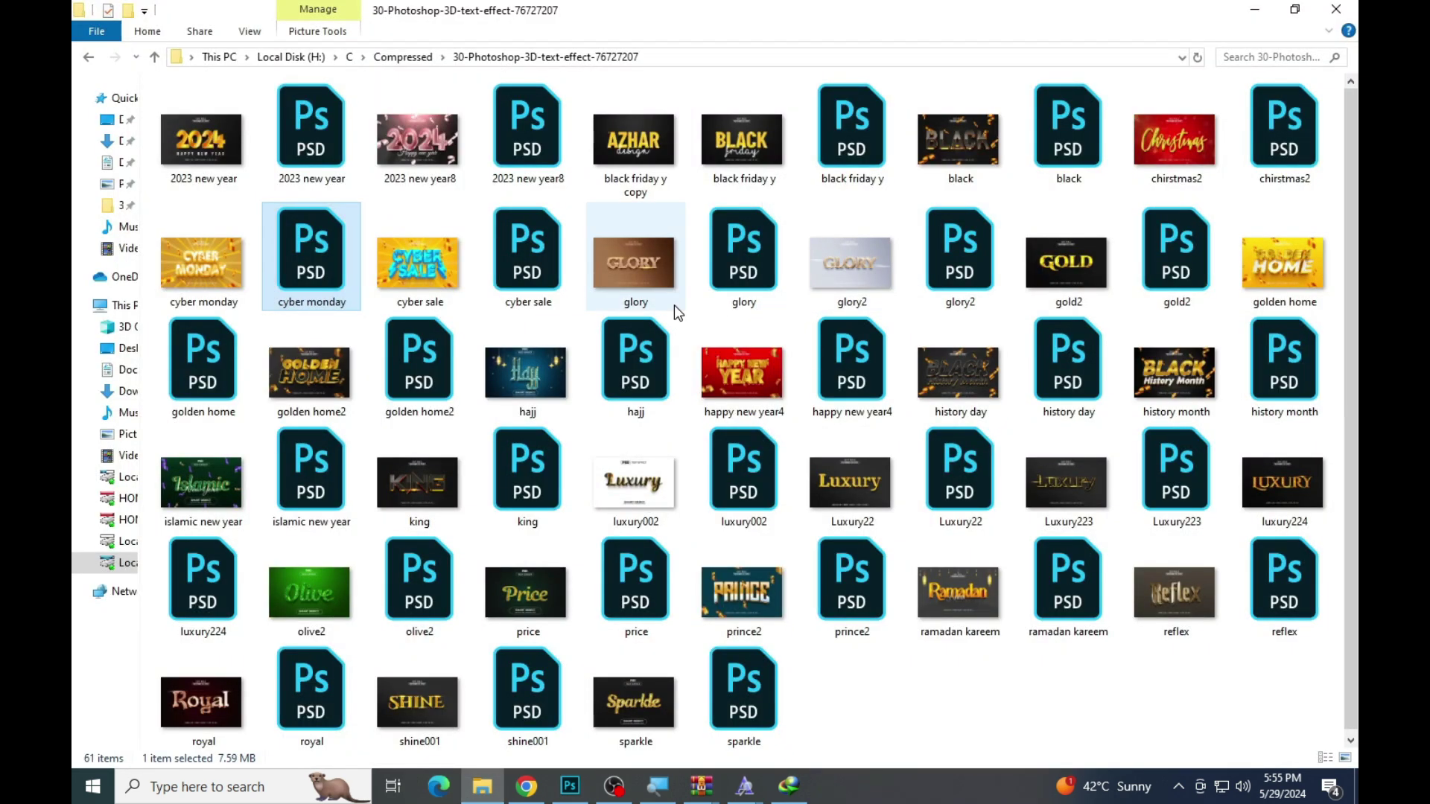
Browse the glory and golden home previews, then open the golden home PSD template
click(656, 276)
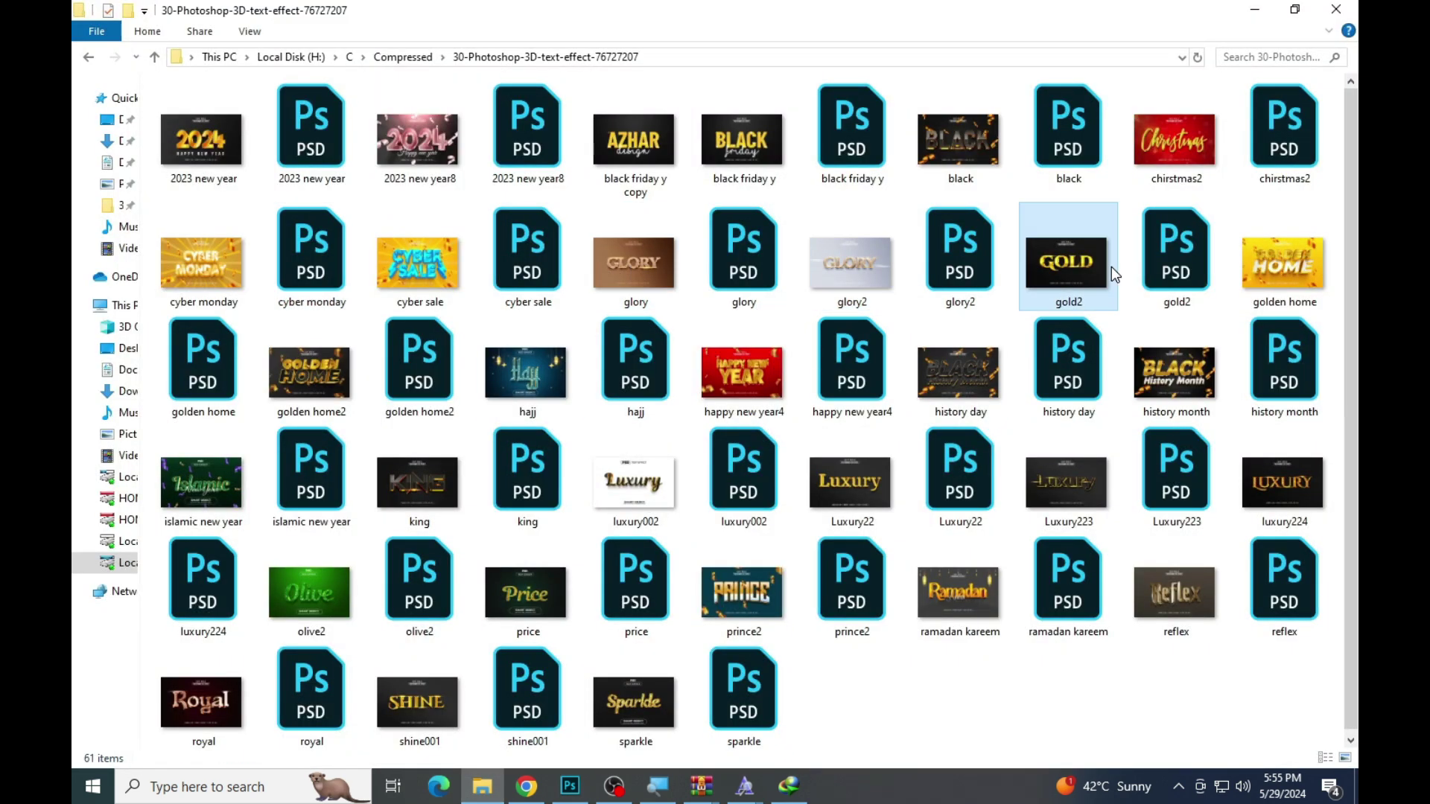
click(1251, 266)
double_click(240, 403)
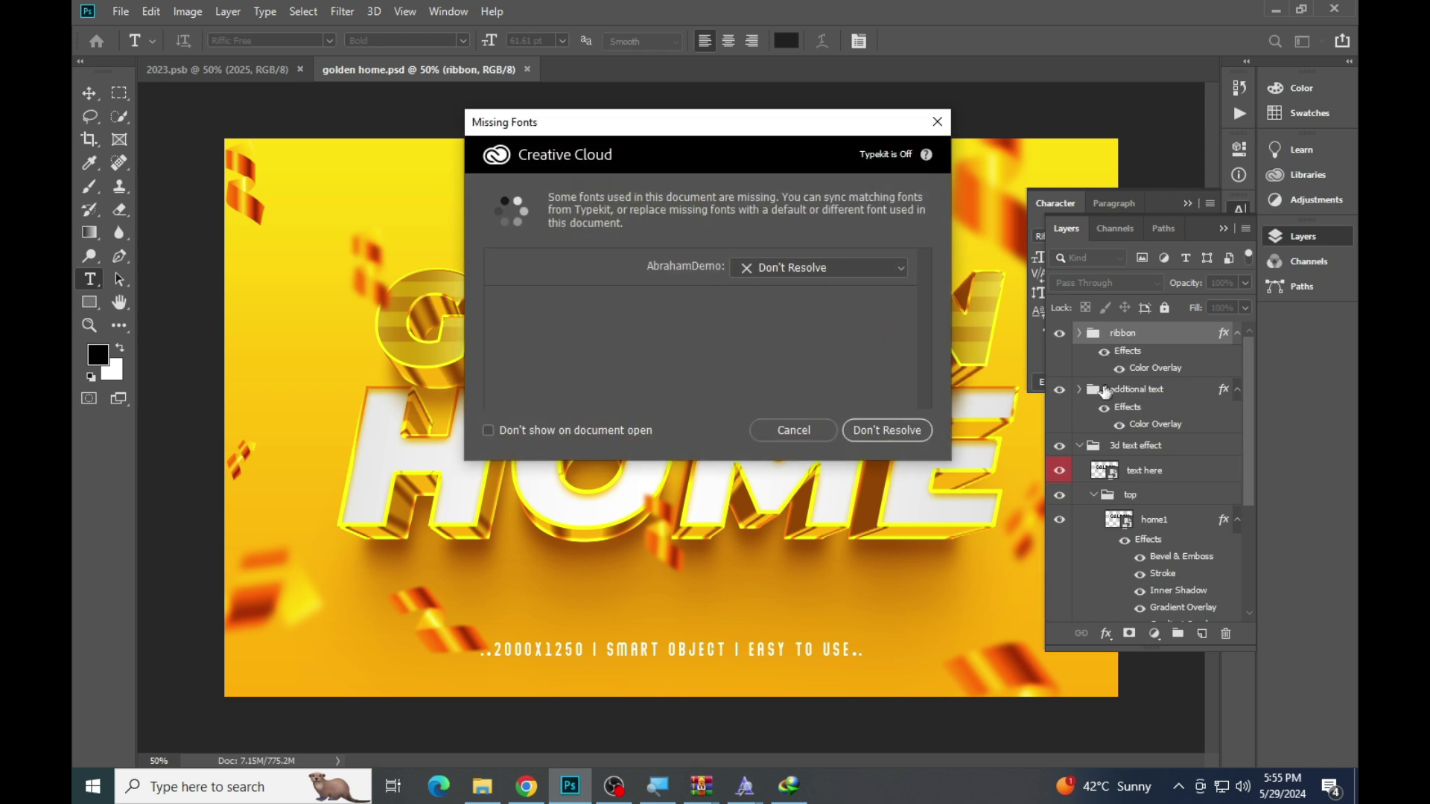
Change GOLDEN to AYESHA in the text here smart object and save it back into golden home
click(797, 426)
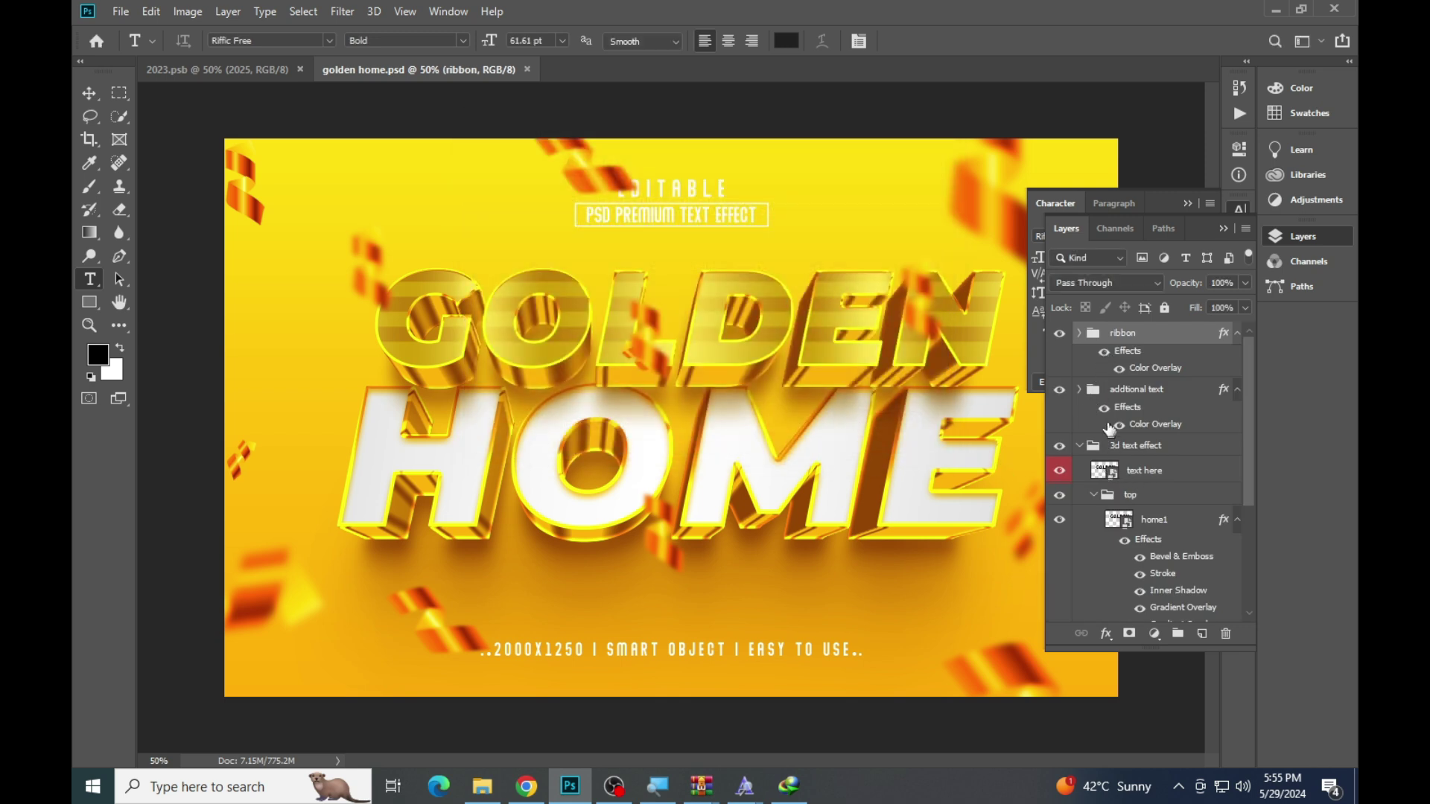
click(1115, 479)
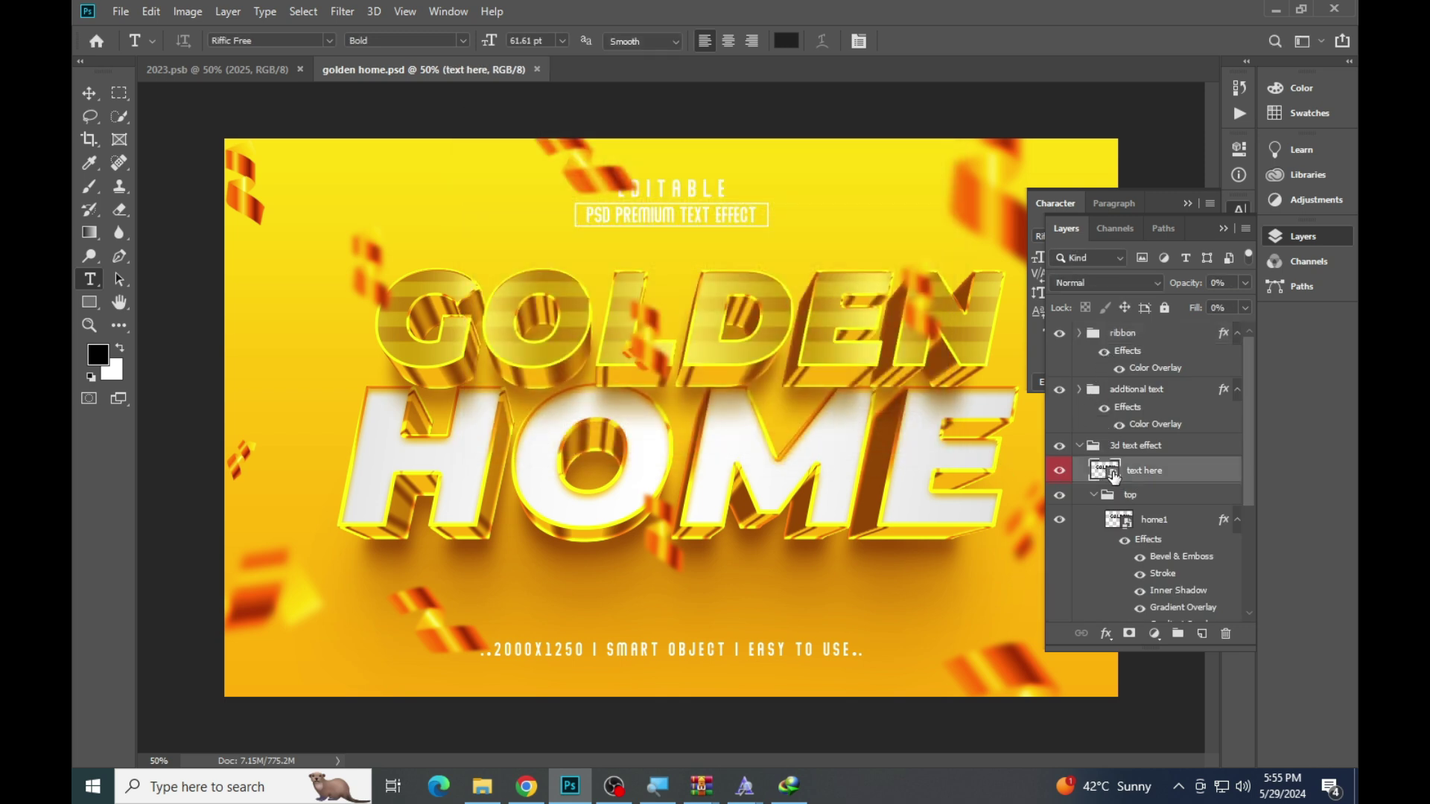
double_click(1115, 479)
click(767, 311)
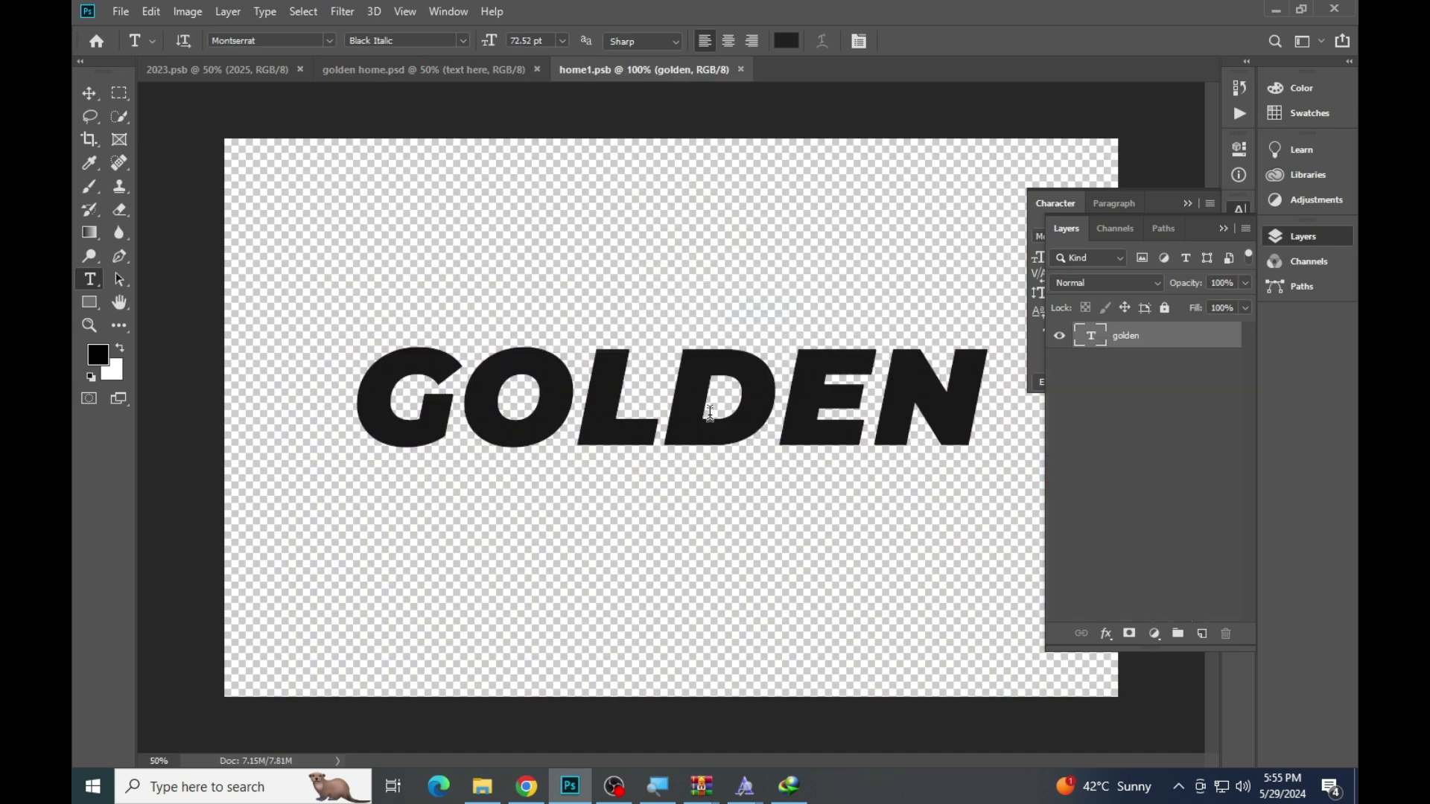
double_click(659, 447)
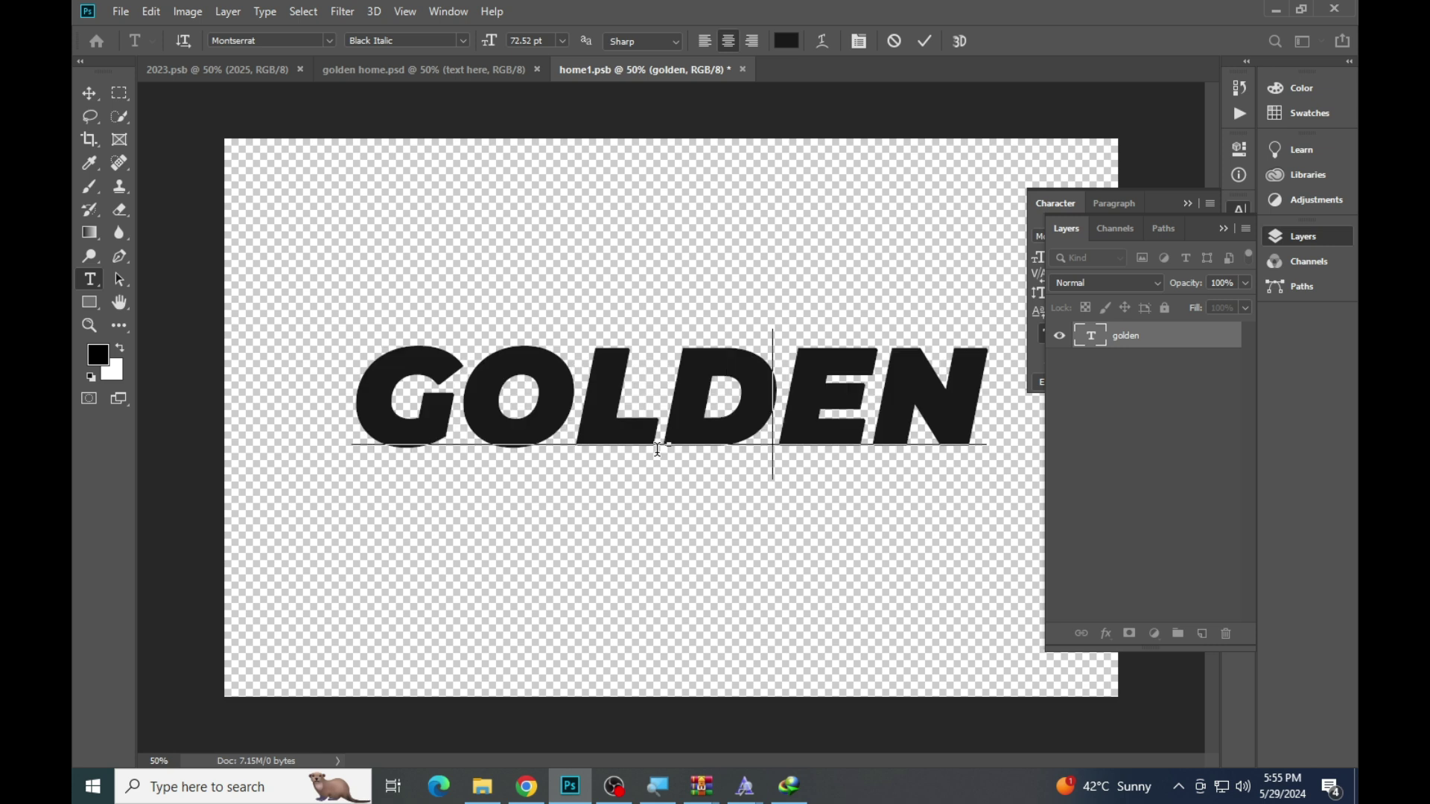
text(AYESHA)
key(ctrl+Return)
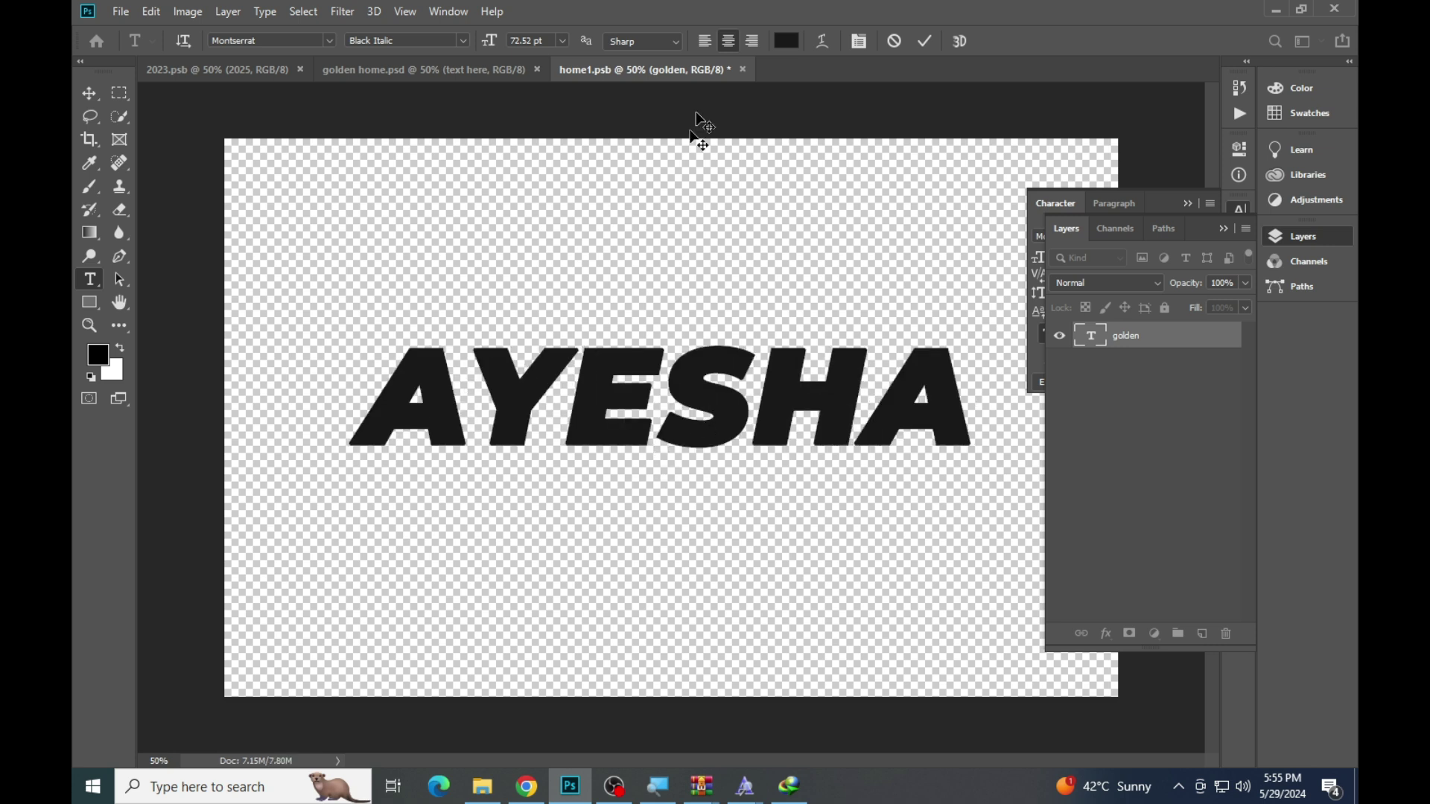
key(ctrl+s)
click(395, 67)
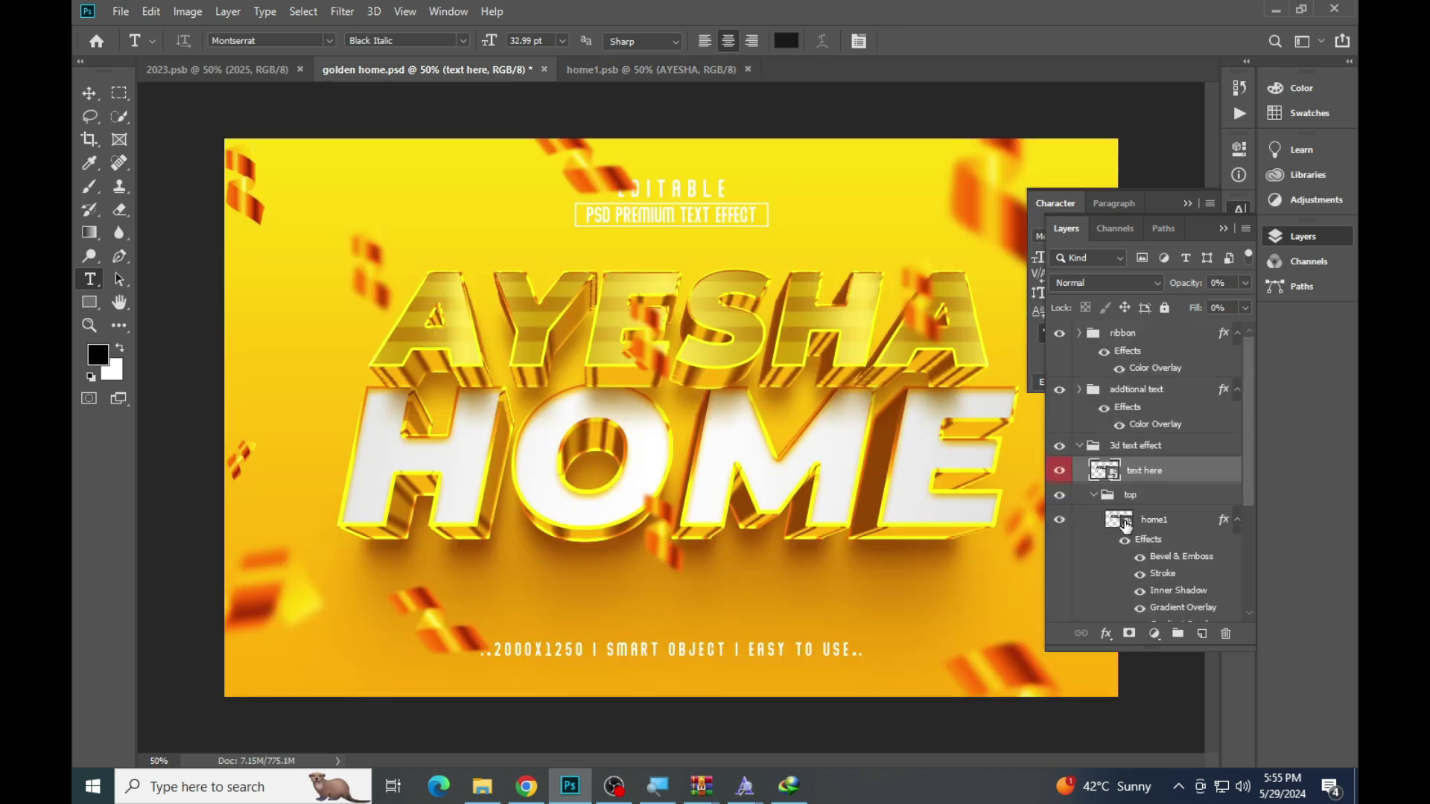
Open the home1 smart object and commit its AYESHA text
click(1125, 524)
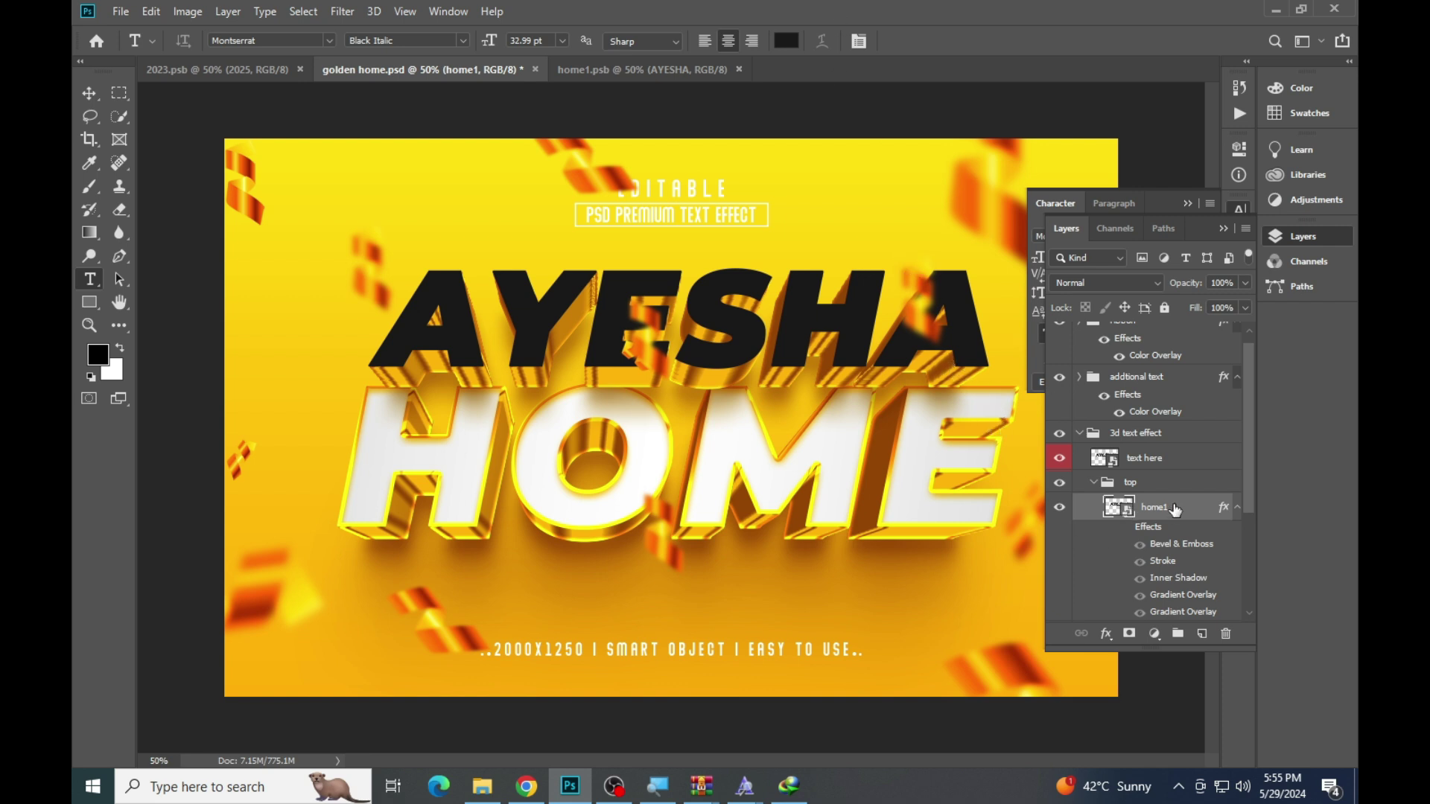
double_click(1119, 508)
click(661, 402)
click(893, 41)
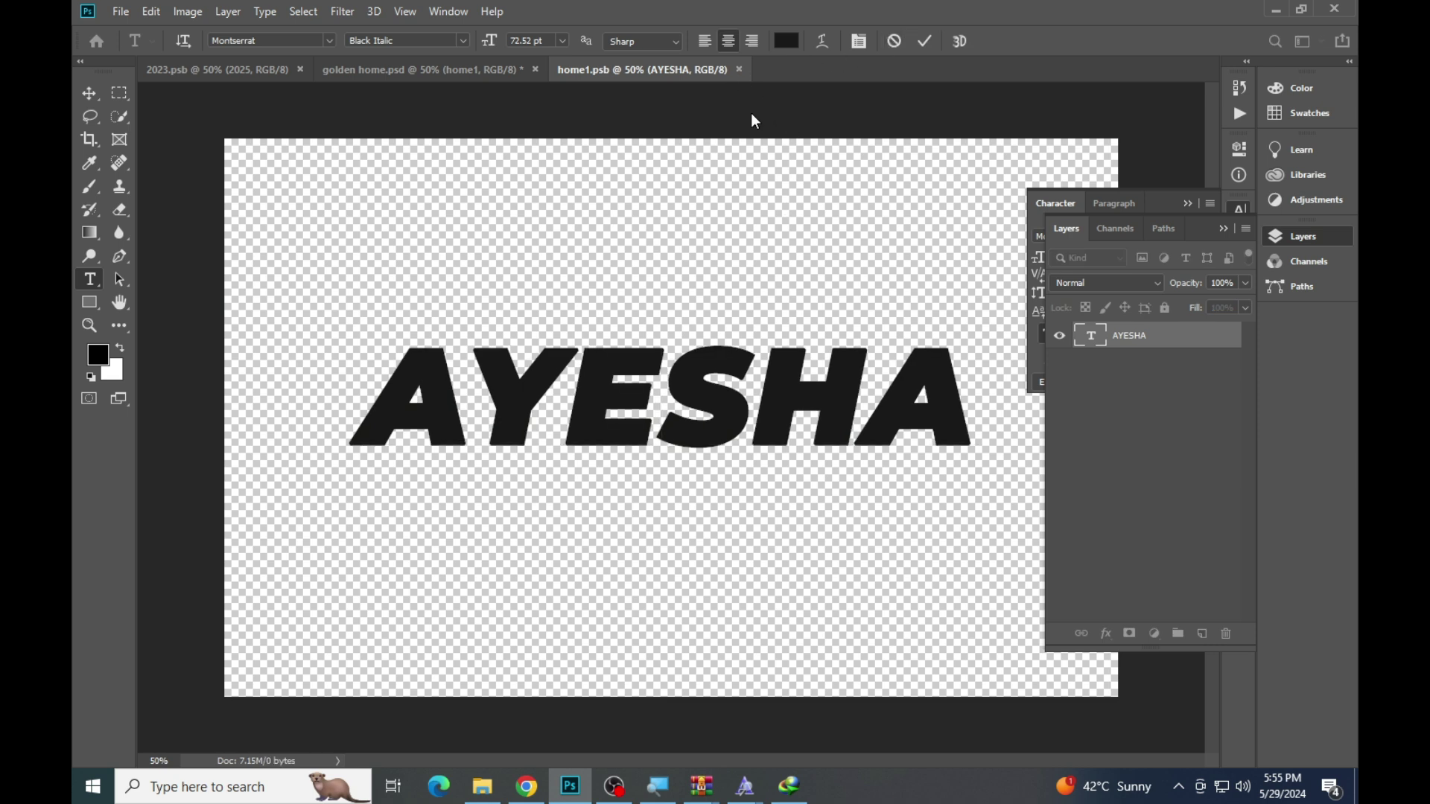
click(738, 71)
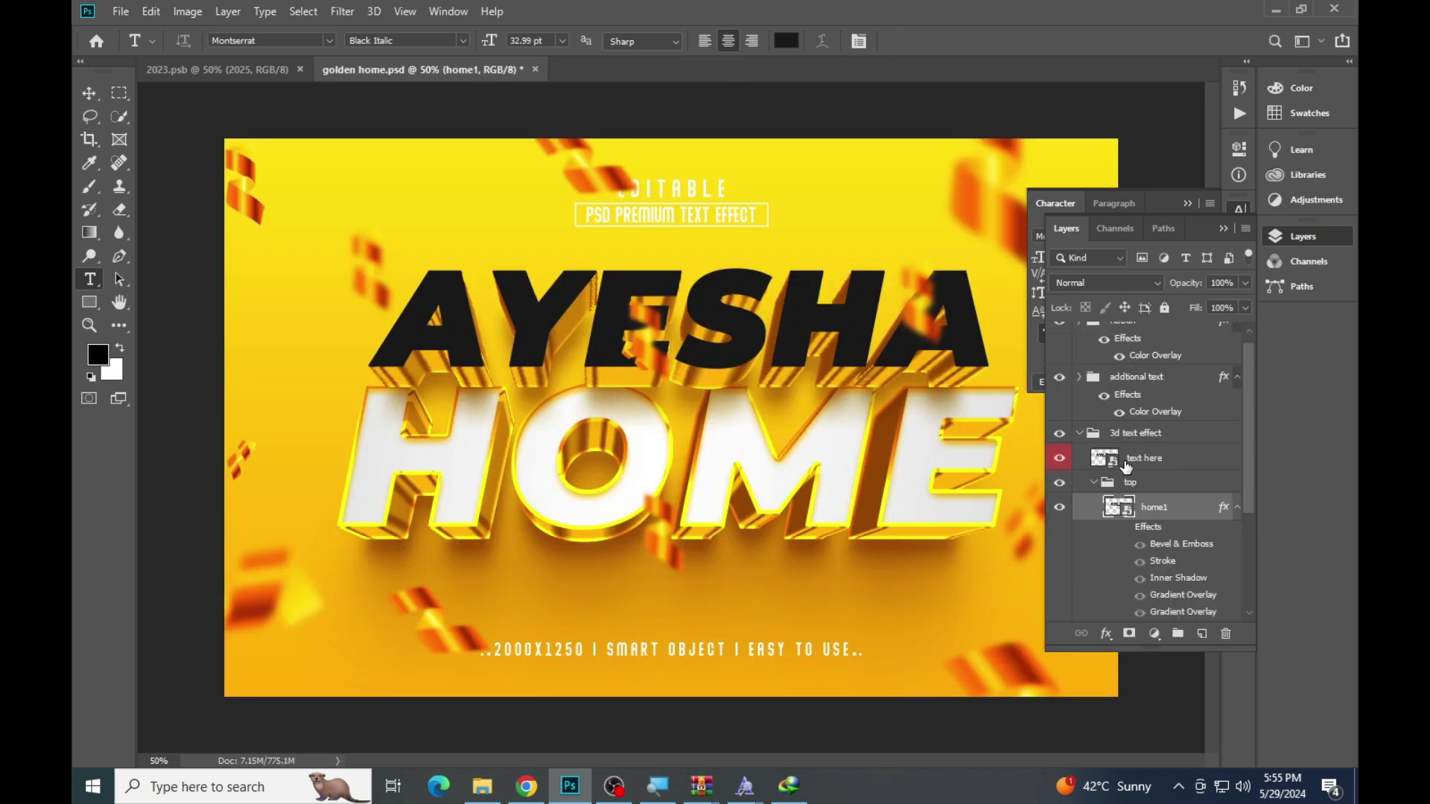
Reopen the text here smart object to check it, then close it again
scroll(1199, 497, down, 3)
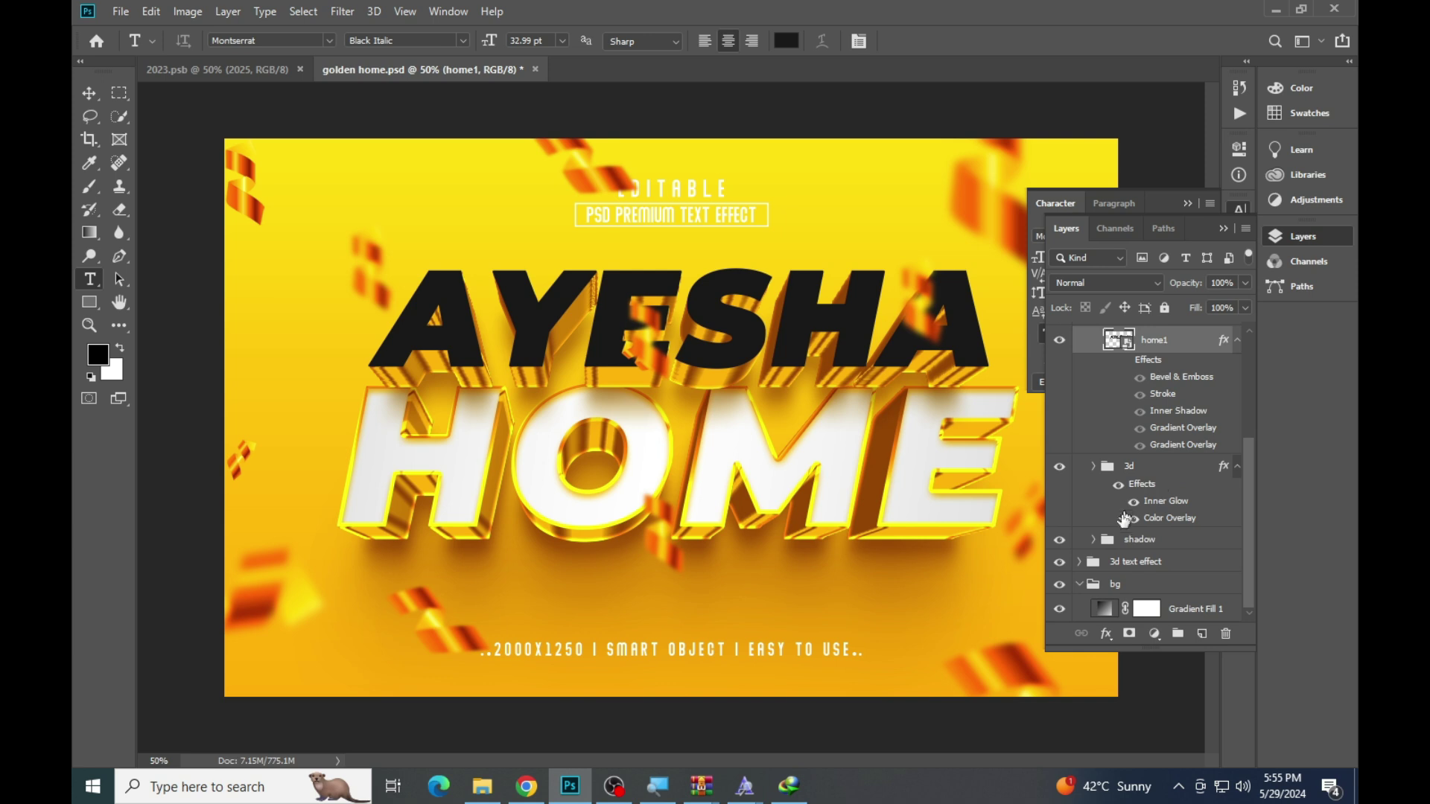
scroll(1106, 456, up, 3)
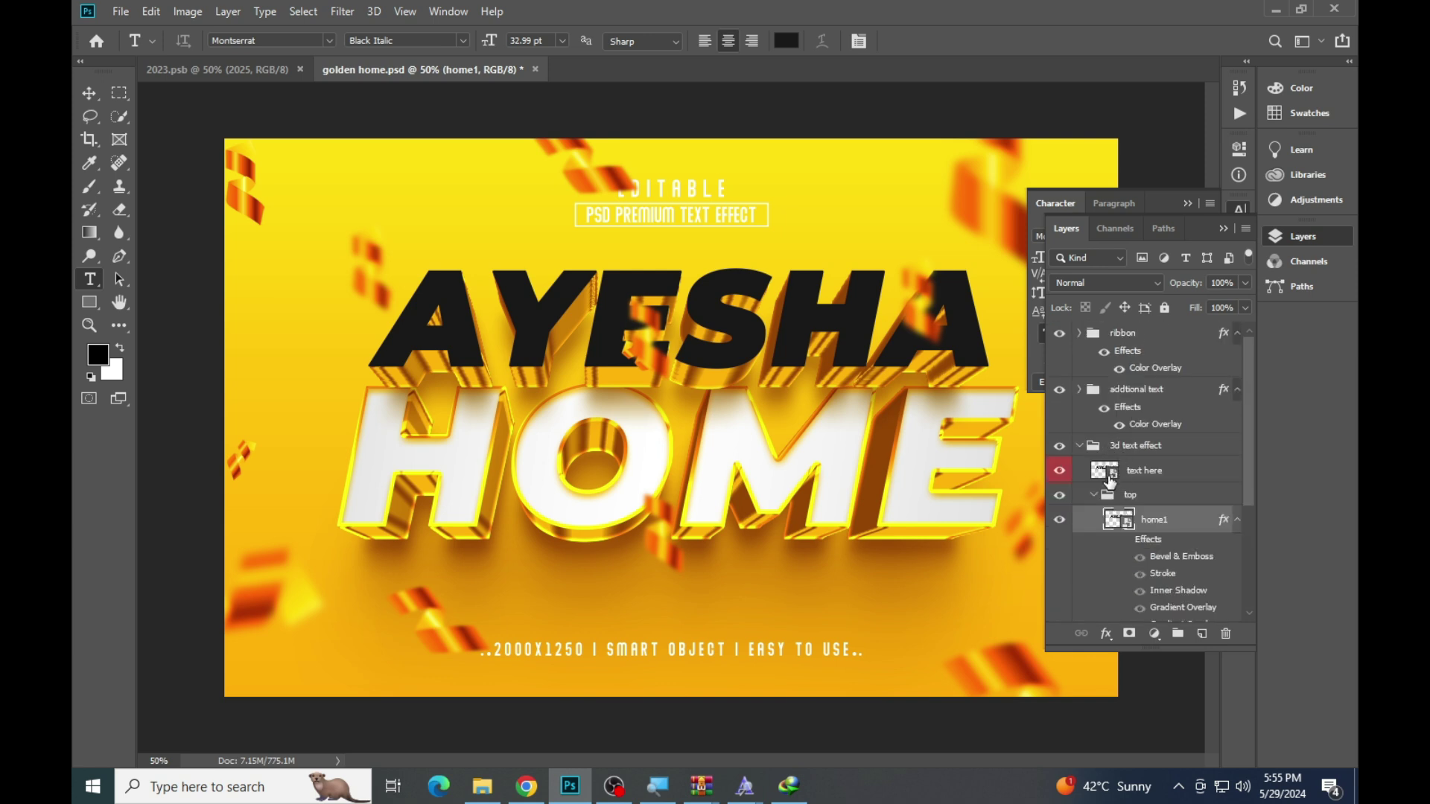
click(1110, 481)
double_click(1106, 471)
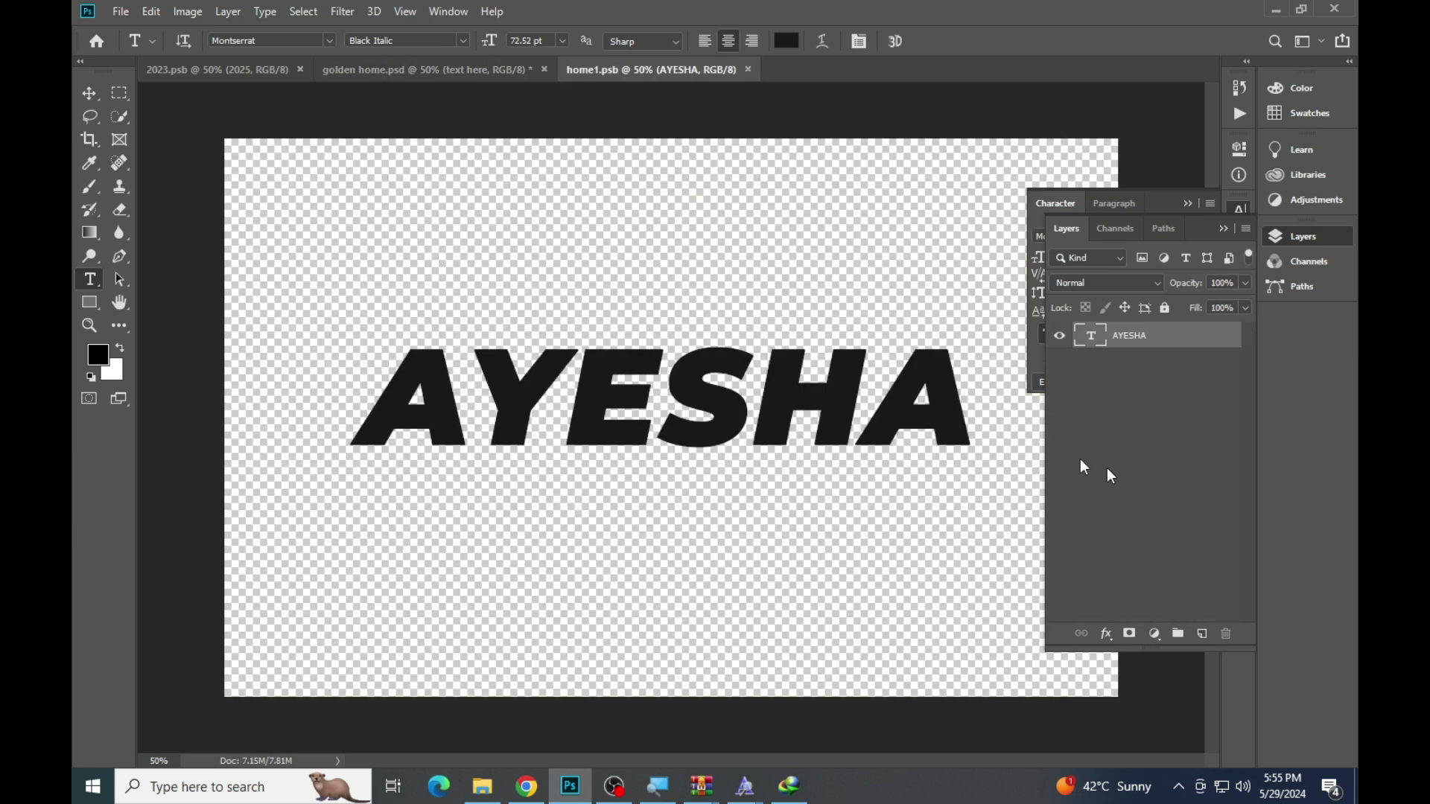
click(749, 70)
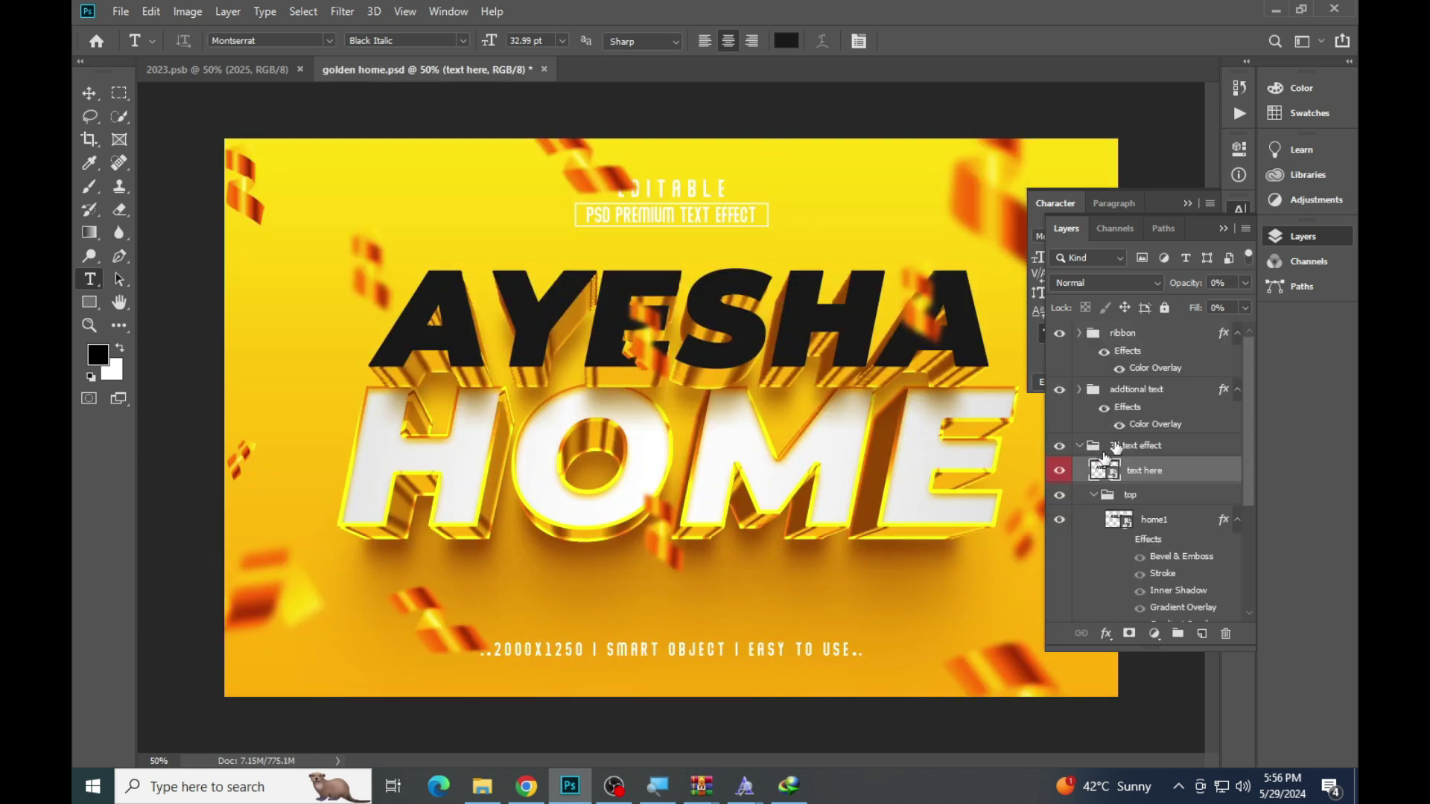
click(1127, 525)
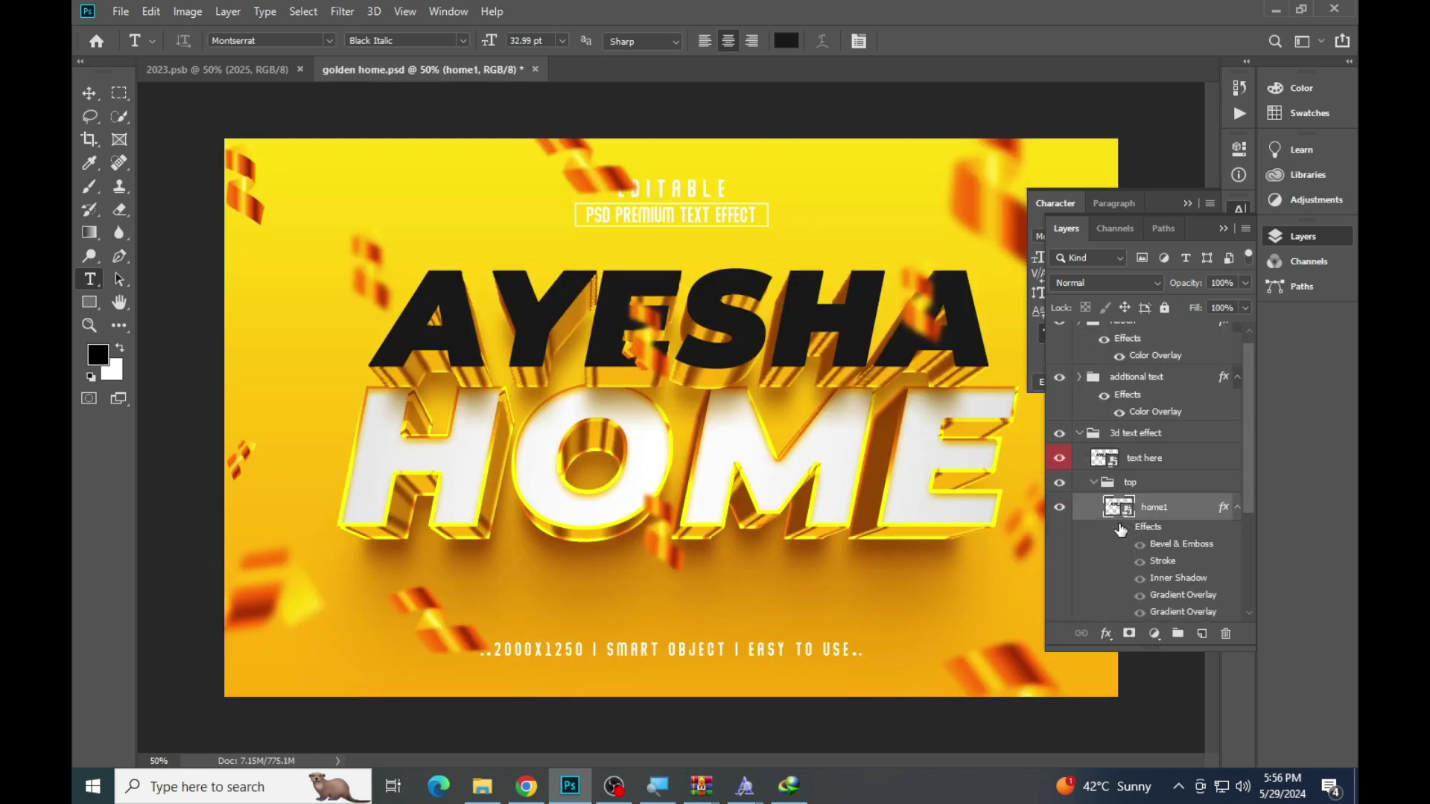
Replace AYESHA with KHAN in the home1 smart object and return to golden home
double_click(1120, 508)
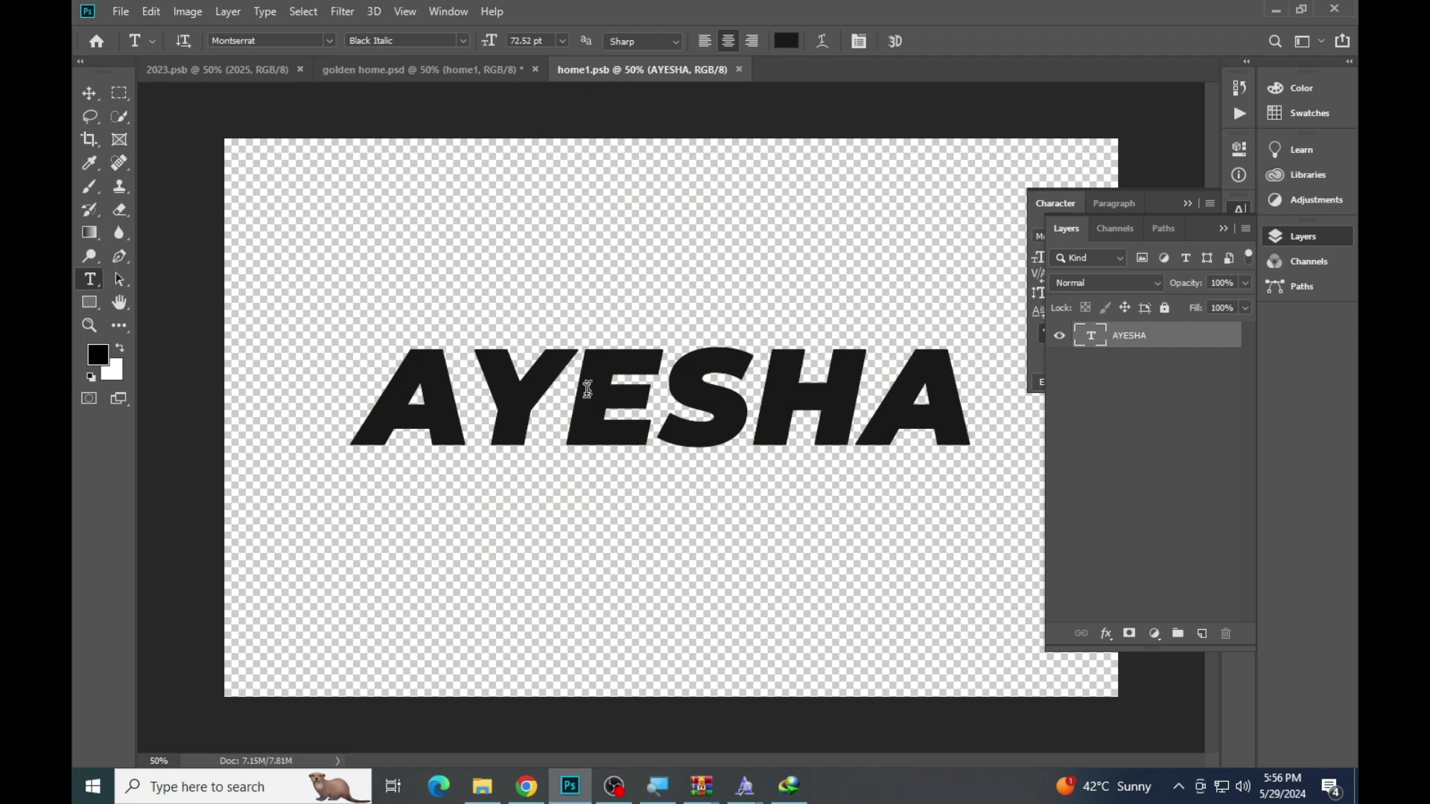
double_click(669, 385)
text(KHAN)
key(ctrl+Return)
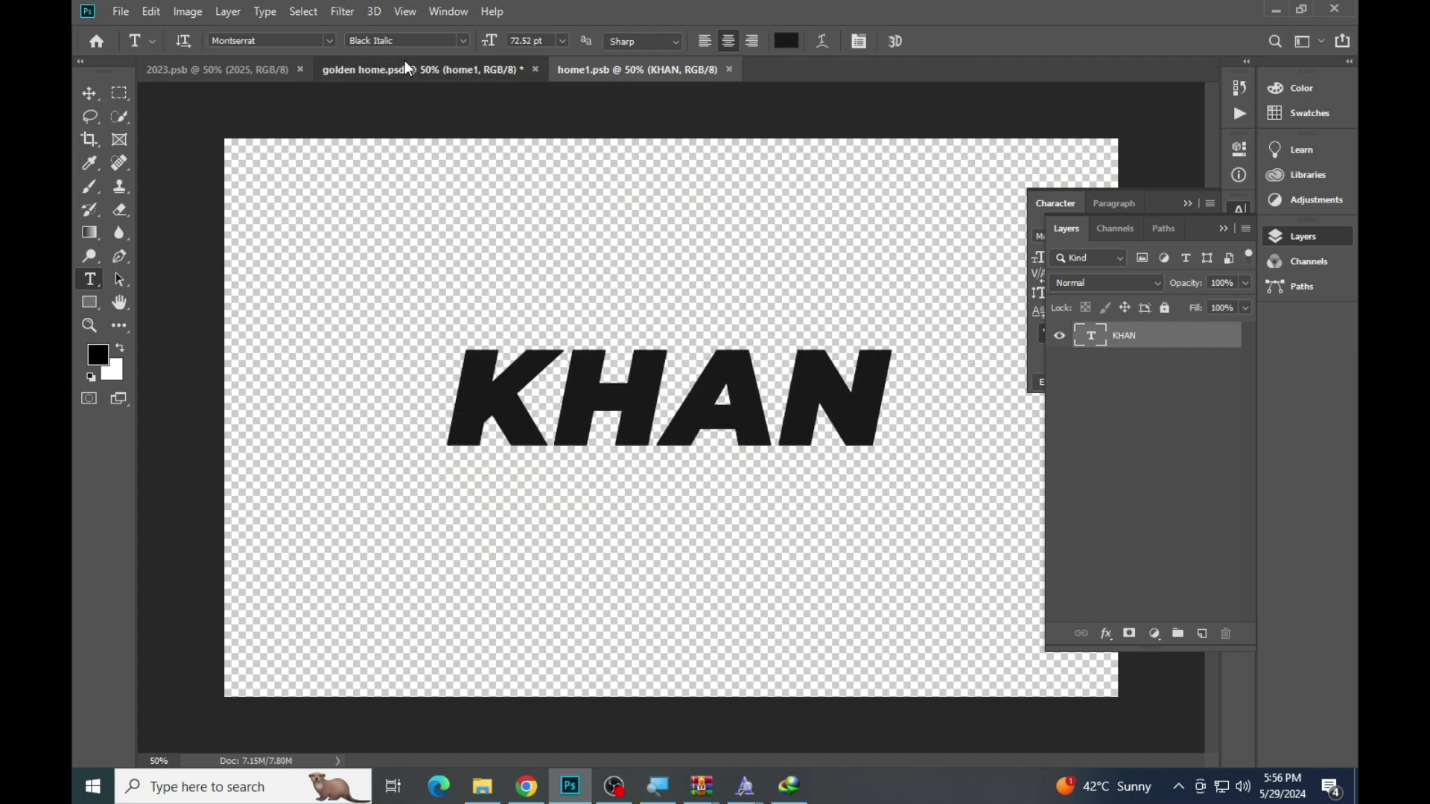
key(ctrl+w)
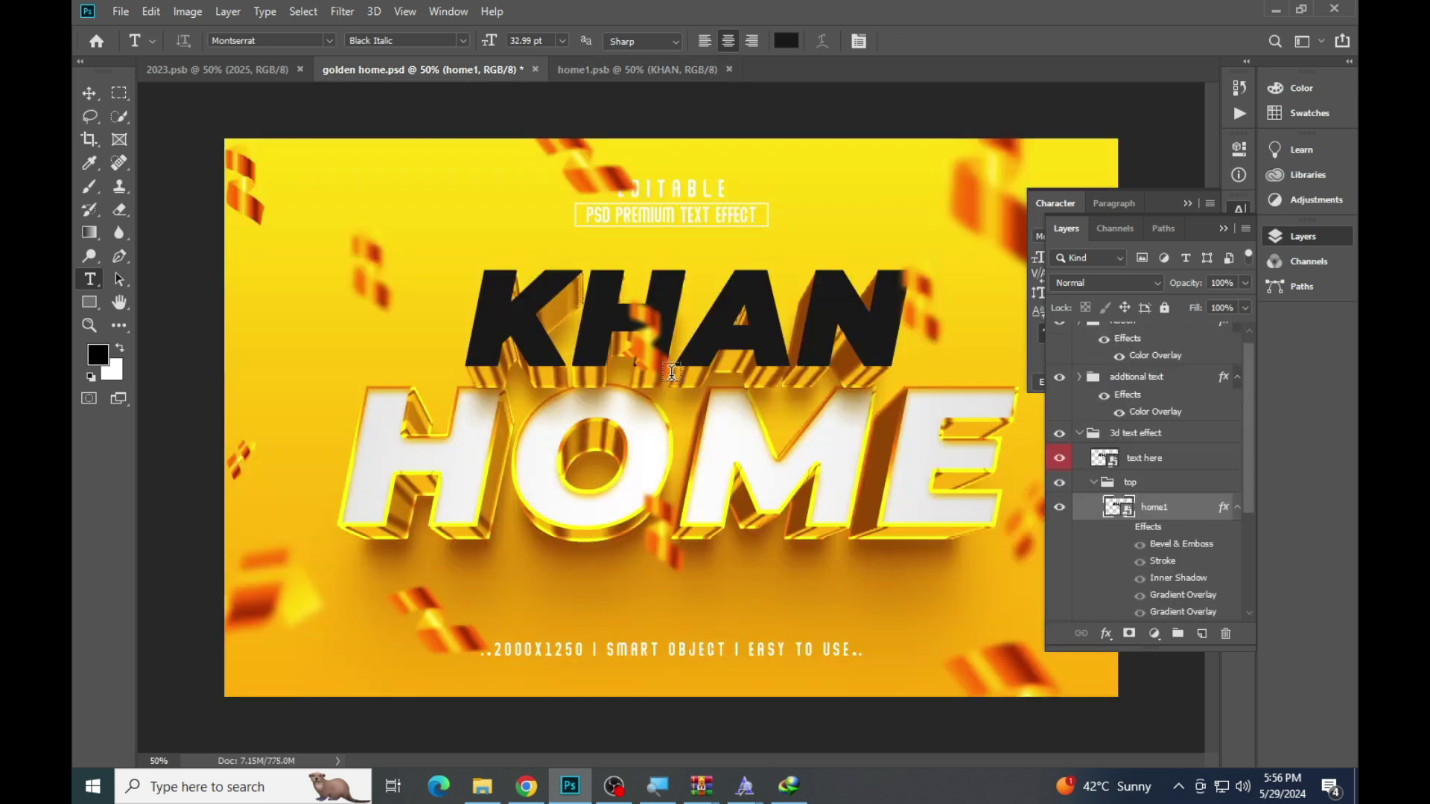
click(494, 429)
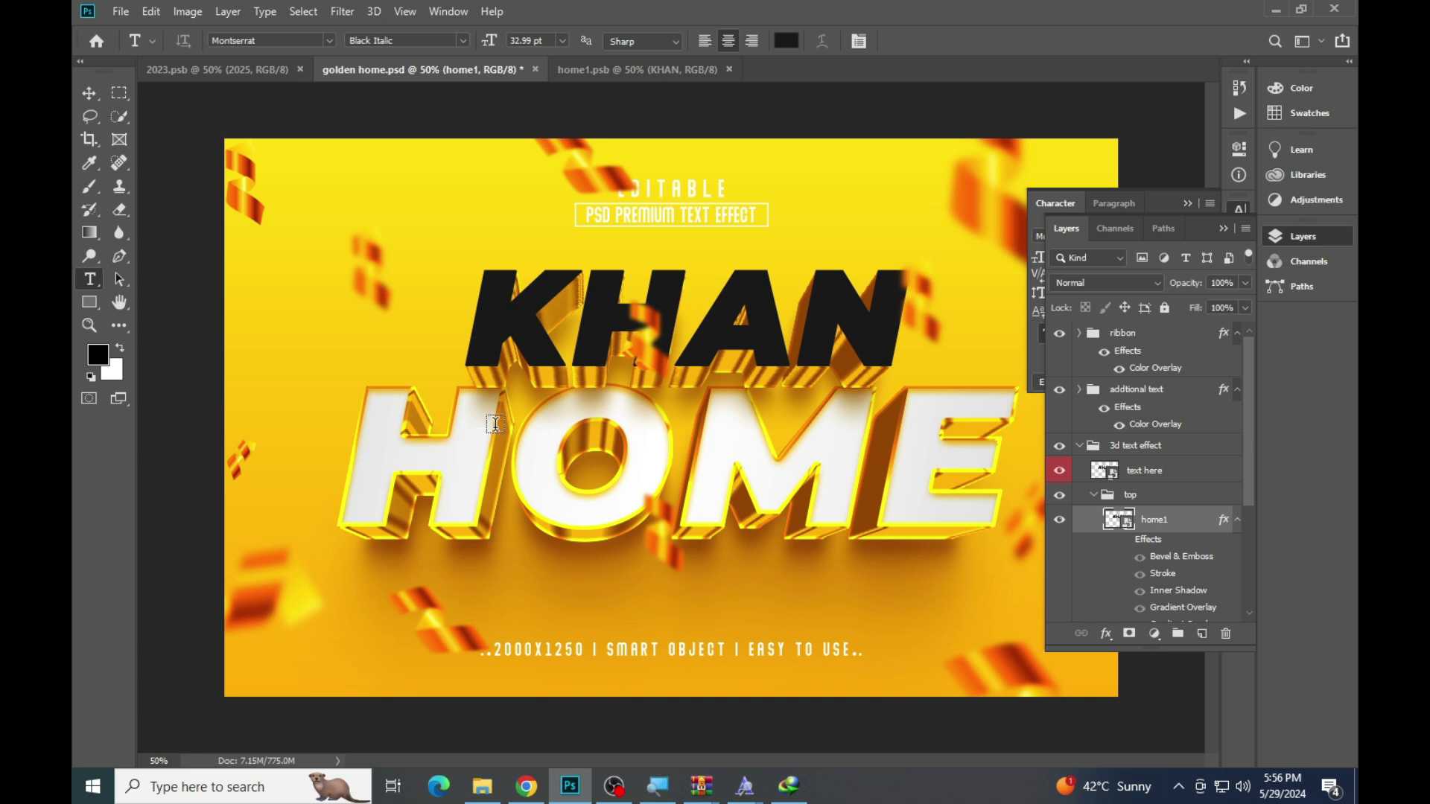
click(893, 41)
Expand the 3d text effect group in the Layers panel
scroll(1131, 444, down, 3)
scroll(1137, 545, down, 2)
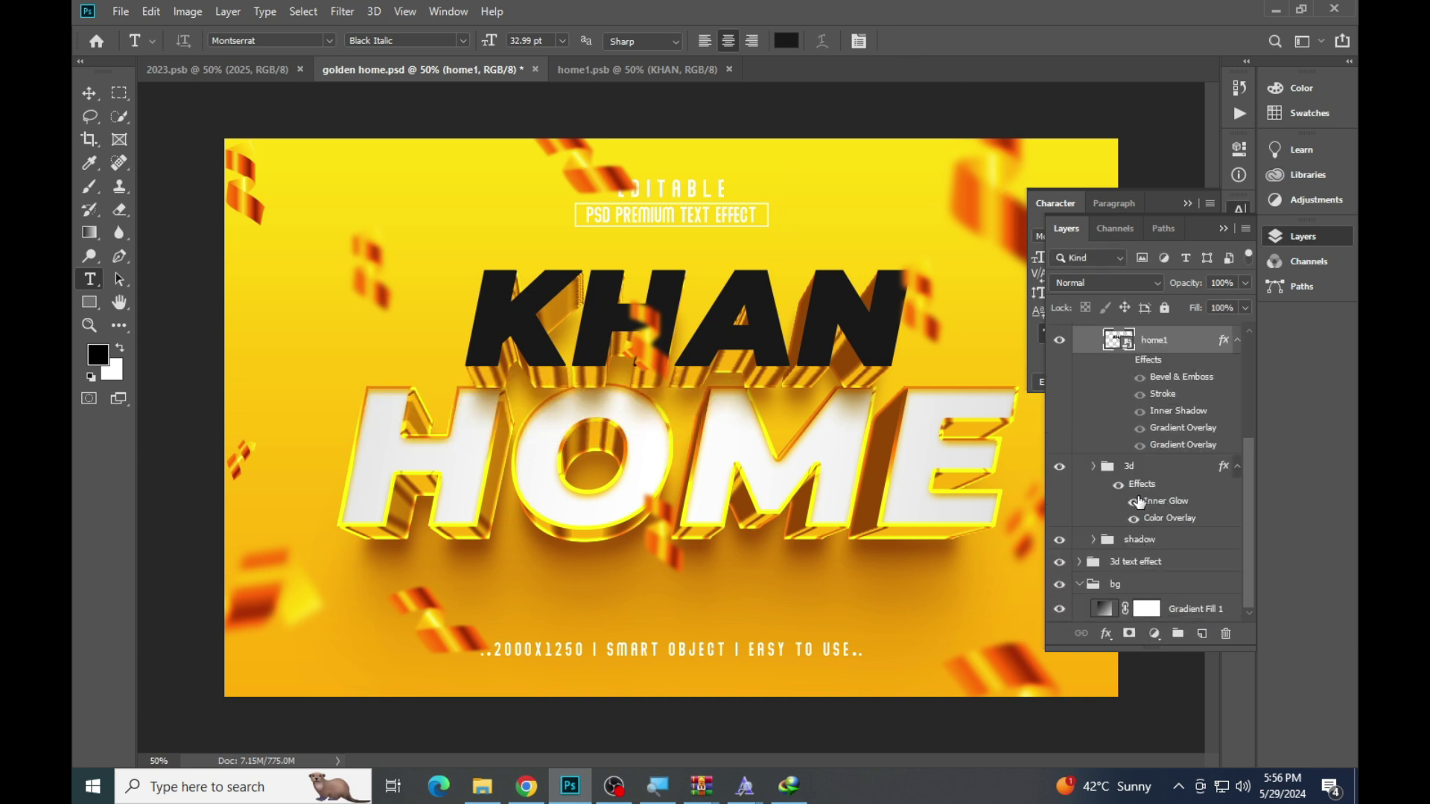
click(1094, 467)
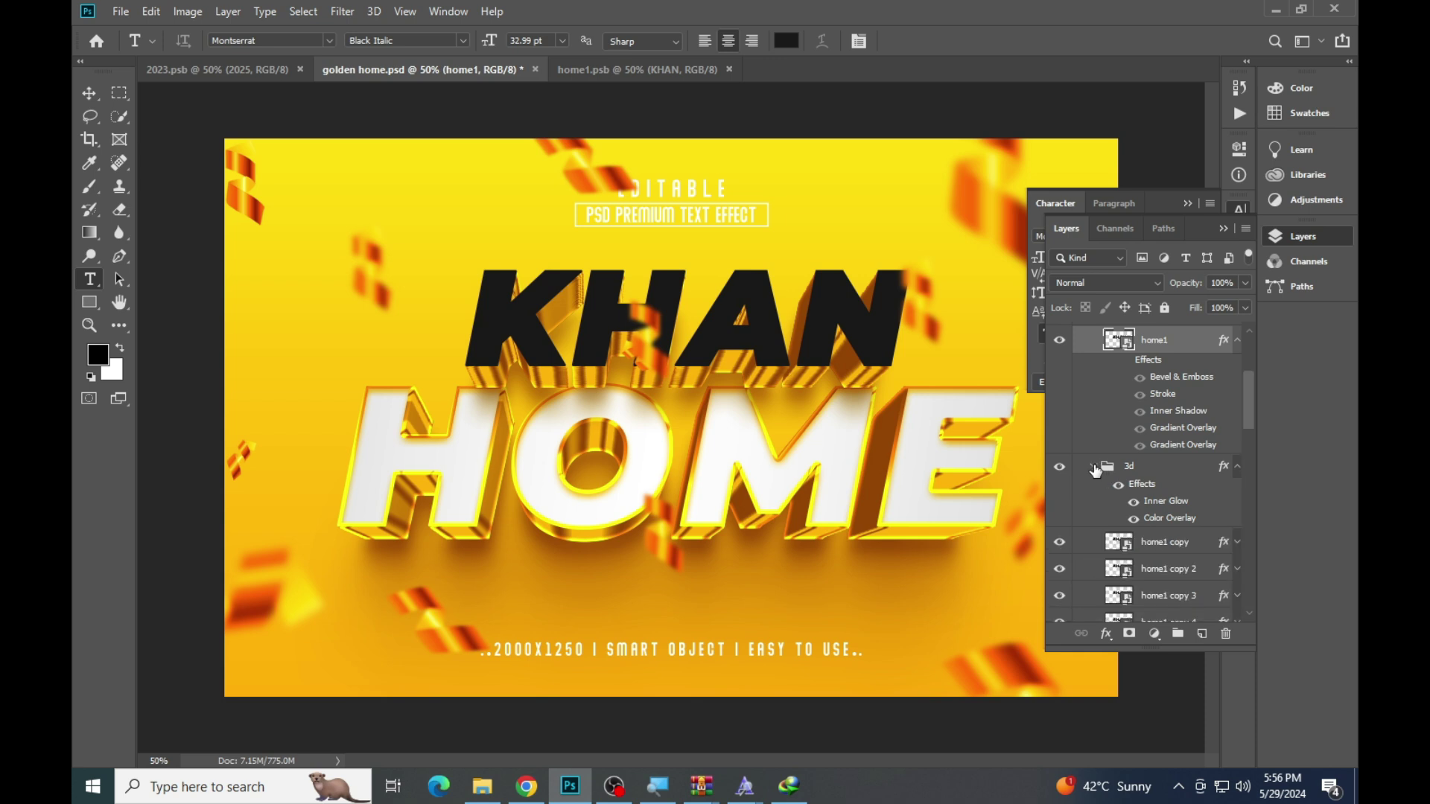
click(1094, 467)
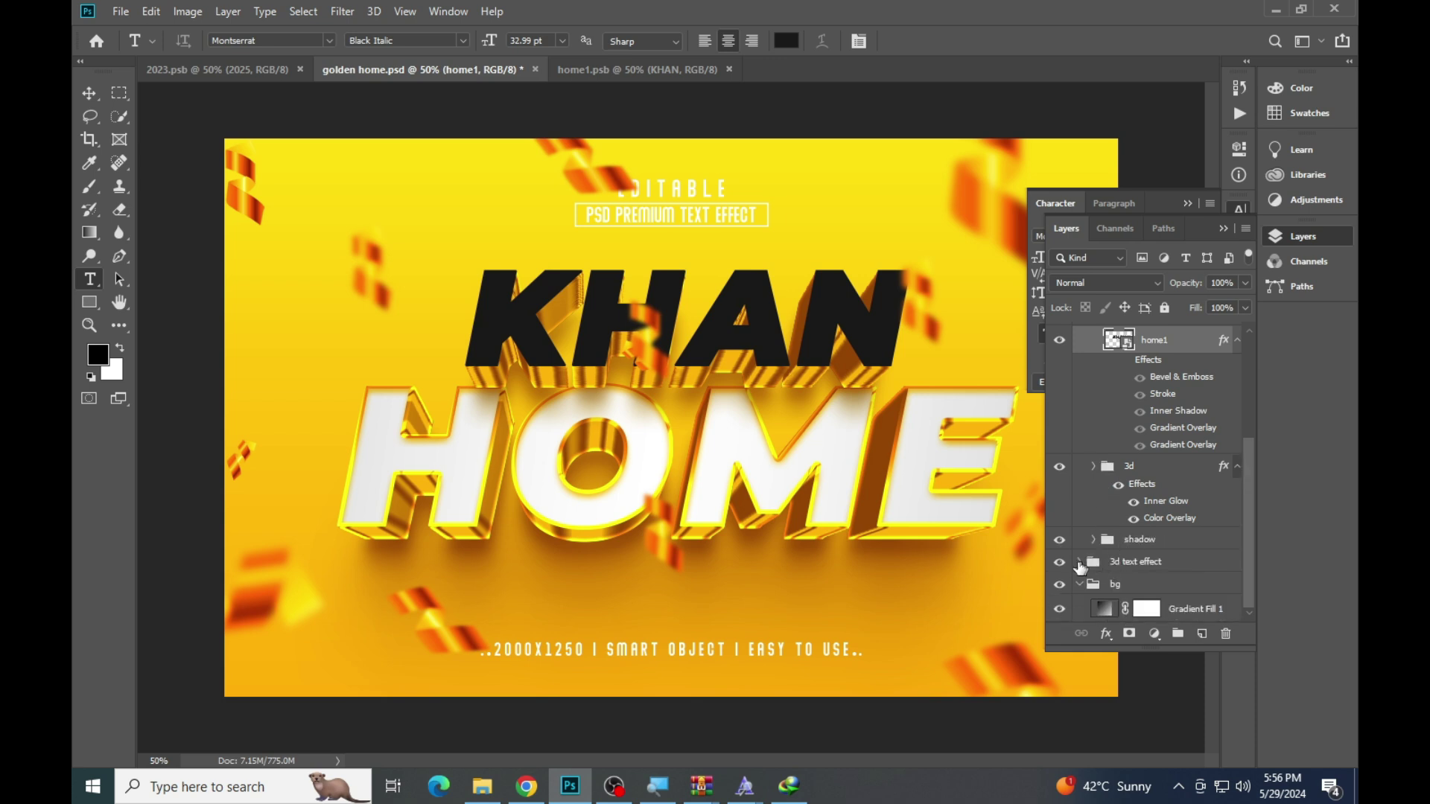
click(1080, 563)
Replace HOME with KHAN inside the text here smart object
double_click(1113, 596)
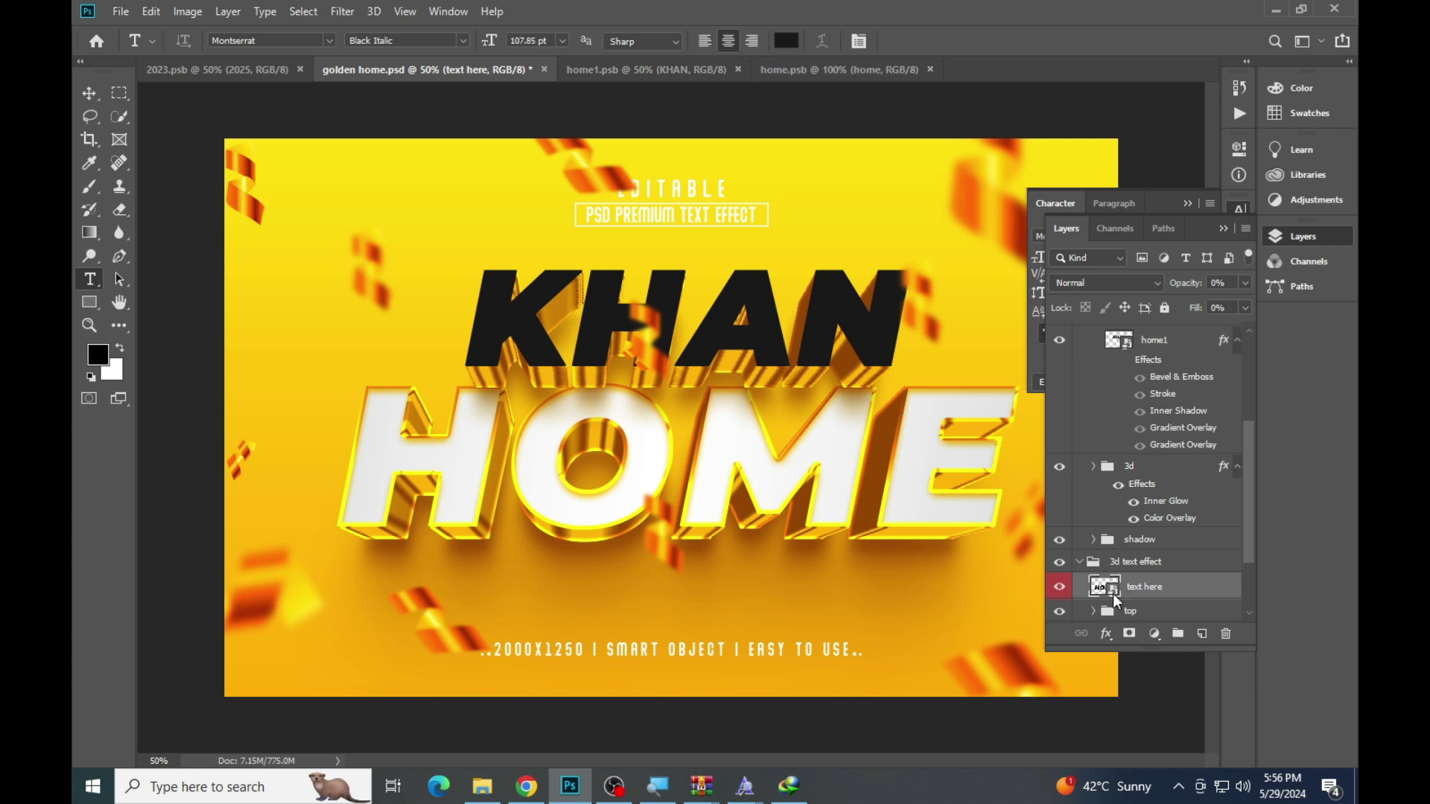
click(776, 313)
double_click(594, 453)
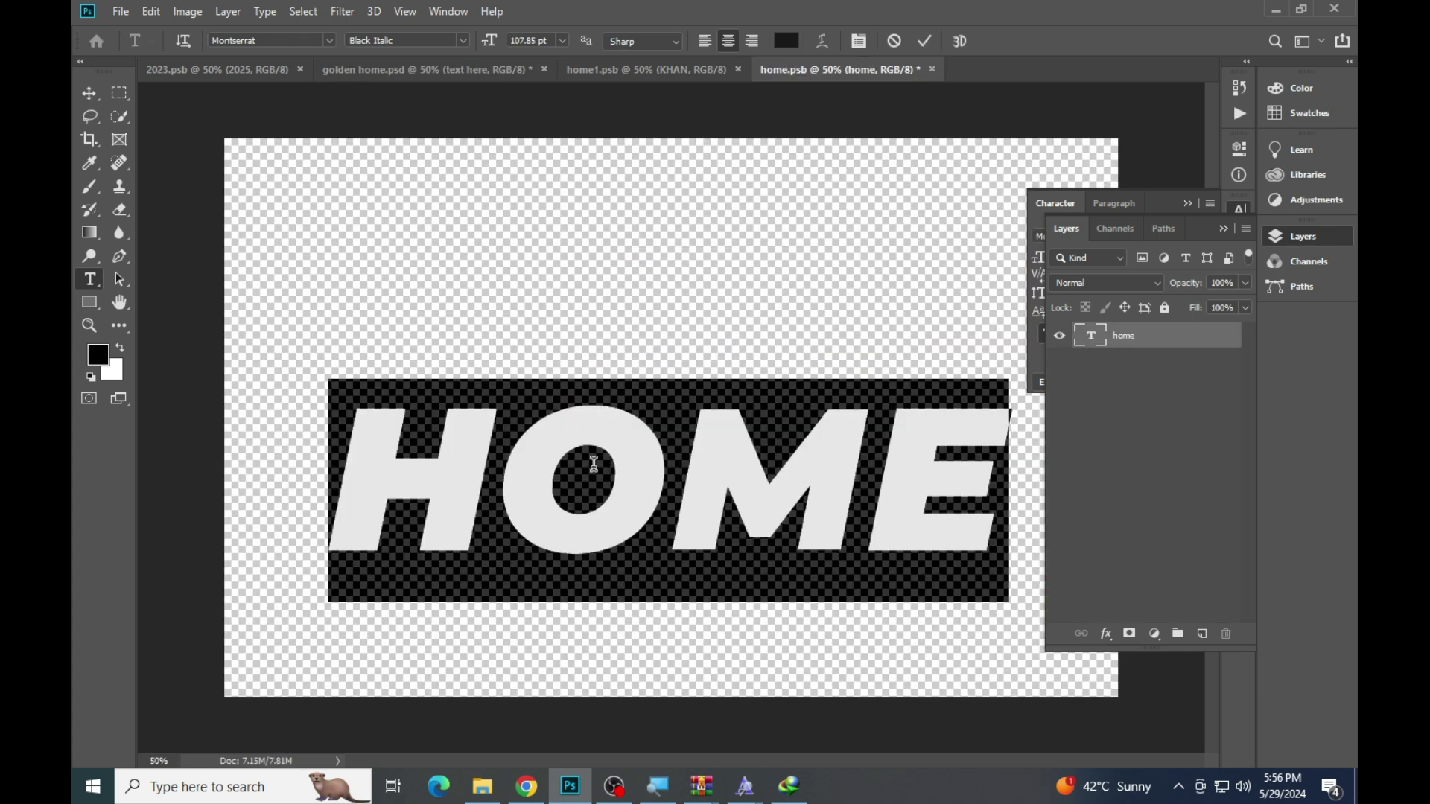
text(KHAN)
key(Escape)
Change the home1 smart object text from KHAN to AYESHA and return to golden home
click(617, 69)
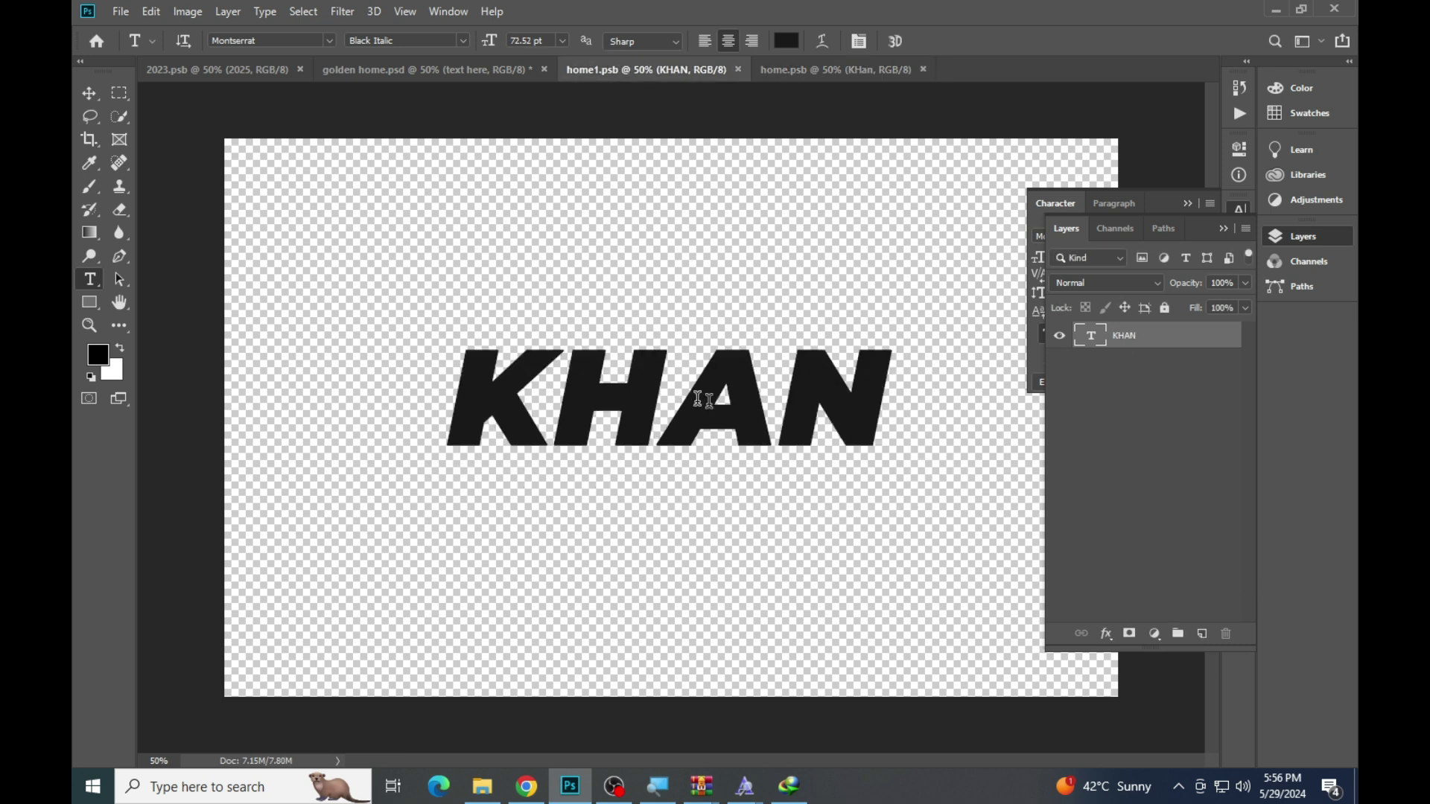
double_click(697, 397)
text(AYESHA)
click(578, 192)
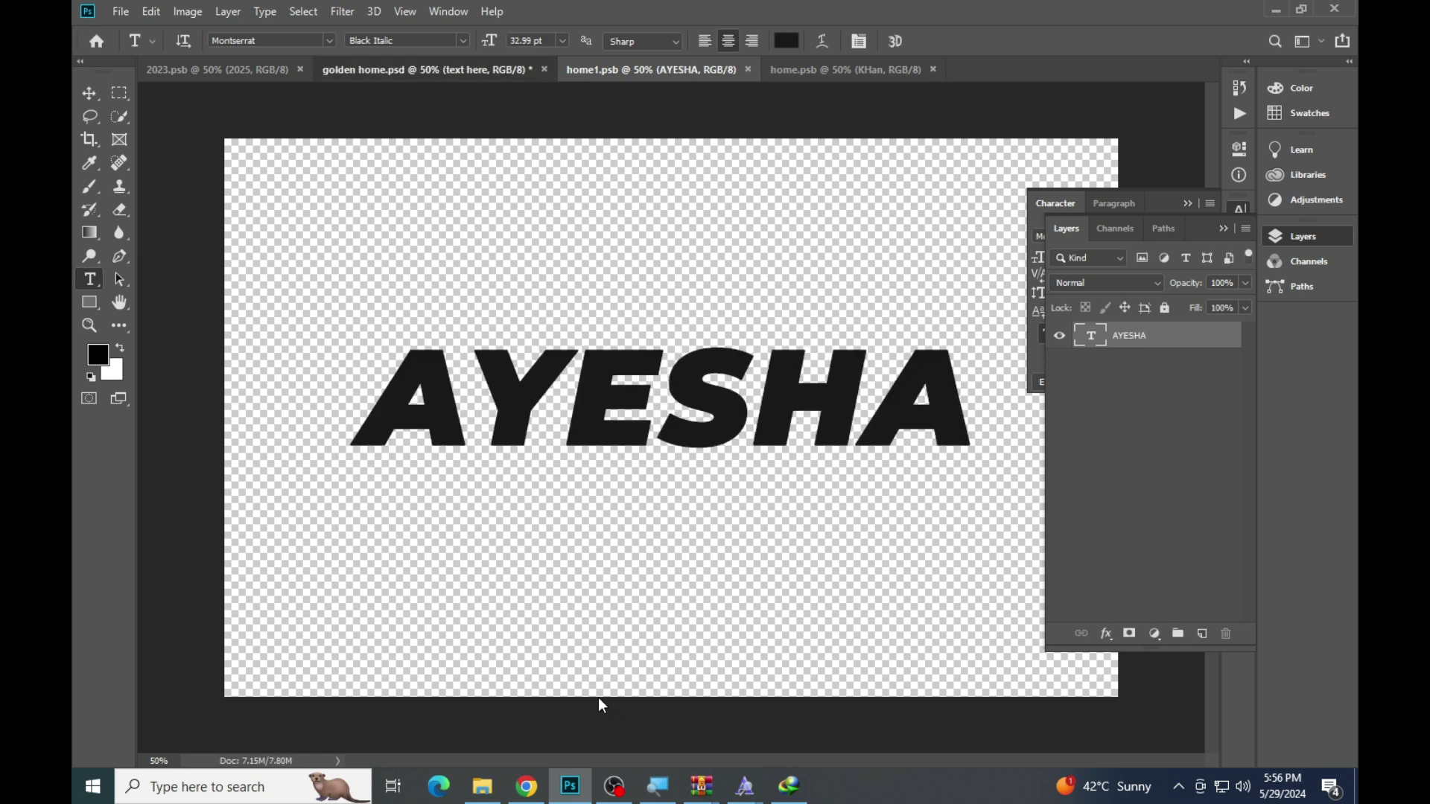
key(ctrl+shift+Tab)
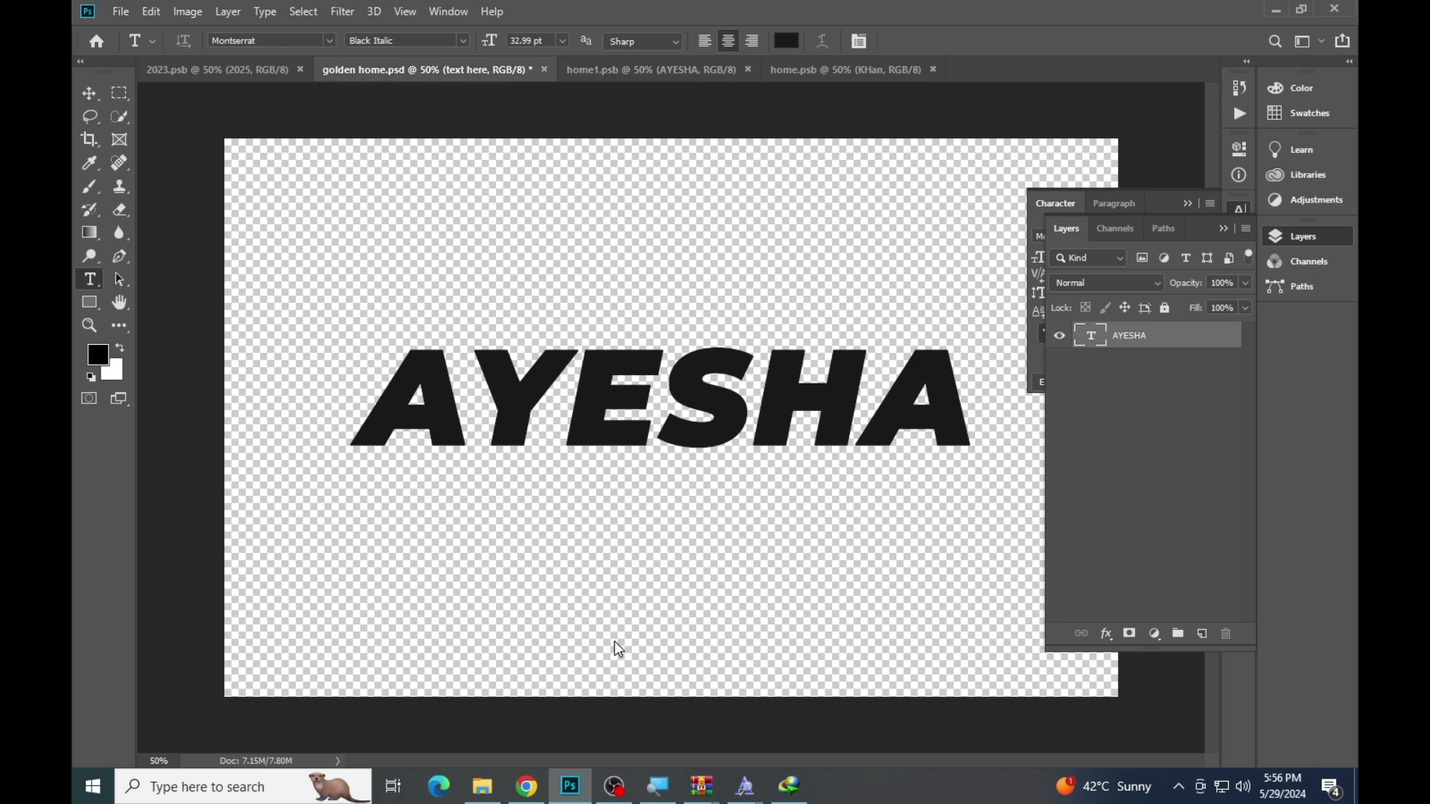
Zoom in on the lettering, show the confetti ribbon layer and hide the EDITABLE caption
click(88, 325)
click(707, 336)
right_click(555, 298)
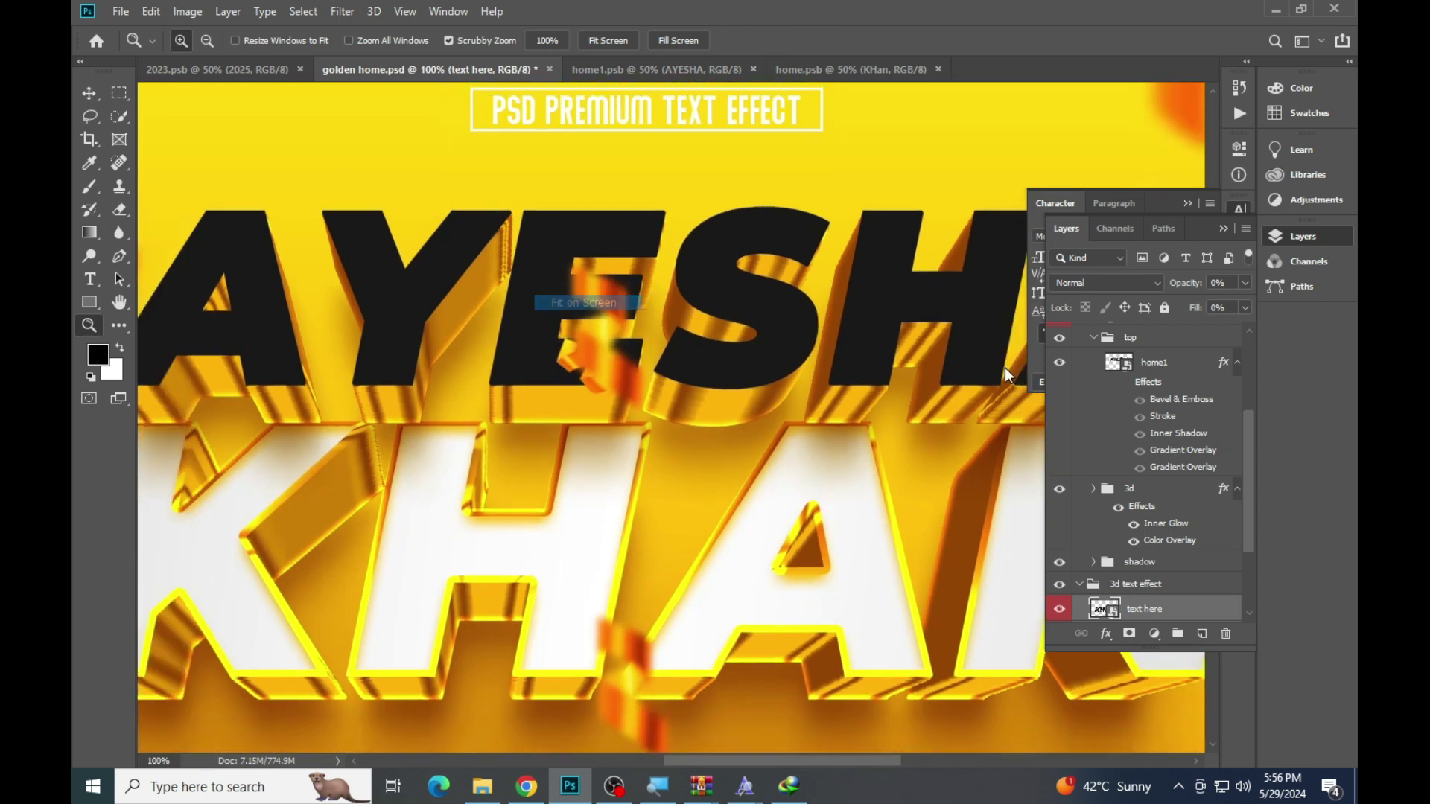
scroll(1151, 501, up, 2)
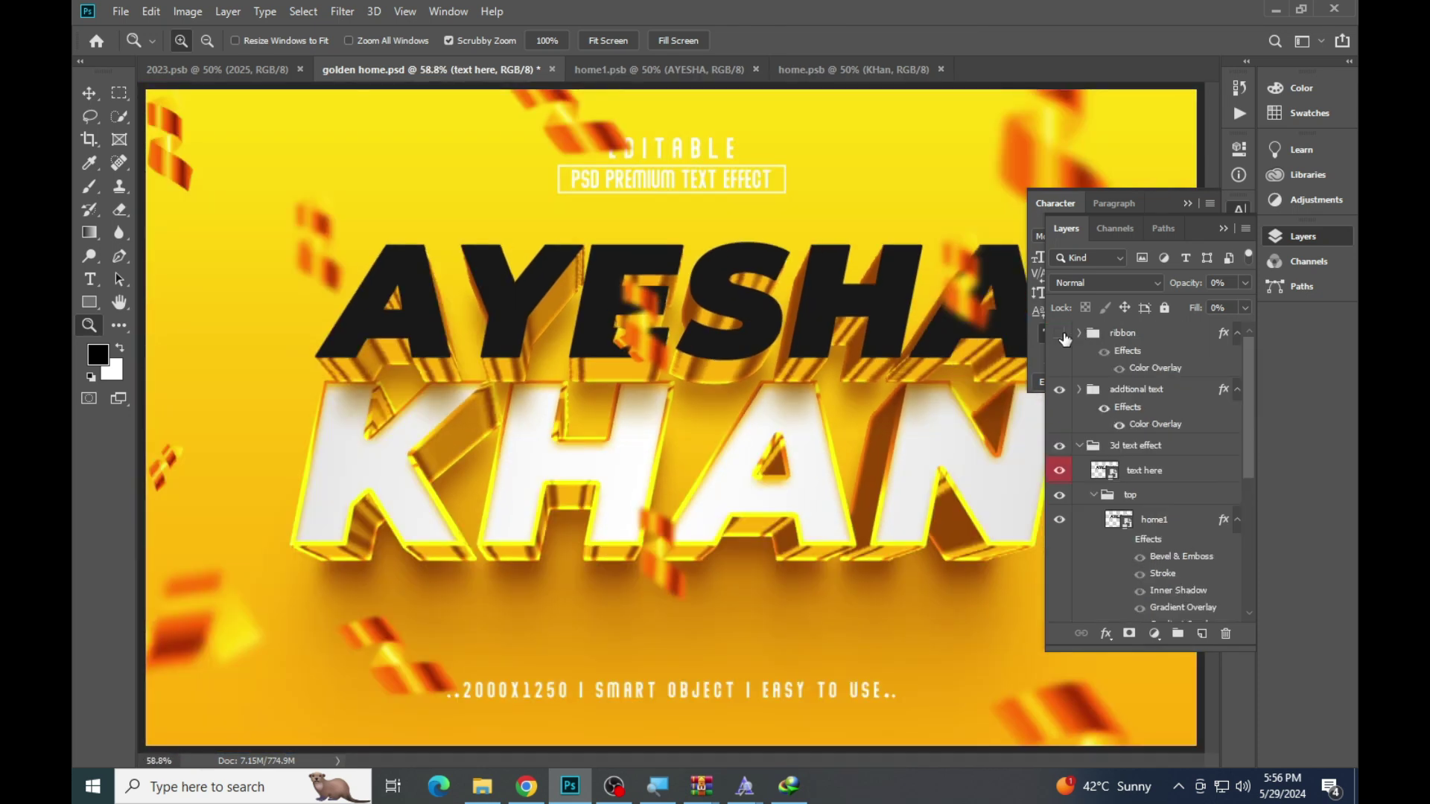
click(1061, 335)
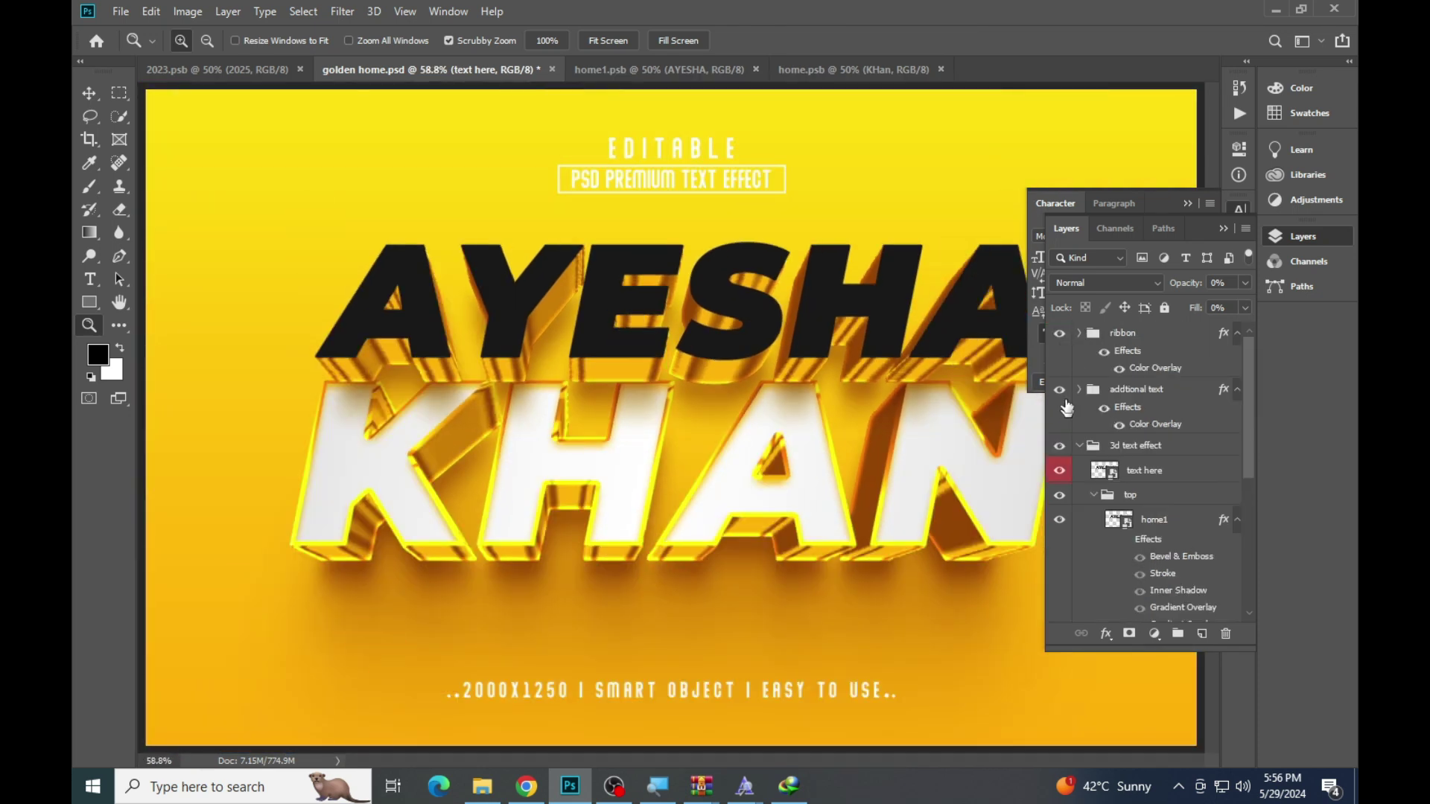
click(1060, 391)
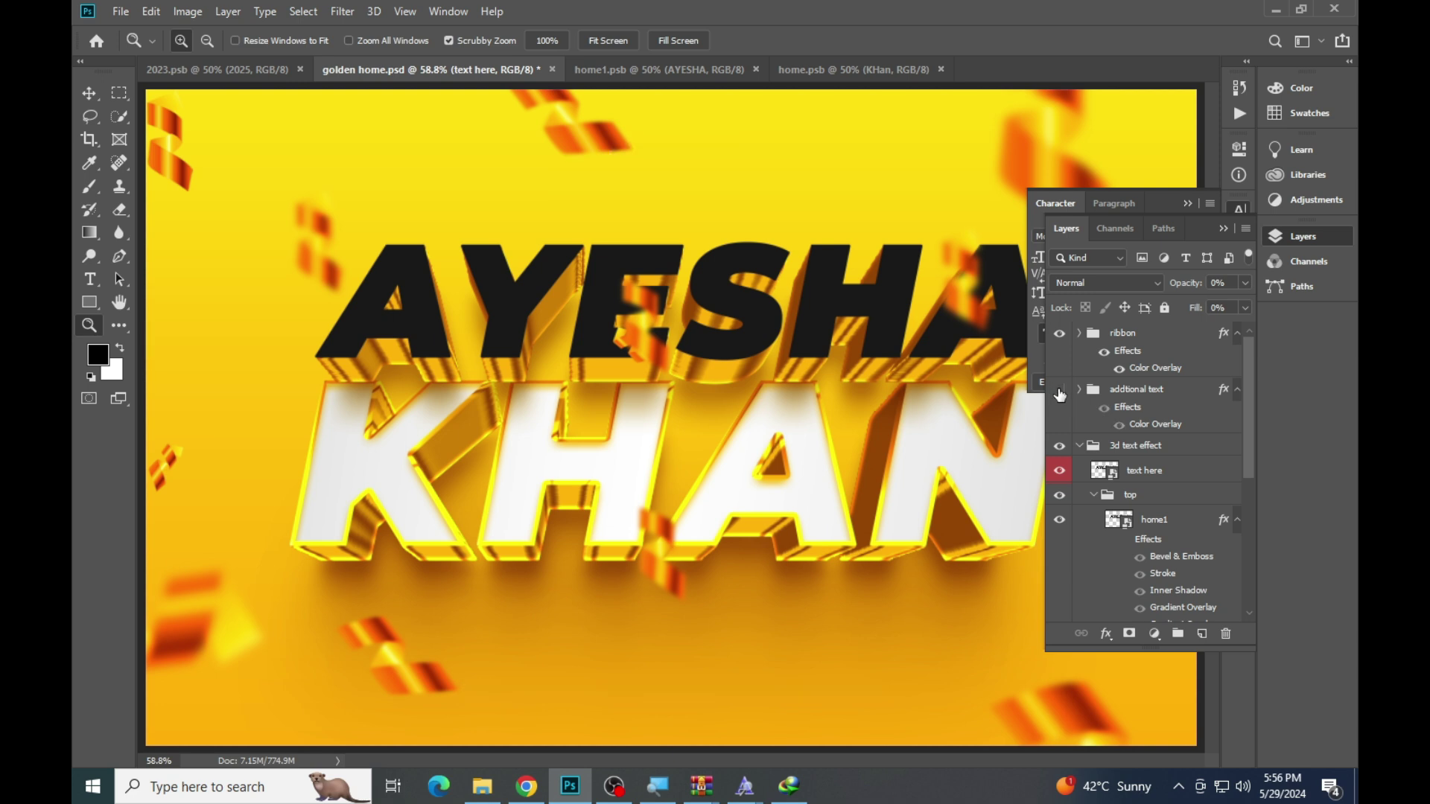
click(551, 70)
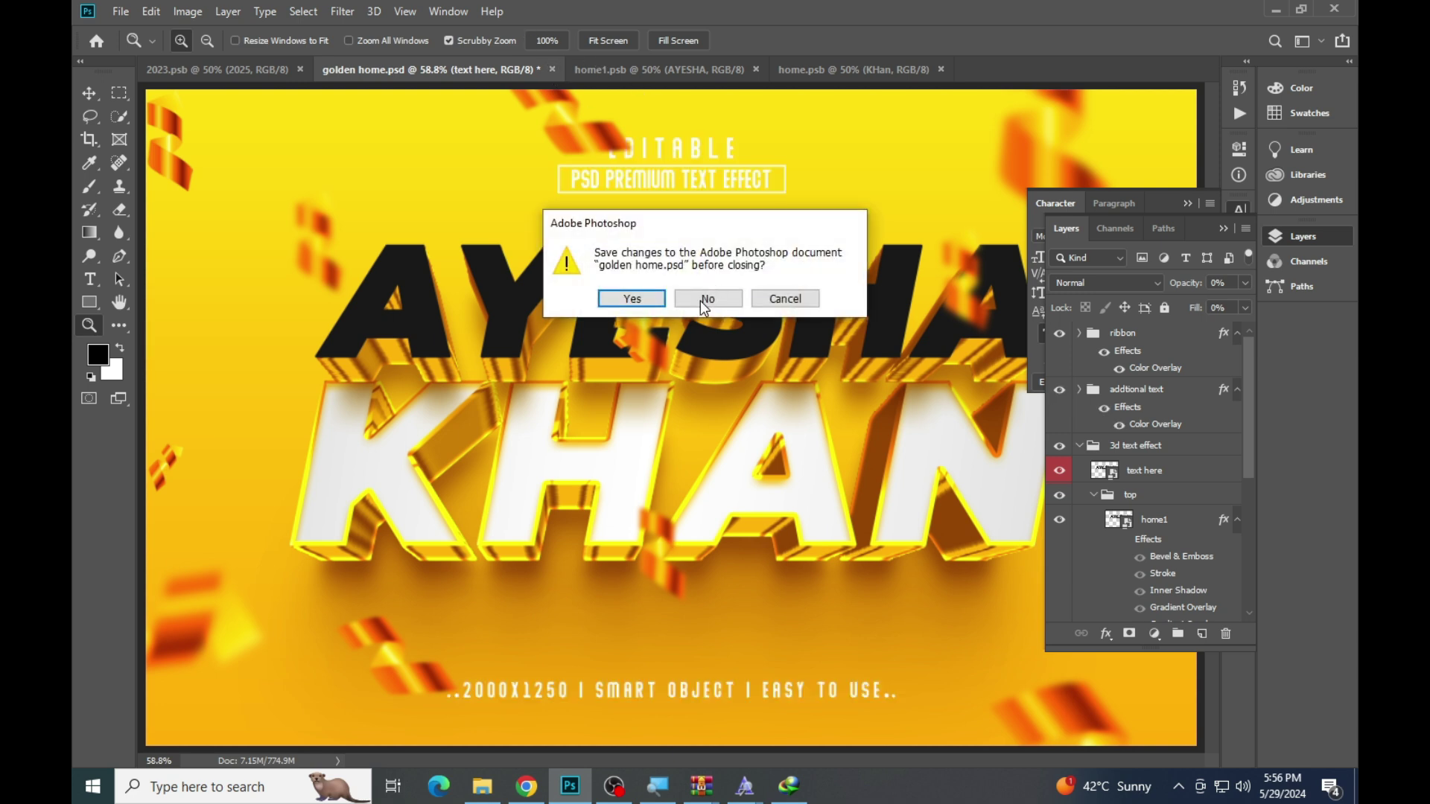
click(707, 298)
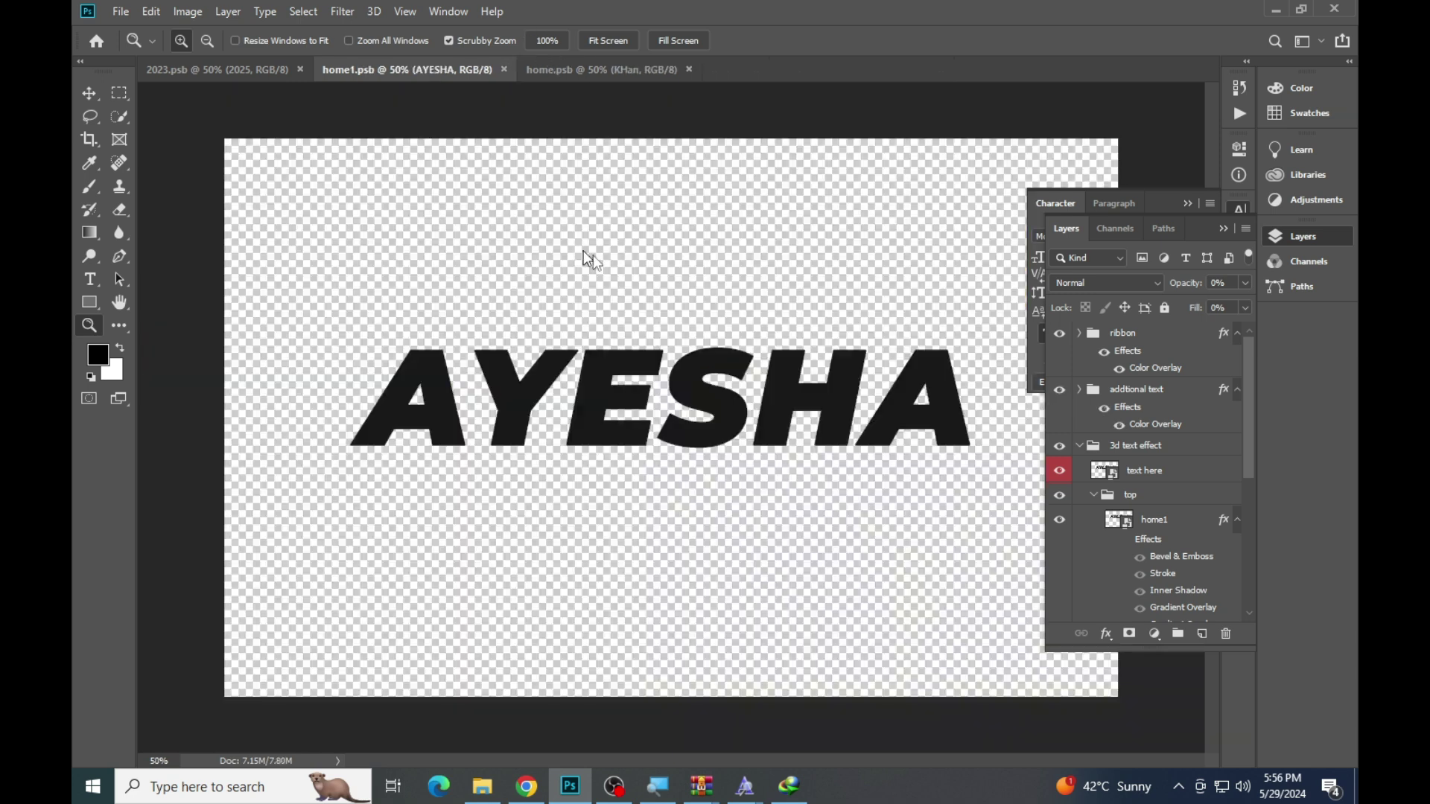
click(505, 70)
click(485, 69)
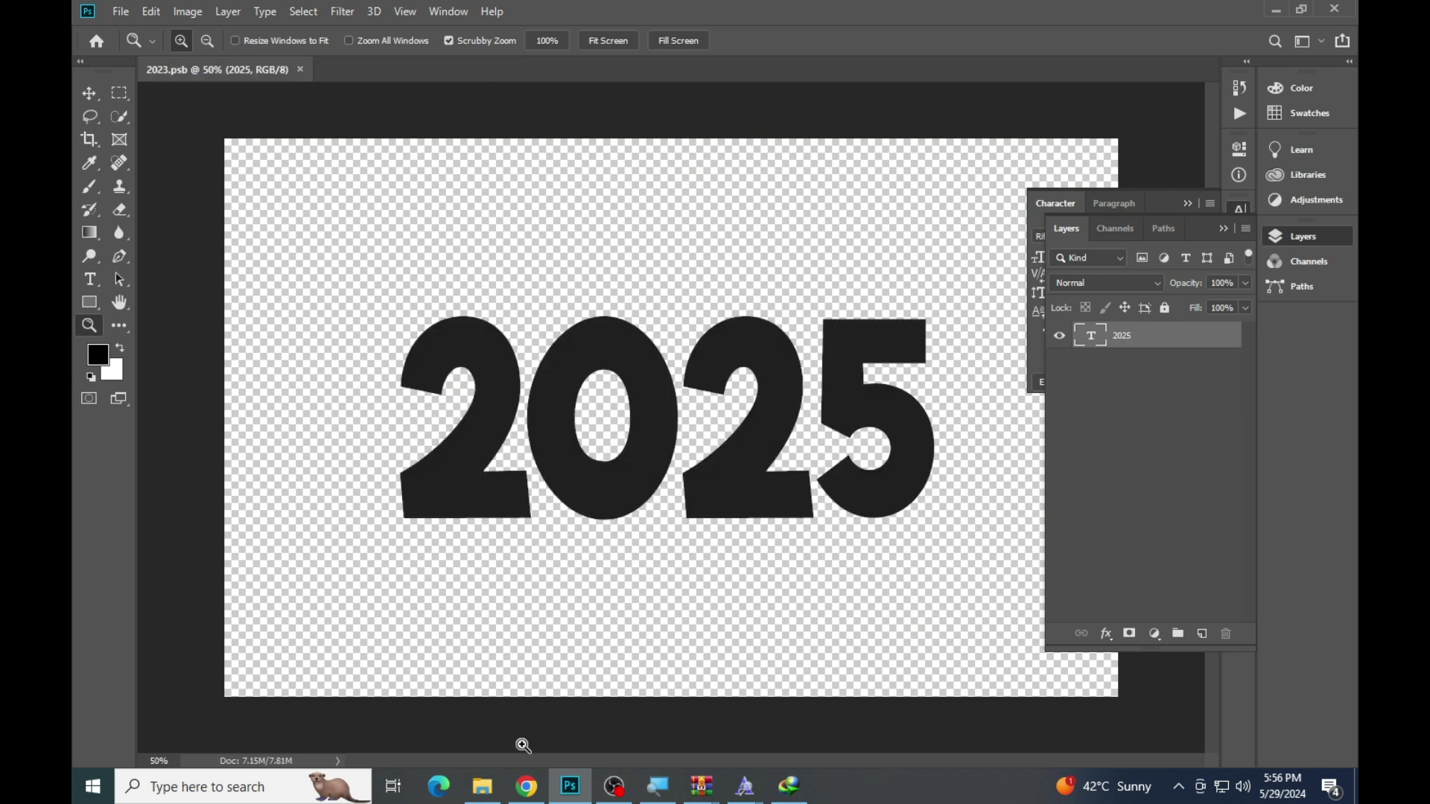
Open the history day PSD template from the template folder
click(483, 786)
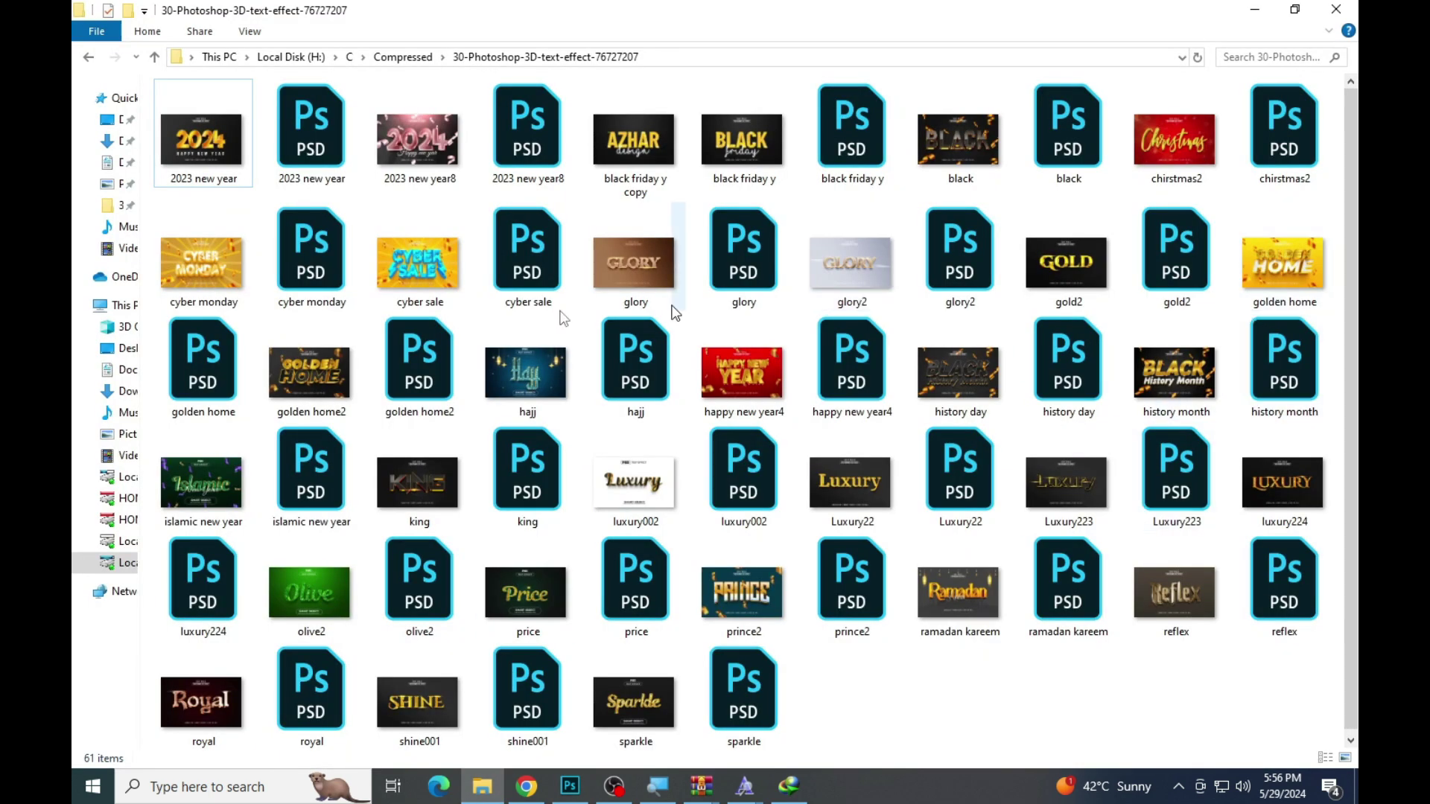
click(348, 379)
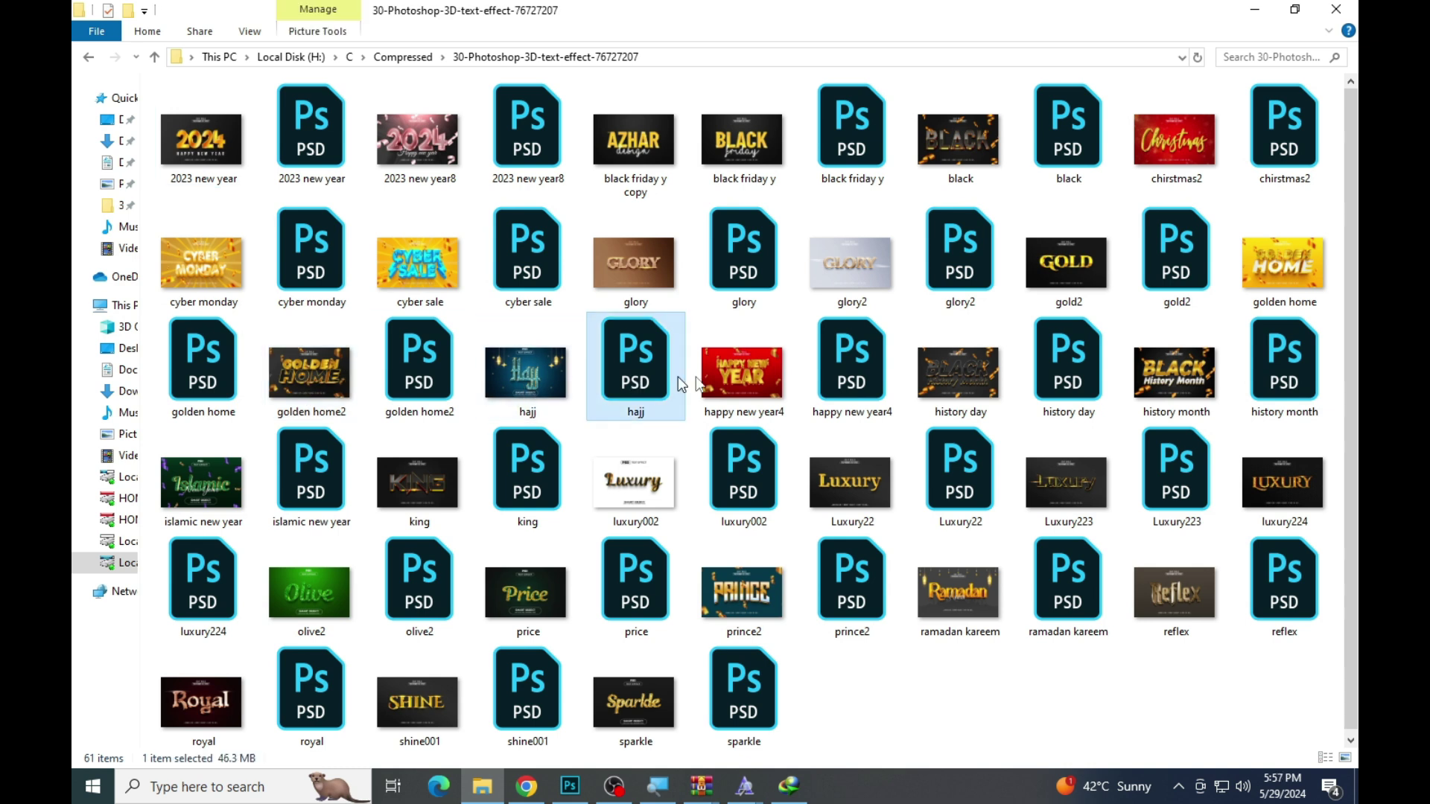
click(961, 373)
double_click(1066, 372)
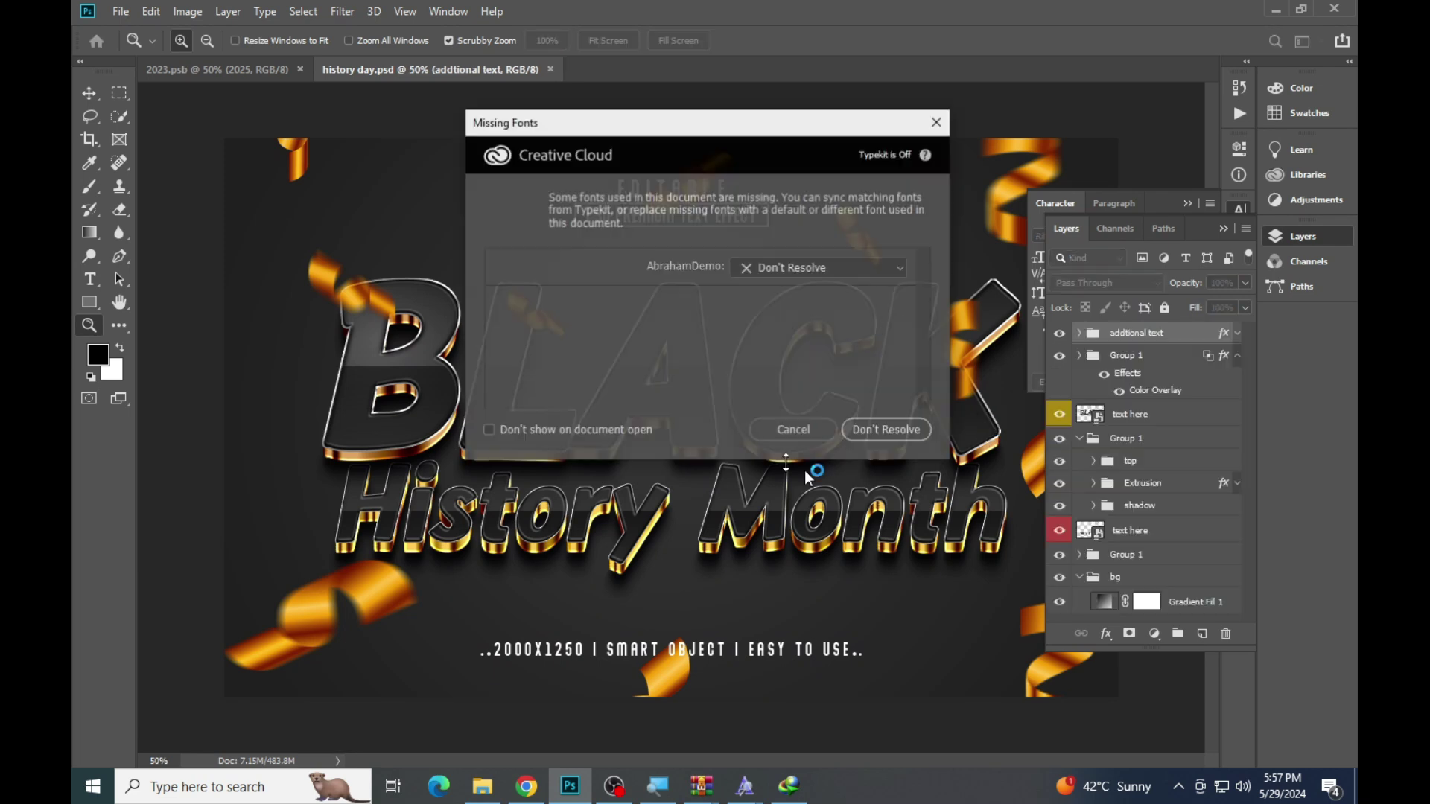
Open the main title smart object and fit its canvas in the window
click(794, 425)
double_click(1091, 414)
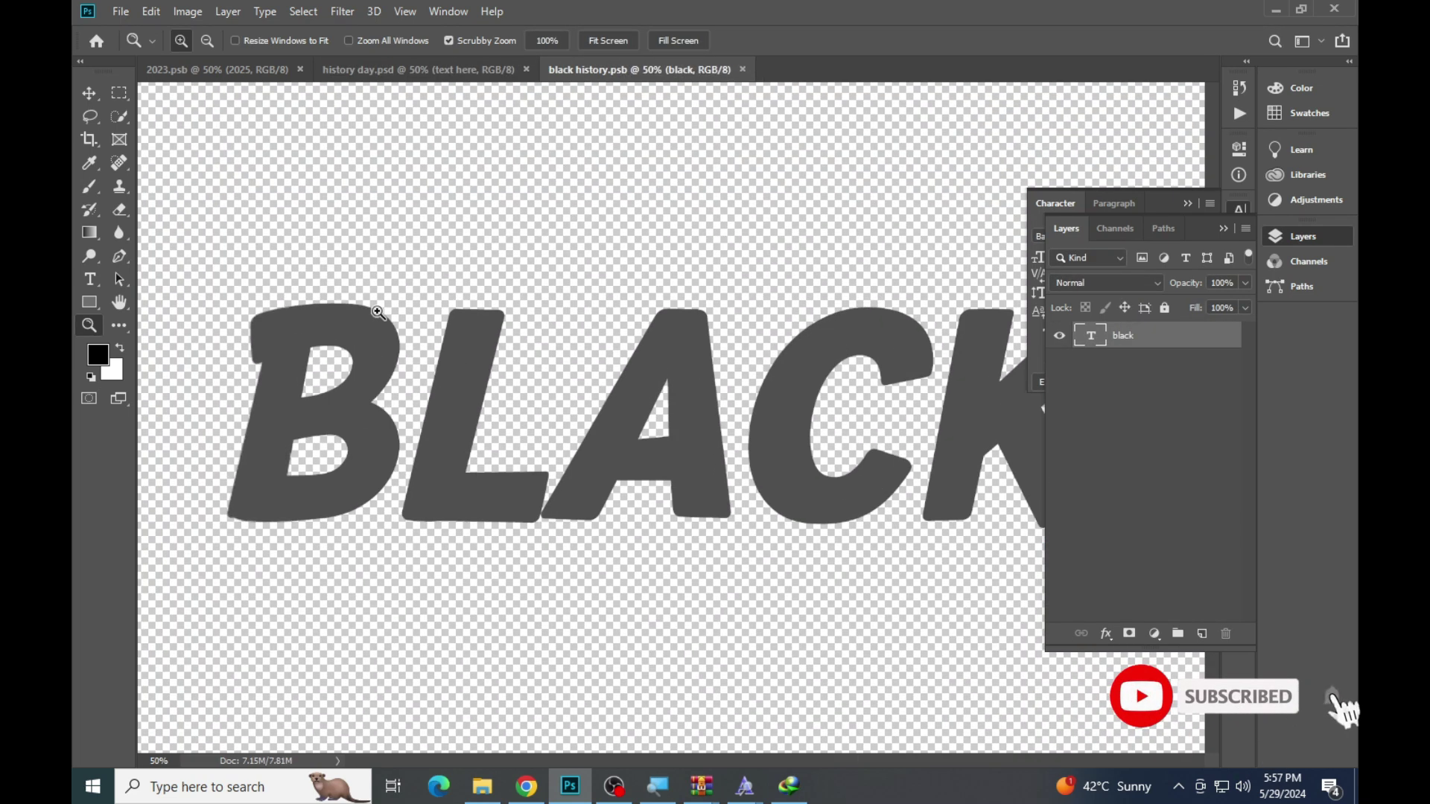
right_click(379, 313)
click(430, 332)
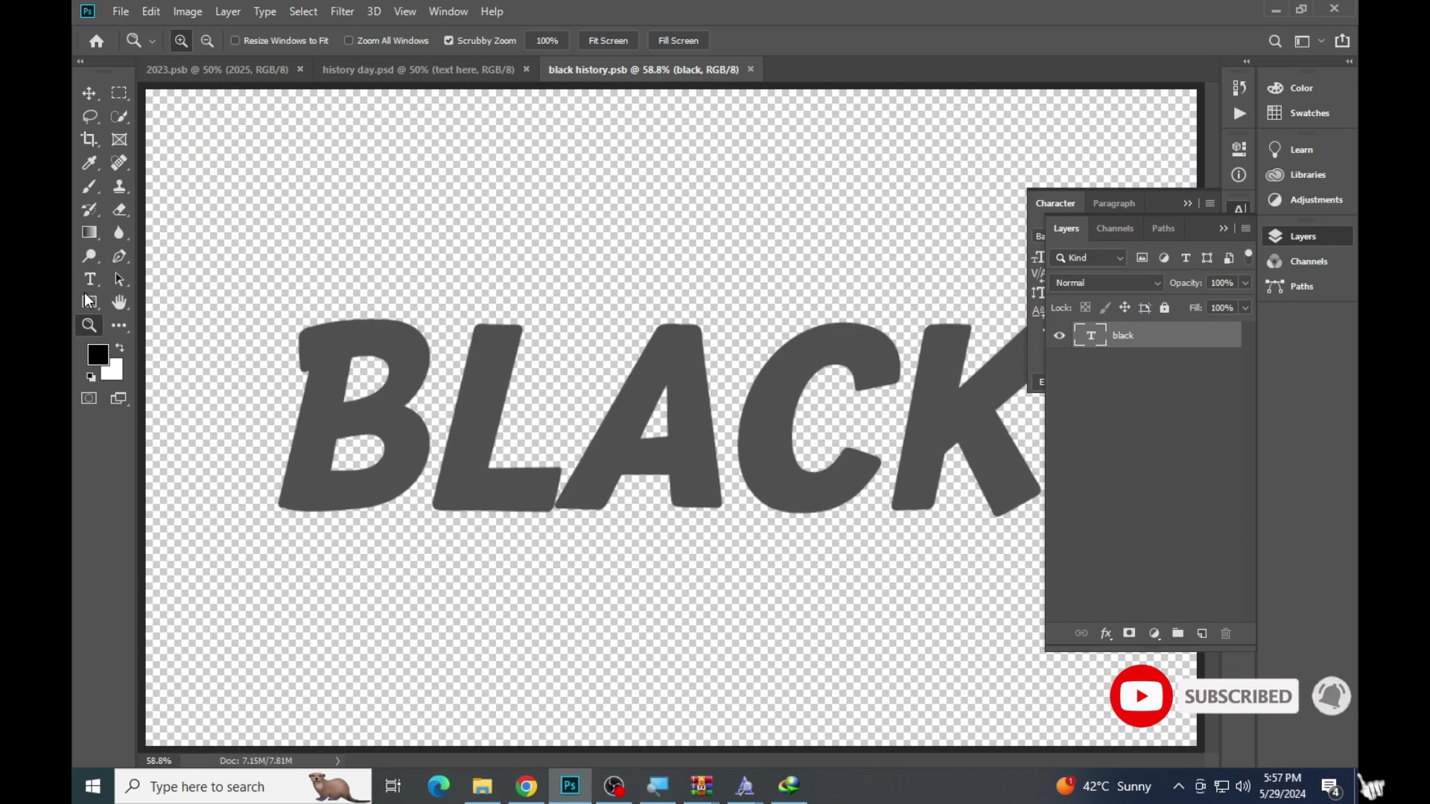
Replace BLACK with FAMOUS, resize it to fit, and save it back into the poster
click(90, 280)
click(624, 374)
key(ctrl+a)
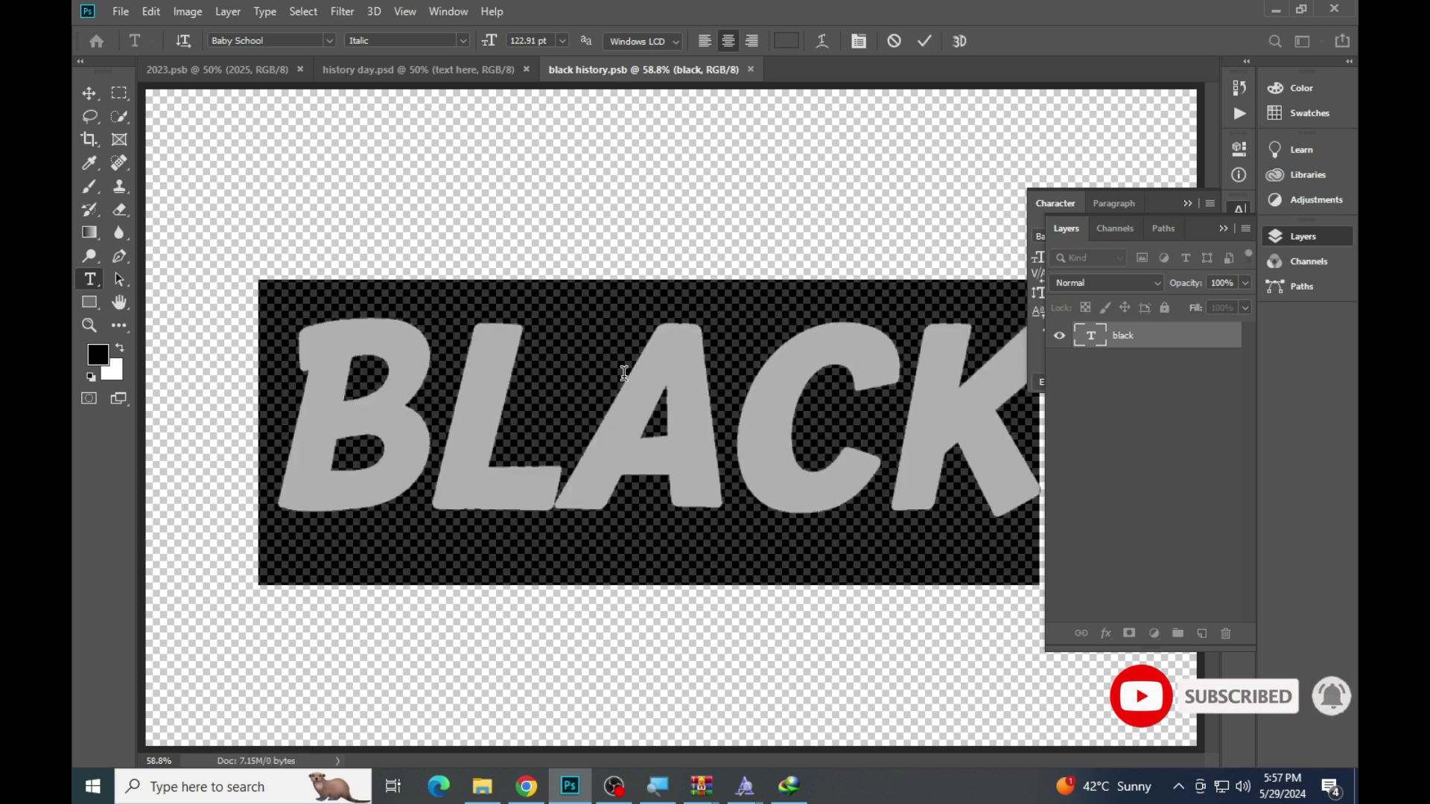
text(FAMOUS)
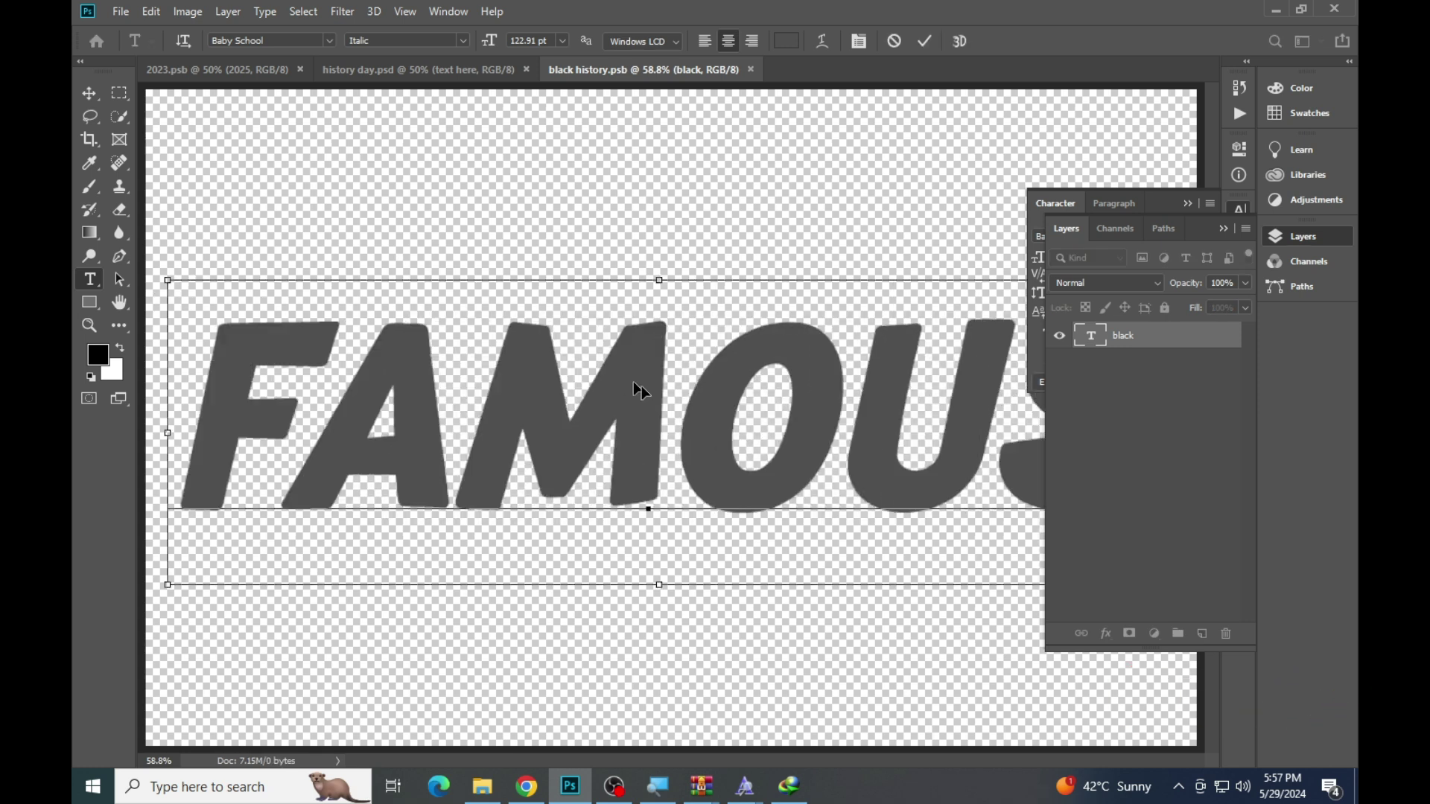
key(ctrl+a)
drag(485, 40, 473, 49)
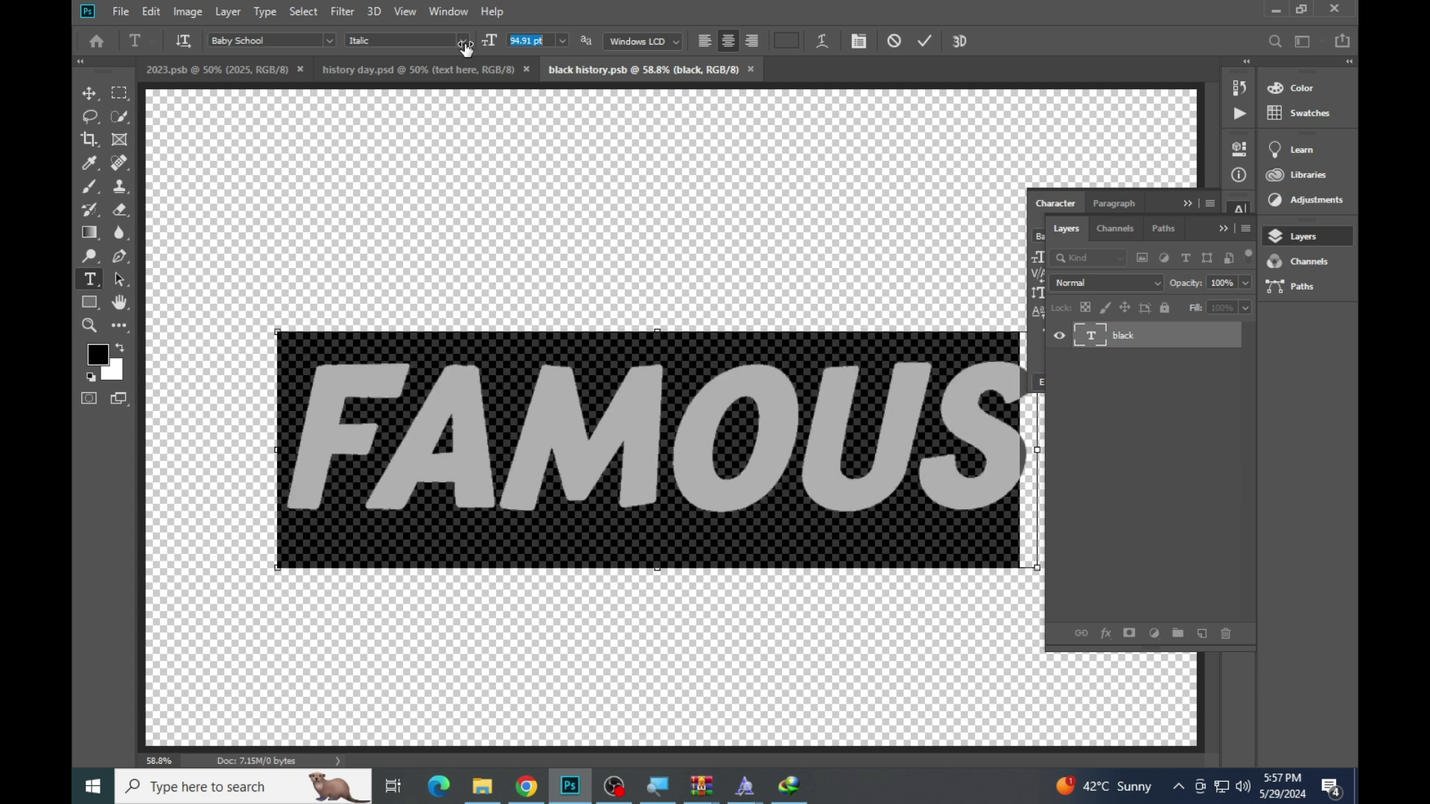
key(ctrl+Return)
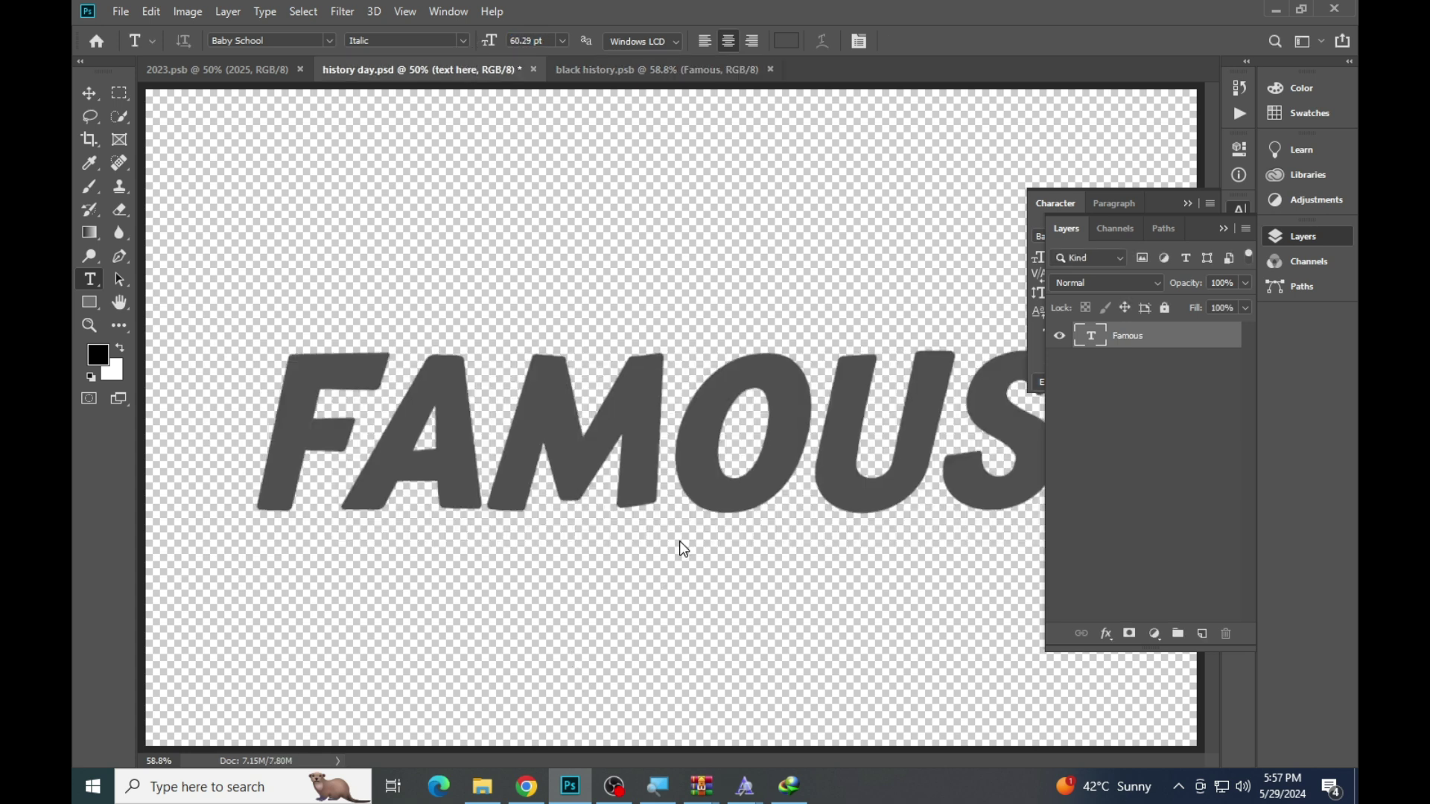
key(ctrl+shift+Tab)
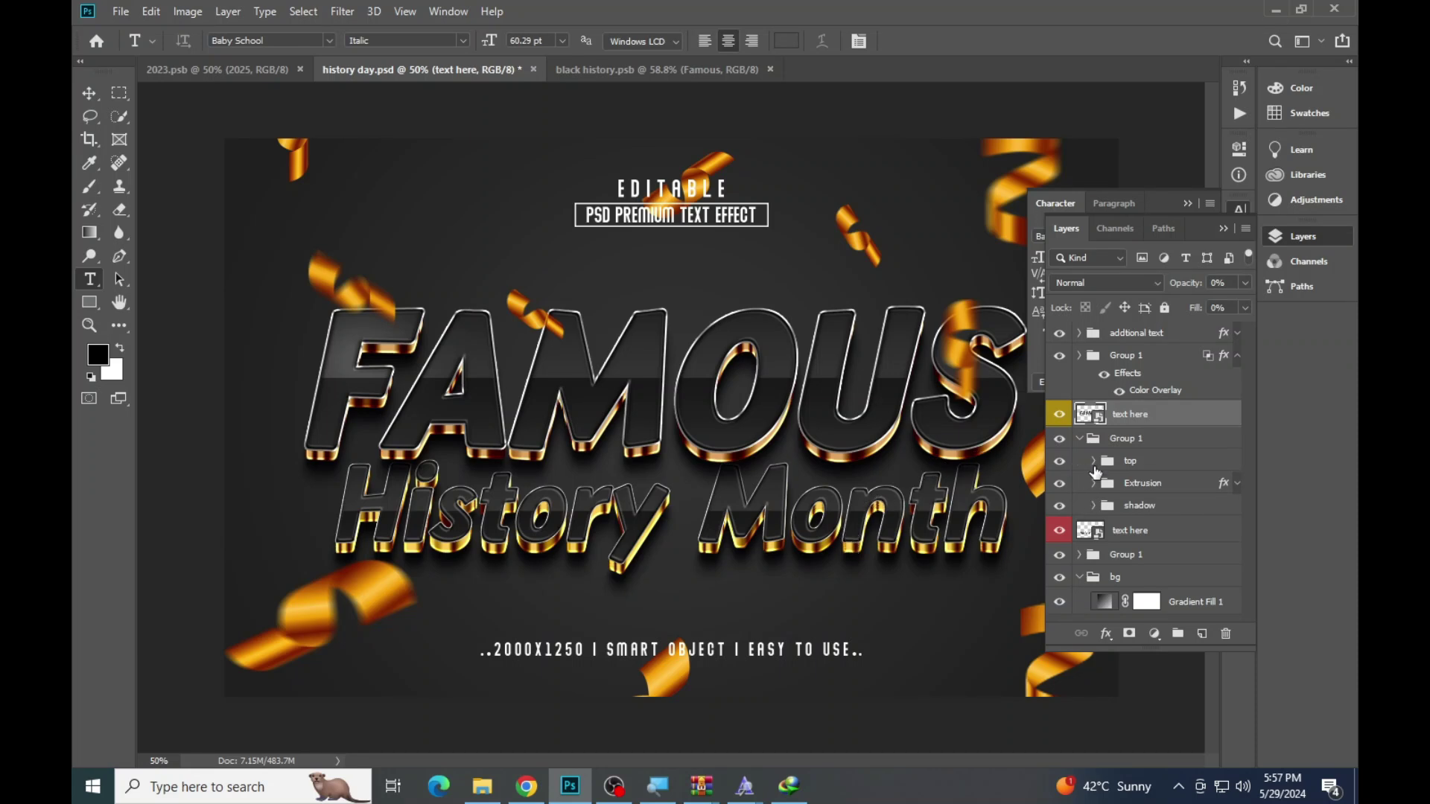
Replace the subtitle smart object's History Month text with EDITOGRAPHY and commit it
double_click(1102, 539)
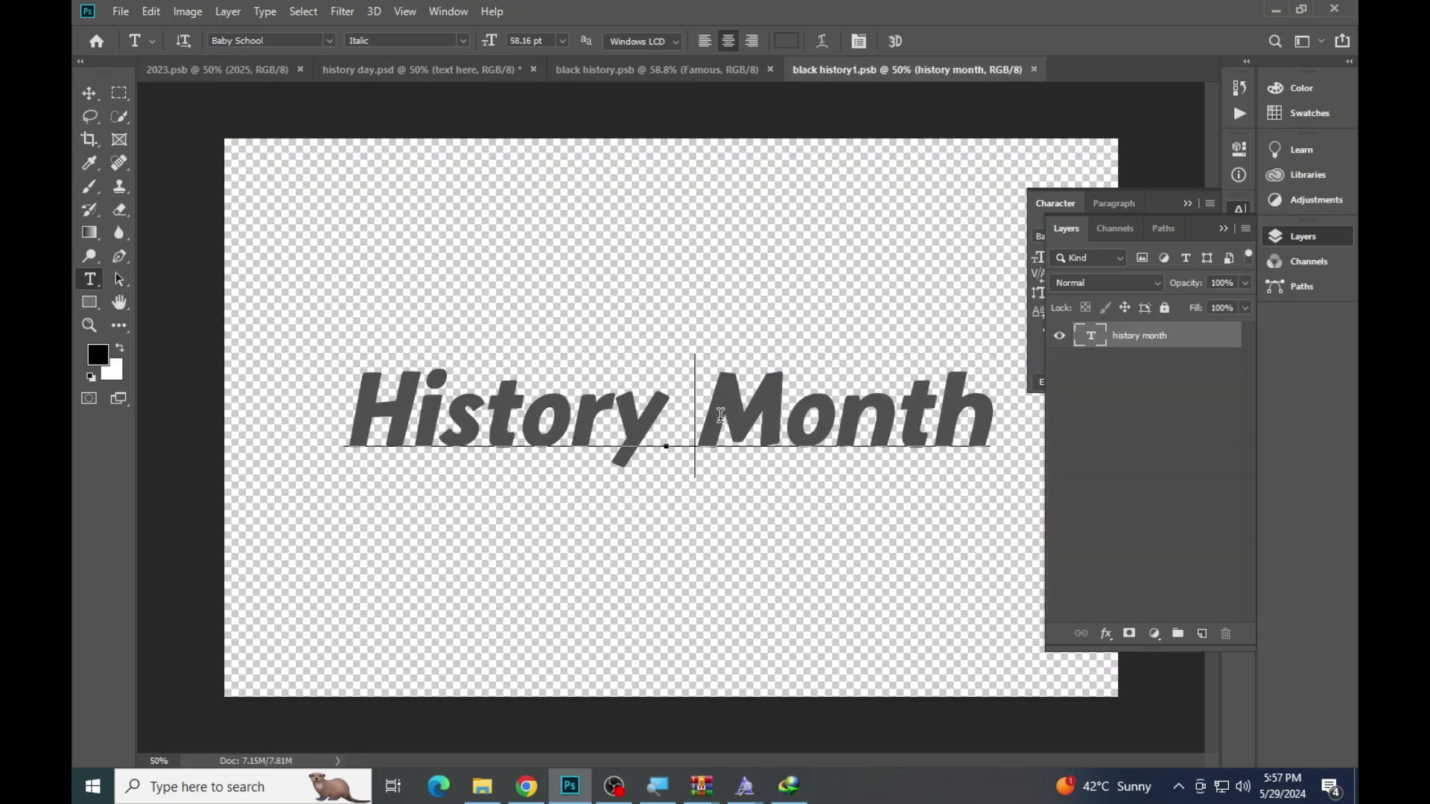
triple_click(721, 415)
key(ctrl+a)
text(EDIT)
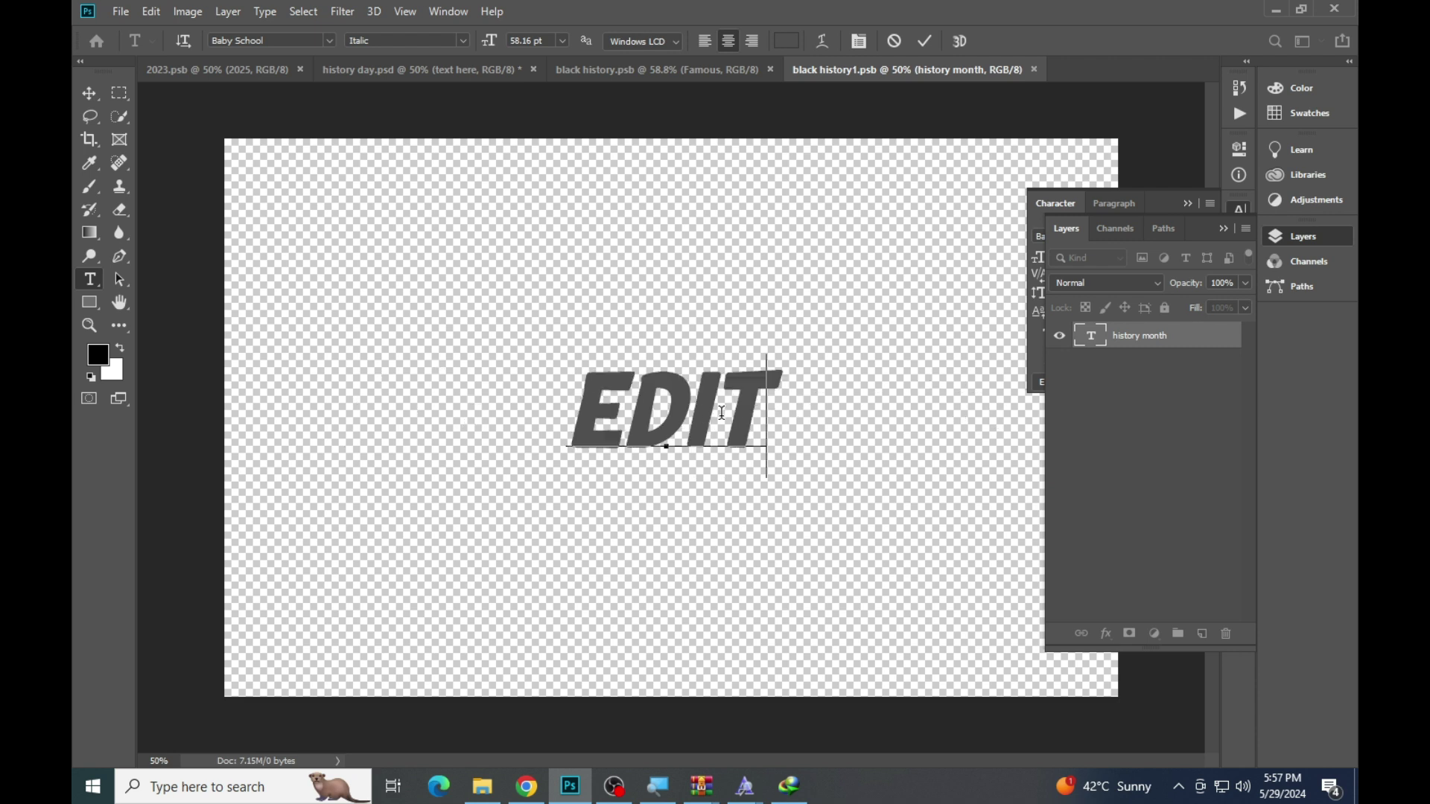
text(OGR)
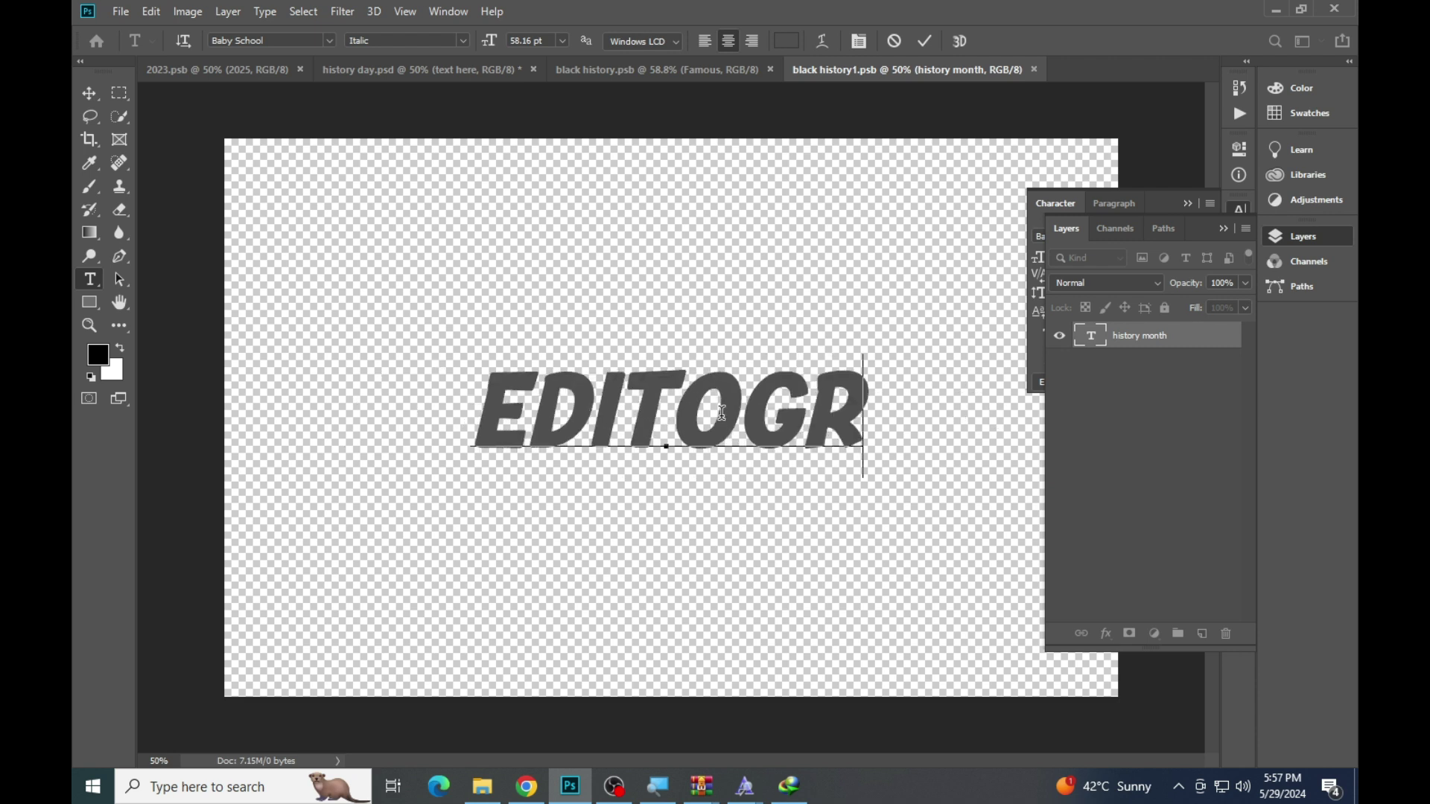
text(APHY)
key(ctrl+Return)
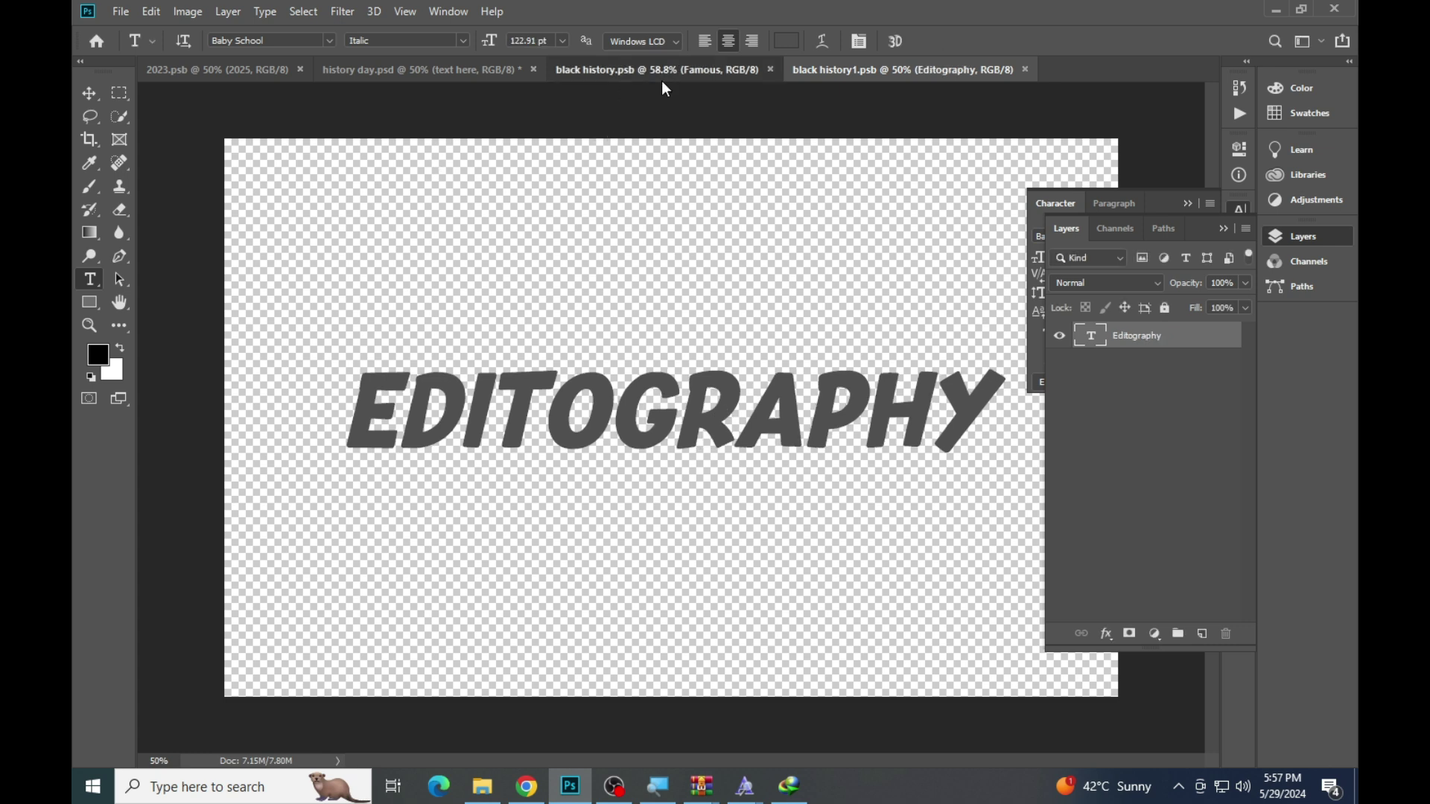
Return to the history day poster, collapse the side panels, and fit it on screen
click(662, 78)
click(393, 78)
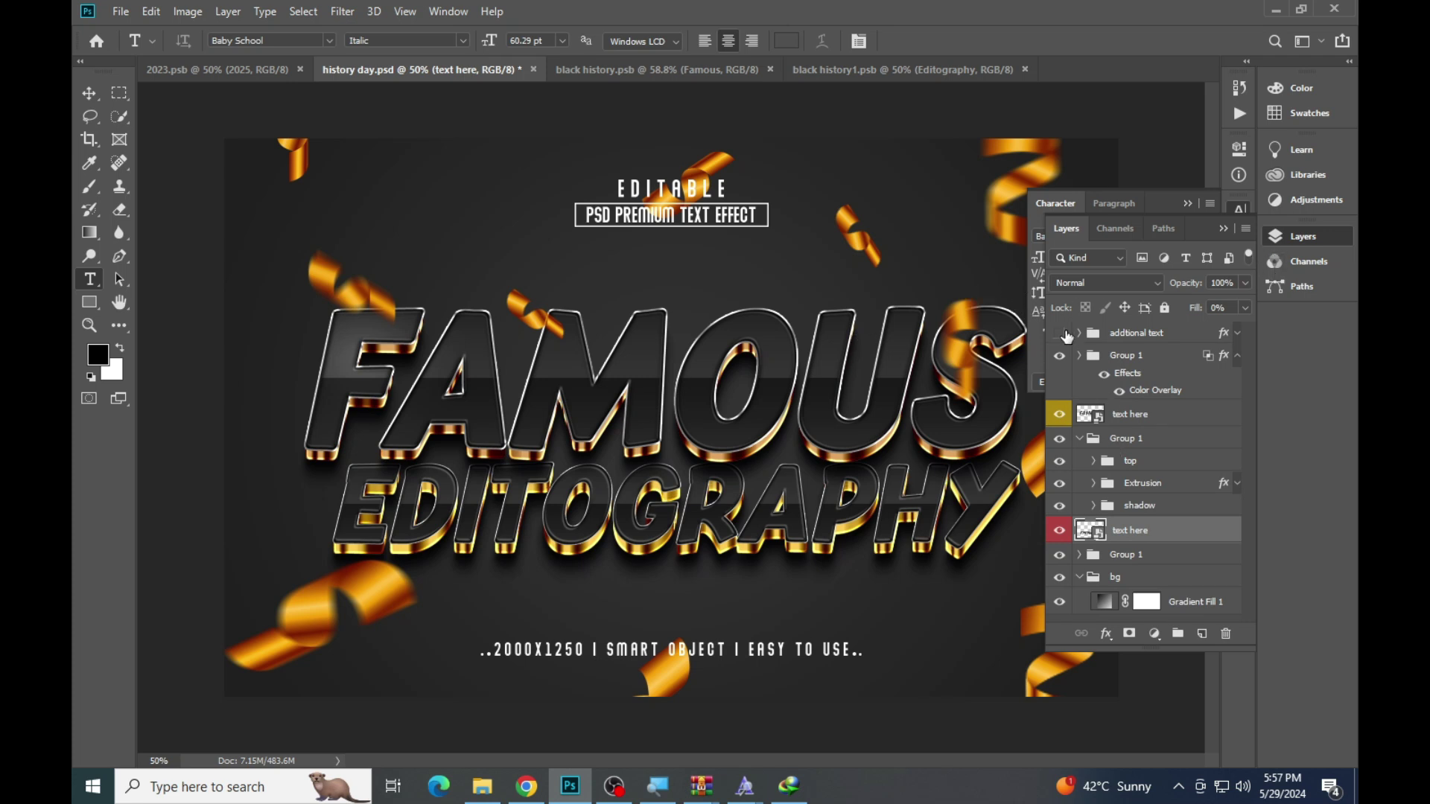
click(1299, 237)
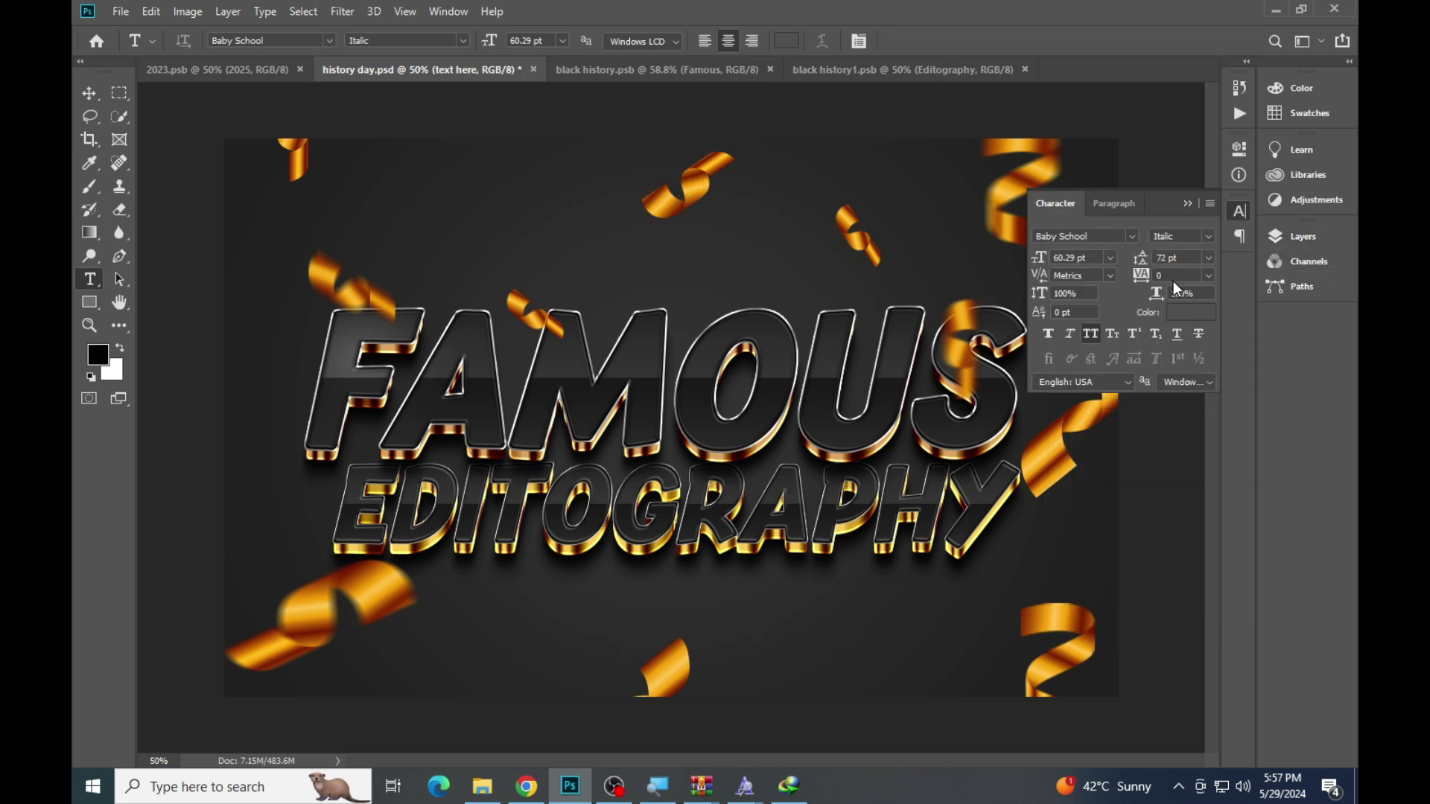
click(1232, 217)
click(89, 326)
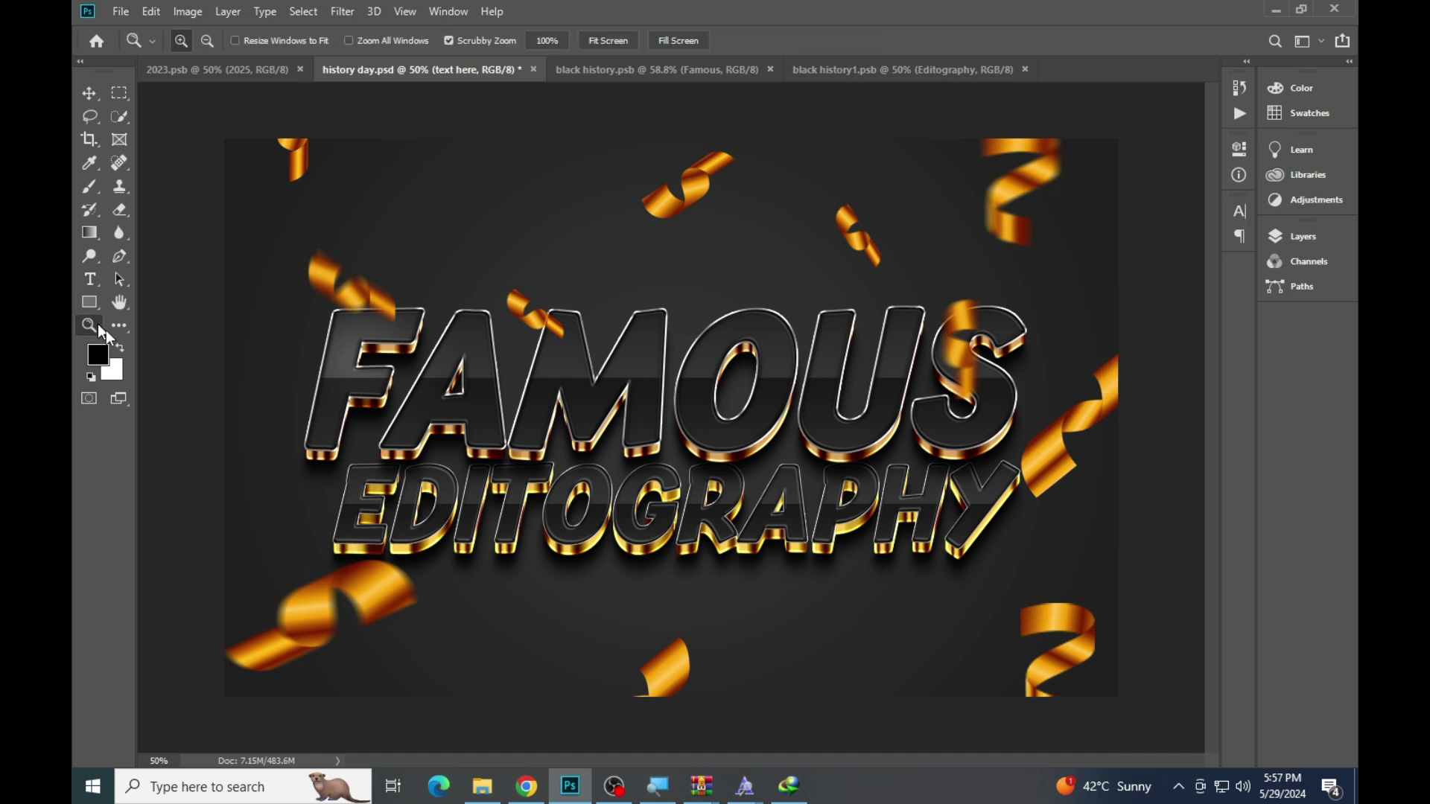
click(812, 417)
right_click(548, 343)
click(566, 340)
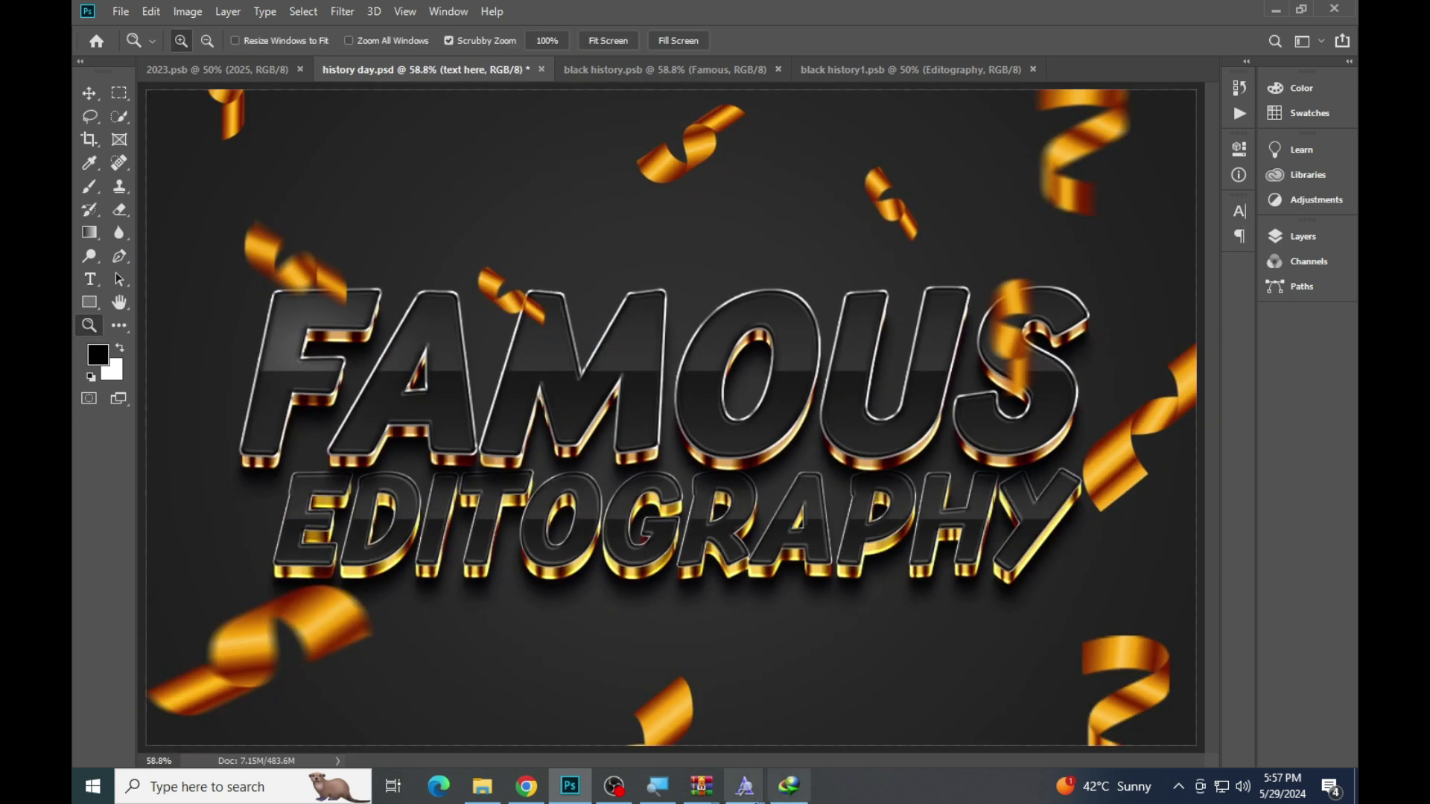
Preview the king and Luxury223 template images from the templates folder
click(483, 787)
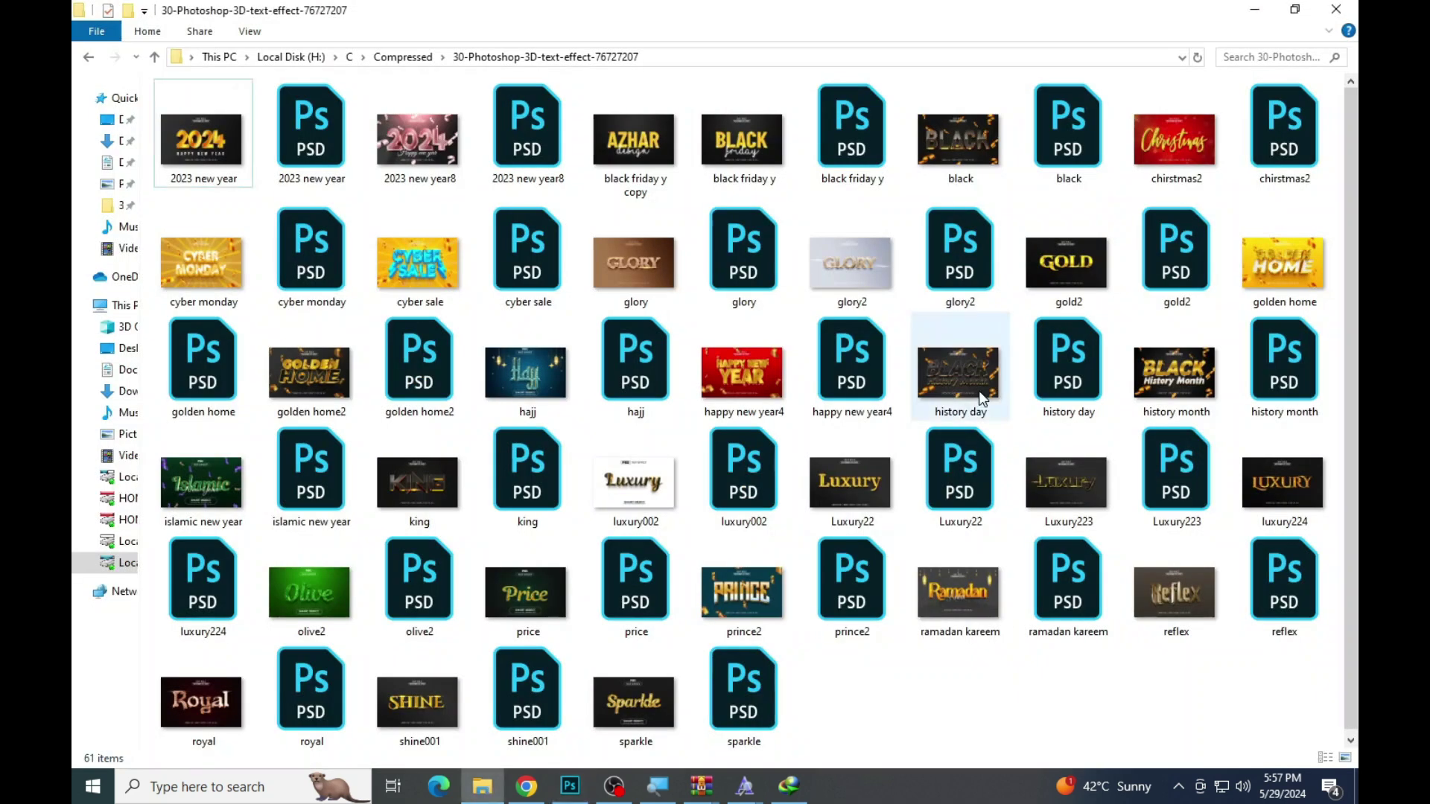
click(1142, 377)
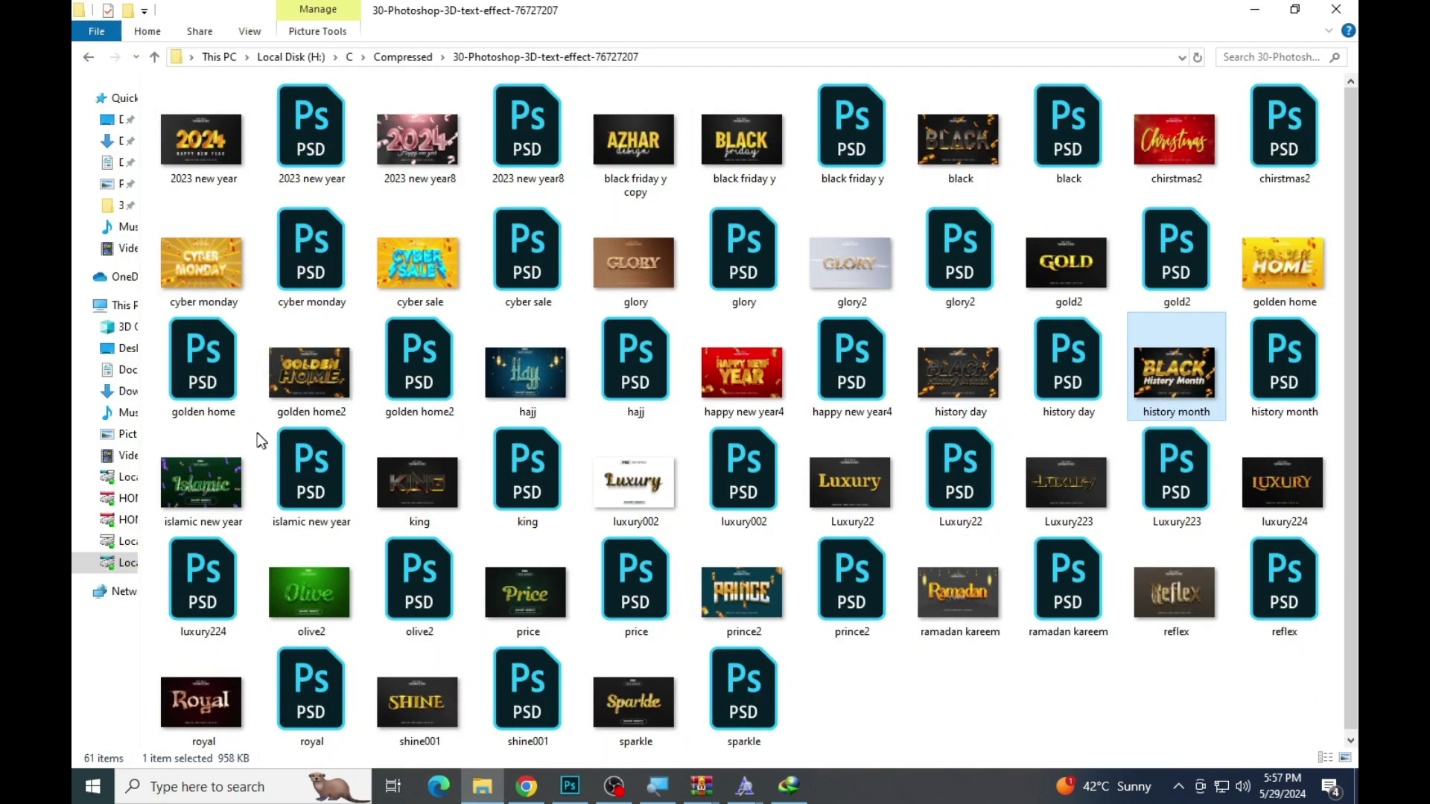
click(195, 480)
double_click(444, 480)
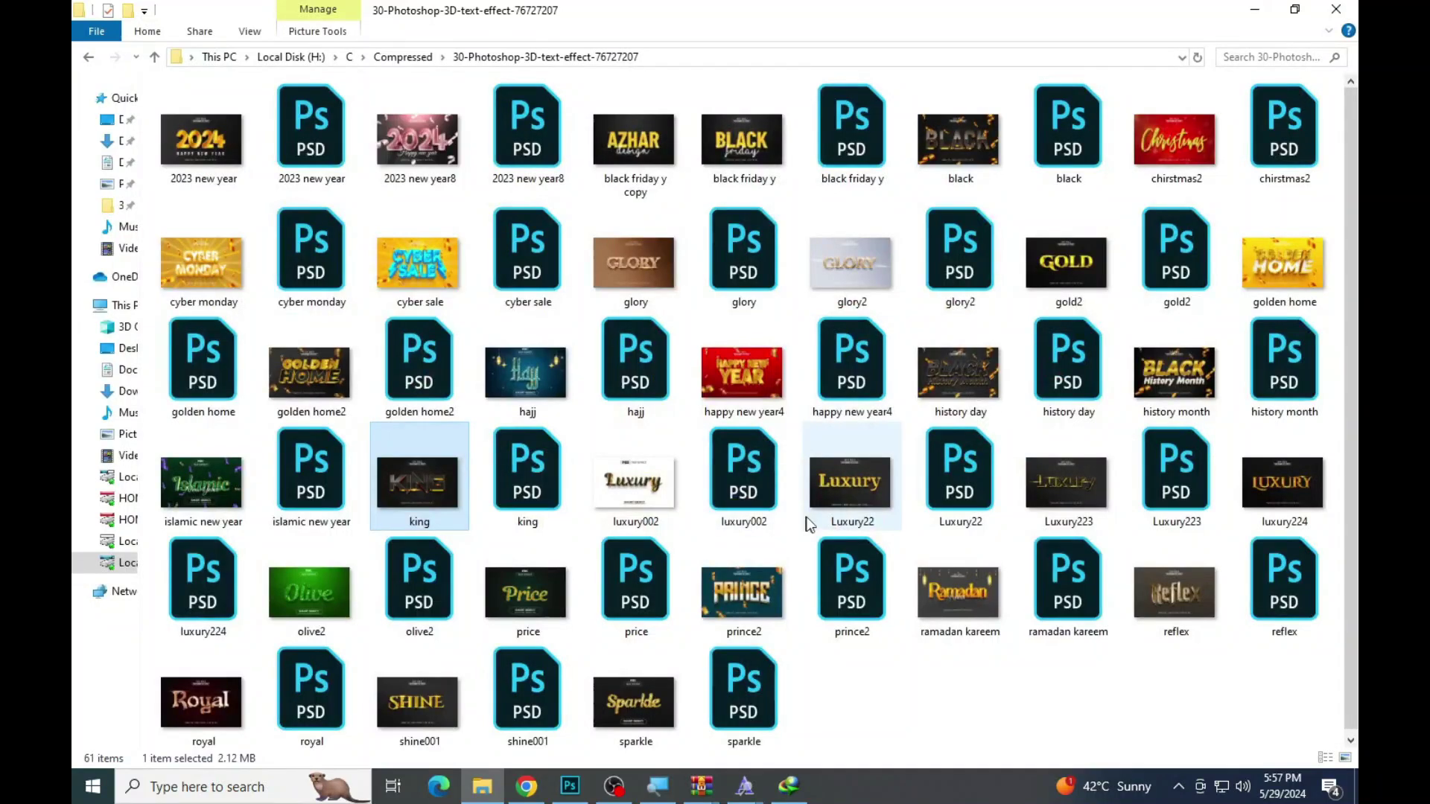
click(850, 480)
double_click(1031, 479)
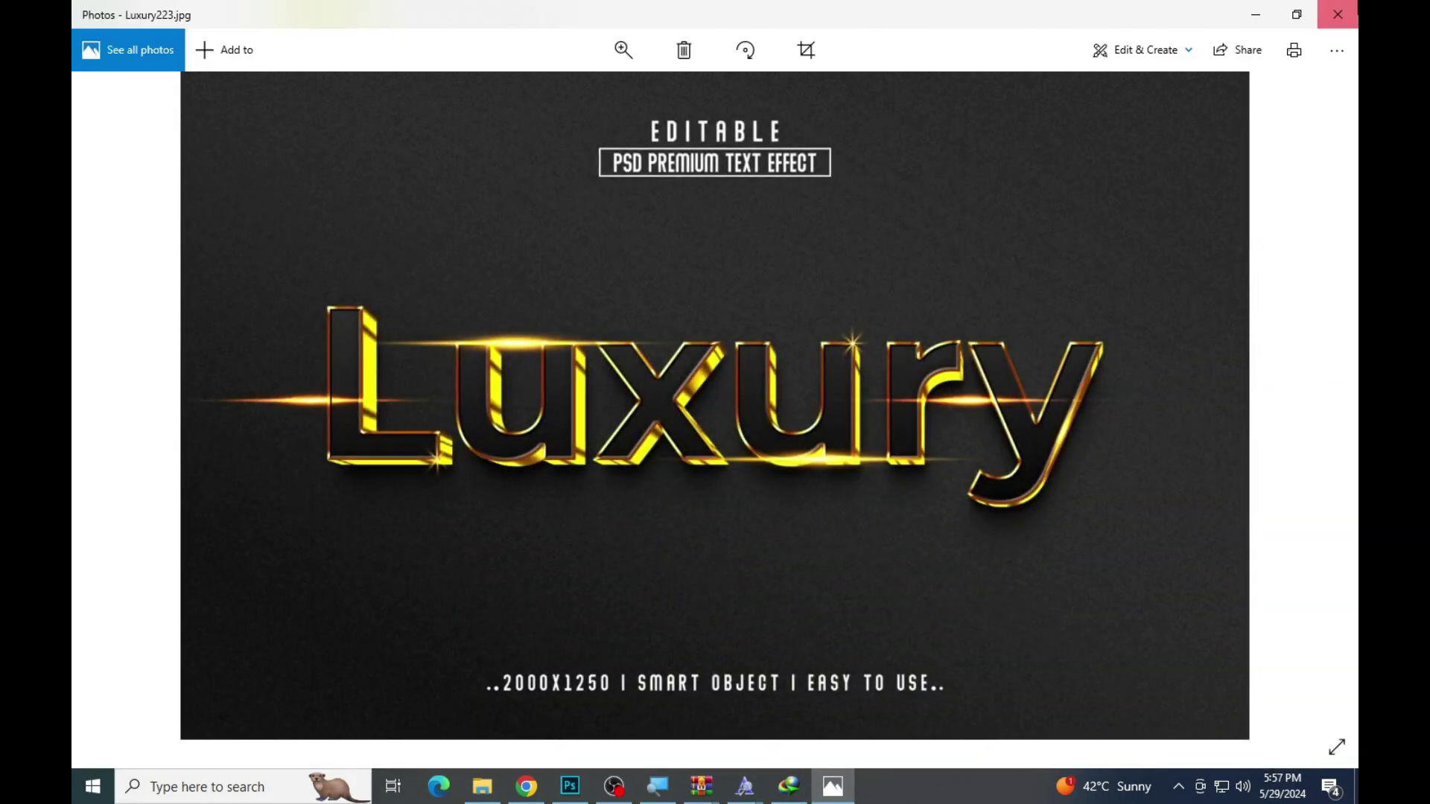
Close the preview and open the prince2 PSD template in Photoshop
click(1338, 14)
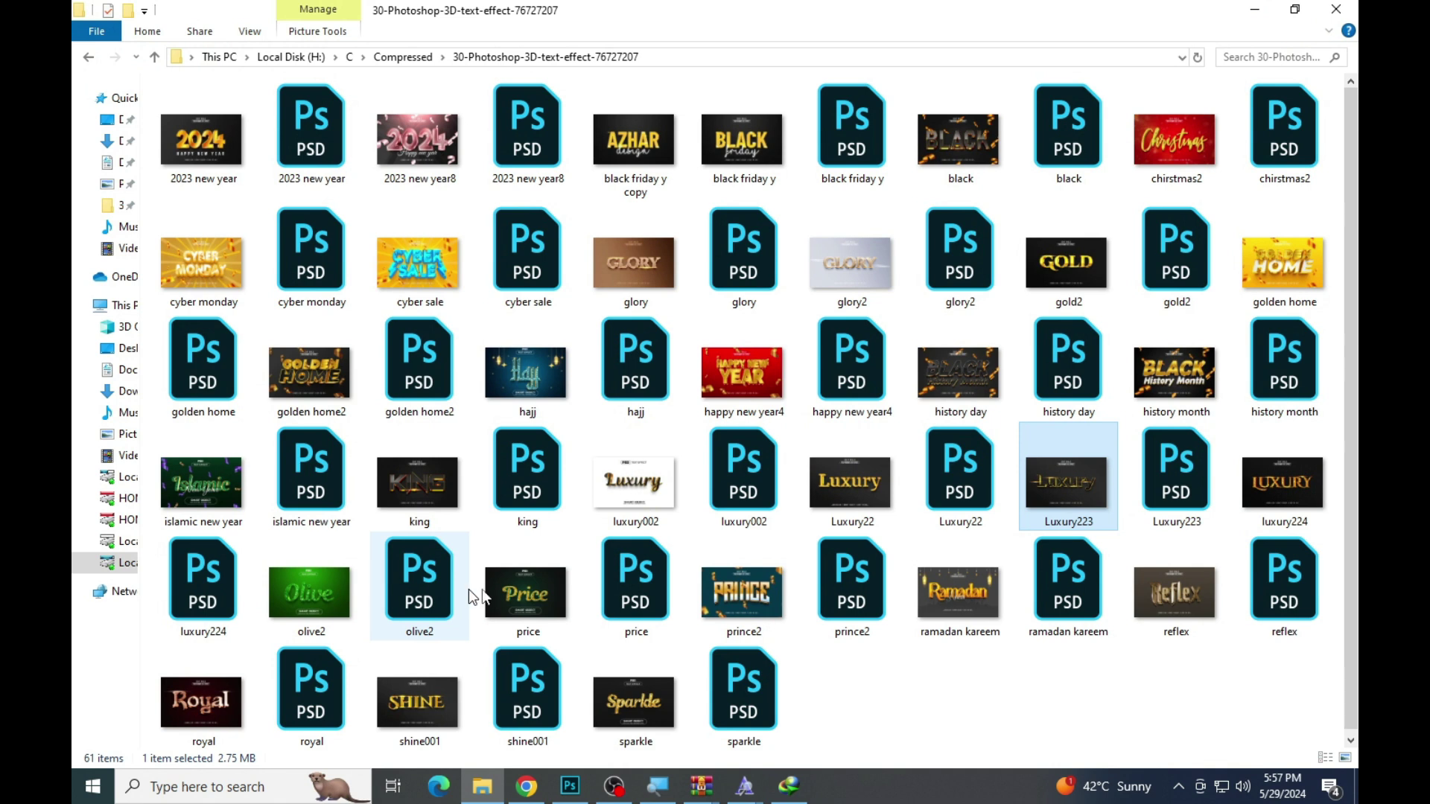
click(897, 578)
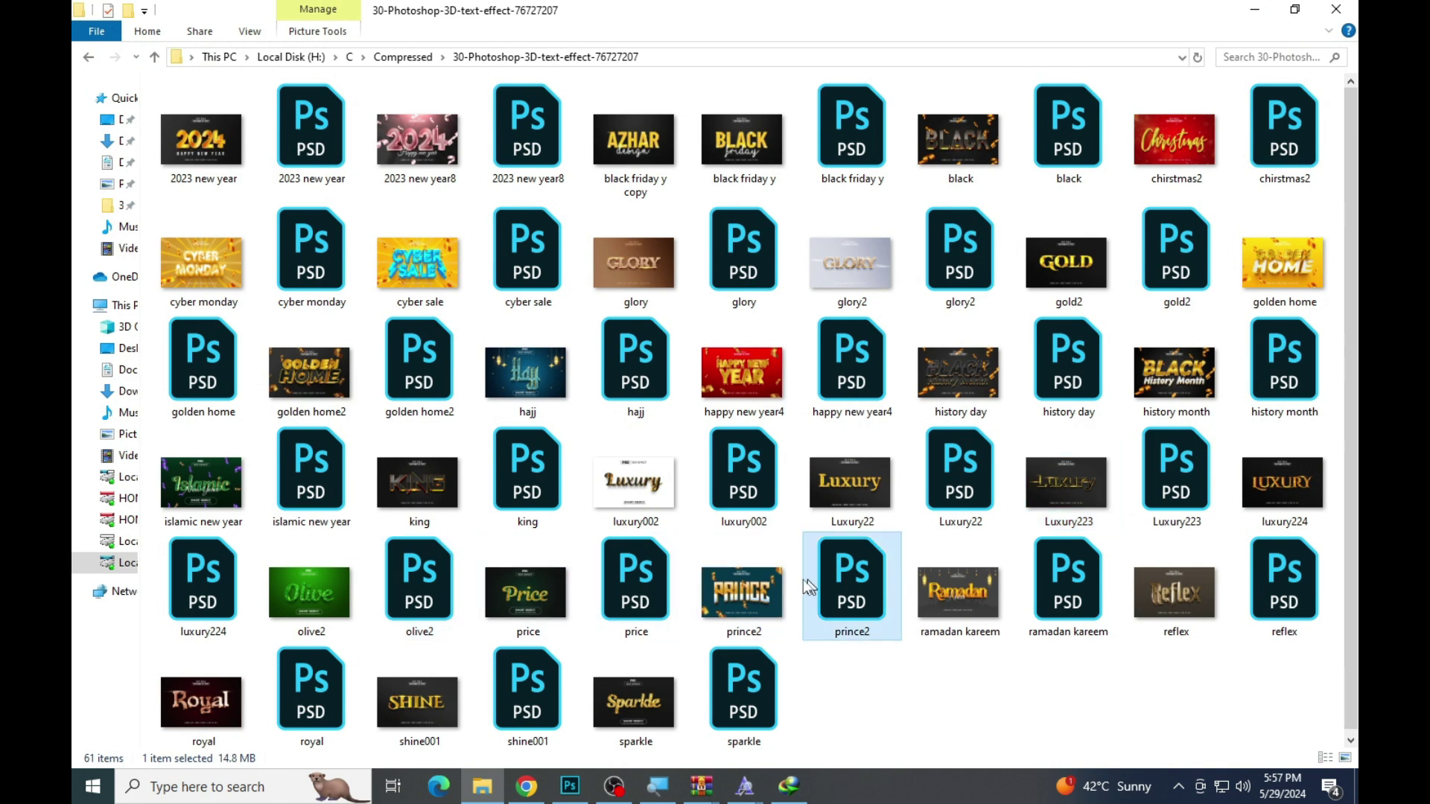
double_click(878, 579)
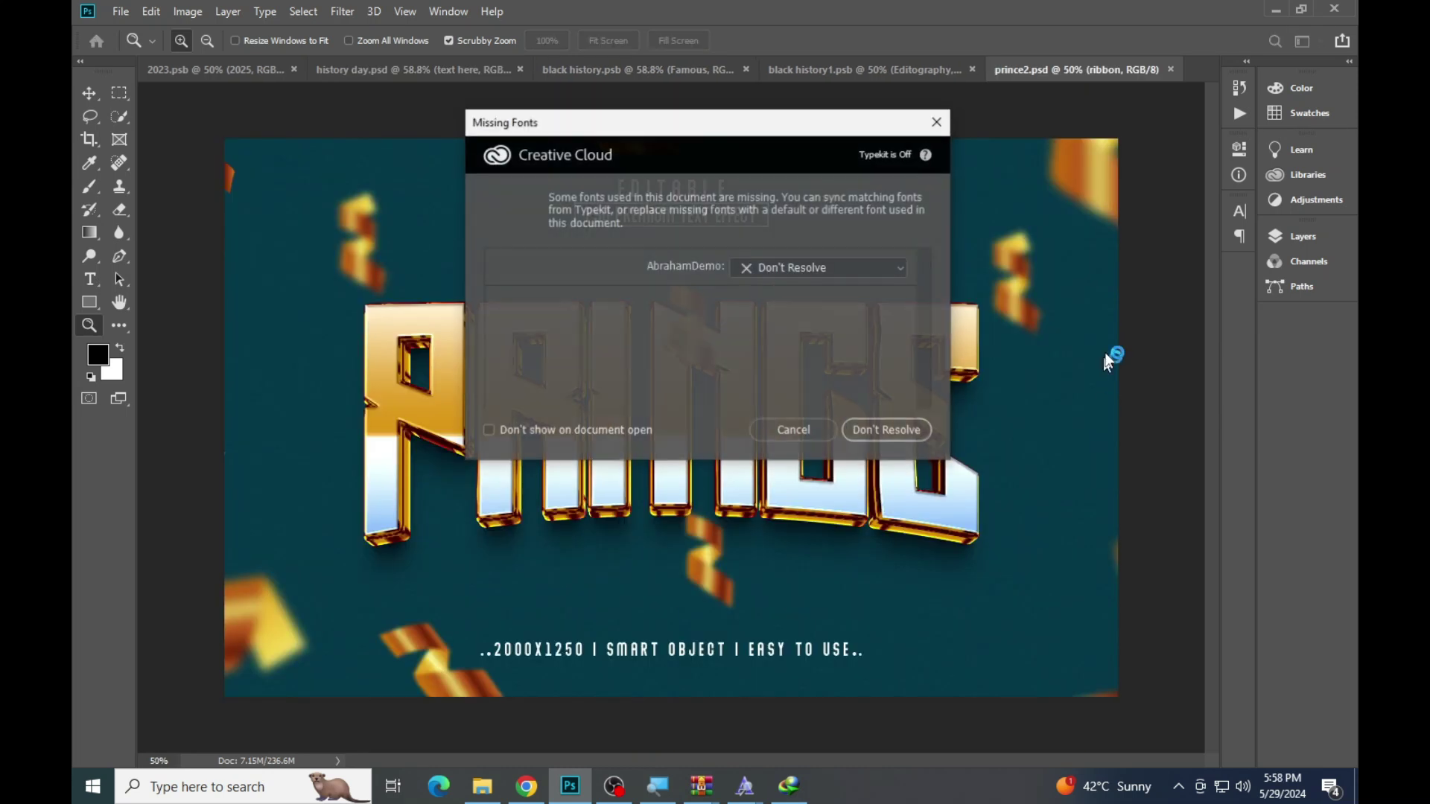
Change the PRINCE smart object's text to AZHAR, save it, and view prince2.psd
click(796, 430)
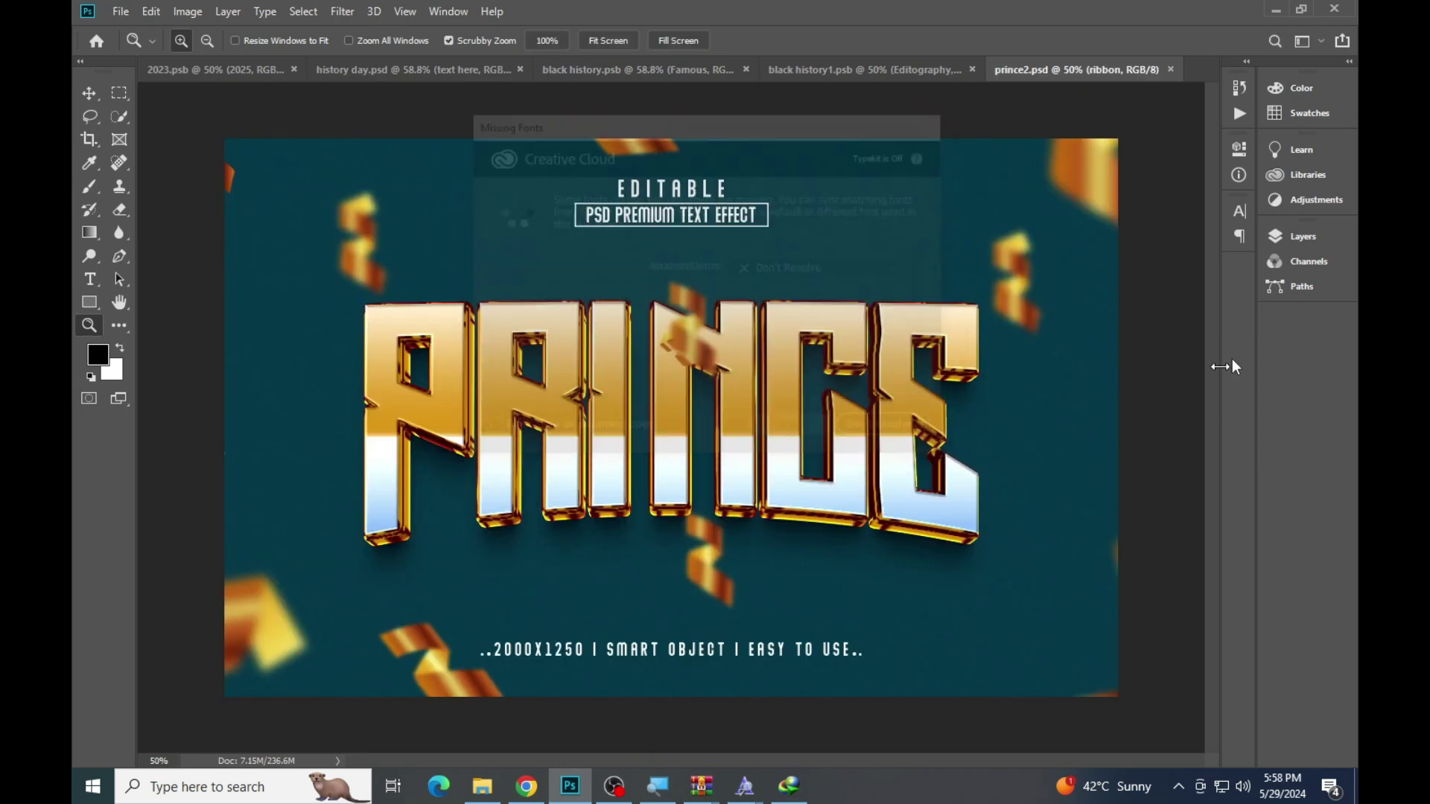
click(1303, 237)
double_click(1092, 414)
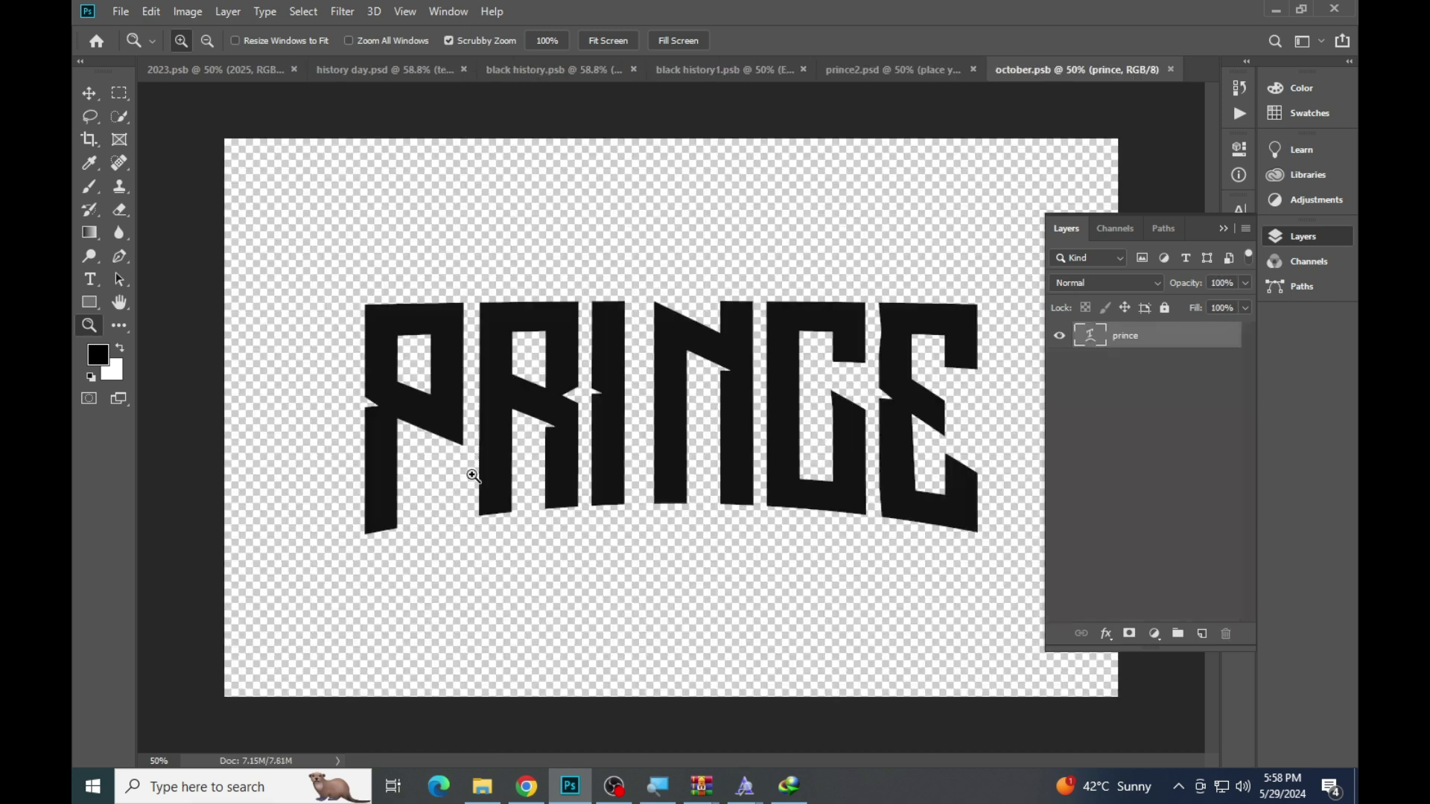
click(90, 280)
click(730, 408)
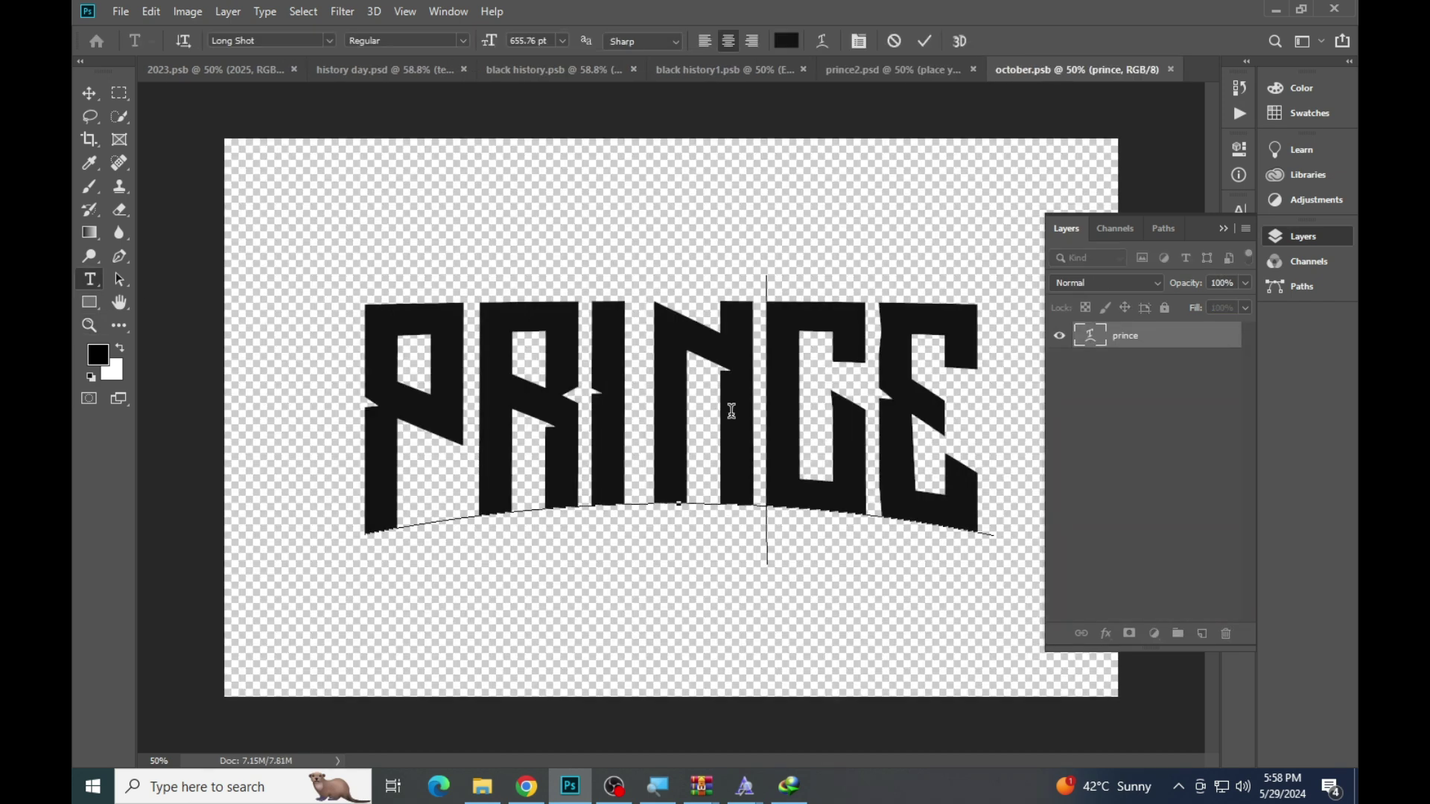
key(ctrl+a)
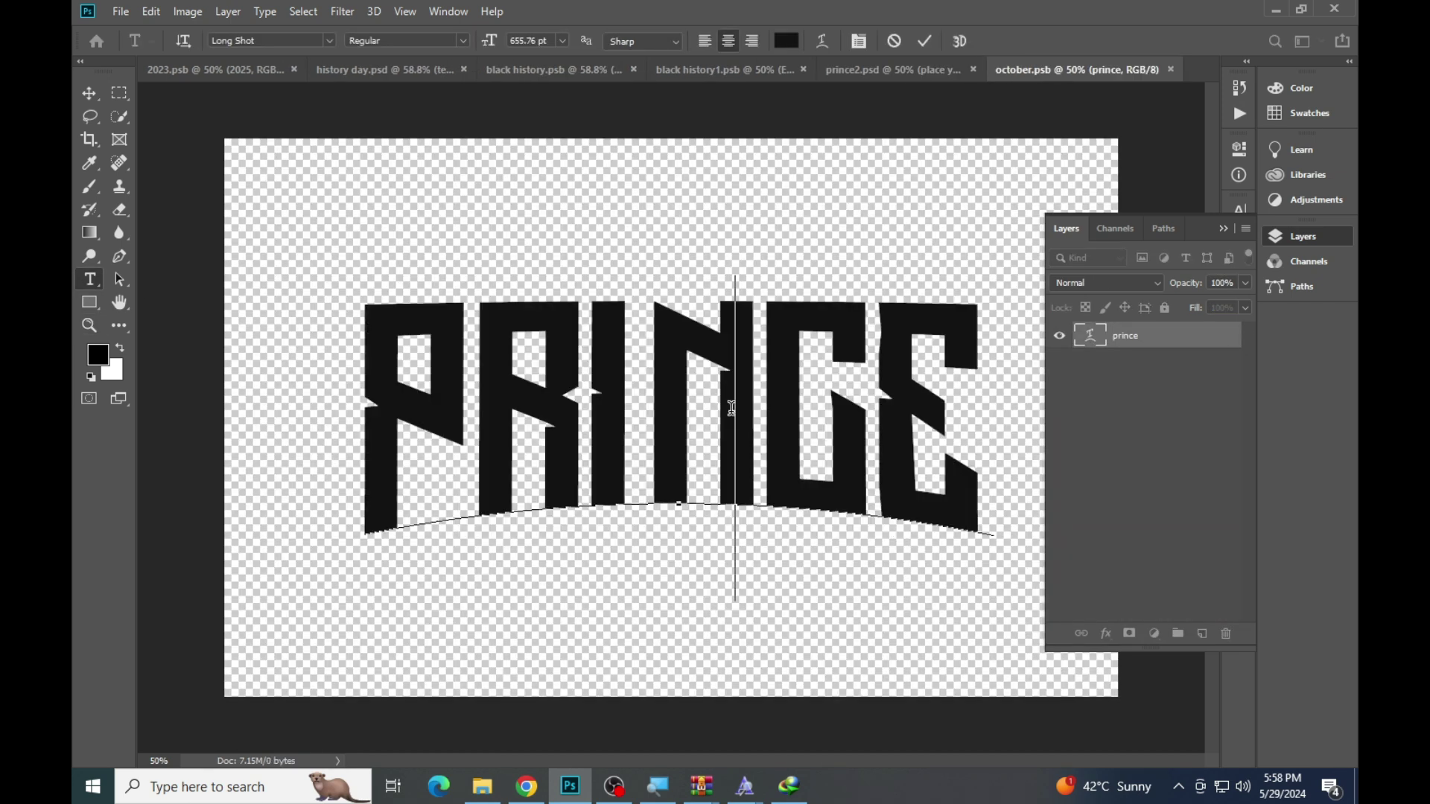
text(AZHAR)
key(ctrl+s)
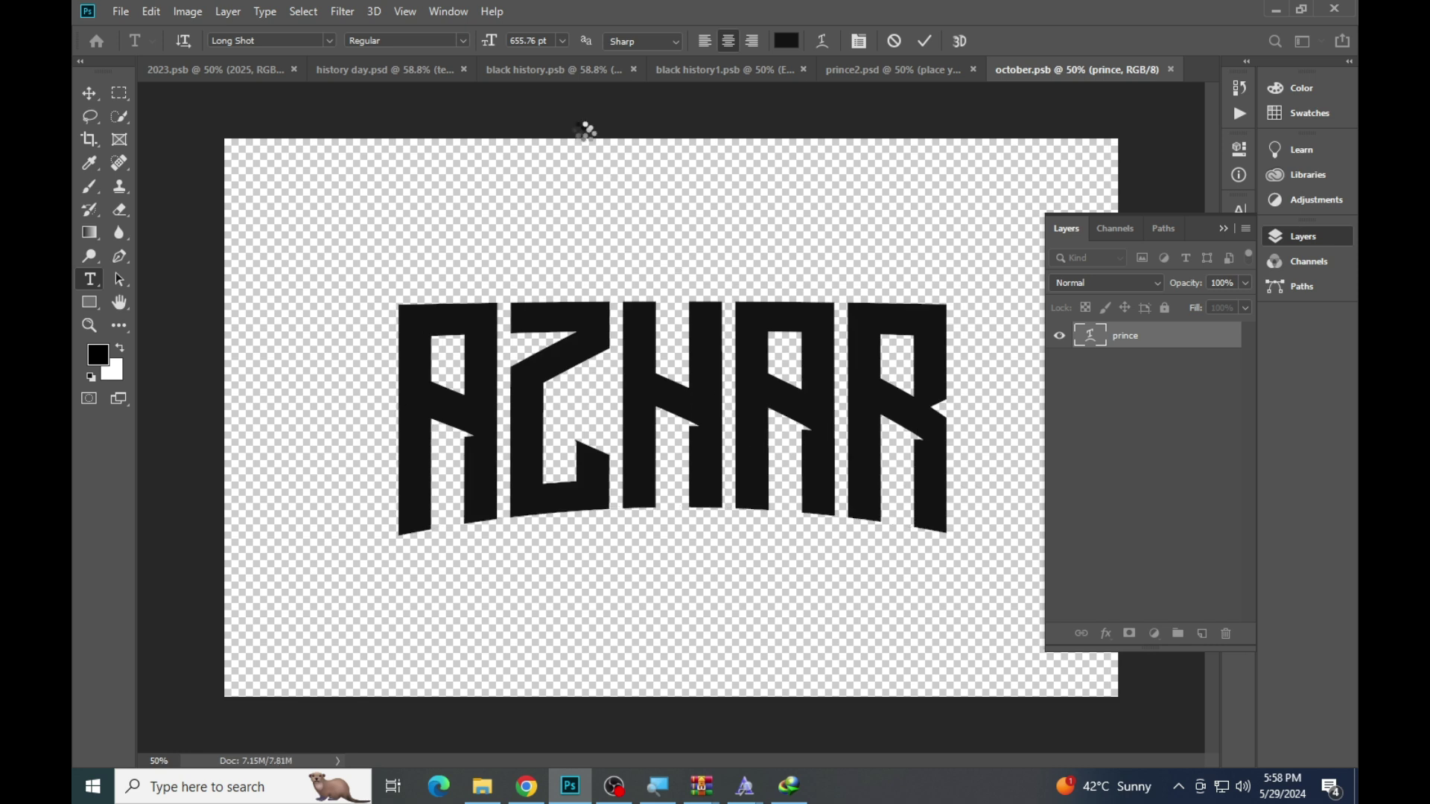
click(858, 66)
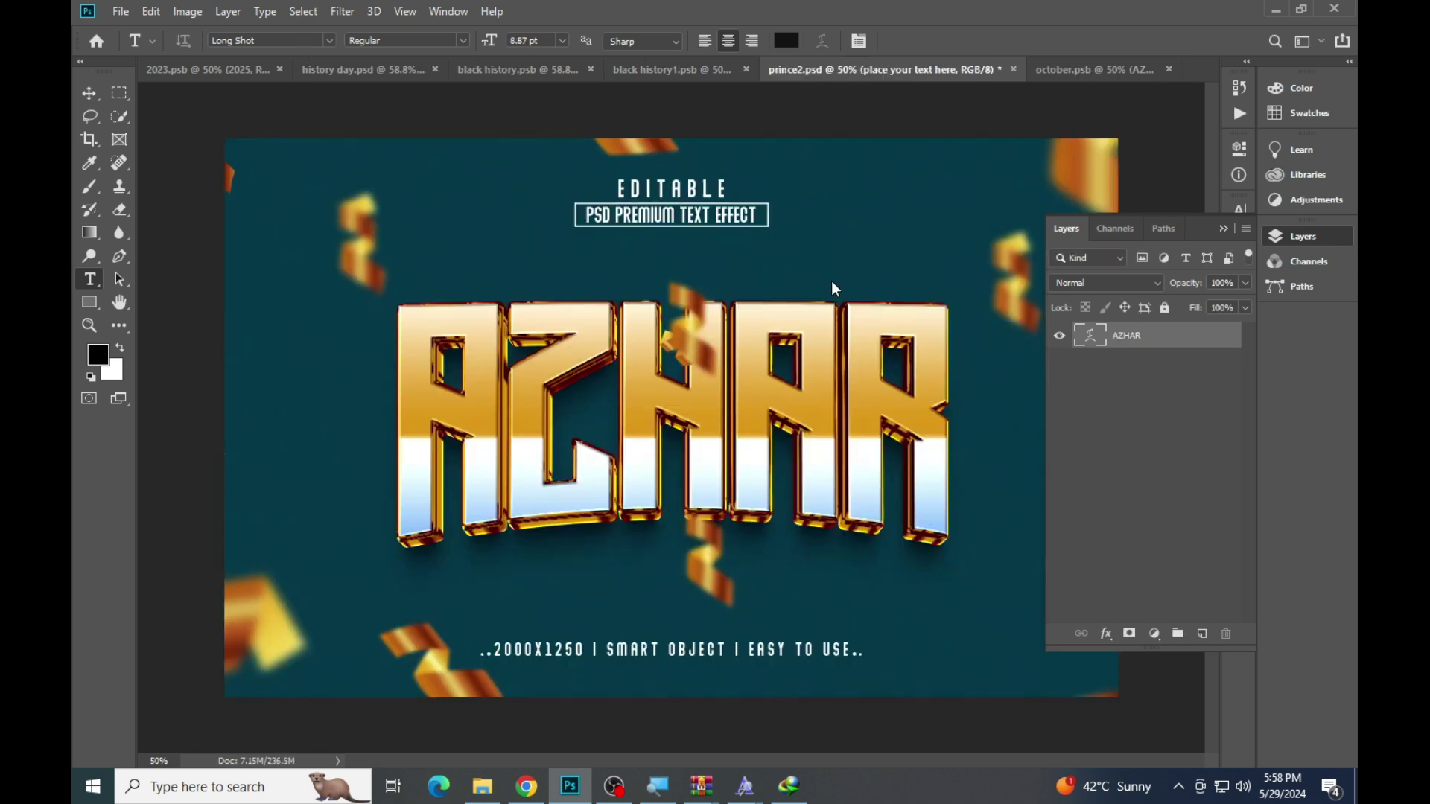
Change the boxed subtitle to OFFICIAL ACCOUNT and hide the EDITABLE and 2000x1250 caption layers
click(714, 222)
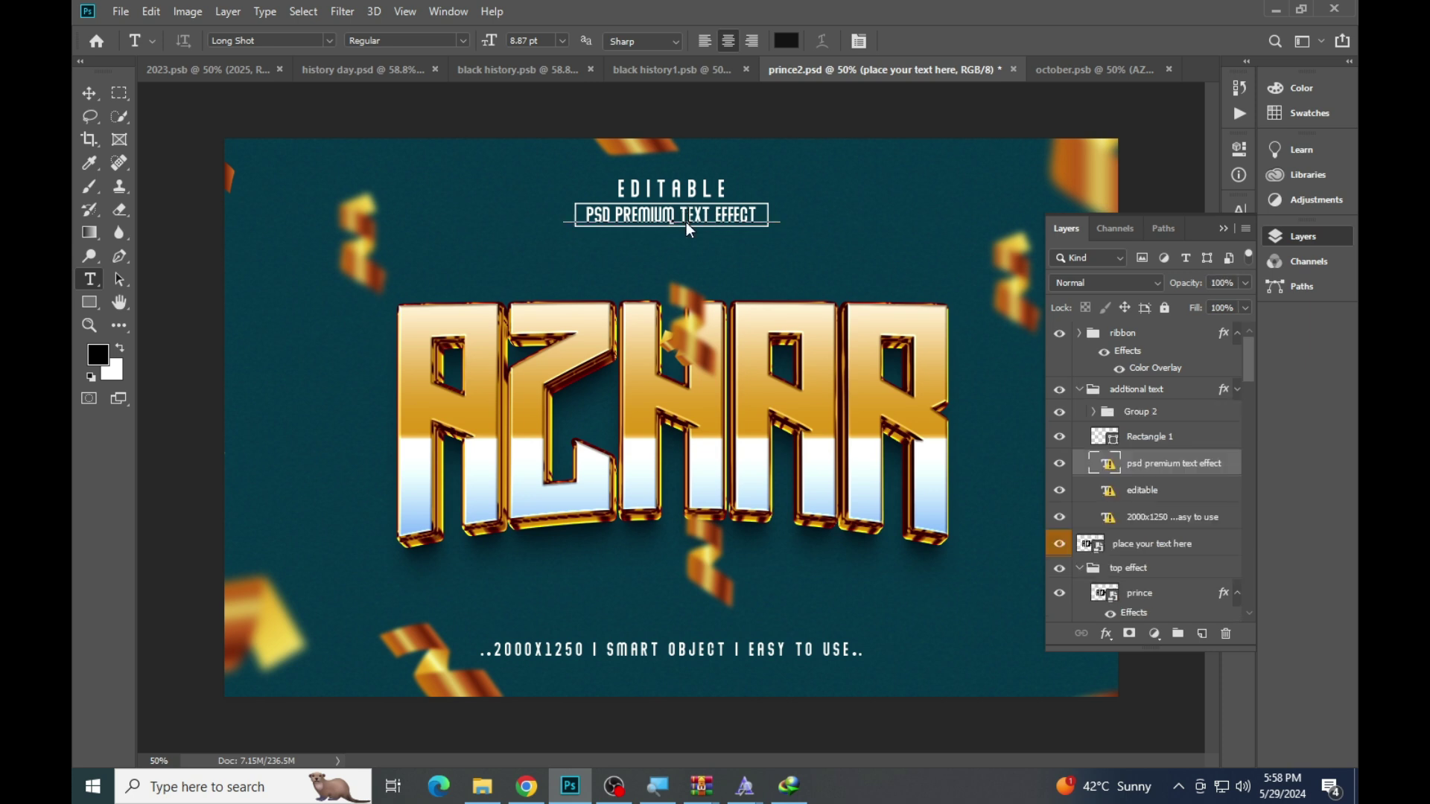
click(724, 335)
key(ctrl+a)
text(OFFICIAL ACCOUNT)
key(ctrl+a)
click(864, 44)
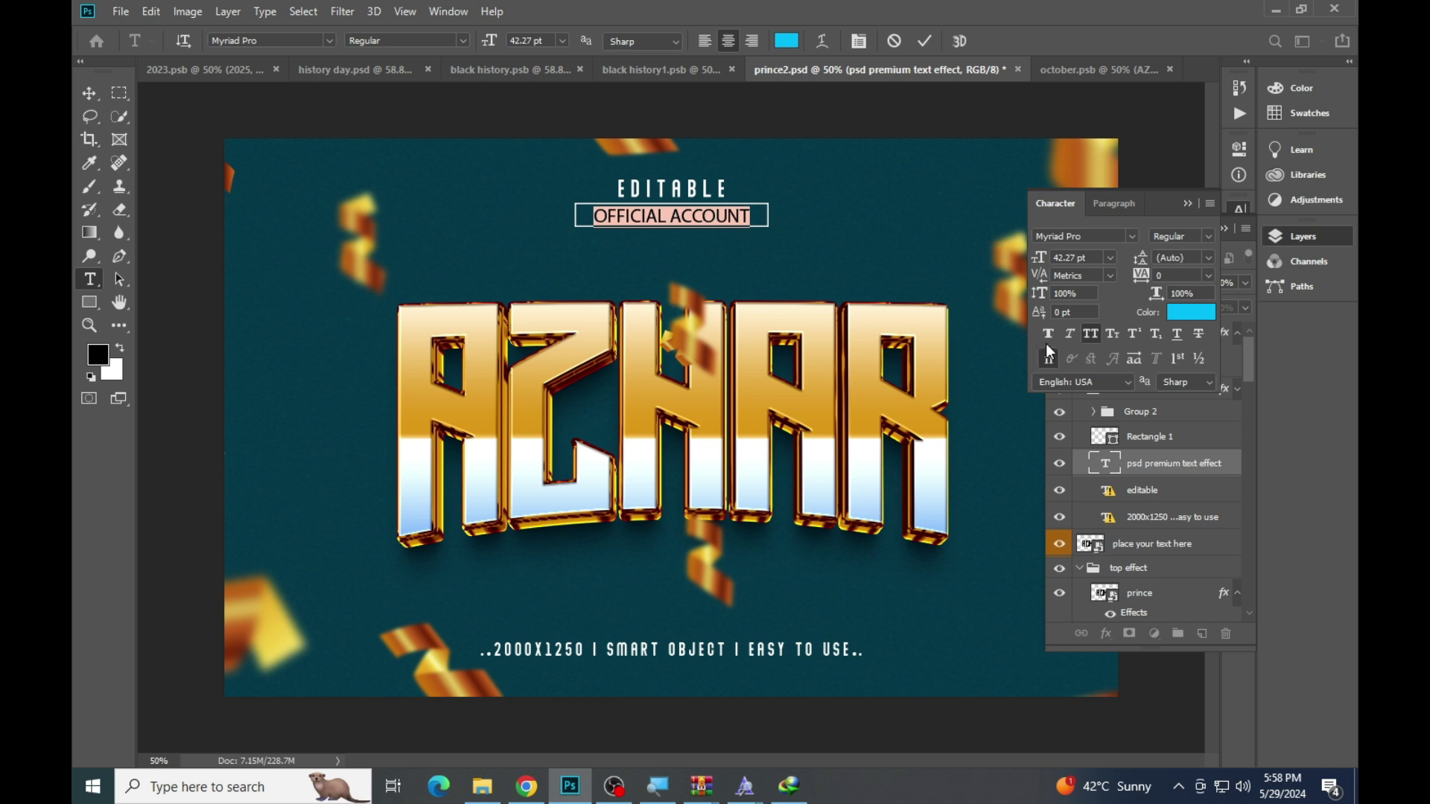
click(925, 44)
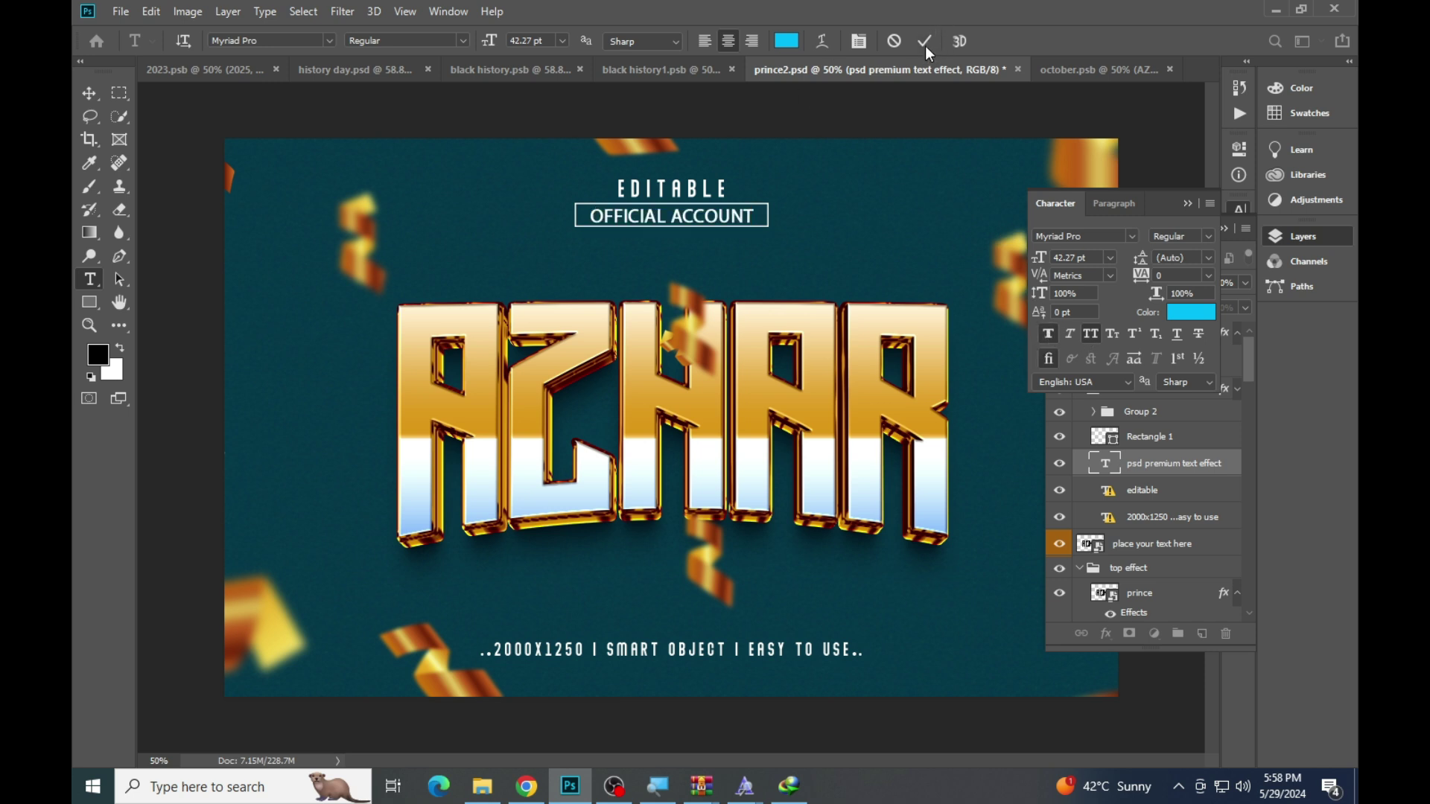
drag(1060, 490, 1060, 517)
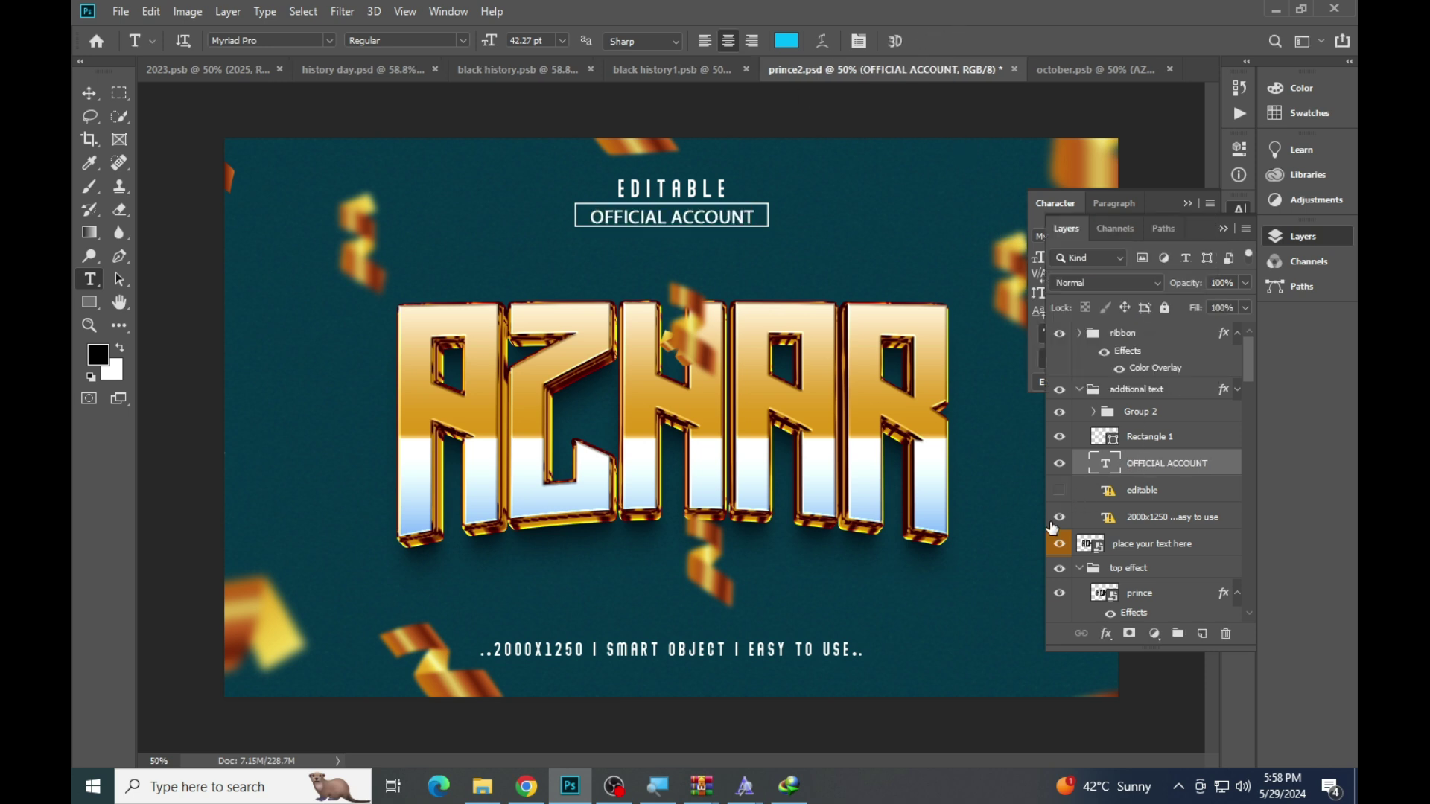
click(1274, 239)
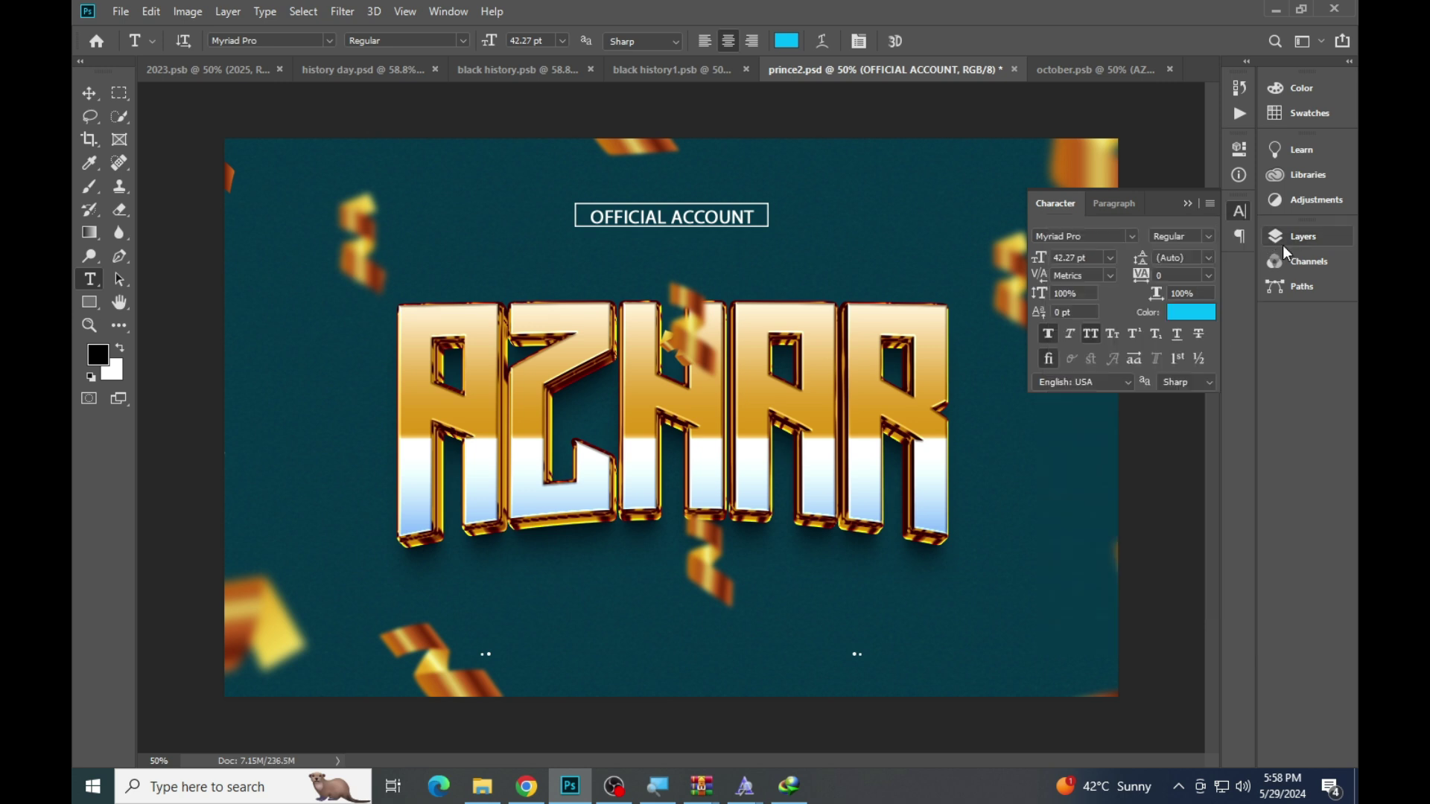
Collapse the character settings and fit the AZHAR canvas on screen
click(1241, 217)
click(89, 325)
click(670, 402)
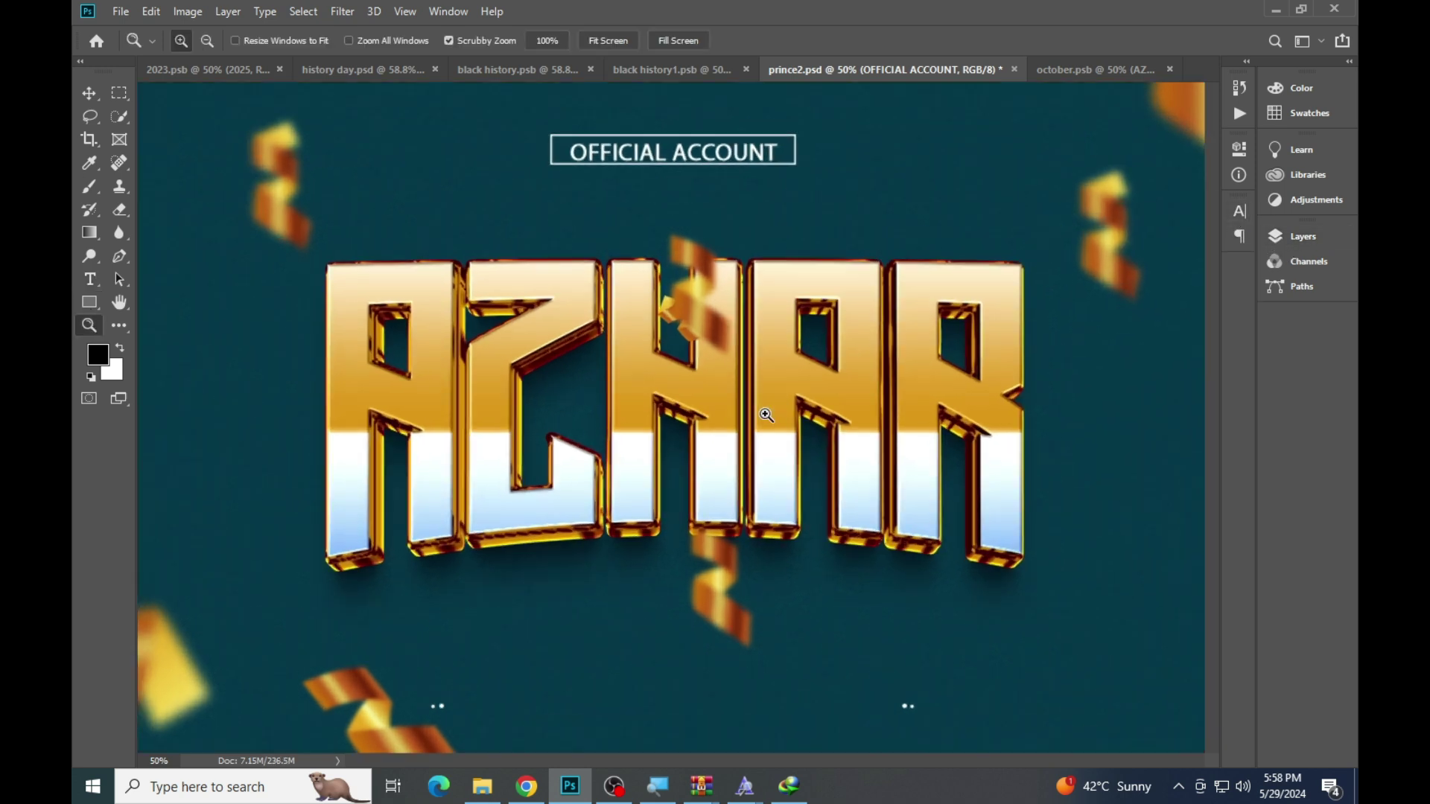
right_click(611, 316)
click(648, 328)
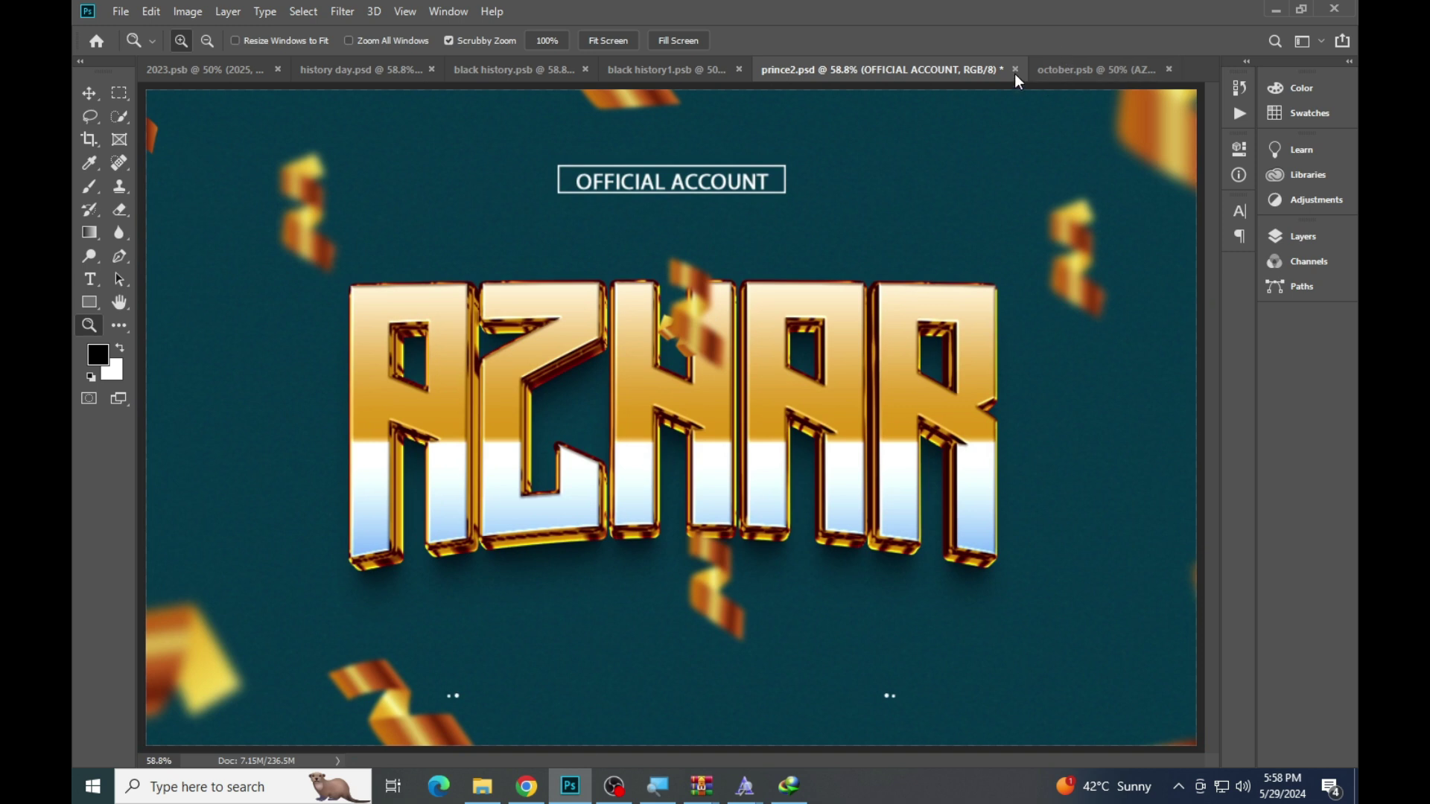
Close prince2.psd without saving, plus the october, black history1 and black history documents
click(1014, 69)
click(708, 299)
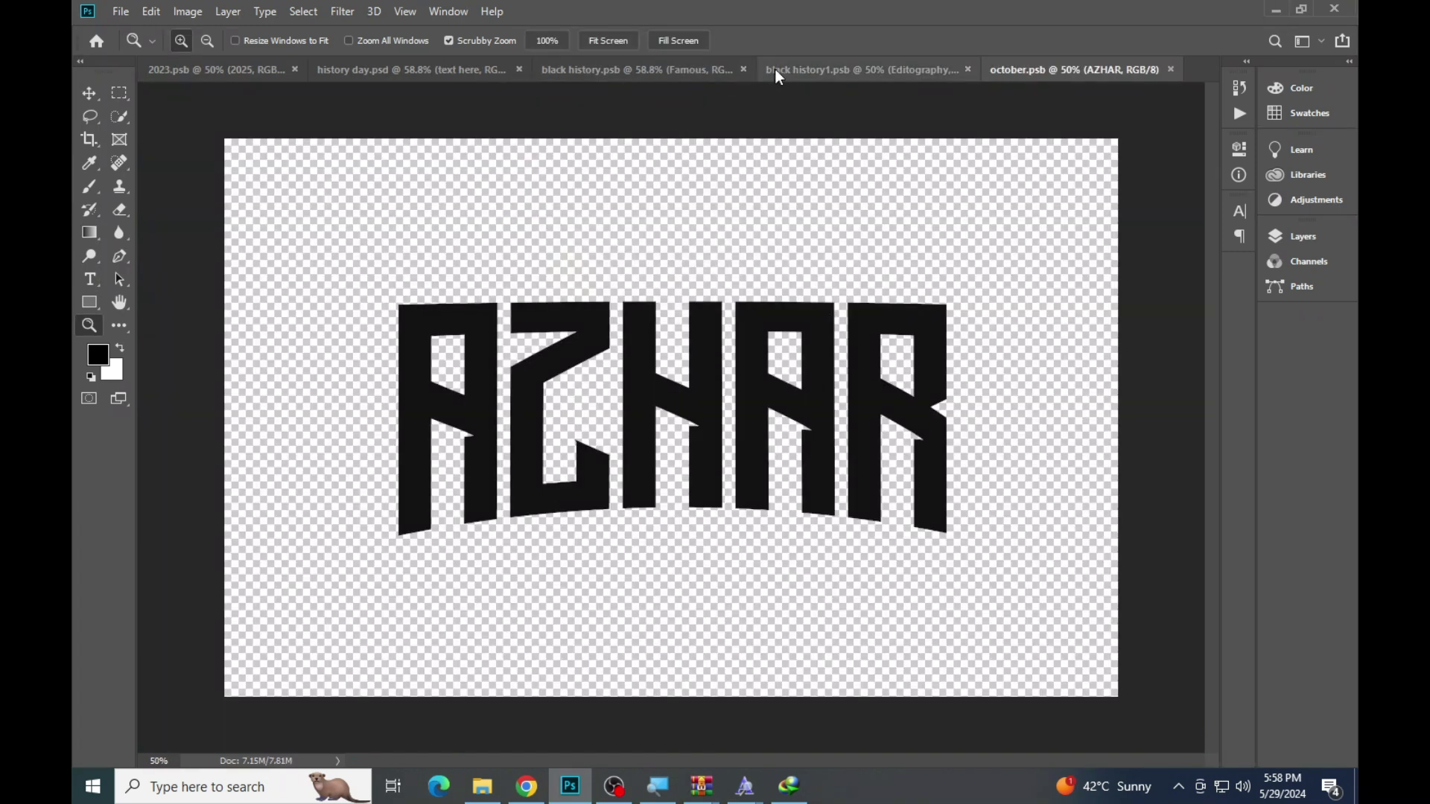
click(776, 69)
click(973, 69)
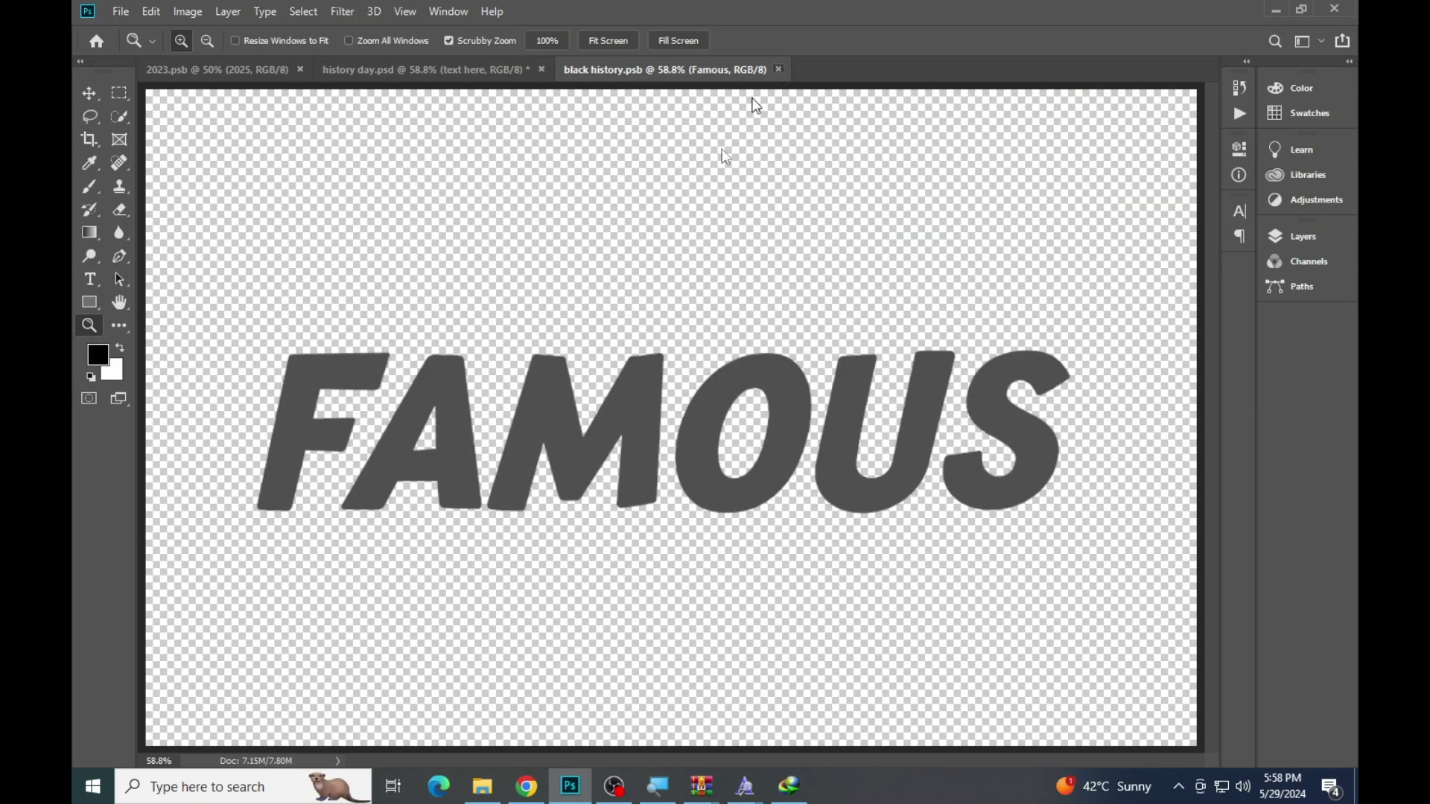
click(779, 70)
Preview the ramadan kareem design in File Explorer and open its PSD template
click(481, 790)
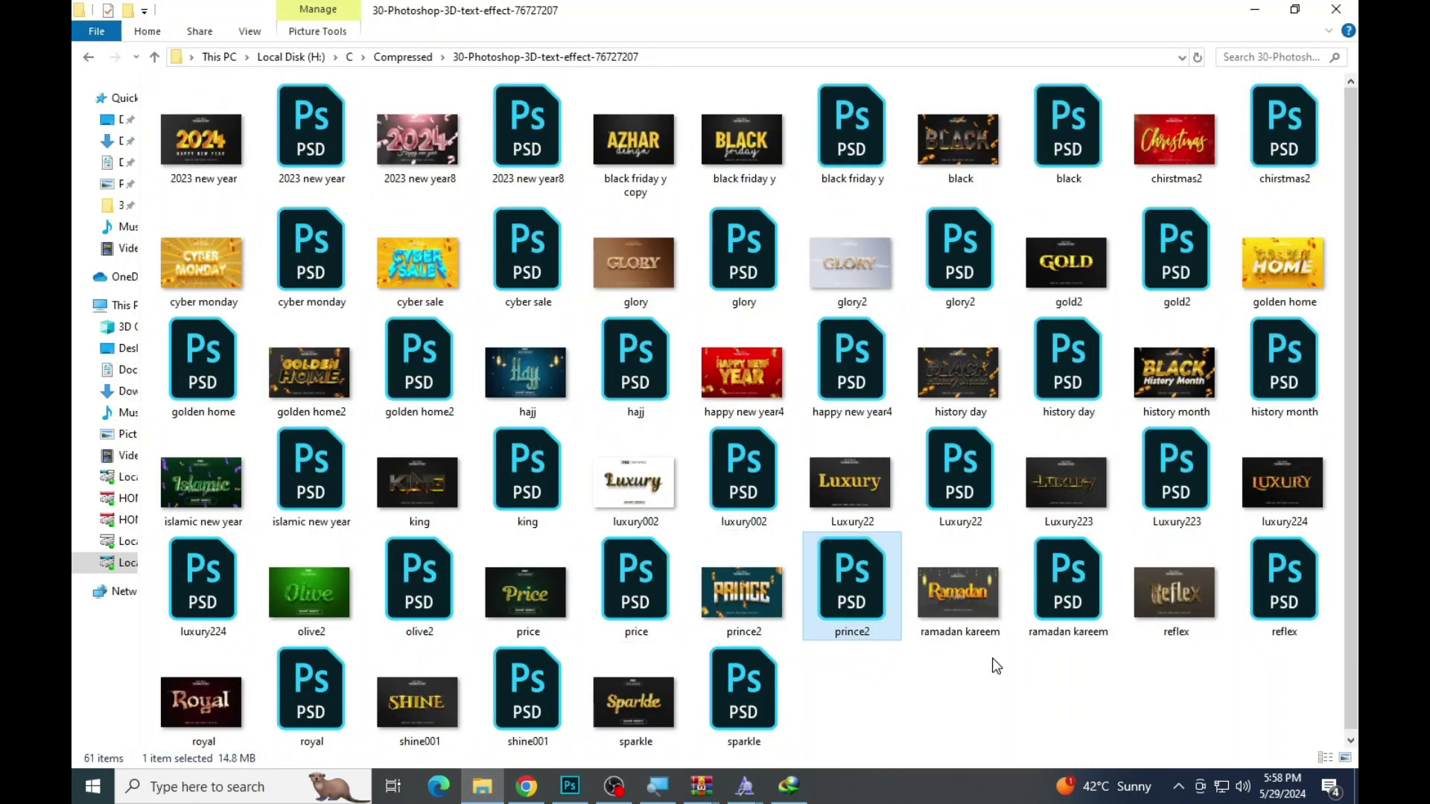
click(931, 590)
double_click(931, 590)
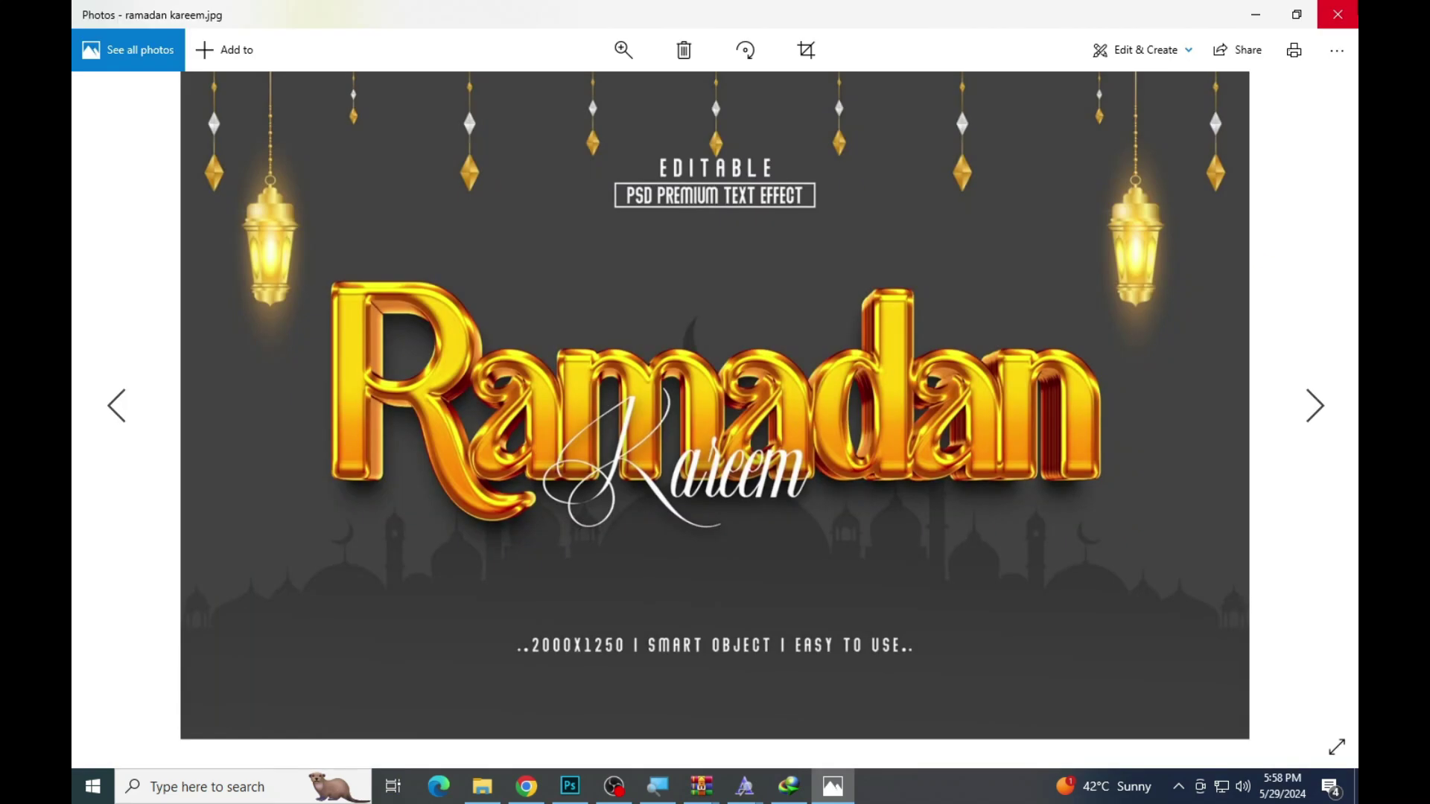
click(1340, 9)
click(1043, 625)
double_click(1043, 624)
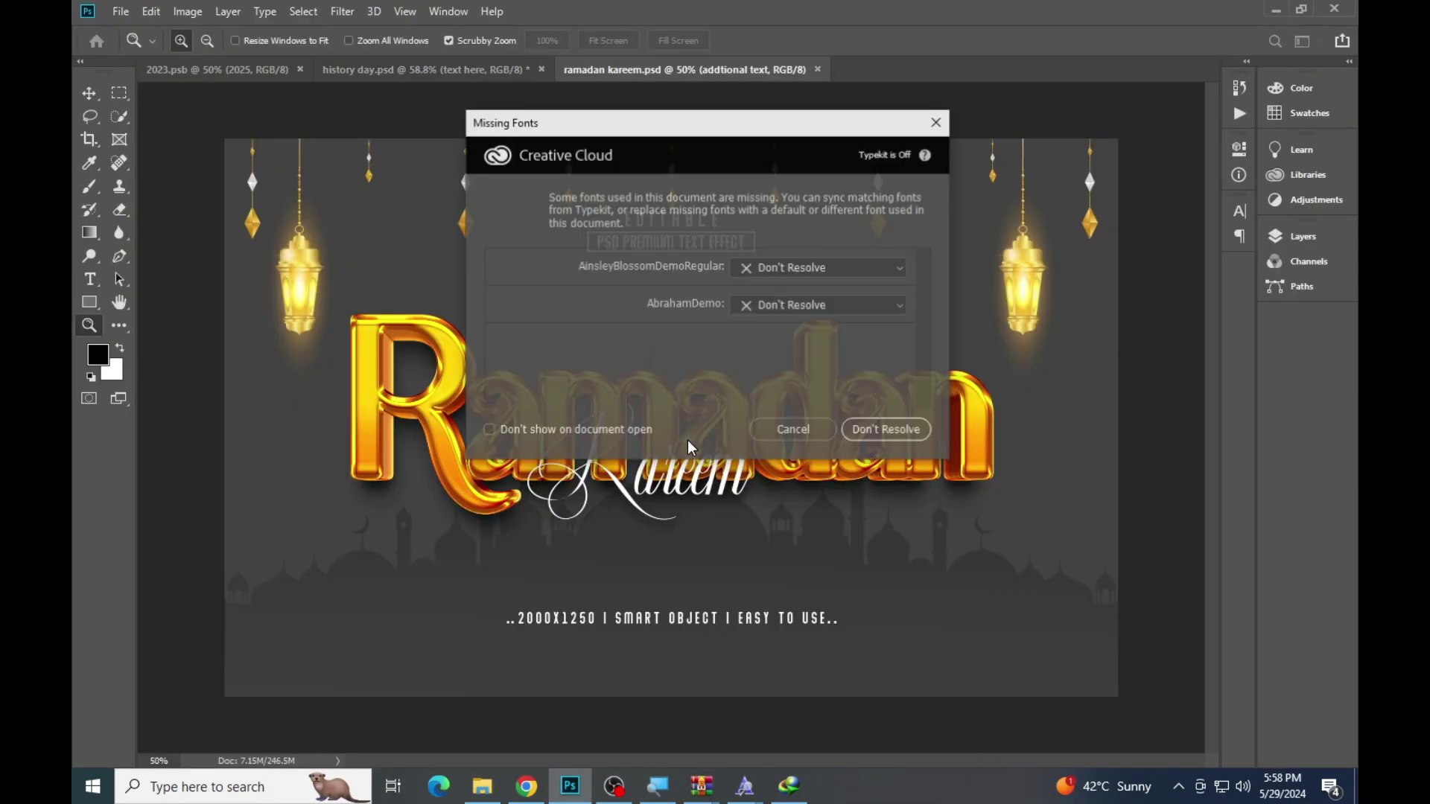
Dismiss the missing-fonts warning and open the Ramadan smart object's contents
click(773, 426)
click(1305, 236)
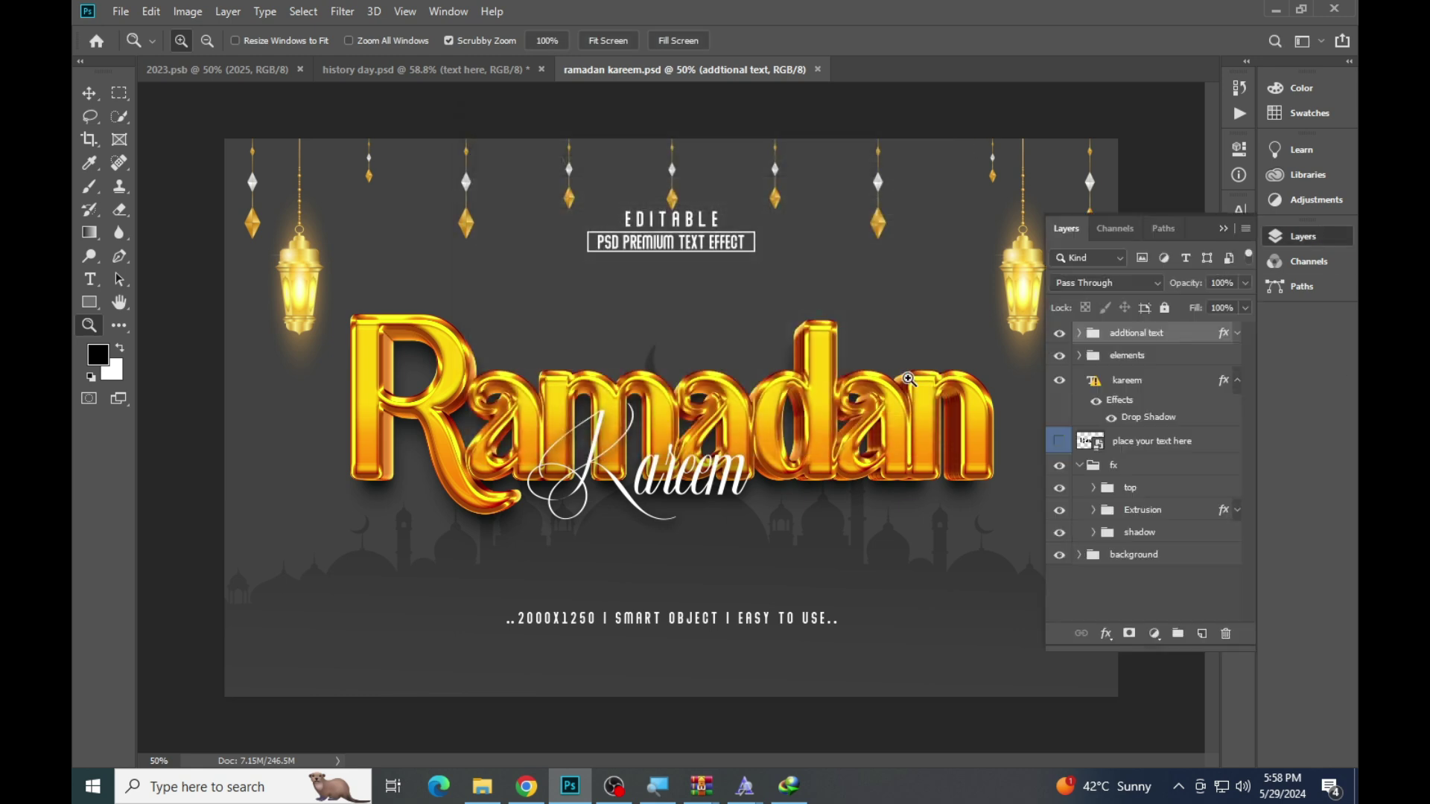
double_click(1093, 443)
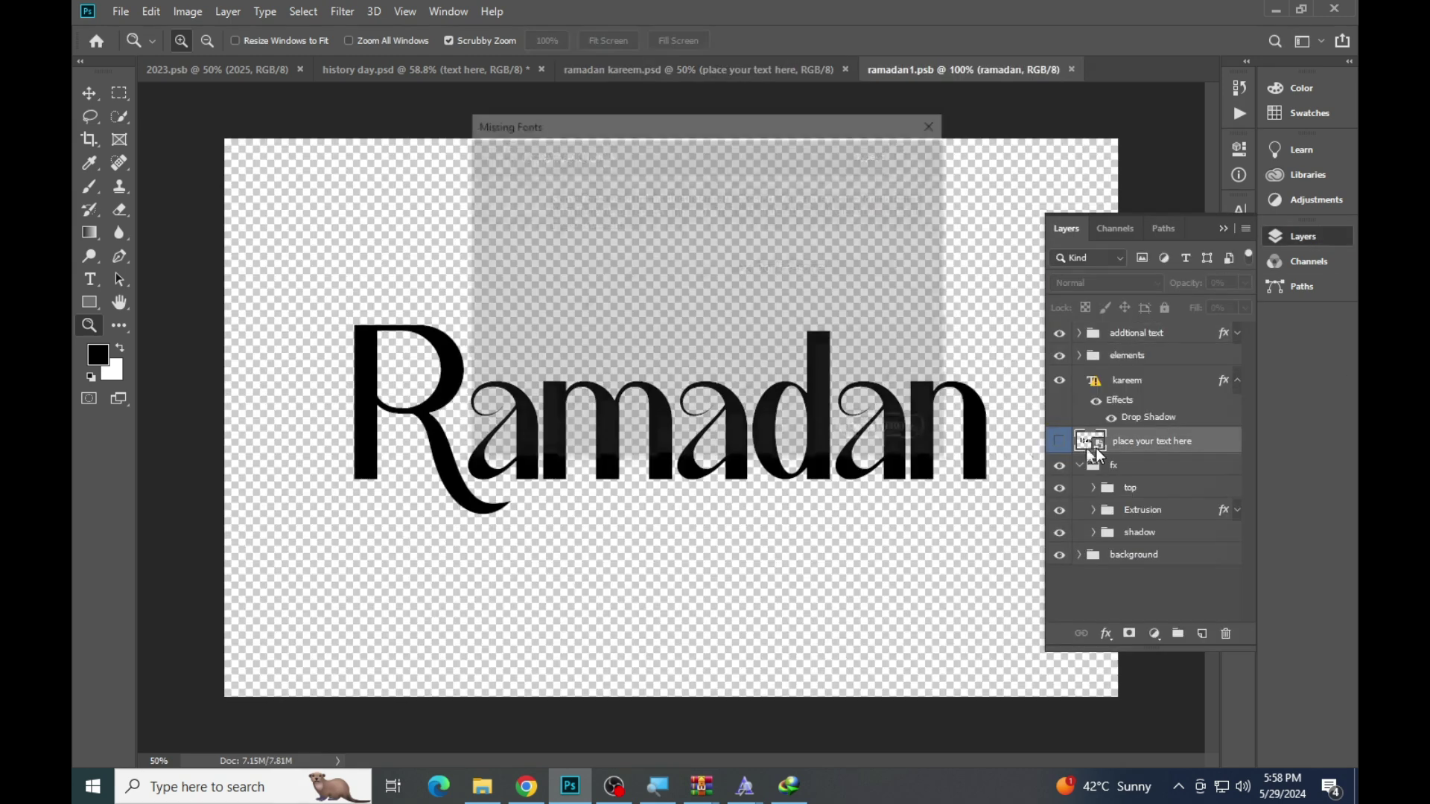
click(782, 426)
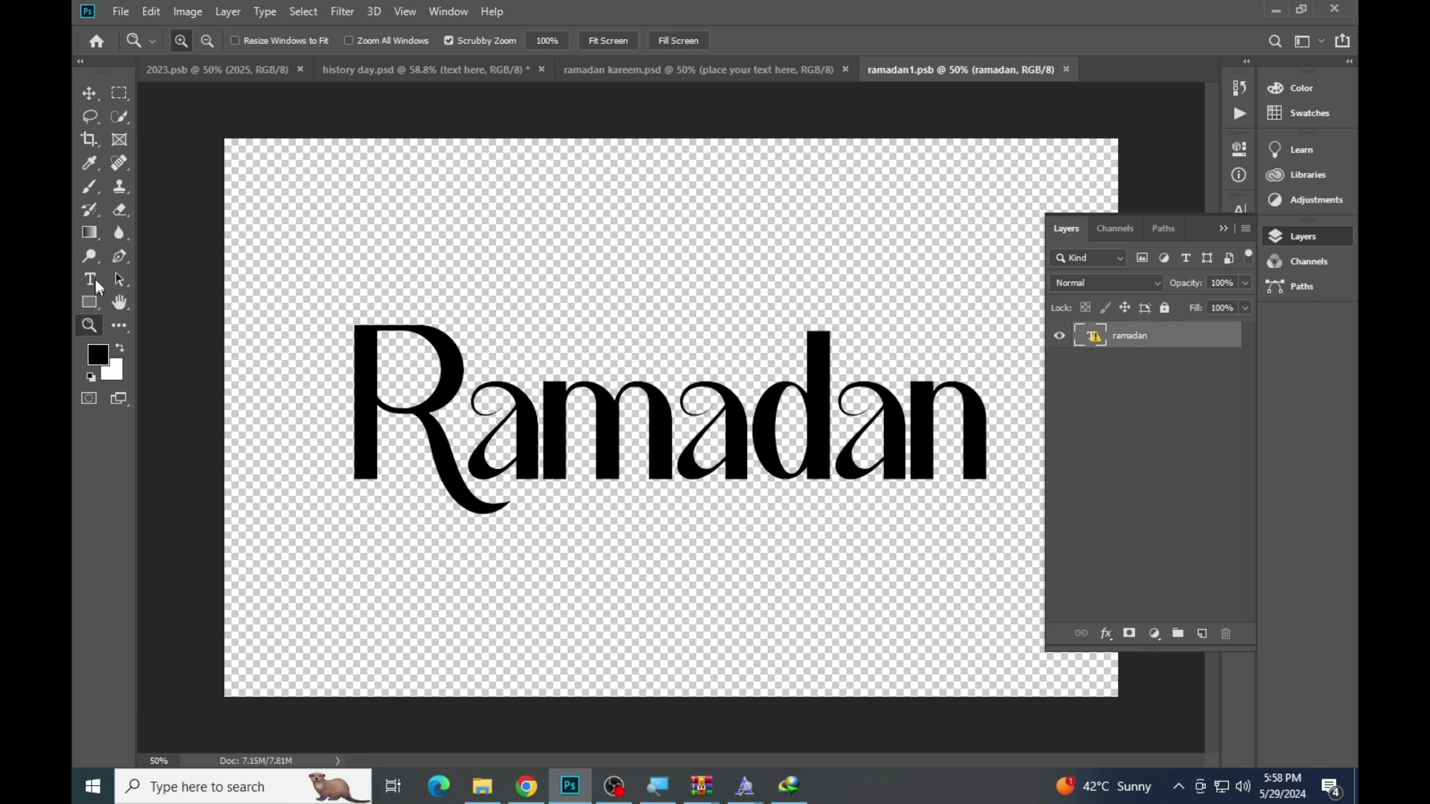
Select the Ramadan text and copy its missing font's name
click(518, 395)
click(752, 342)
right_click(232, 39)
click(253, 92)
Search Google for the copied BrittanyRaysDemoRegular font and download it from dafont
click(527, 786)
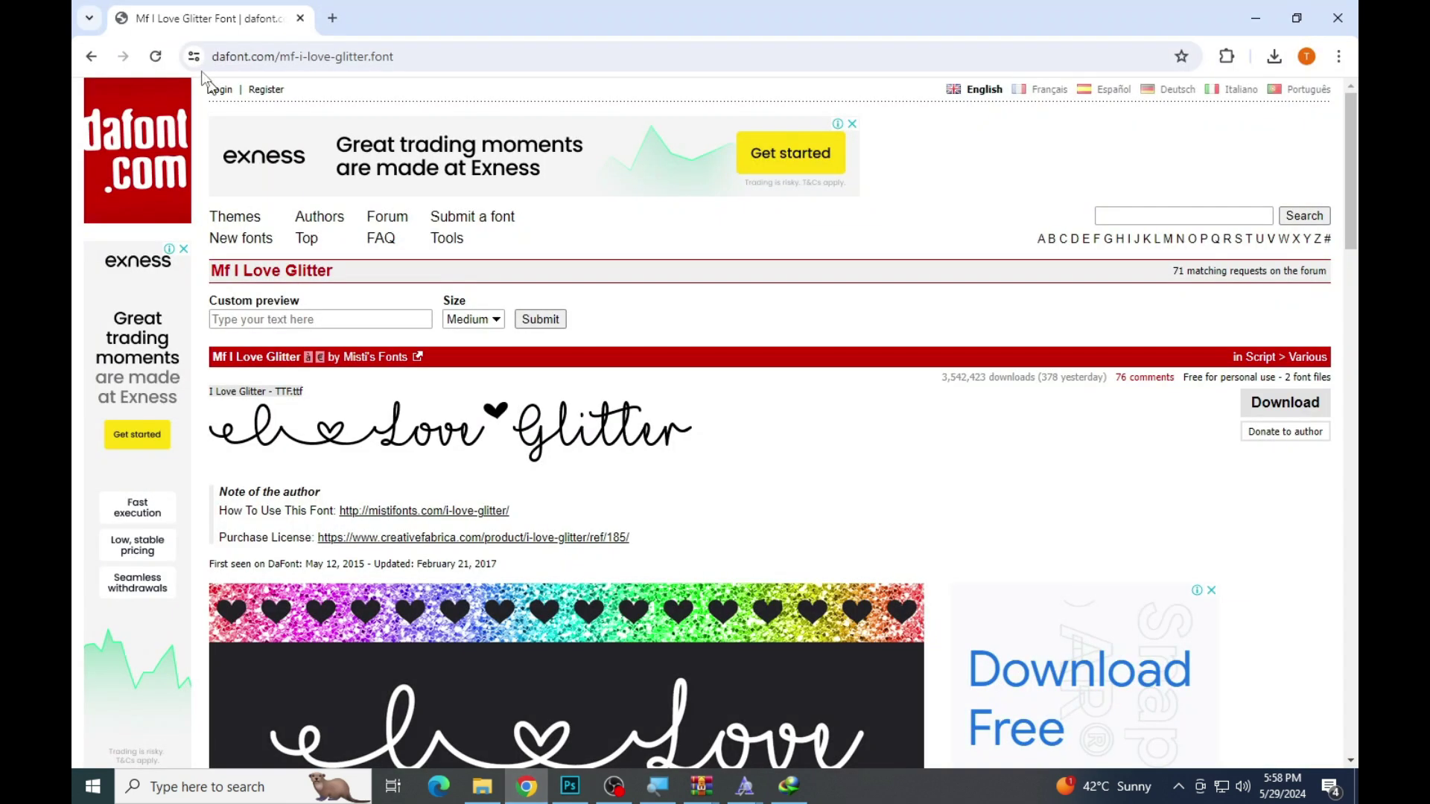
click(91, 57)
drag(315, 121, 215, 143)
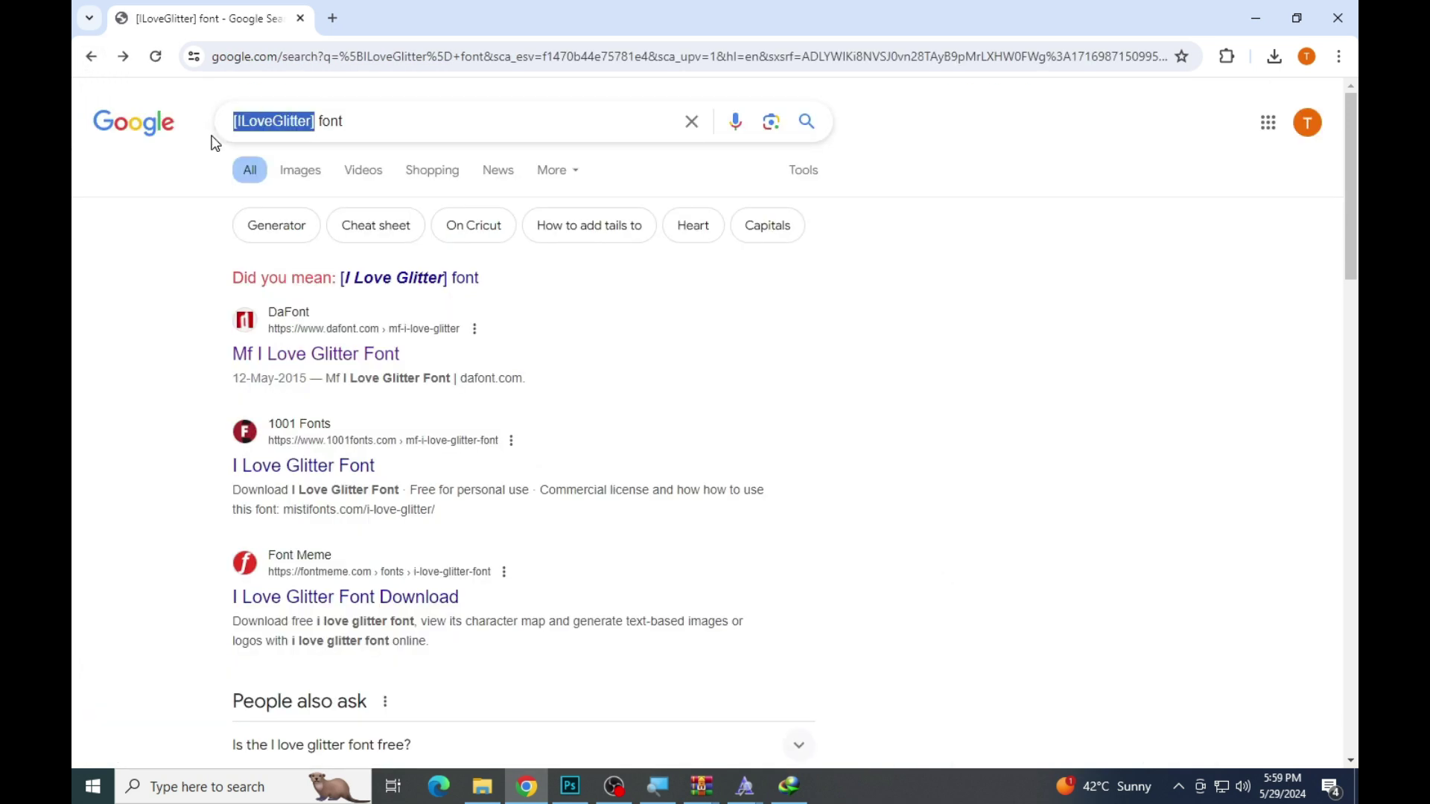
text([BrittanyRaysDemoReg...)
key(Return)
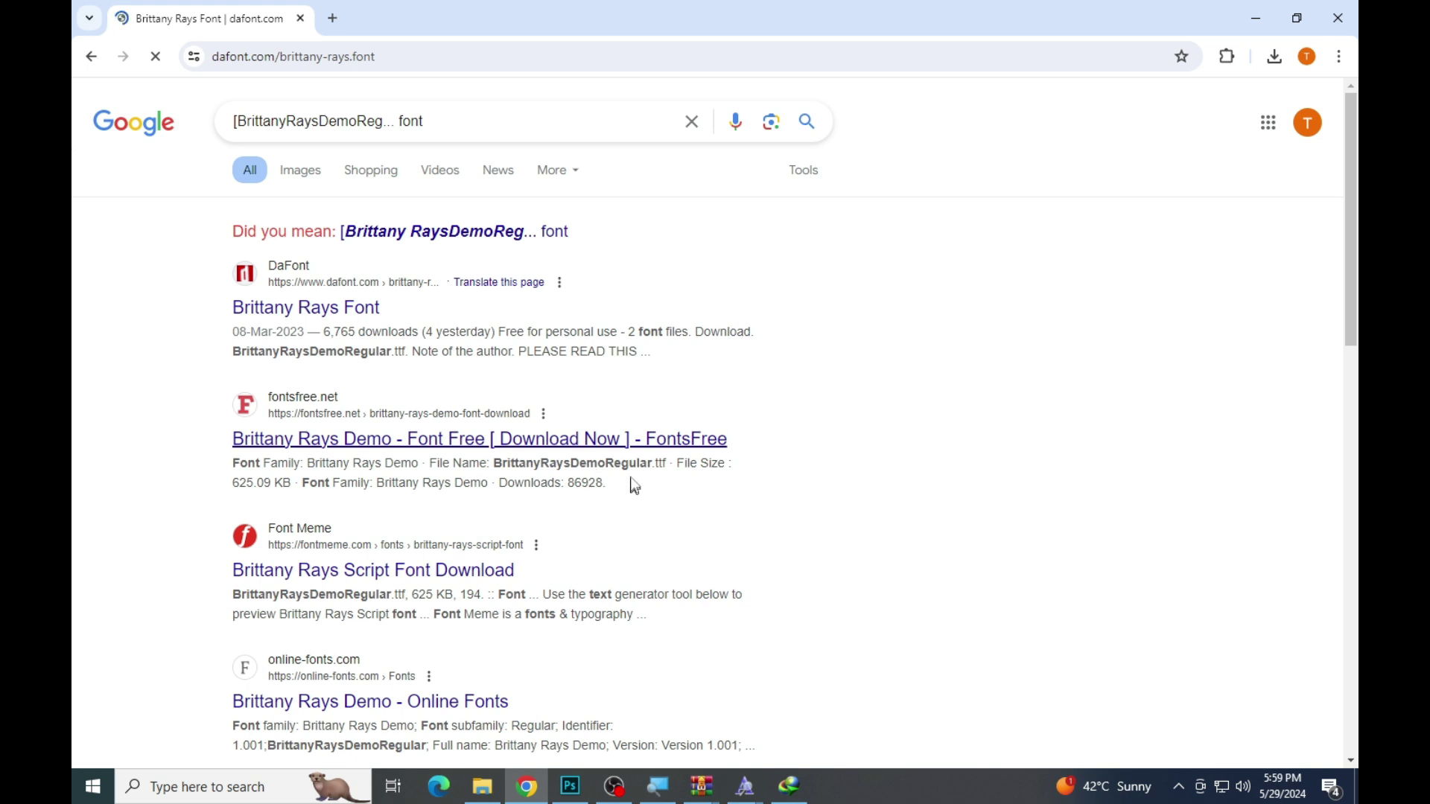
click(1292, 410)
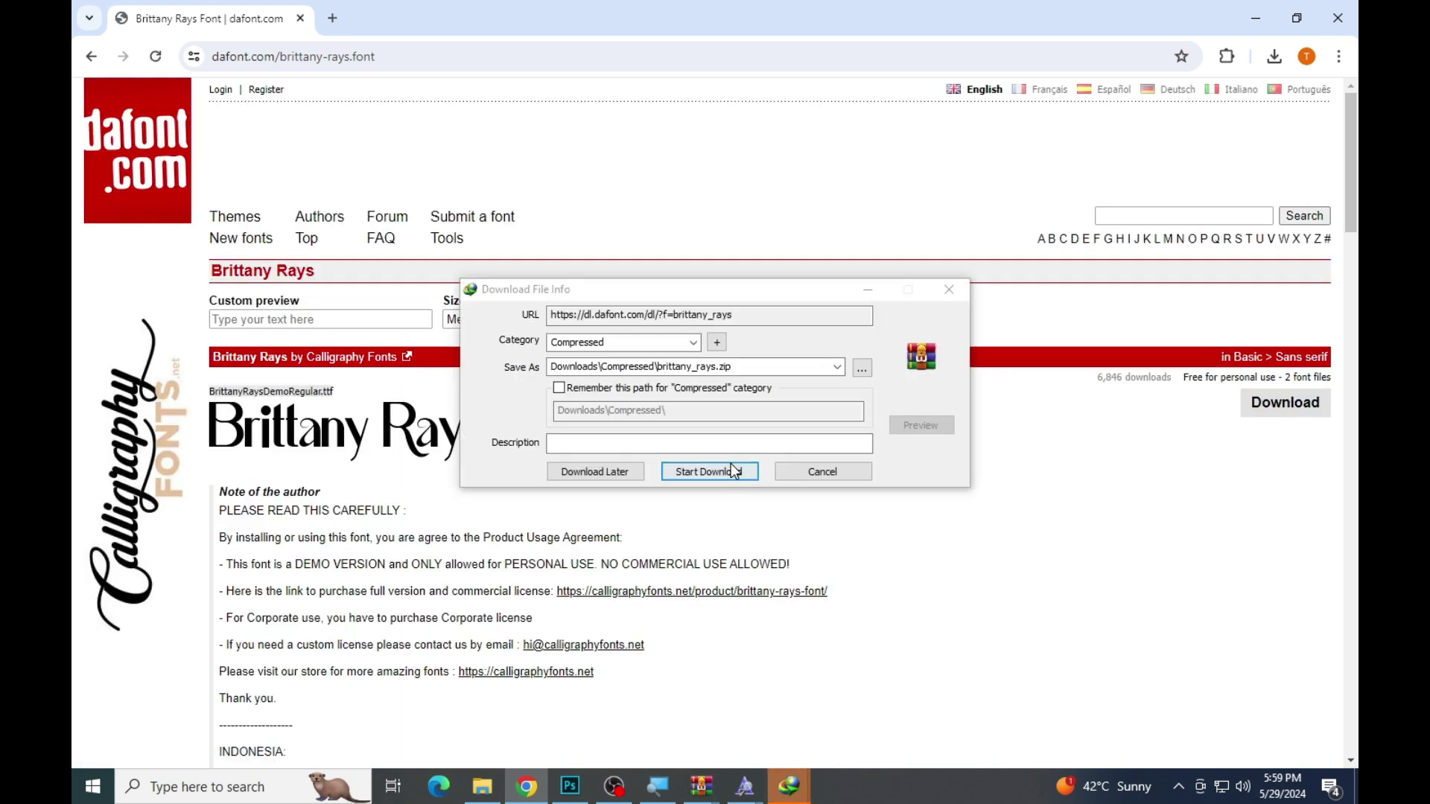
click(705, 468)
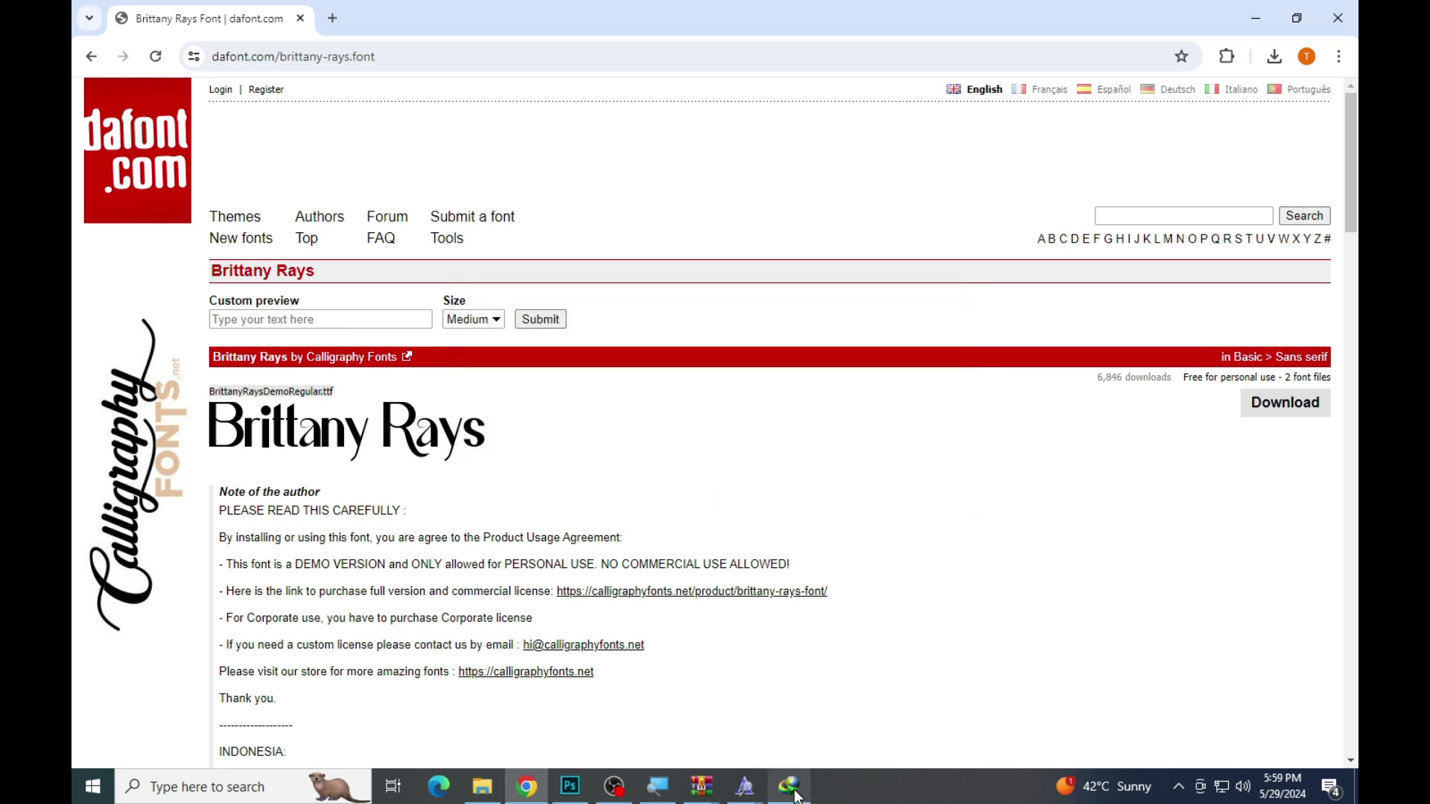
Open the downloaded brittany_rays.zip in WinRAR and install the Brittany Rays Demo font
click(790, 786)
right_click(535, 575)
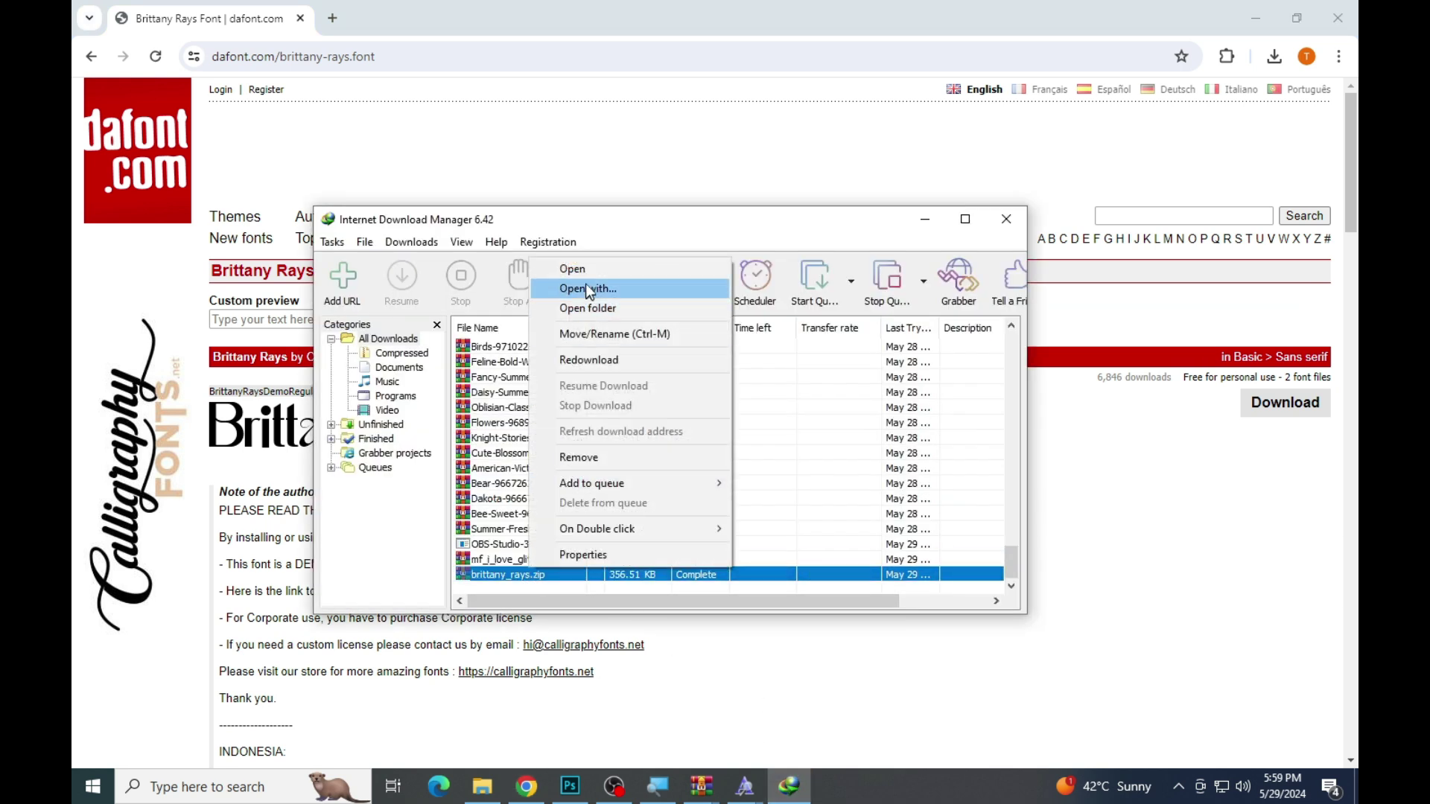
click(573, 269)
double_click(334, 337)
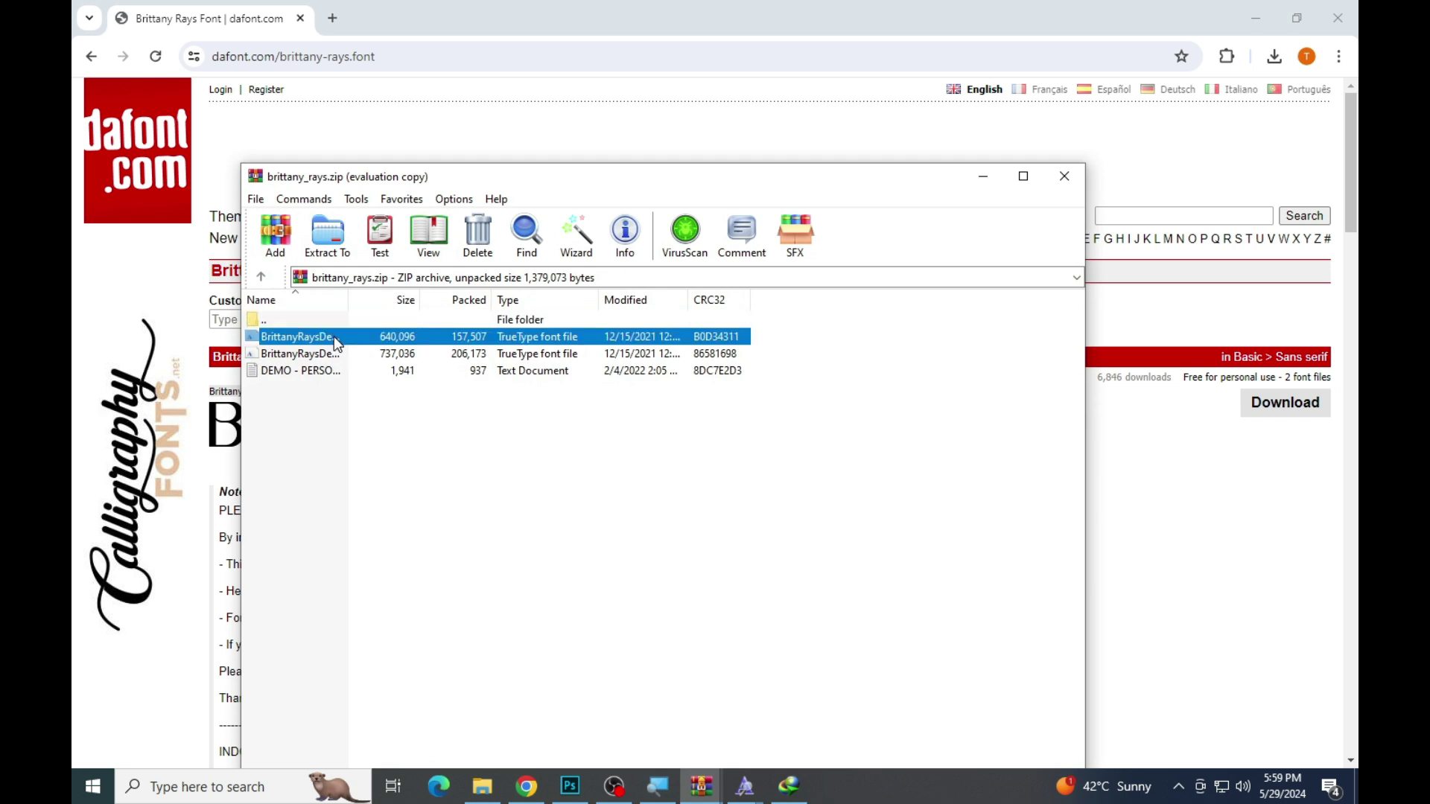
click(244, 141)
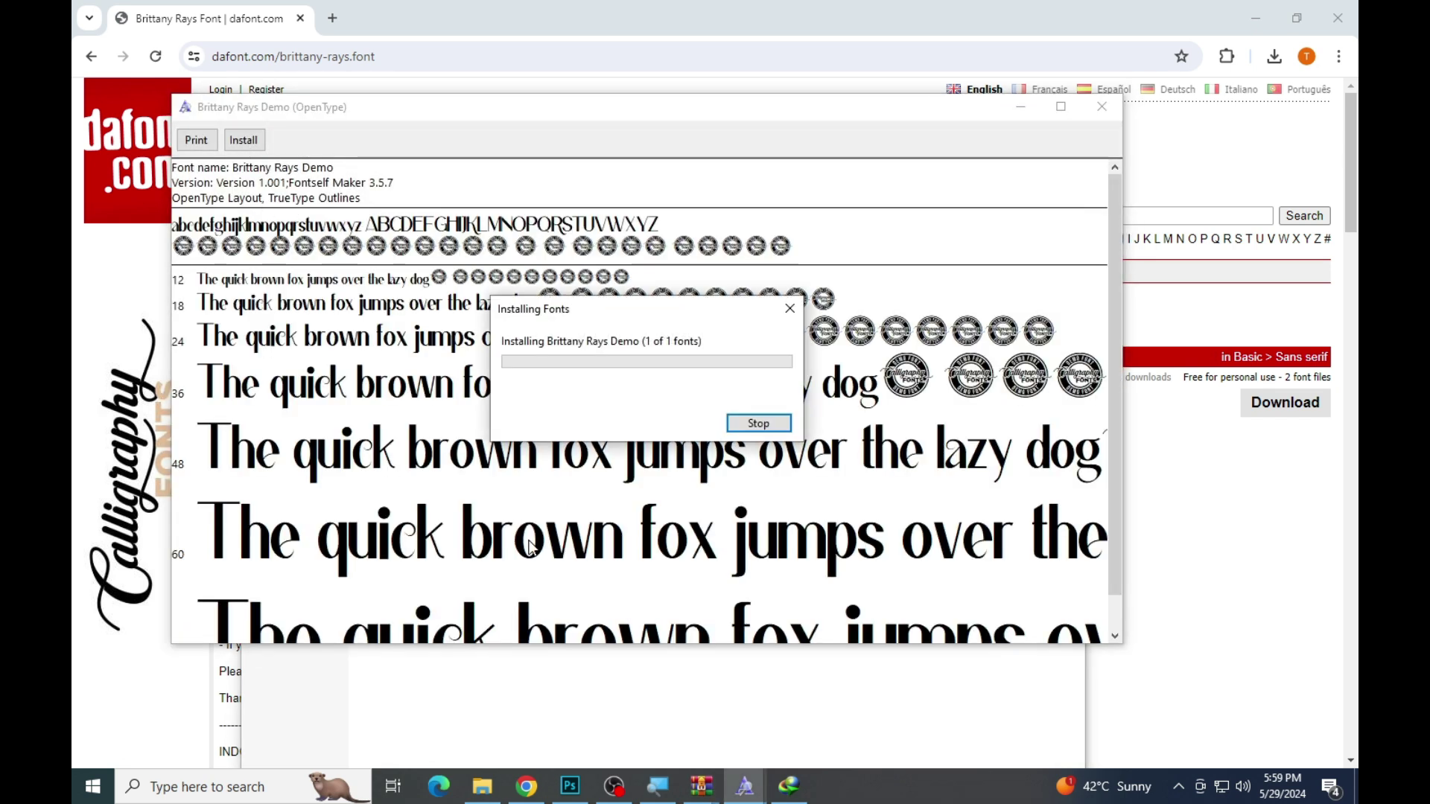
click(570, 786)
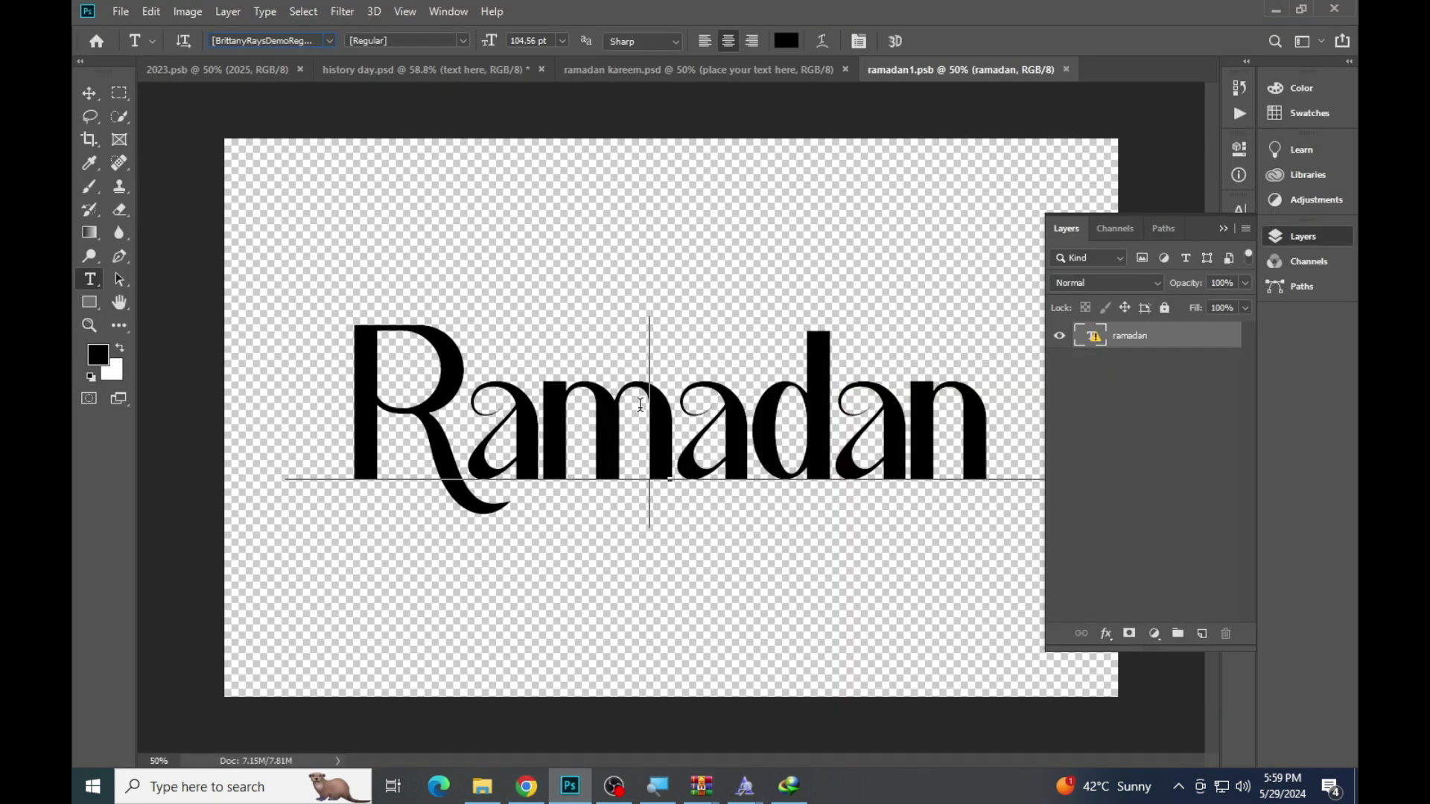
Replace the Ramadan word with EID UL ADHA, shrink it to fit, and commit
click(670, 406)
click(696, 329)
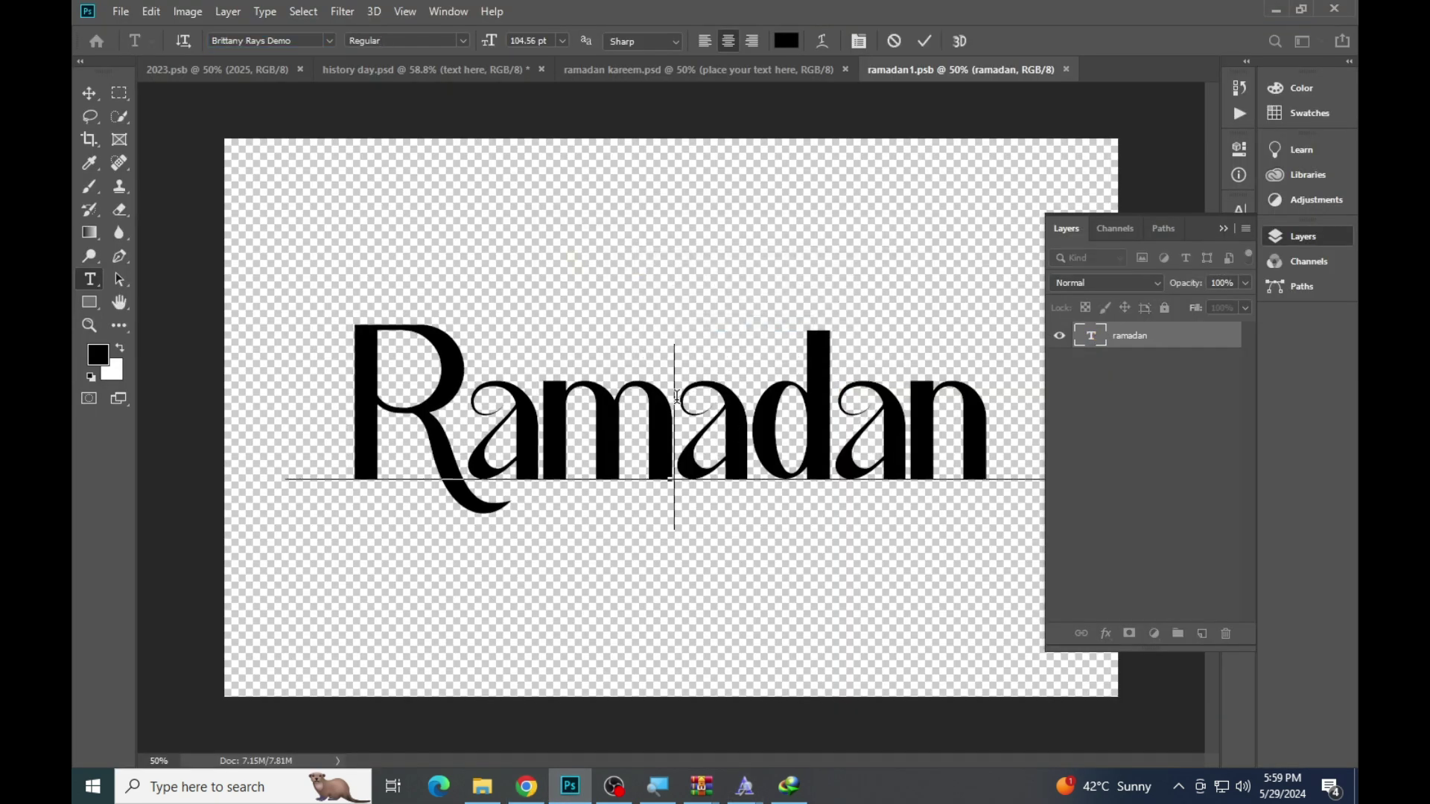
double_click(676, 397)
text(EID UL)
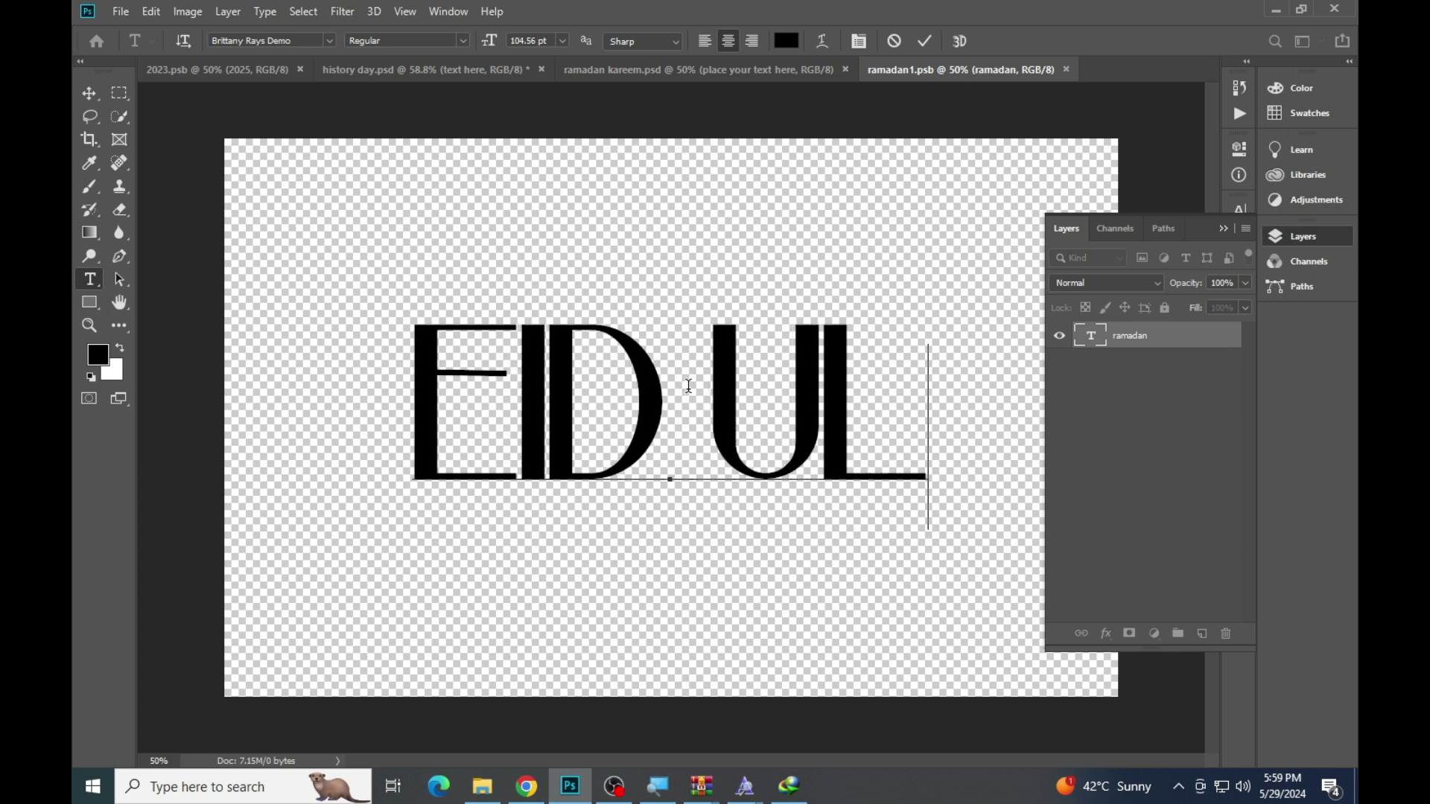
text( ADHA)
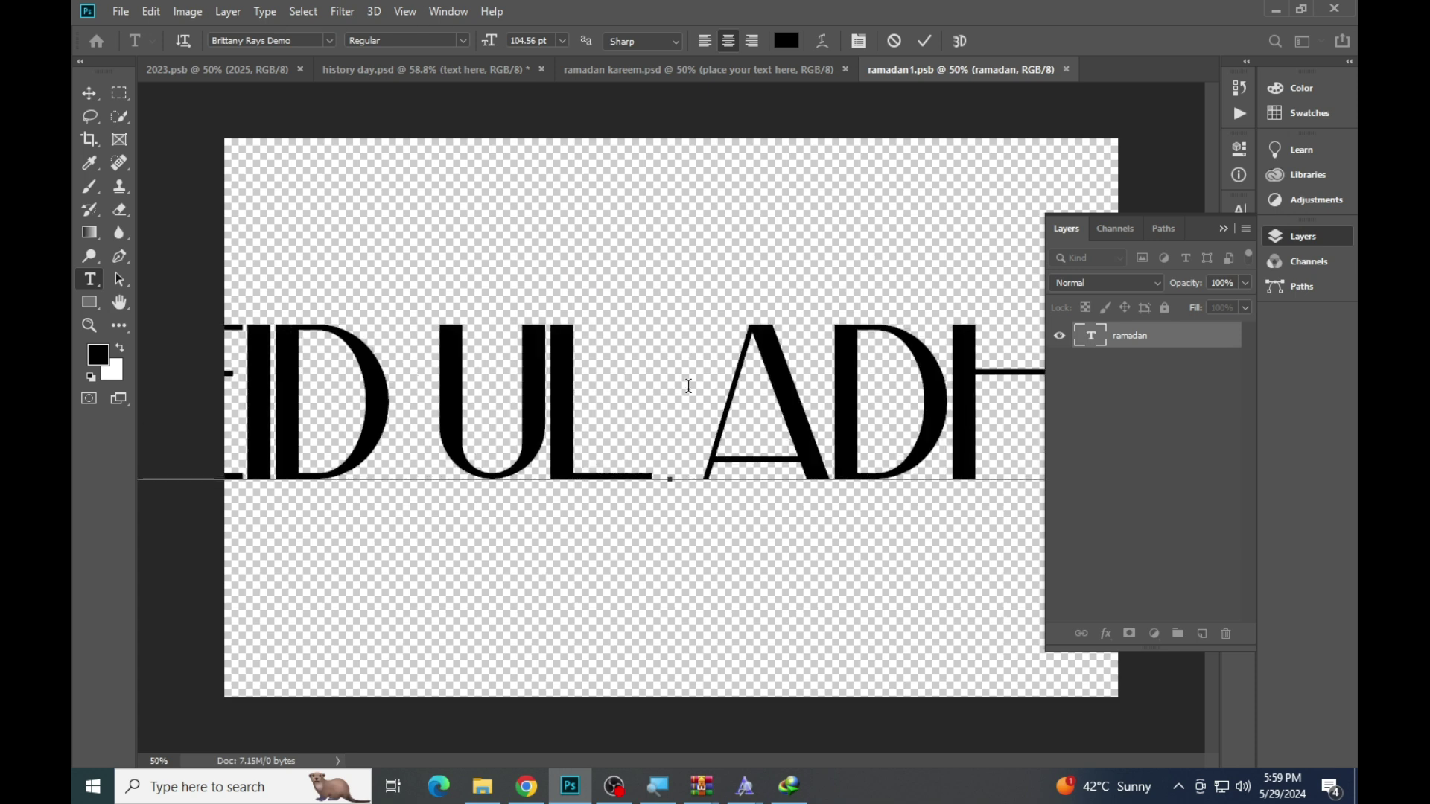
key(ctrl+a)
drag(488, 42, 465, 43)
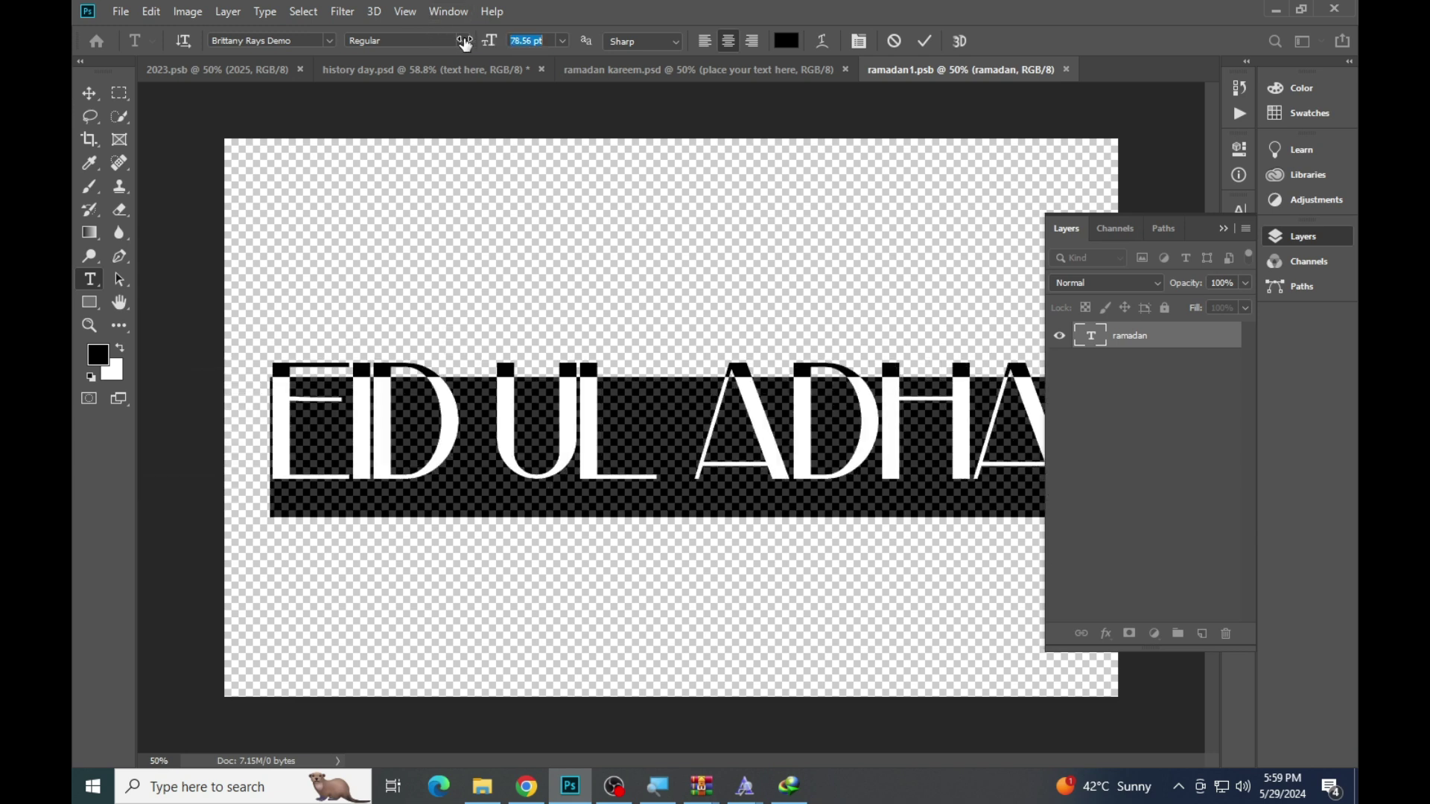
click(925, 41)
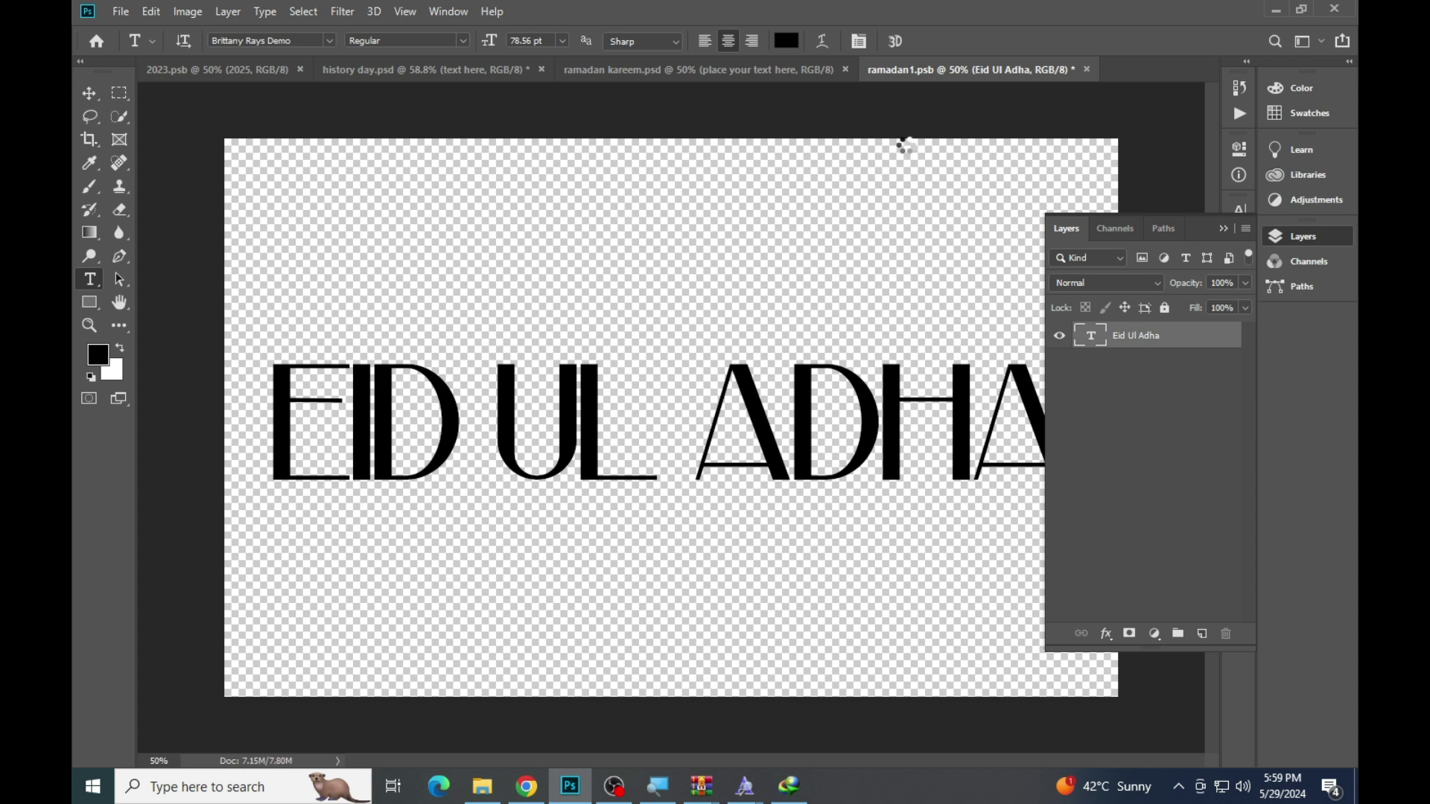
Copy the missing font name of the Kareem text layer in ramadan kareem.psd
click(782, 71)
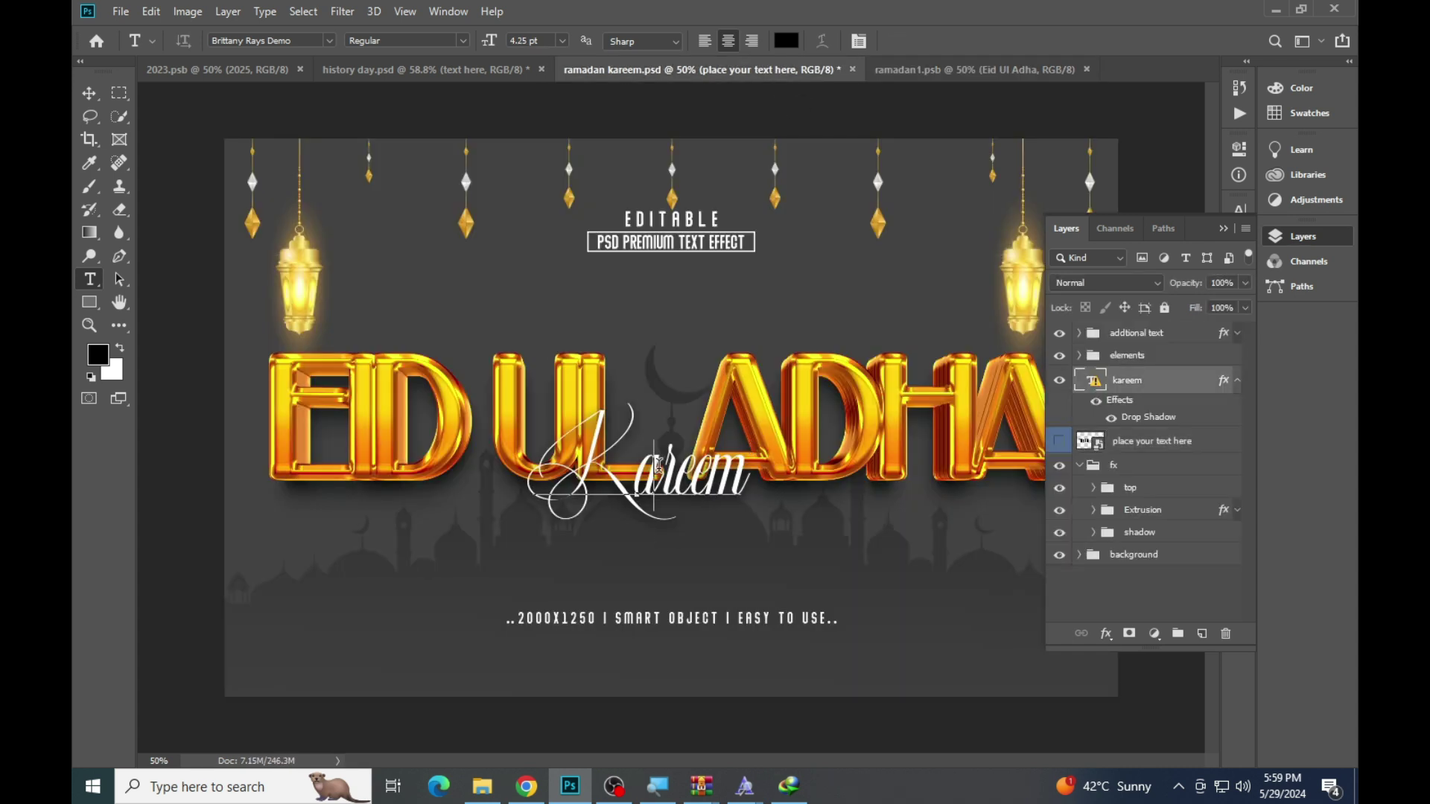
click(659, 465)
click(749, 343)
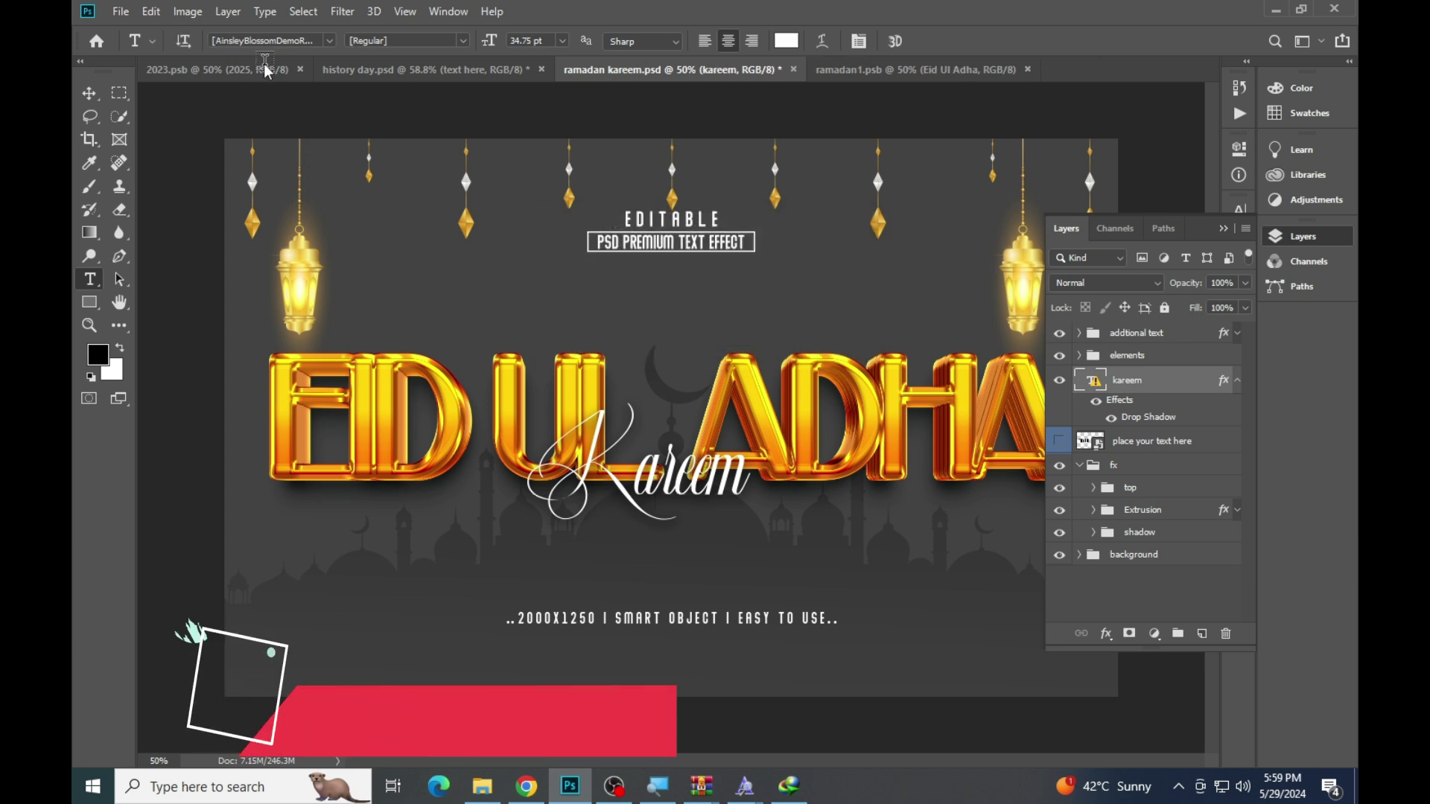
click(261, 40)
right_click(259, 40)
click(306, 97)
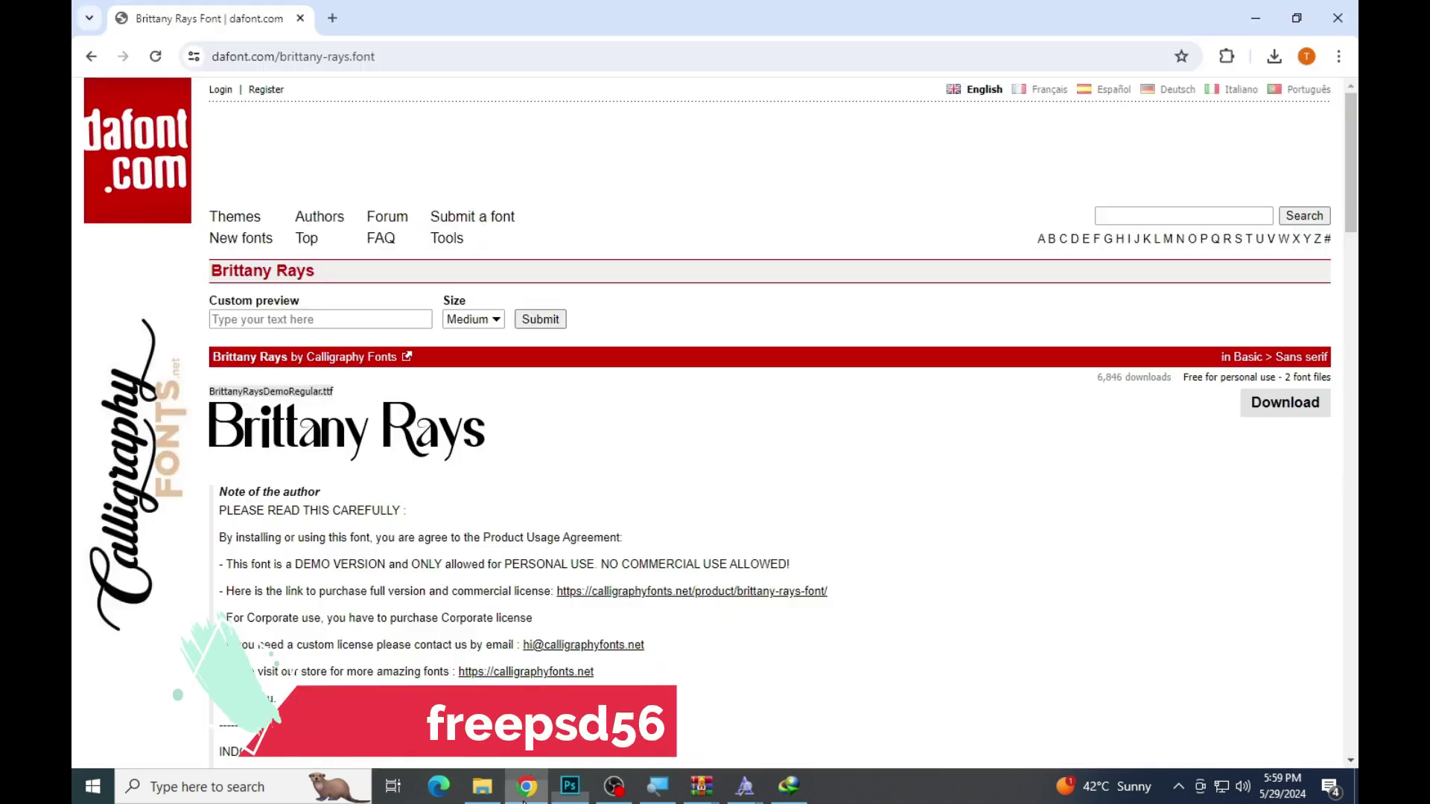
click(526, 786)
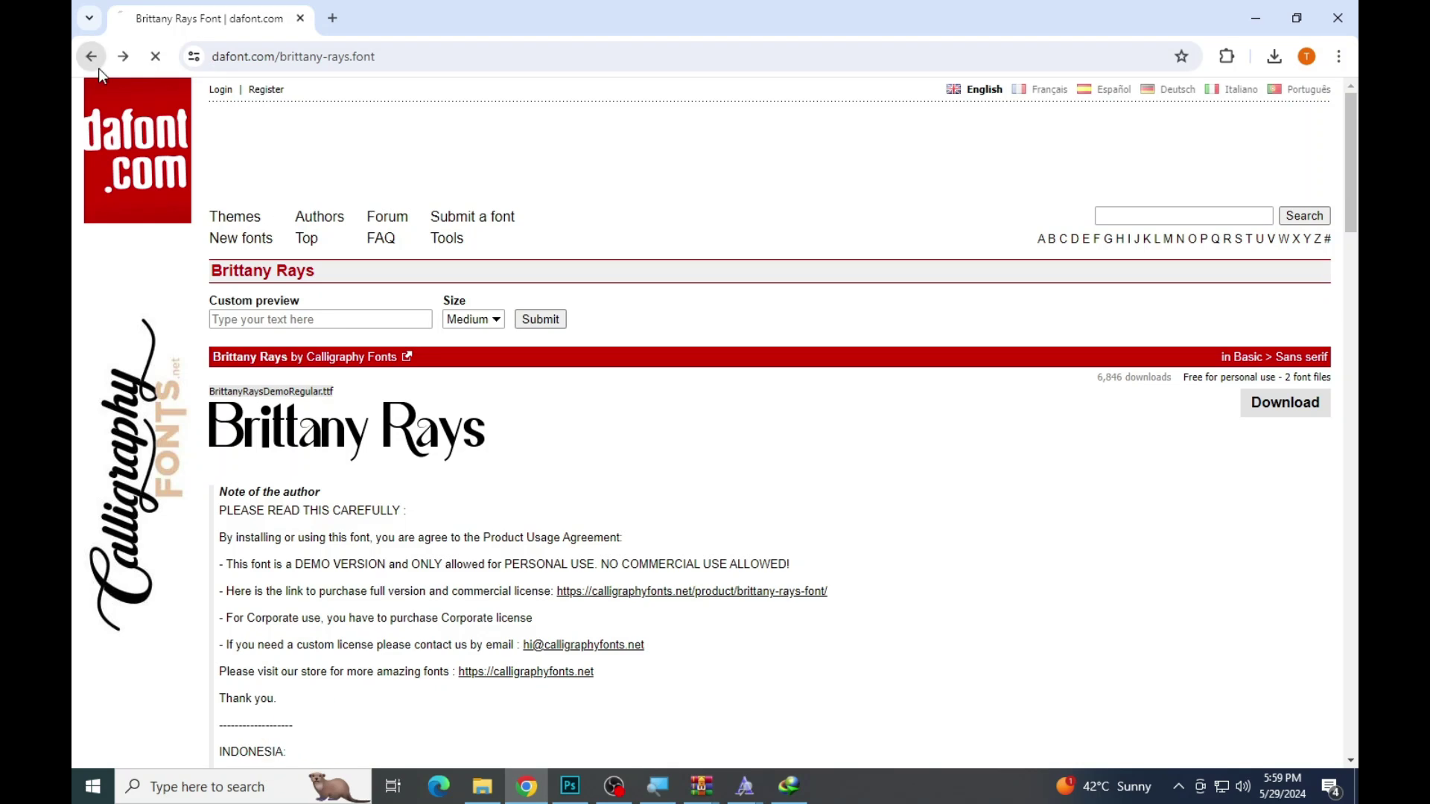
Search Google for the copied Ainsley Blossom font name and open the 1001fonts result
click(97, 66)
drag(401, 123, 193, 132)
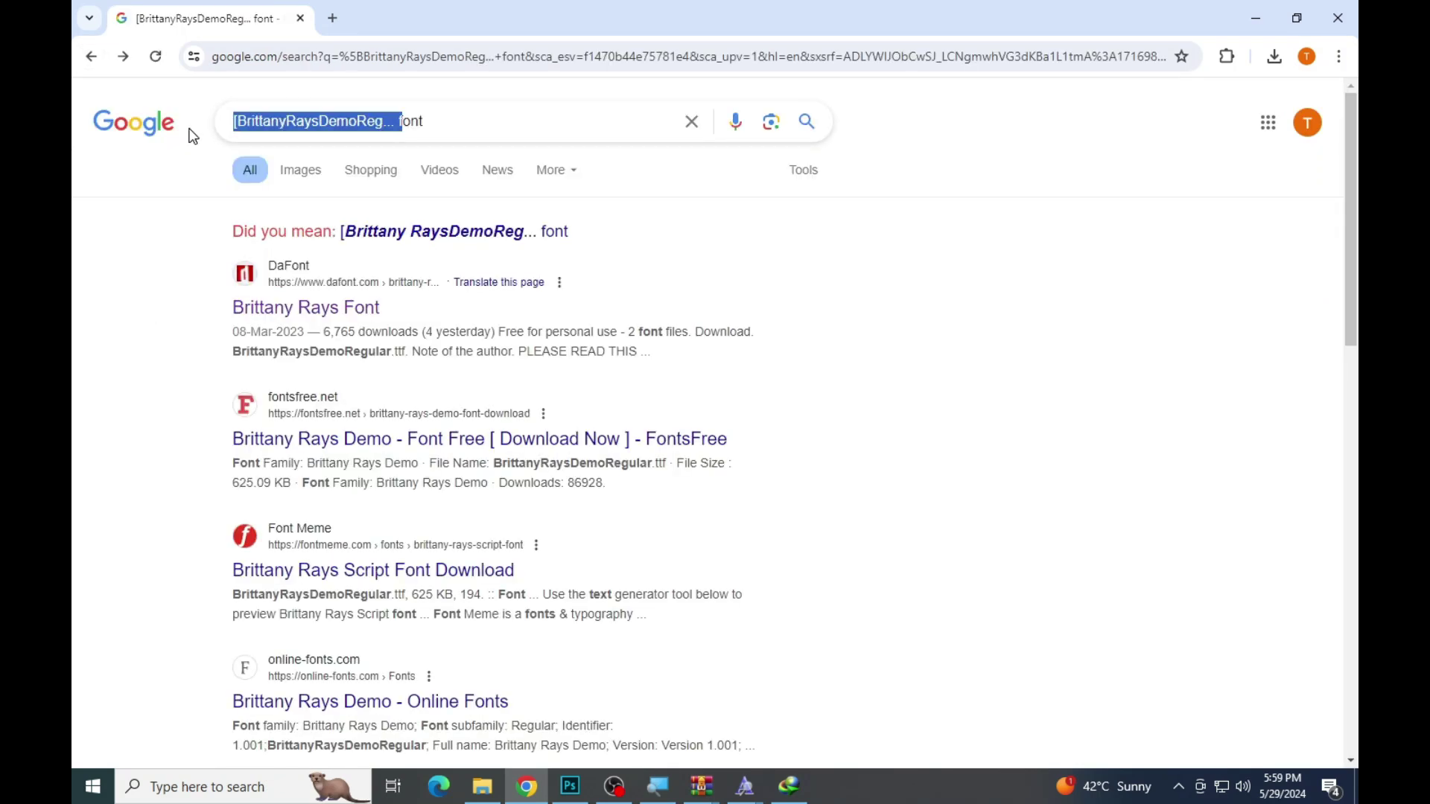
key(ctrl+v)
key(Return)
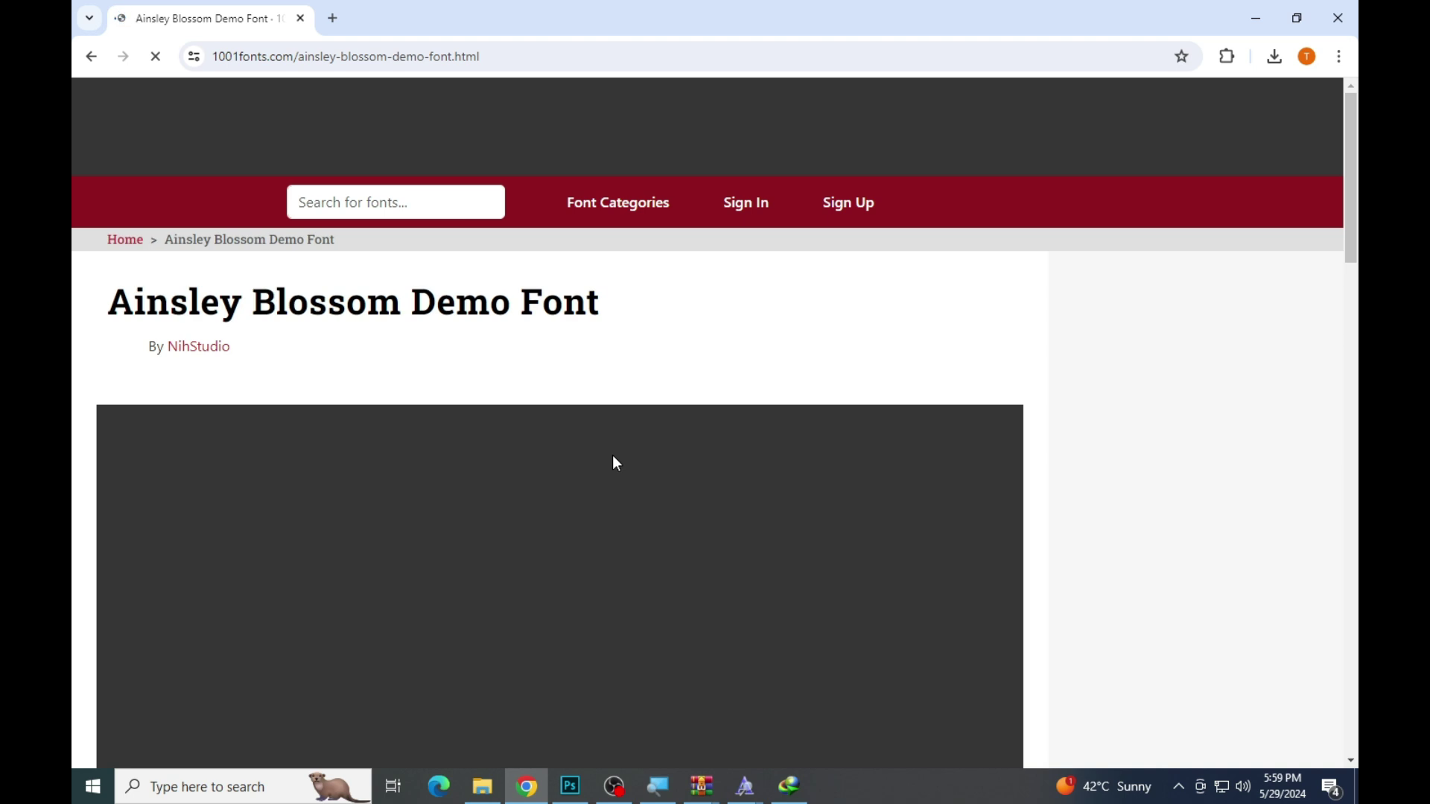
scroll(613, 454, down, 3)
scroll(598, 472, down, 7)
scroll(526, 497, up, 3)
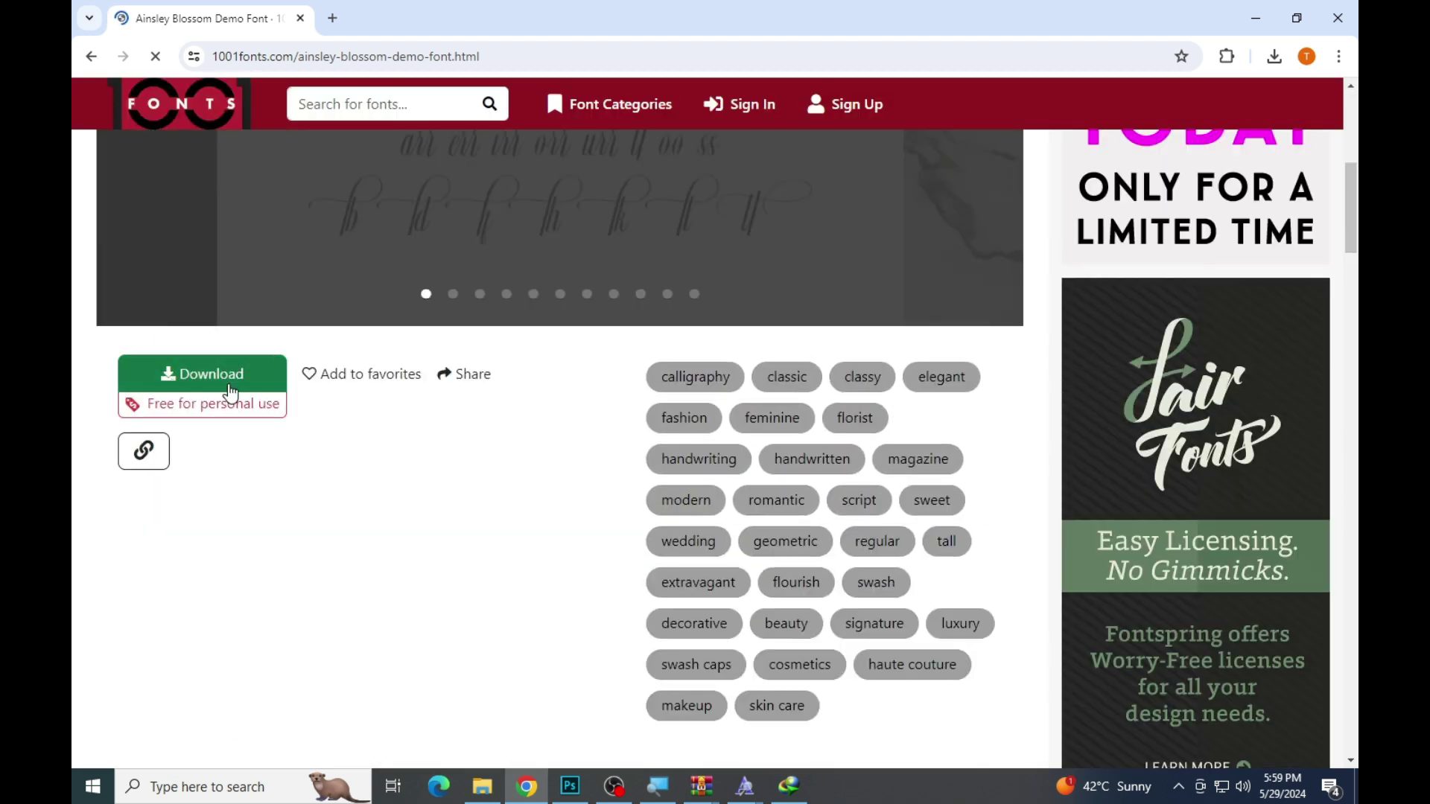
Check the font's license terms and the designer's commercial license page on nihstudio
click(229, 407)
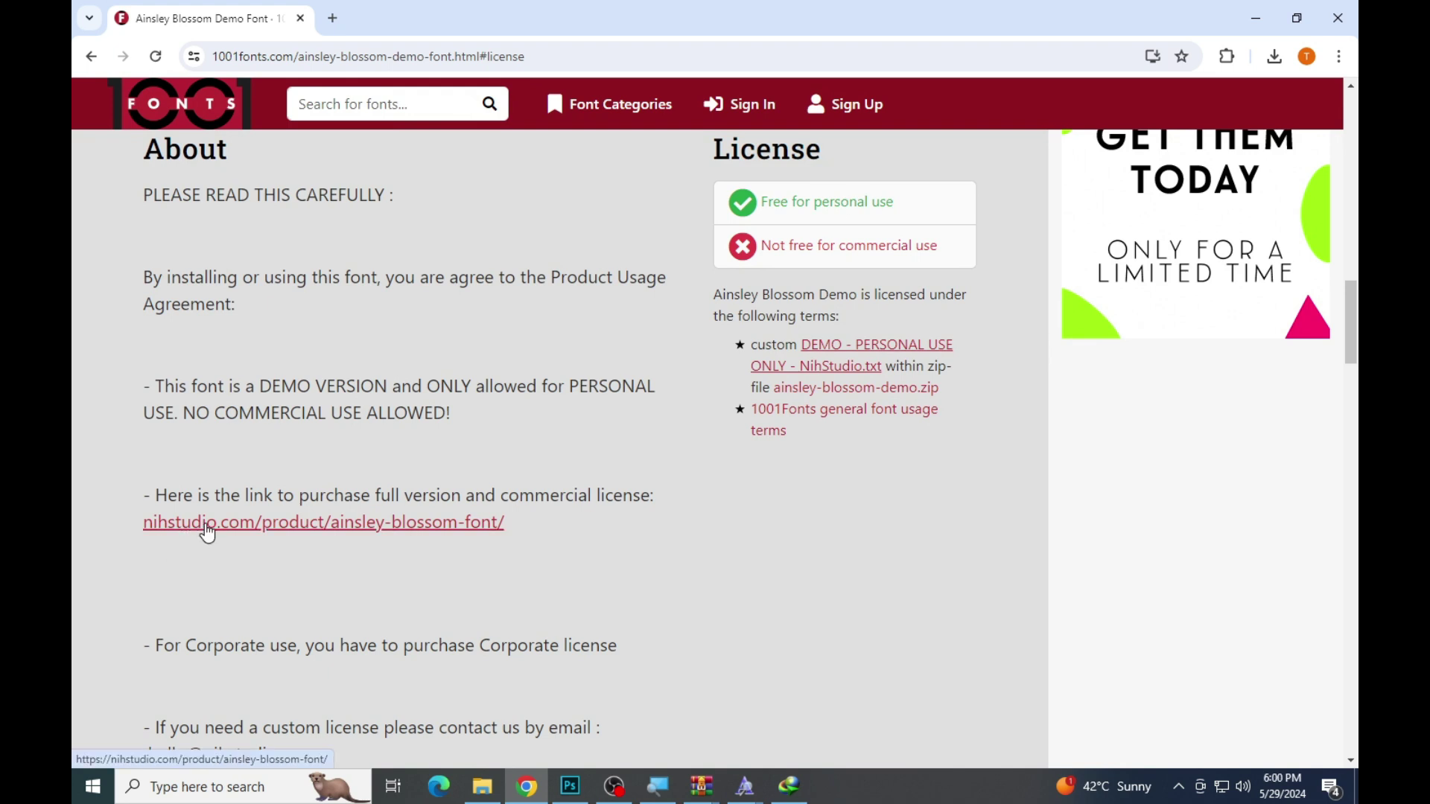
click(208, 522)
click(235, 9)
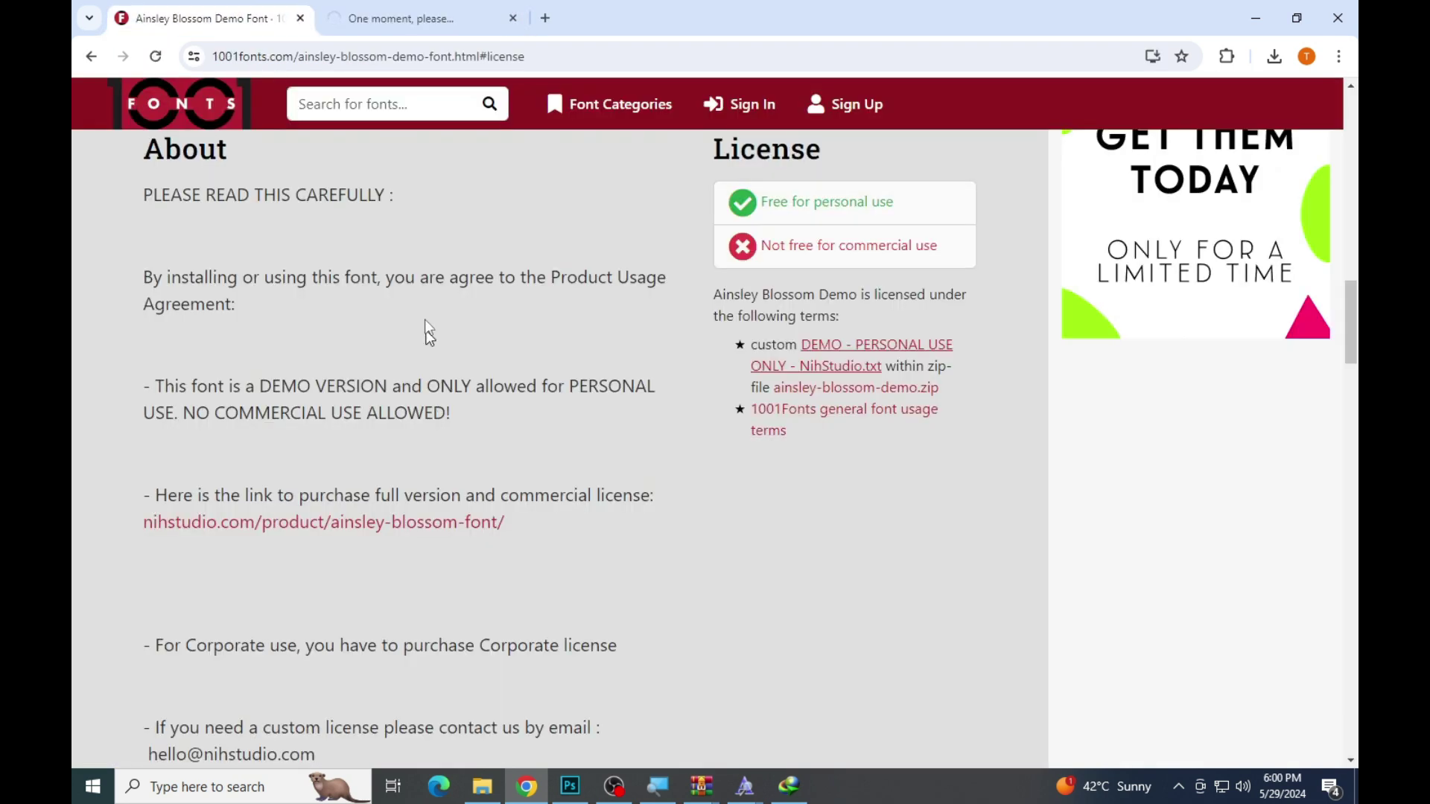
key(ctrl+Tab)
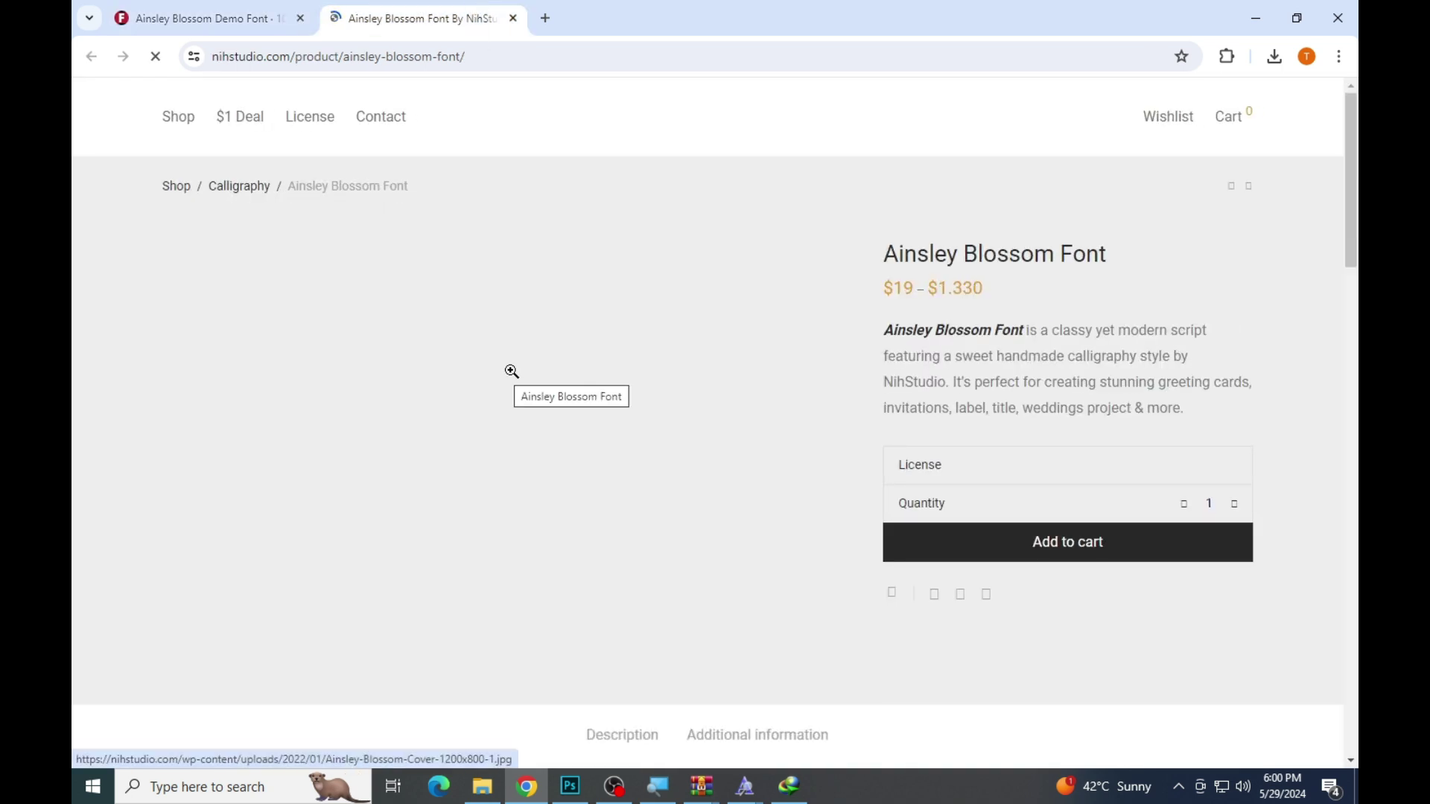
click(201, 18)
Download ainsley-blossom-demo.zip from the 1001fonts font page
scroll(365, 654, down, 5)
scroll(365, 654, down, 4)
scroll(201, 207, up, 2)
key(alt+Left)
scroll(300, 514, up, 1)
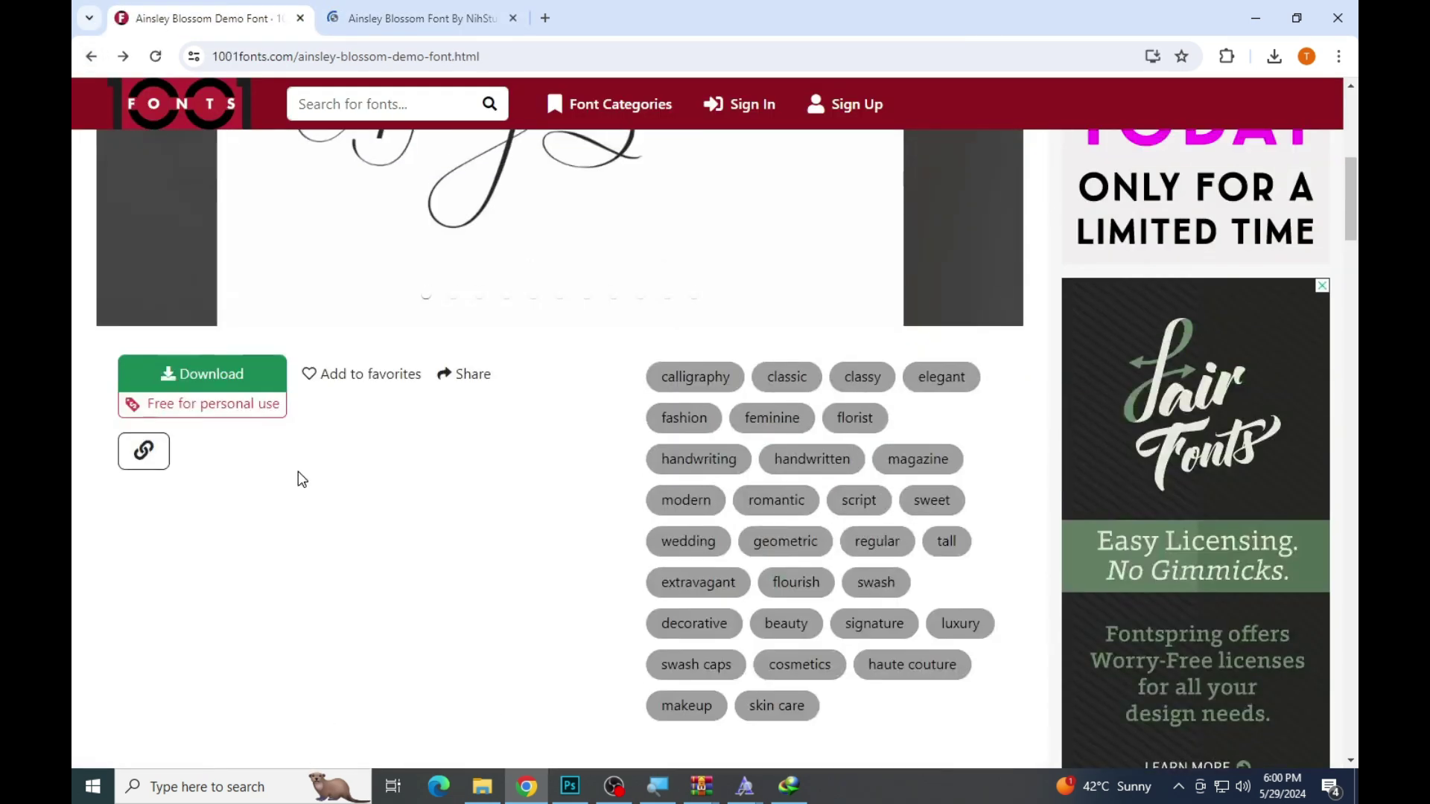
scroll(186, 508, up, 4)
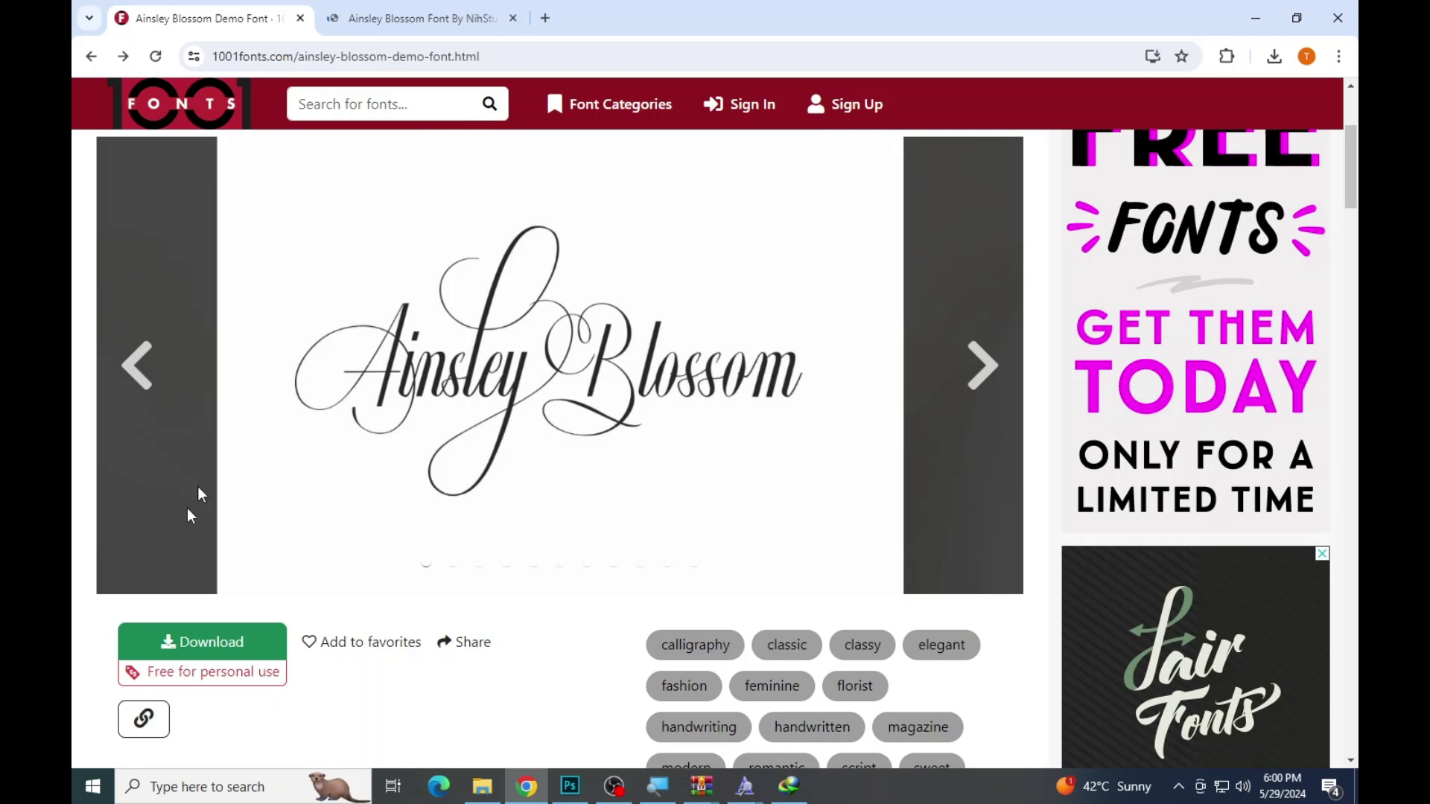
click(217, 645)
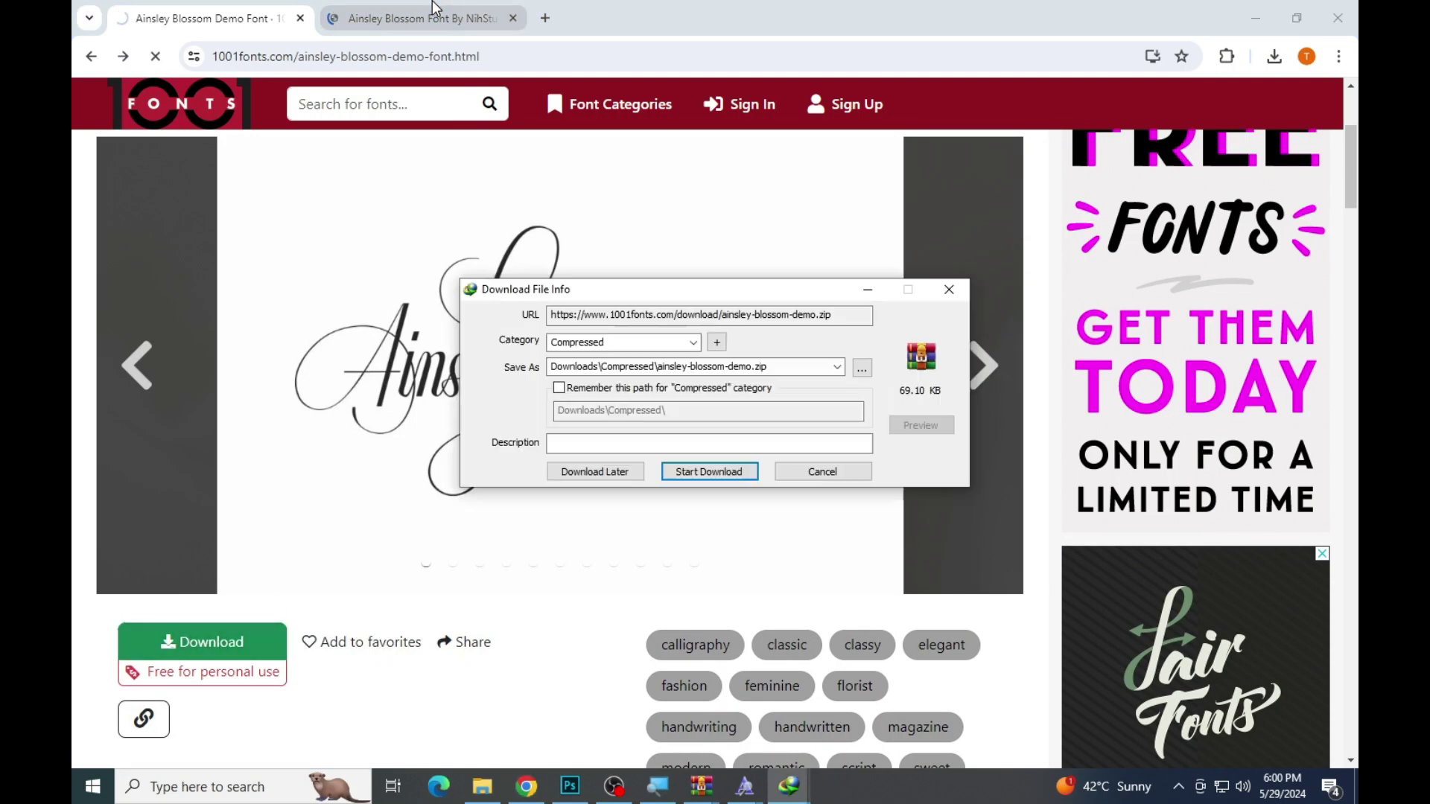
click(708, 471)
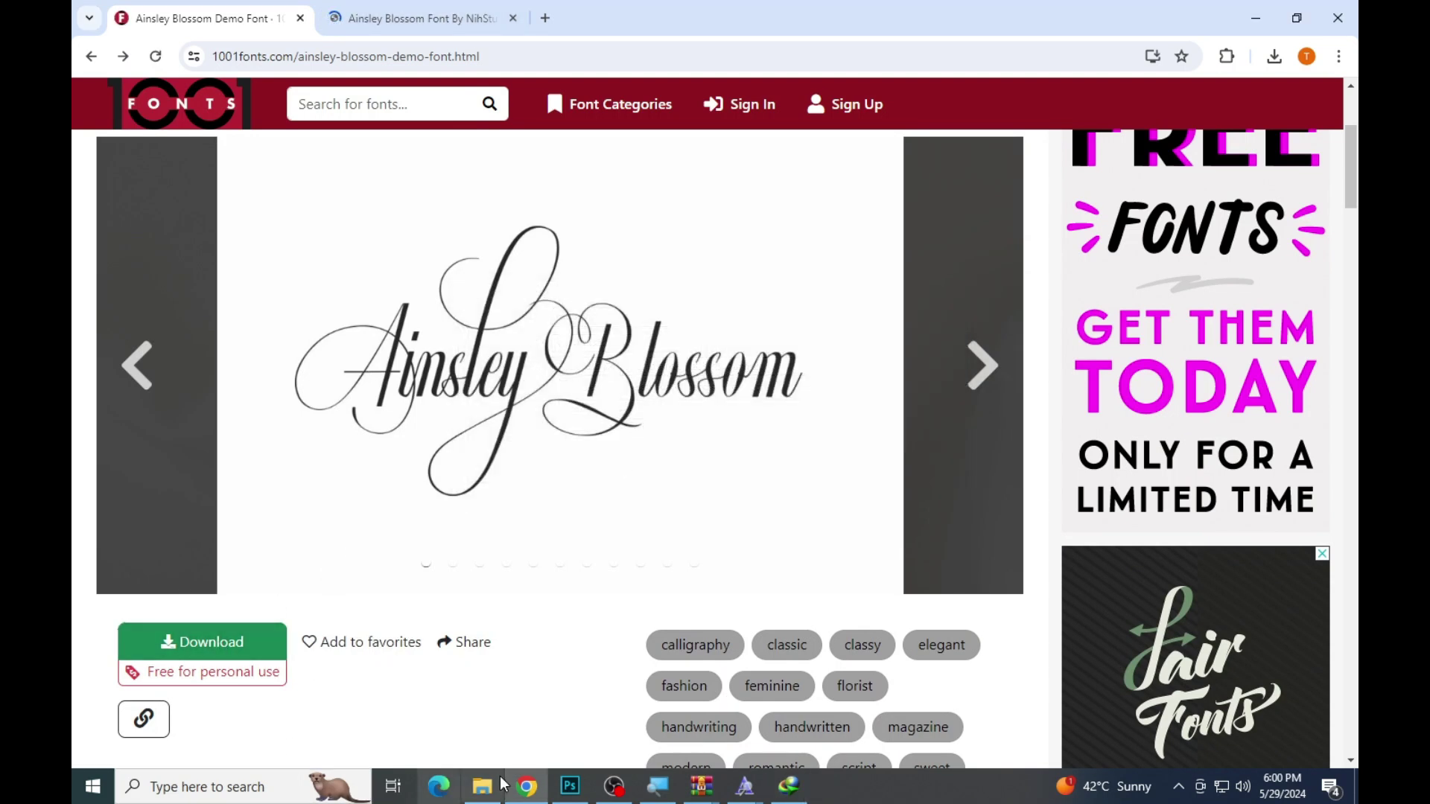
Install Ainsley Blossom Demo from the downloaded zip via WinRAR, then return to Photoshop's Kareem text
click(789, 786)
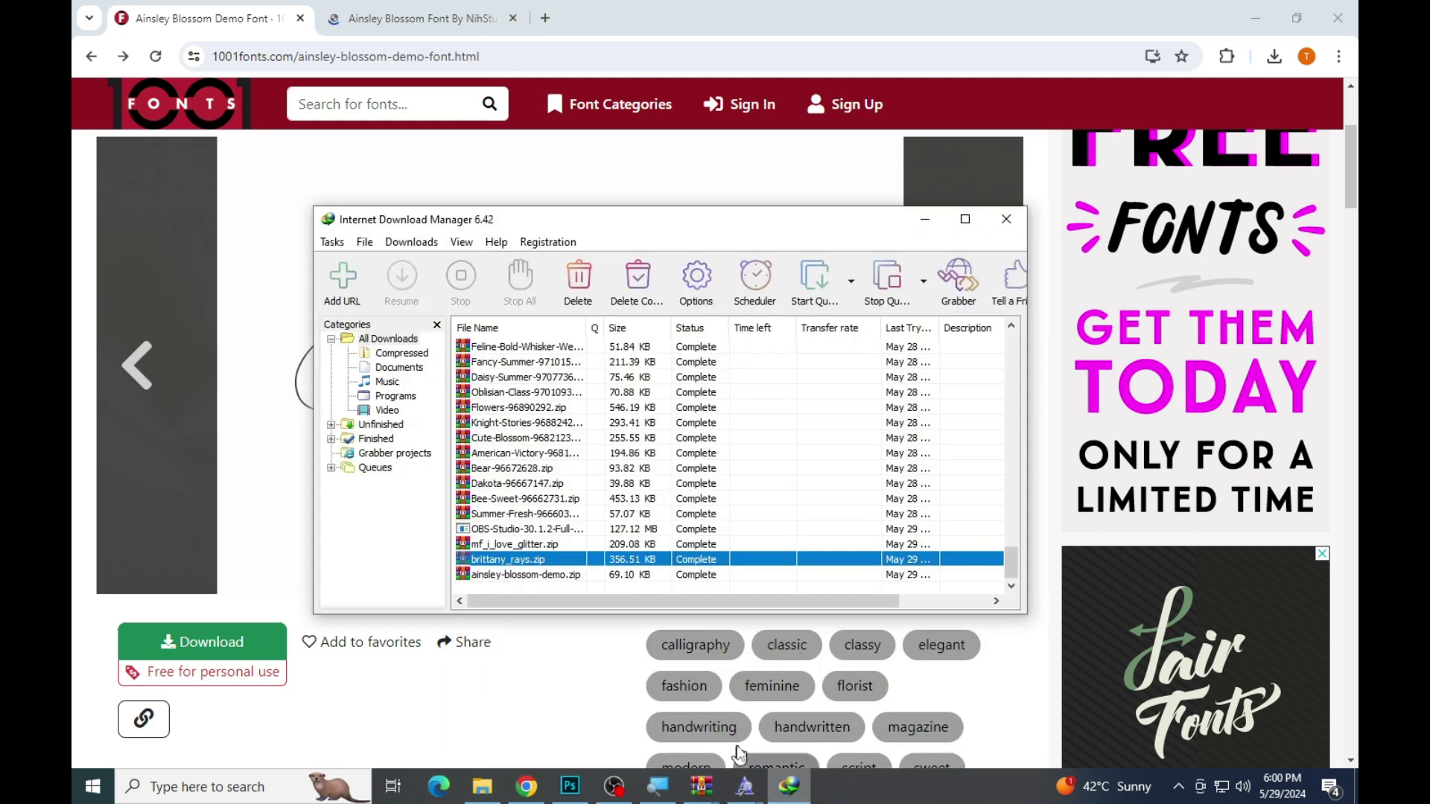
right_click(540, 574)
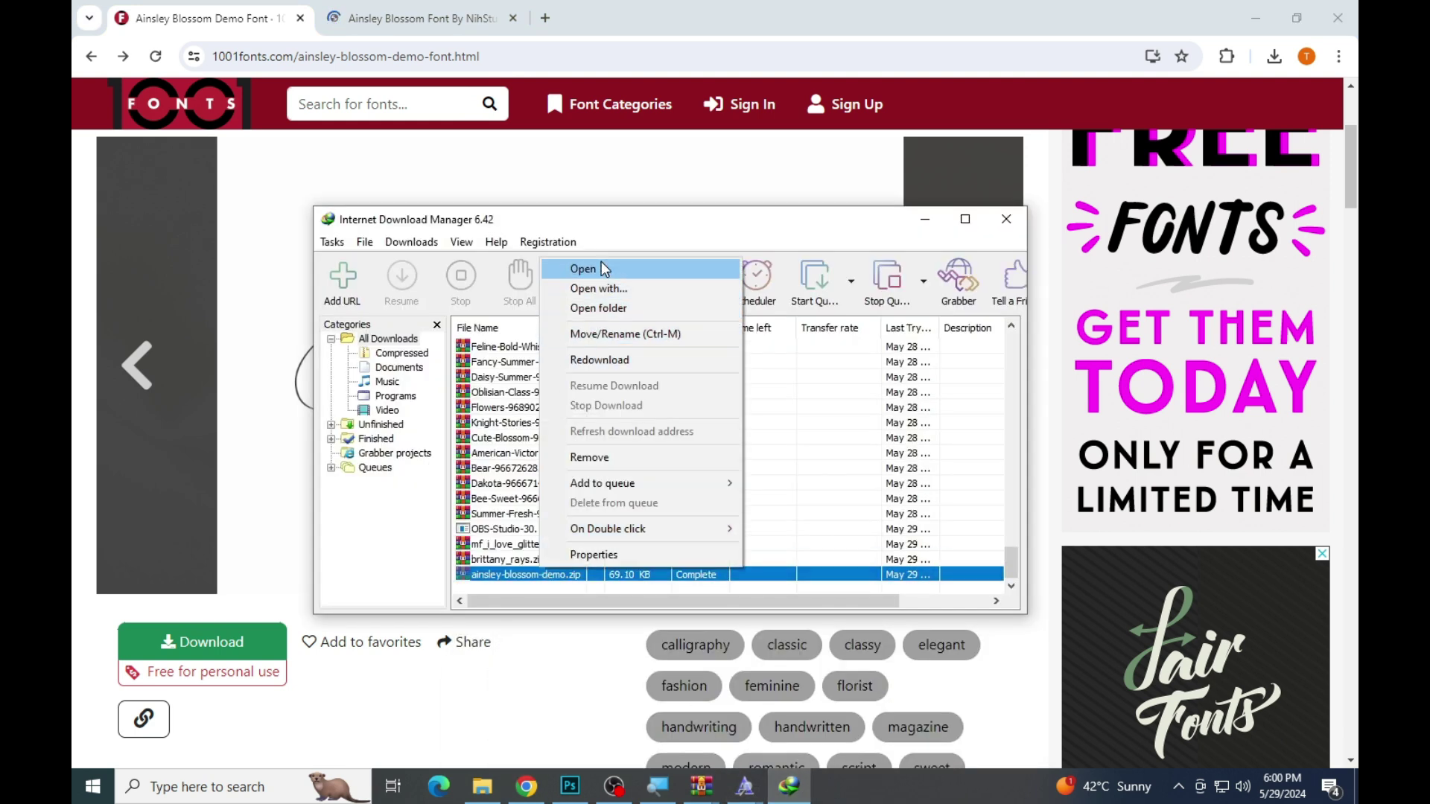
click(601, 265)
double_click(309, 336)
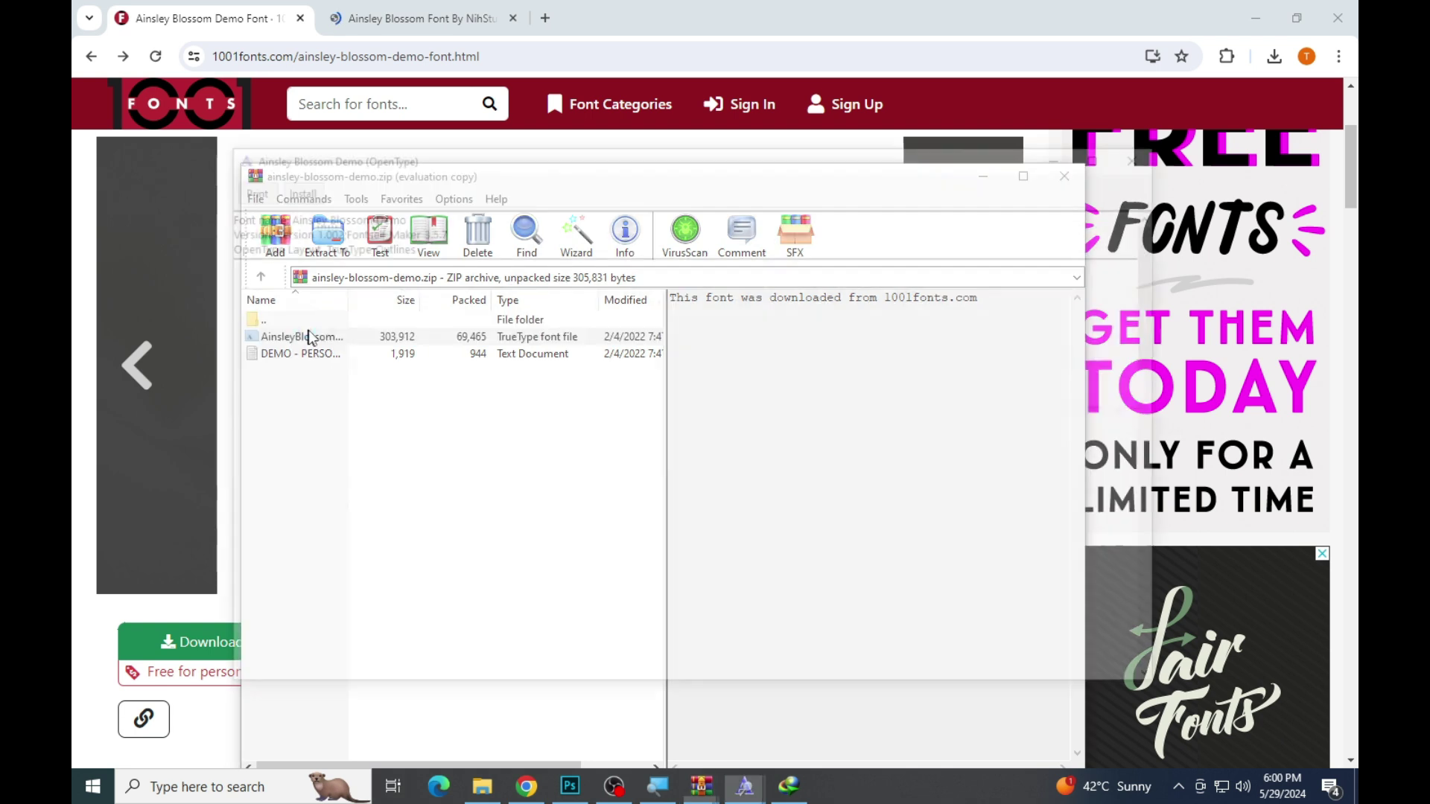
click(290, 187)
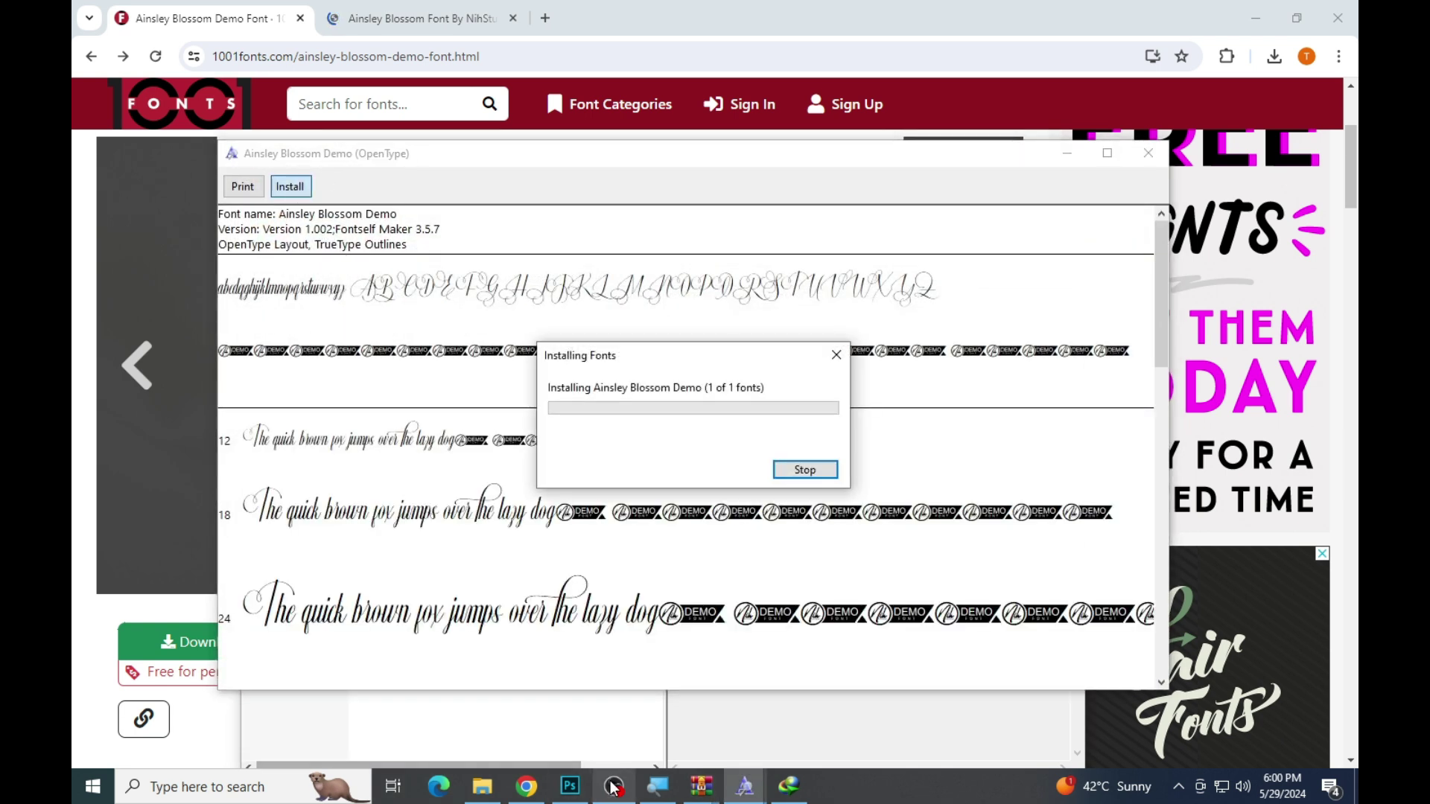
click(570, 786)
click(652, 475)
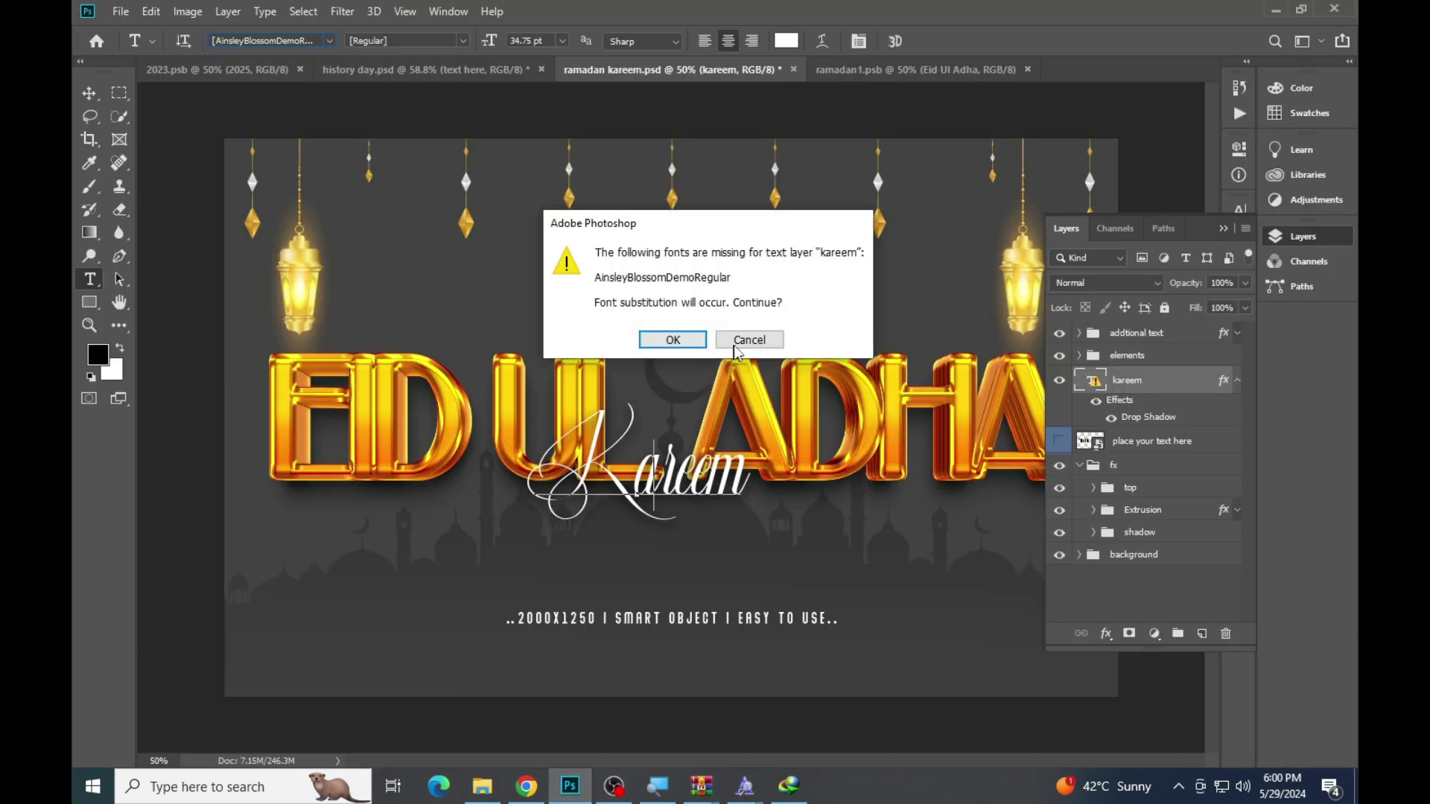
Replace the kareem script line's text with MUBARAK
click(735, 344)
click(675, 471)
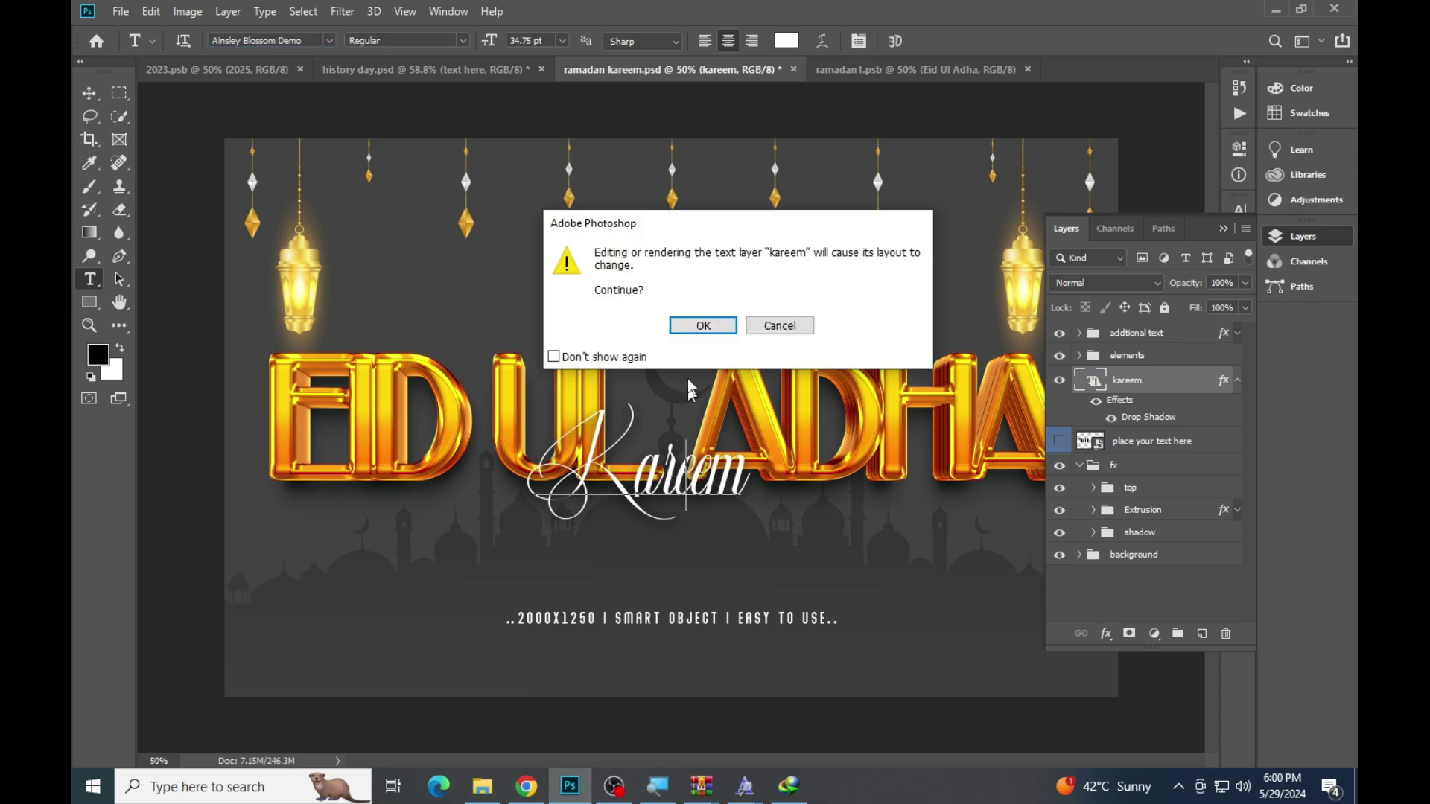
click(693, 326)
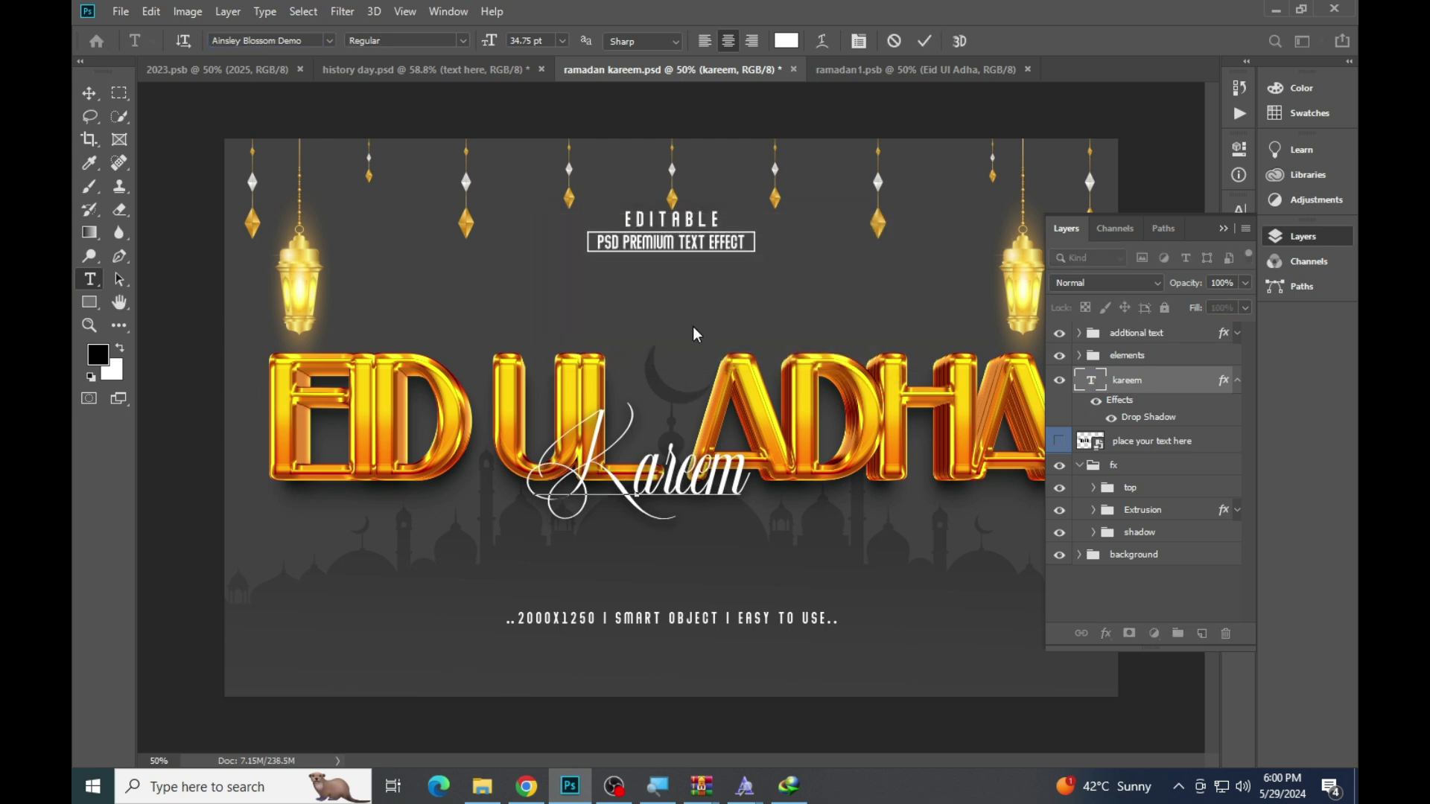
text(ubarak)
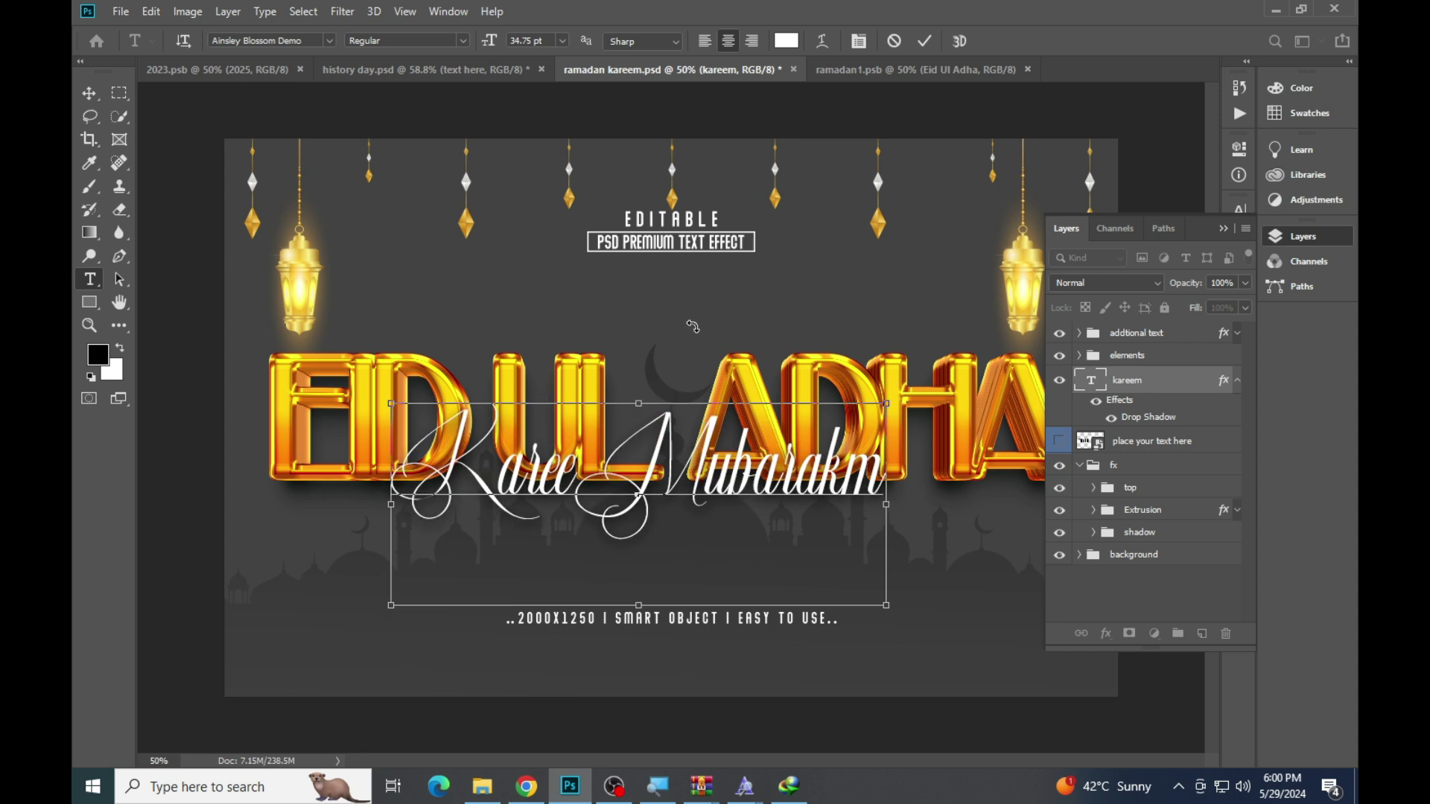
key(ctrl+a)
text(MU)
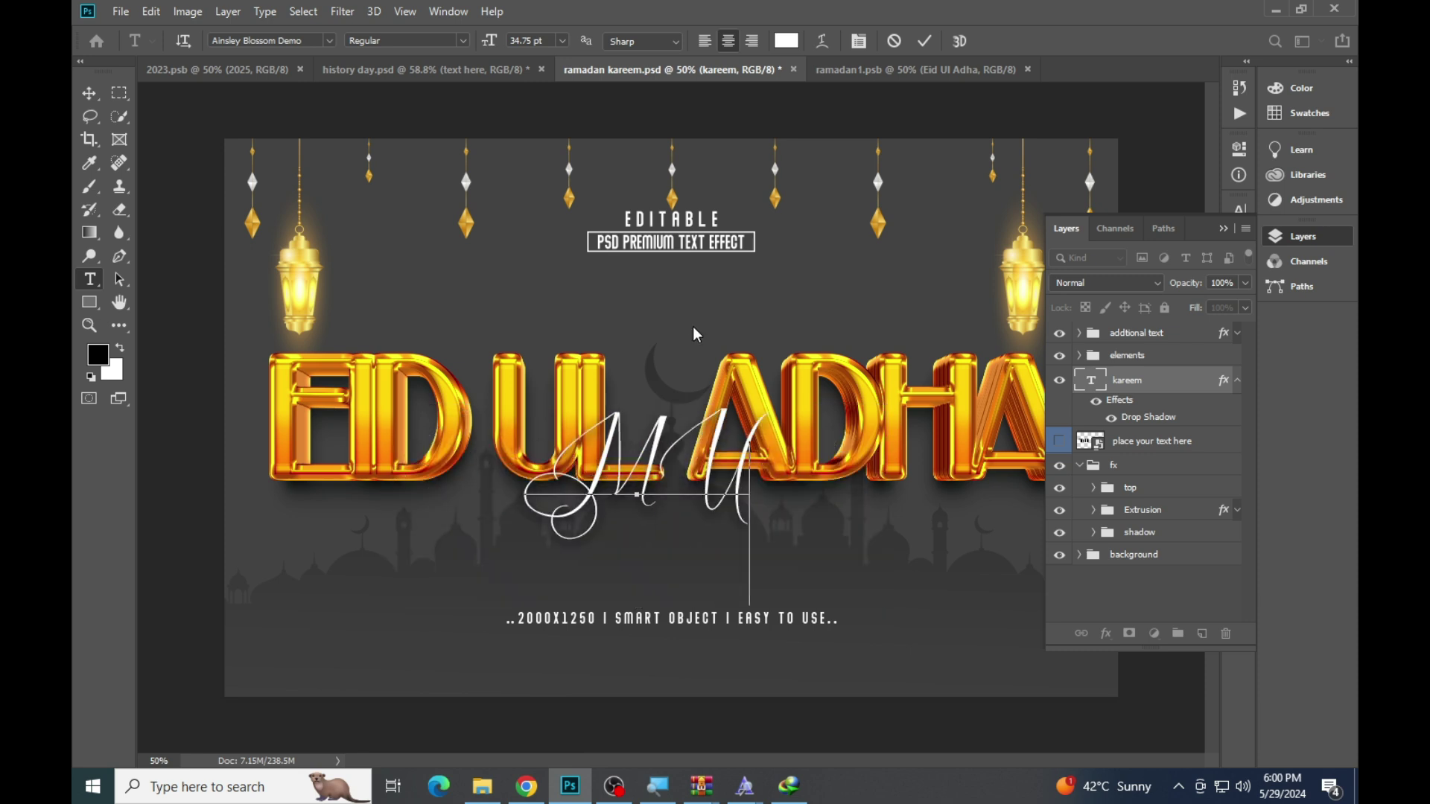
text(BARAK)
key(ctrl+a)
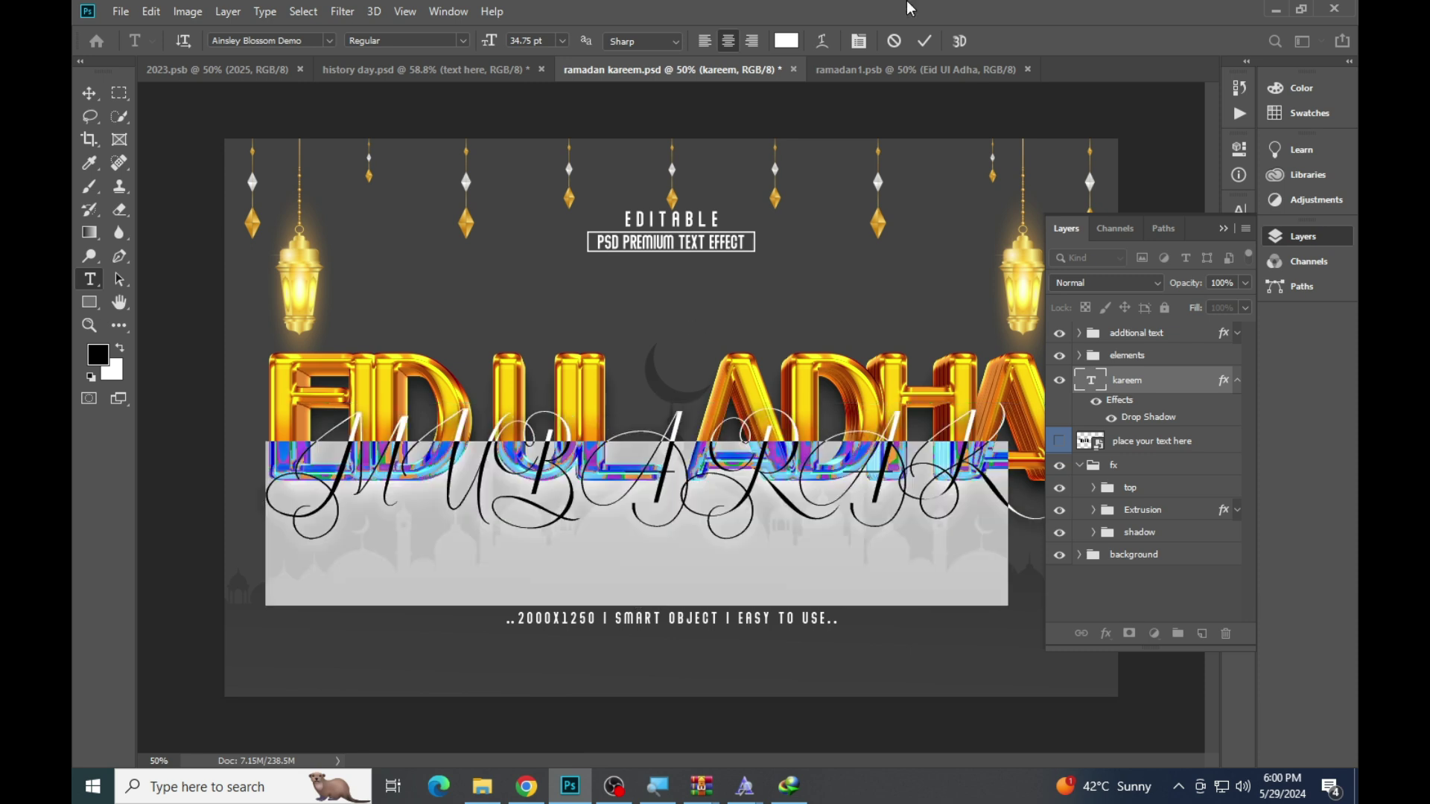
Turn off All Caps so it reads Mubarak, sized at 49.75 pt
click(858, 42)
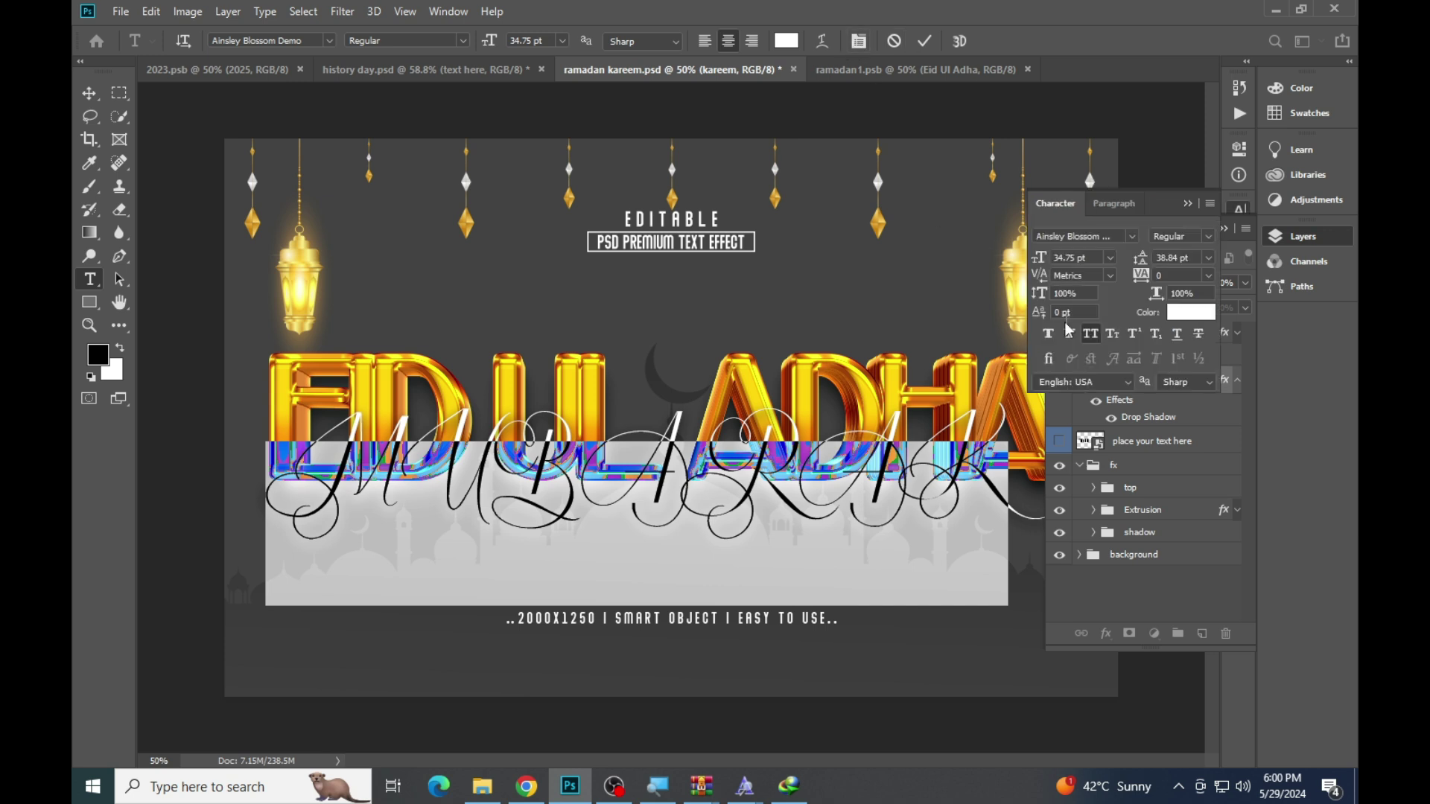
click(1092, 334)
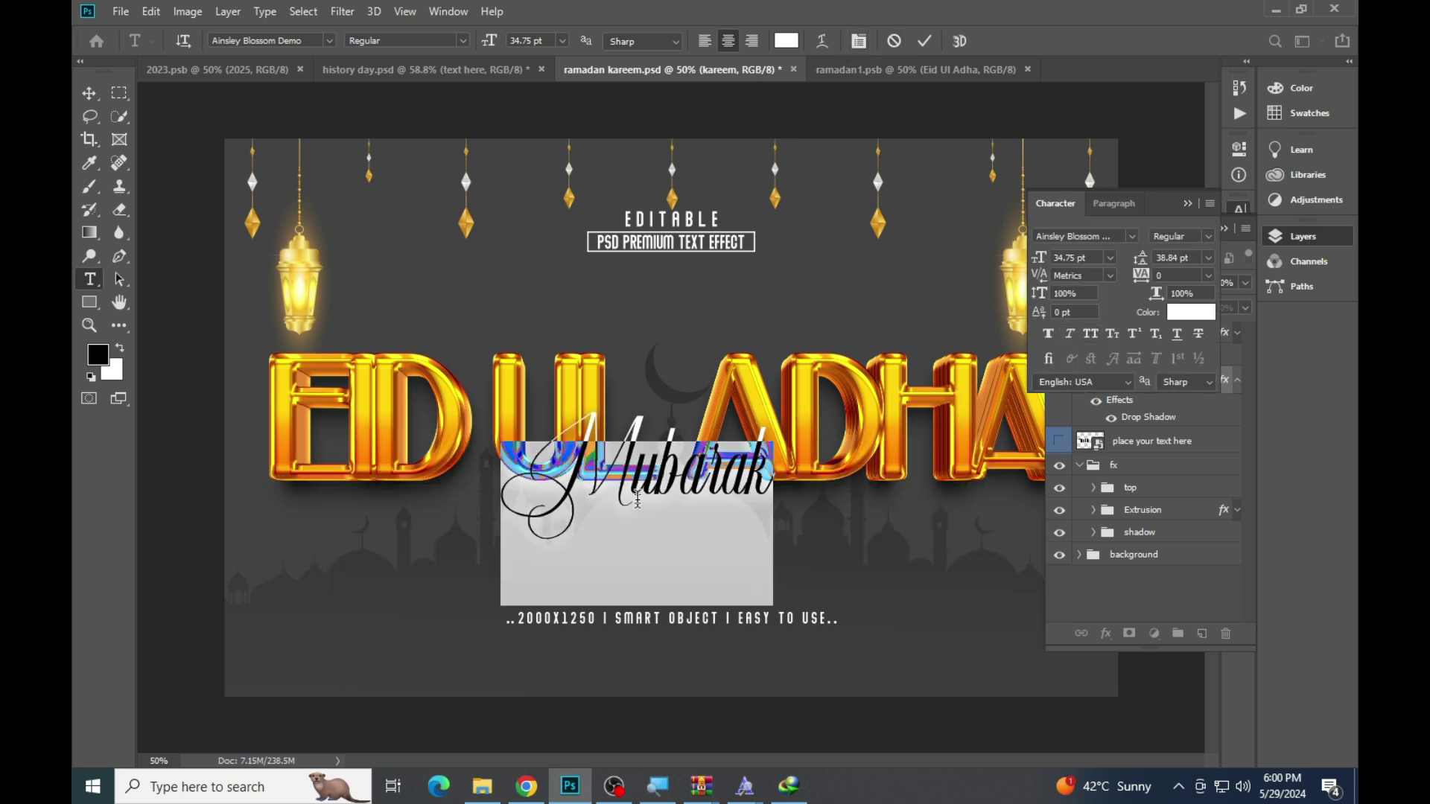
drag(495, 45, 562, 59)
drag(549, 72, 882, 22)
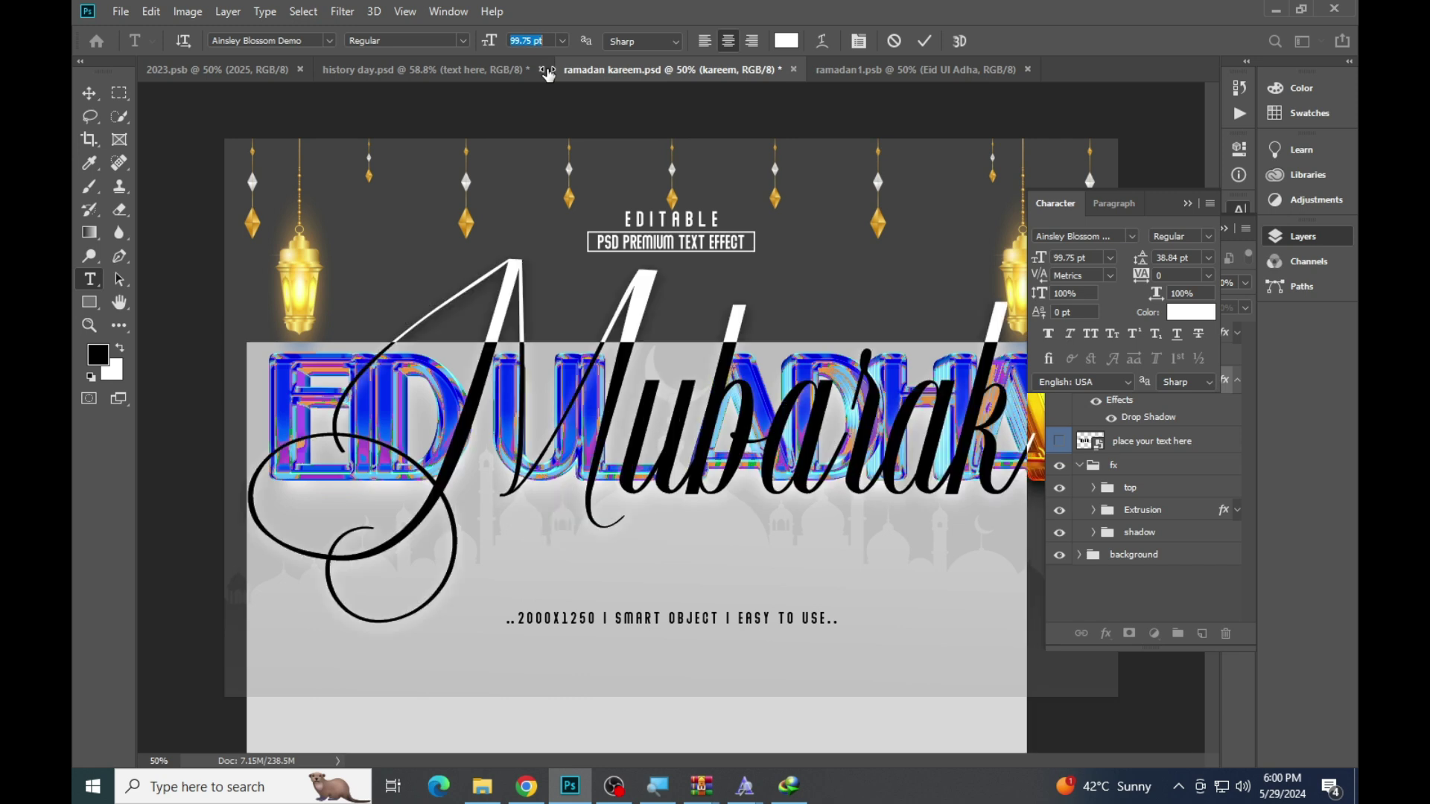
click(922, 42)
Move Mubarak below Eid Ul Adha and hide the additional text promo group
mouse_move(691, 447)
mouse_down()
mouse_move(725, 507)
mouse_move(704, 560)
mouse_up()
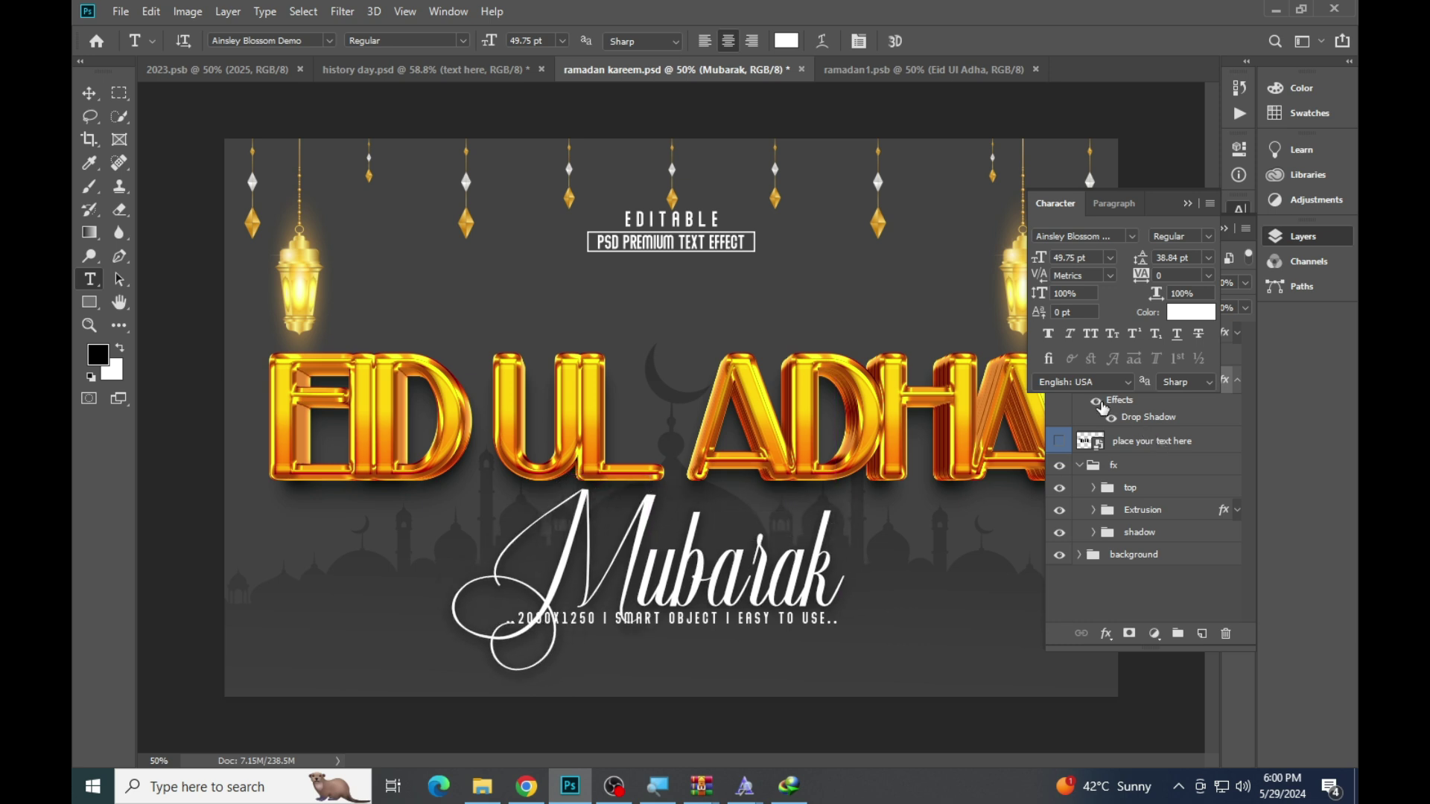
click(1241, 211)
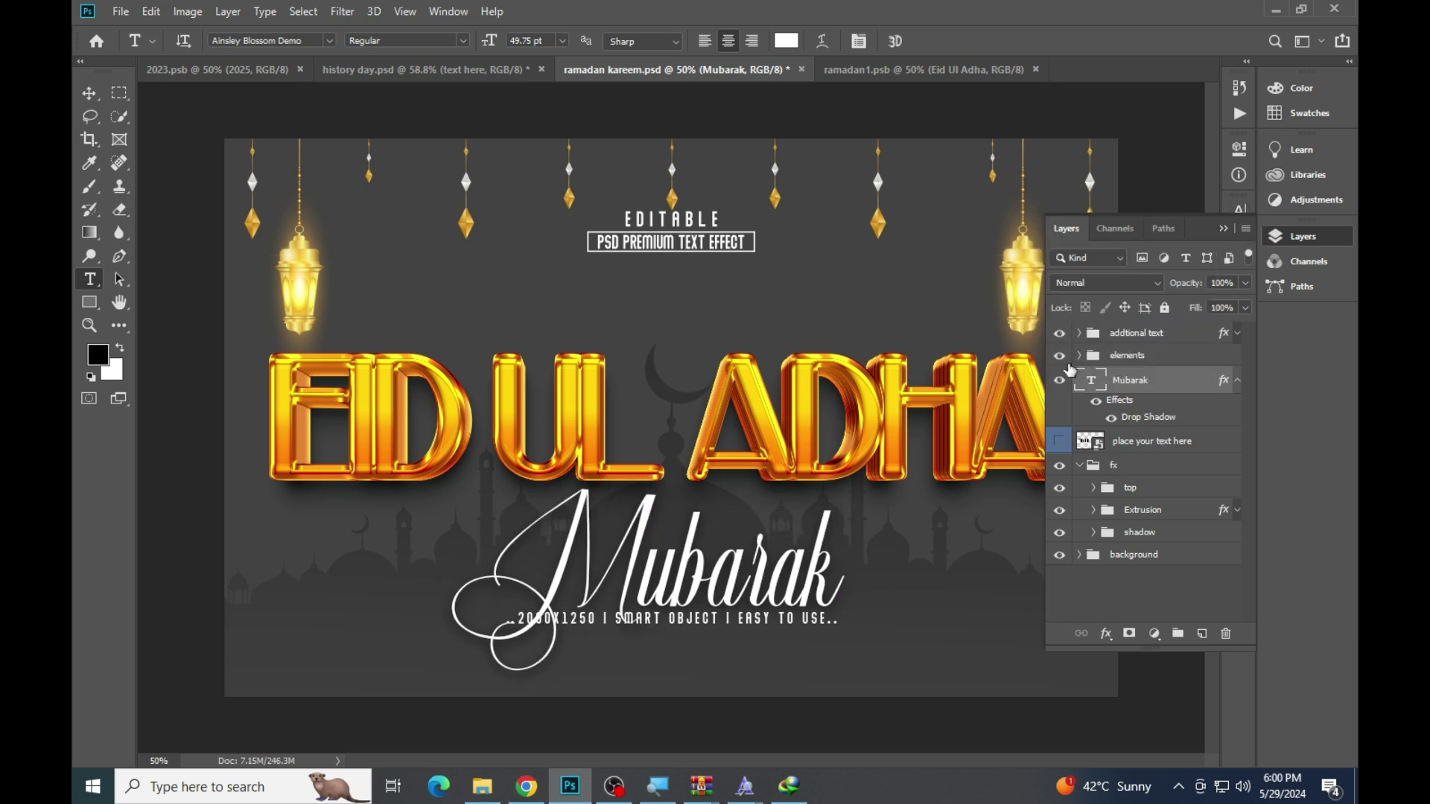
click(1056, 335)
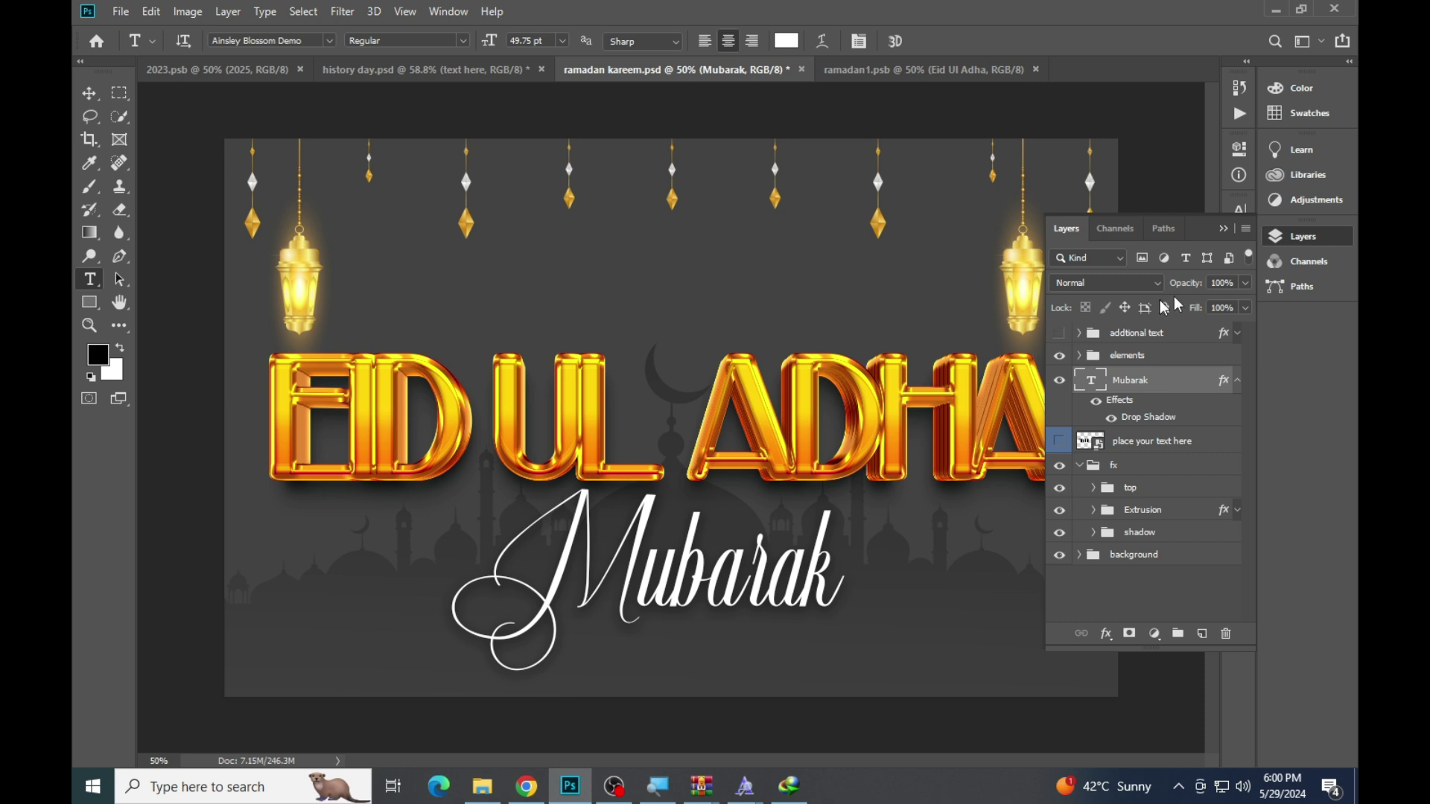
click(1296, 237)
drag(709, 594, 723, 575)
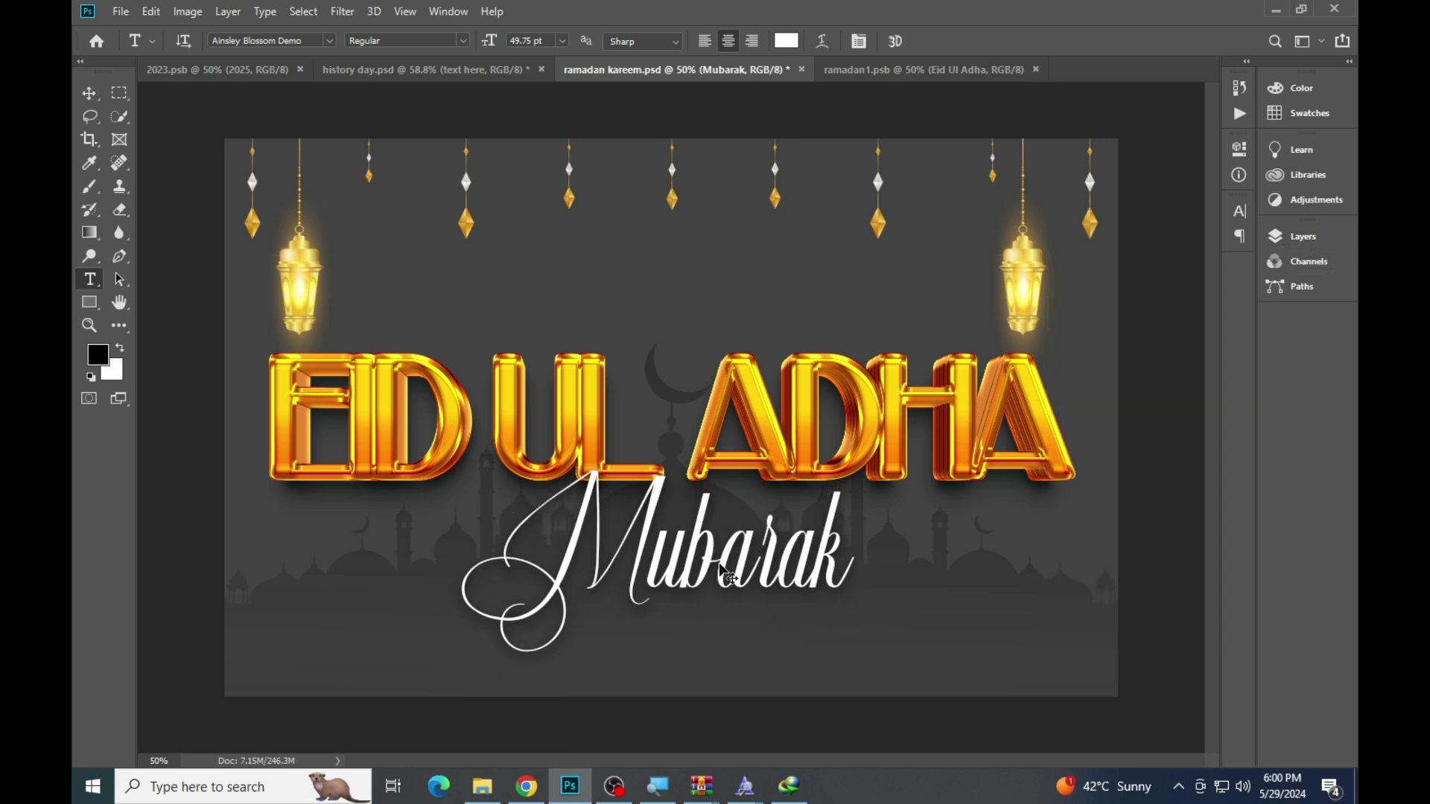
Close the ramadan kareem, Eid Ul Adha and history day documents without saving
click(802, 69)
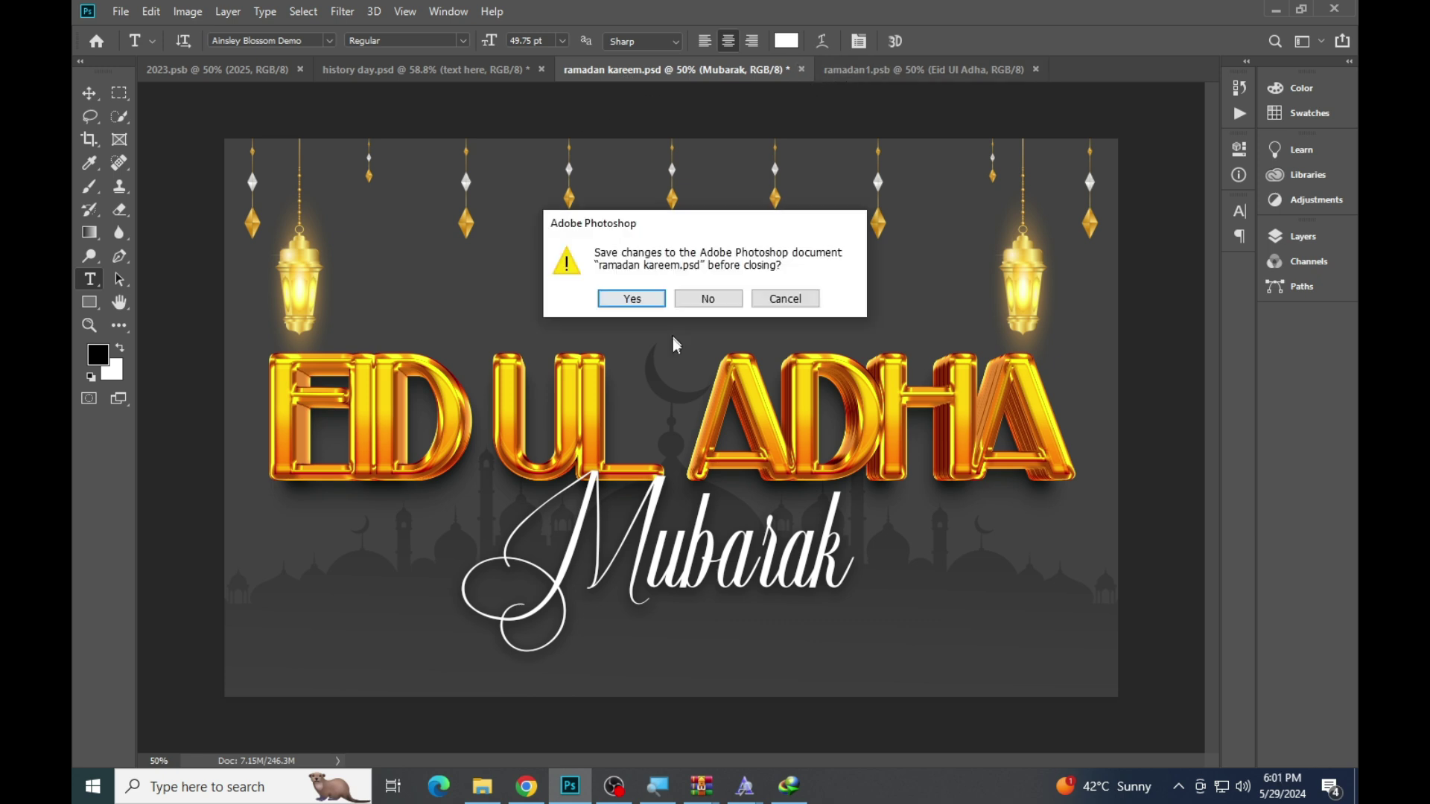
click(708, 299)
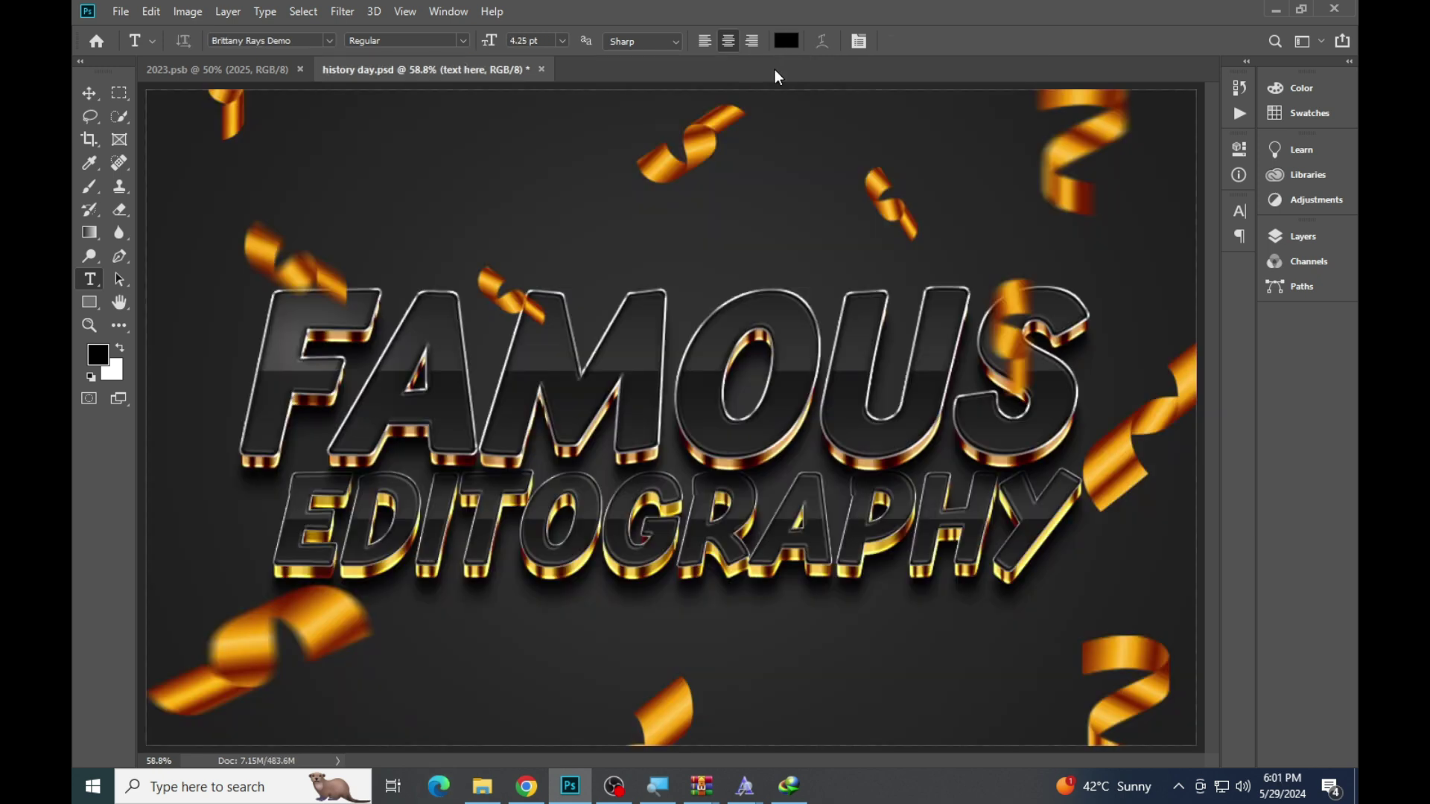
click(776, 70)
click(542, 69)
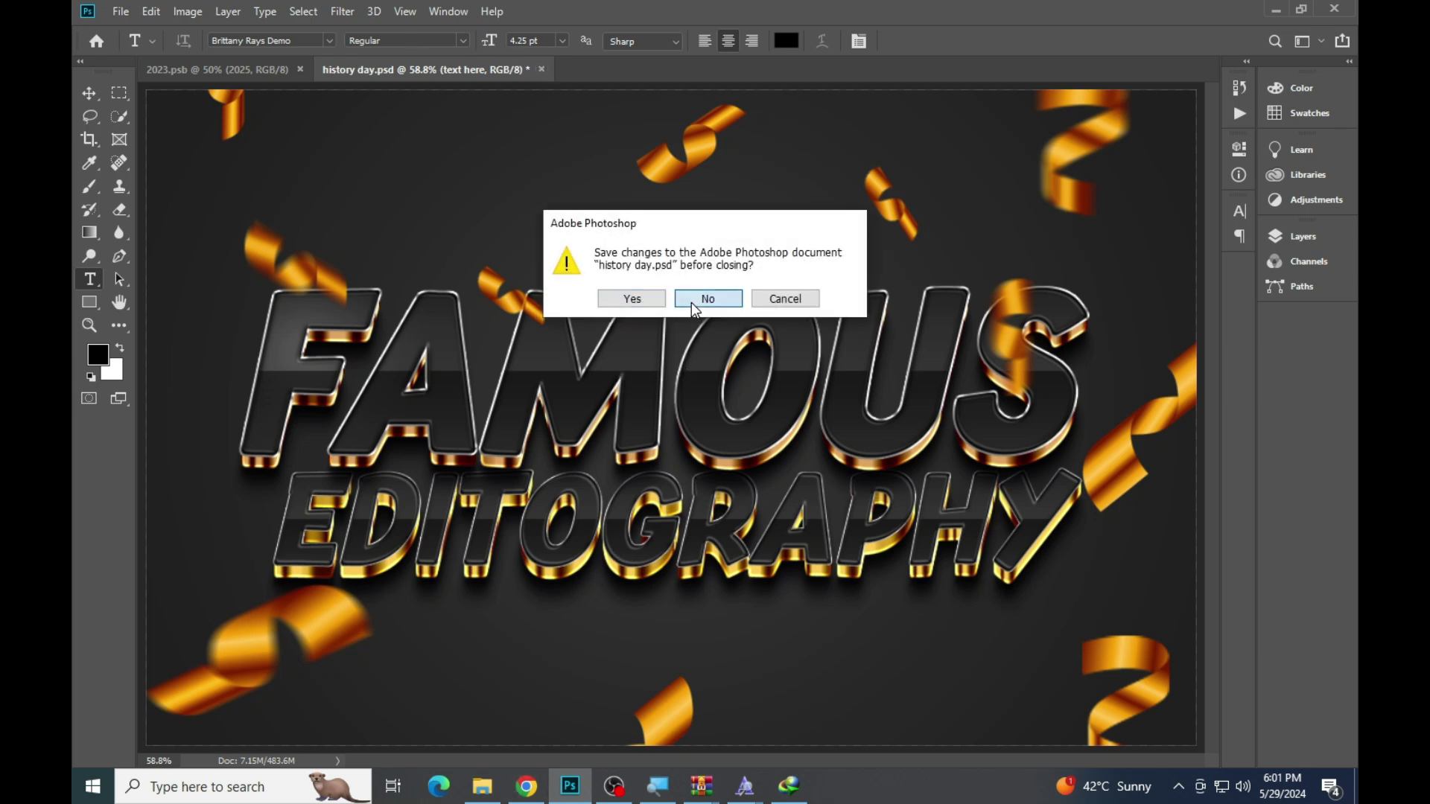
click(694, 305)
Open the royal template from the templates folder in Photoshop
key(alt+Tab)
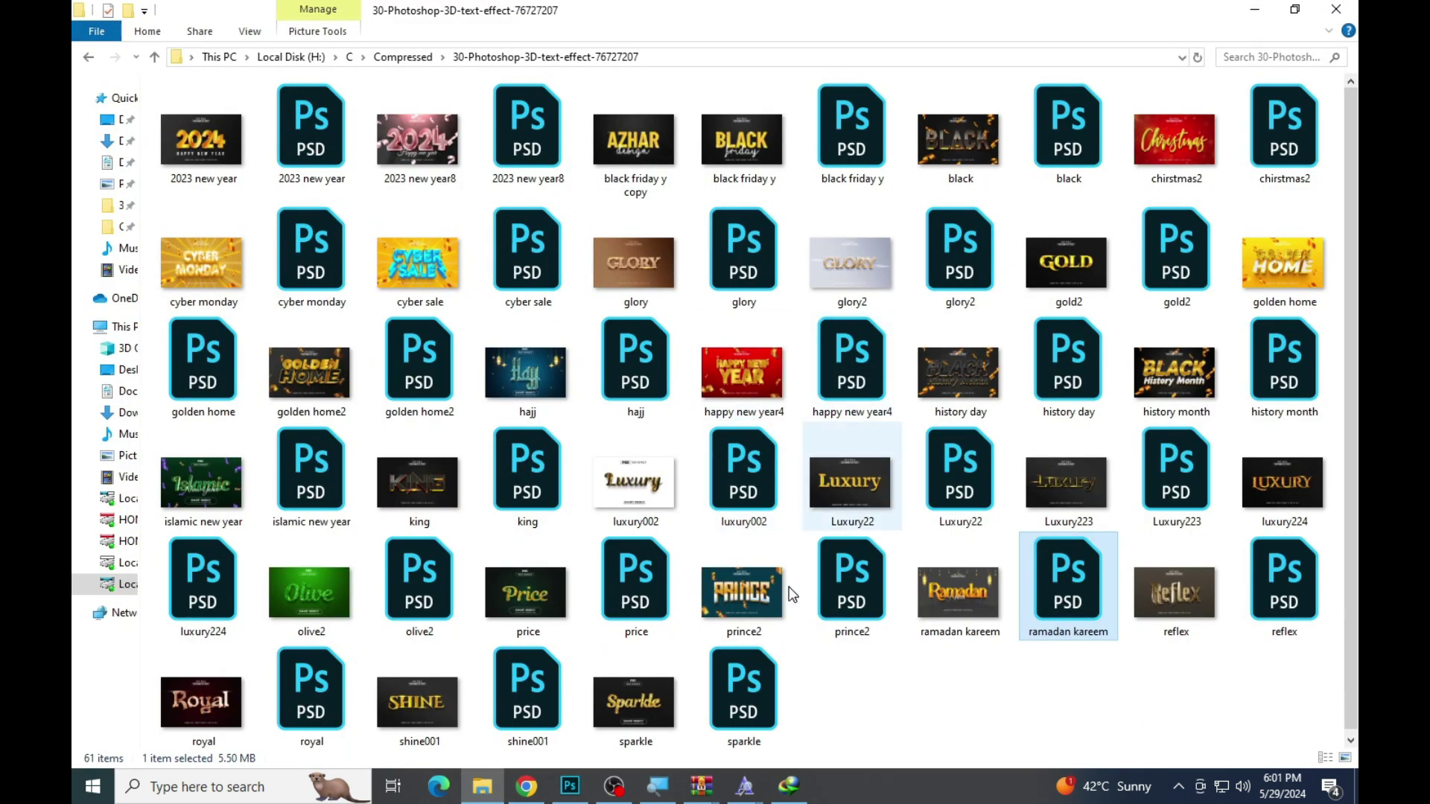
click(1199, 590)
click(240, 681)
double_click(302, 693)
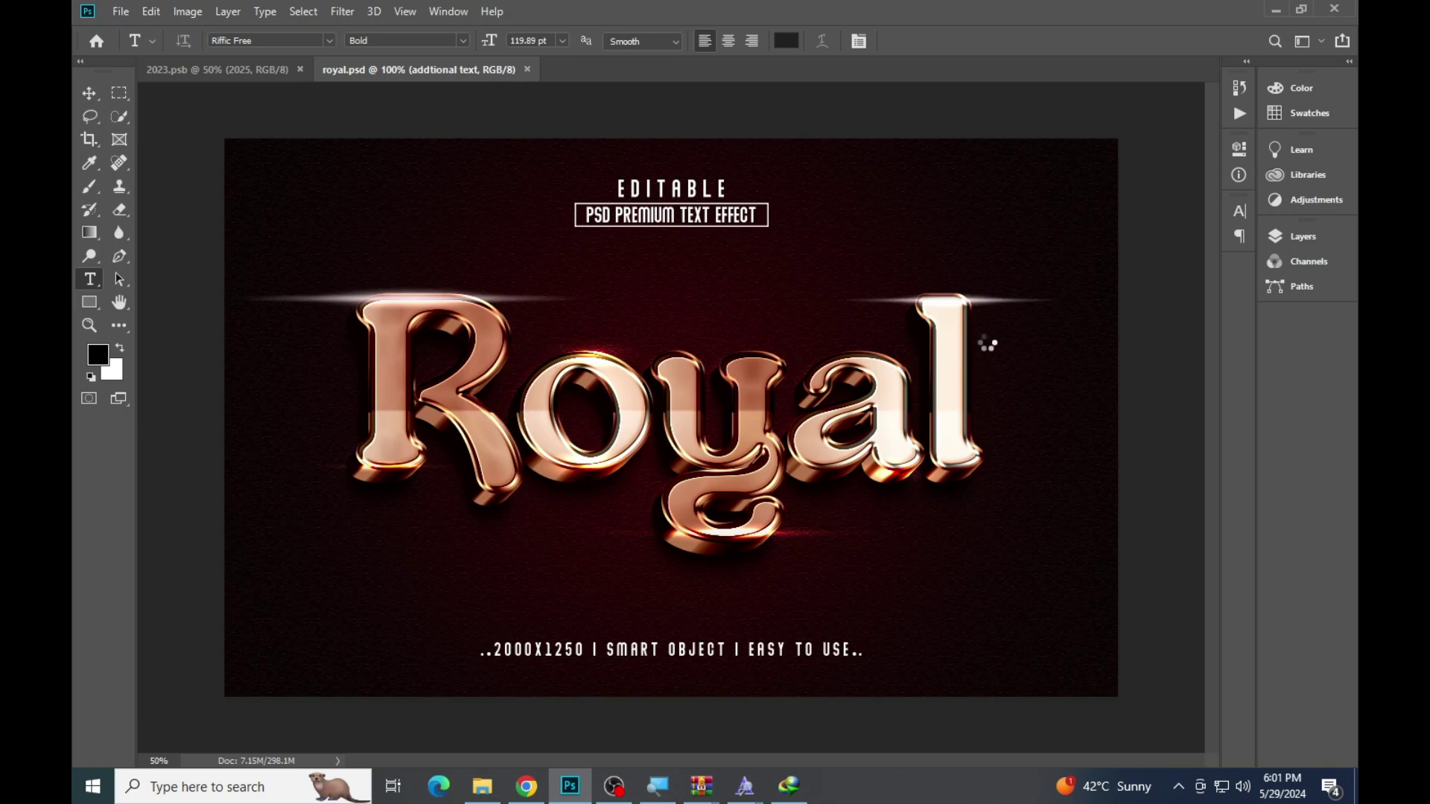
Change the royal smart object's text from Royal to AZHAR, slightly smaller
click(792, 430)
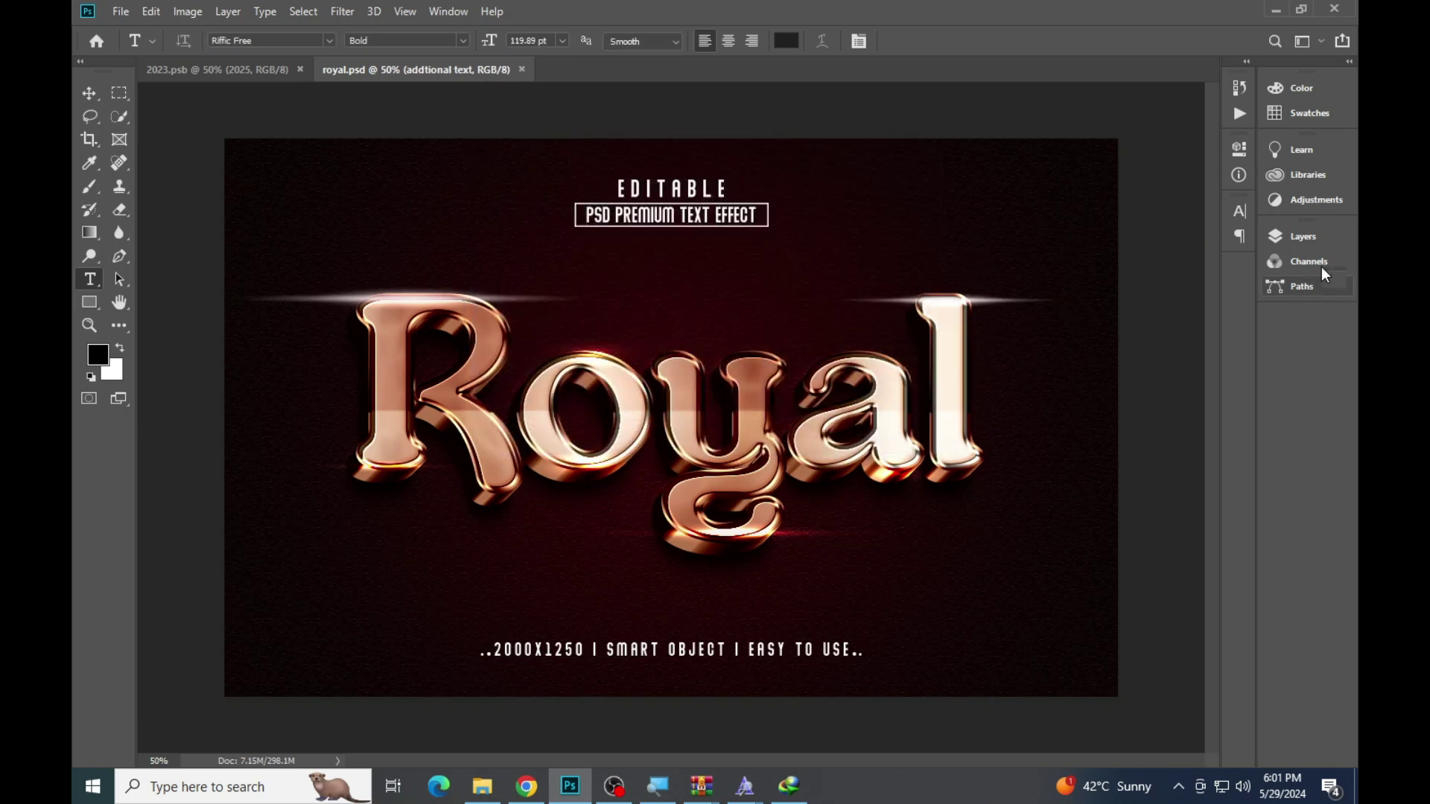
click(1303, 236)
double_click(1096, 423)
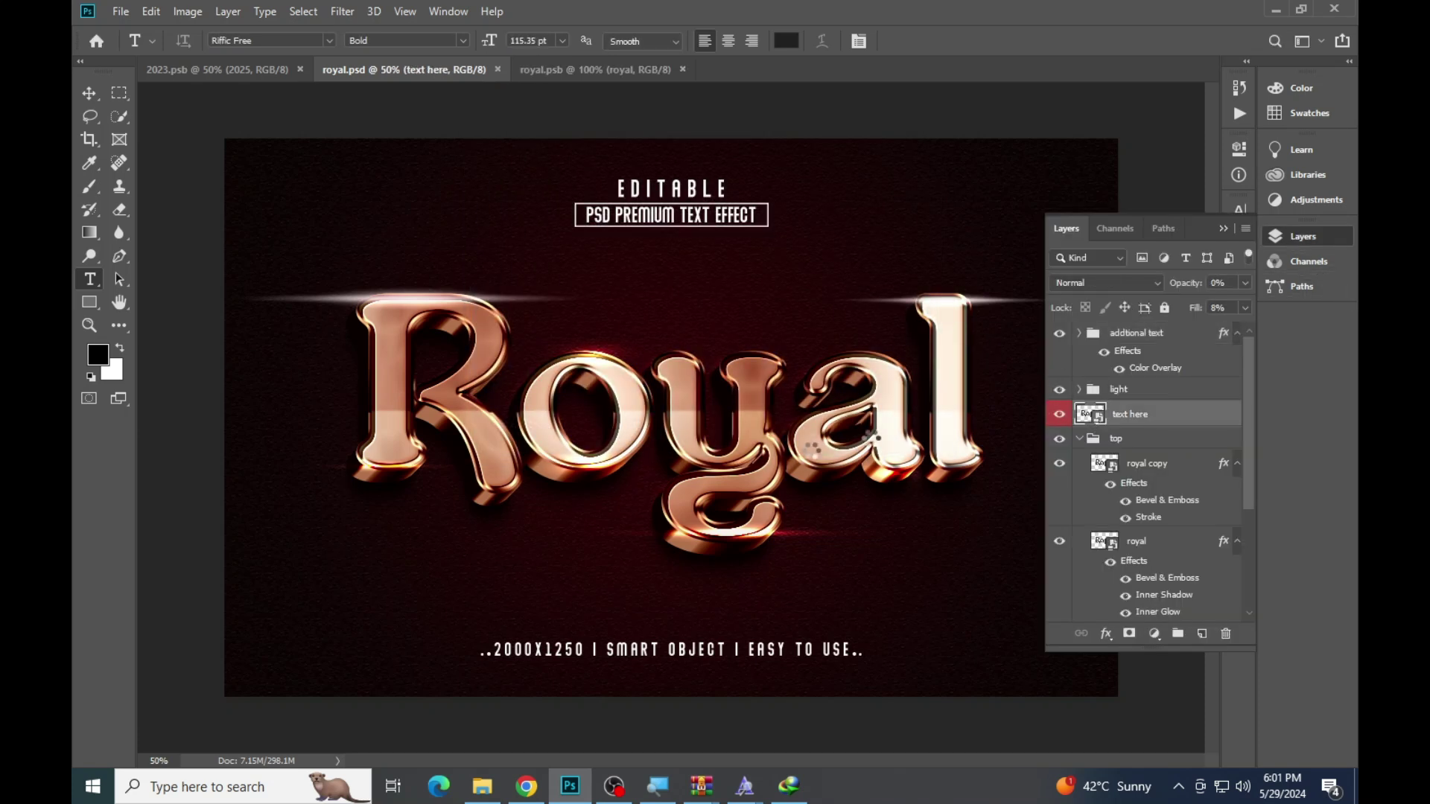
click(683, 383)
key(ctrl+a)
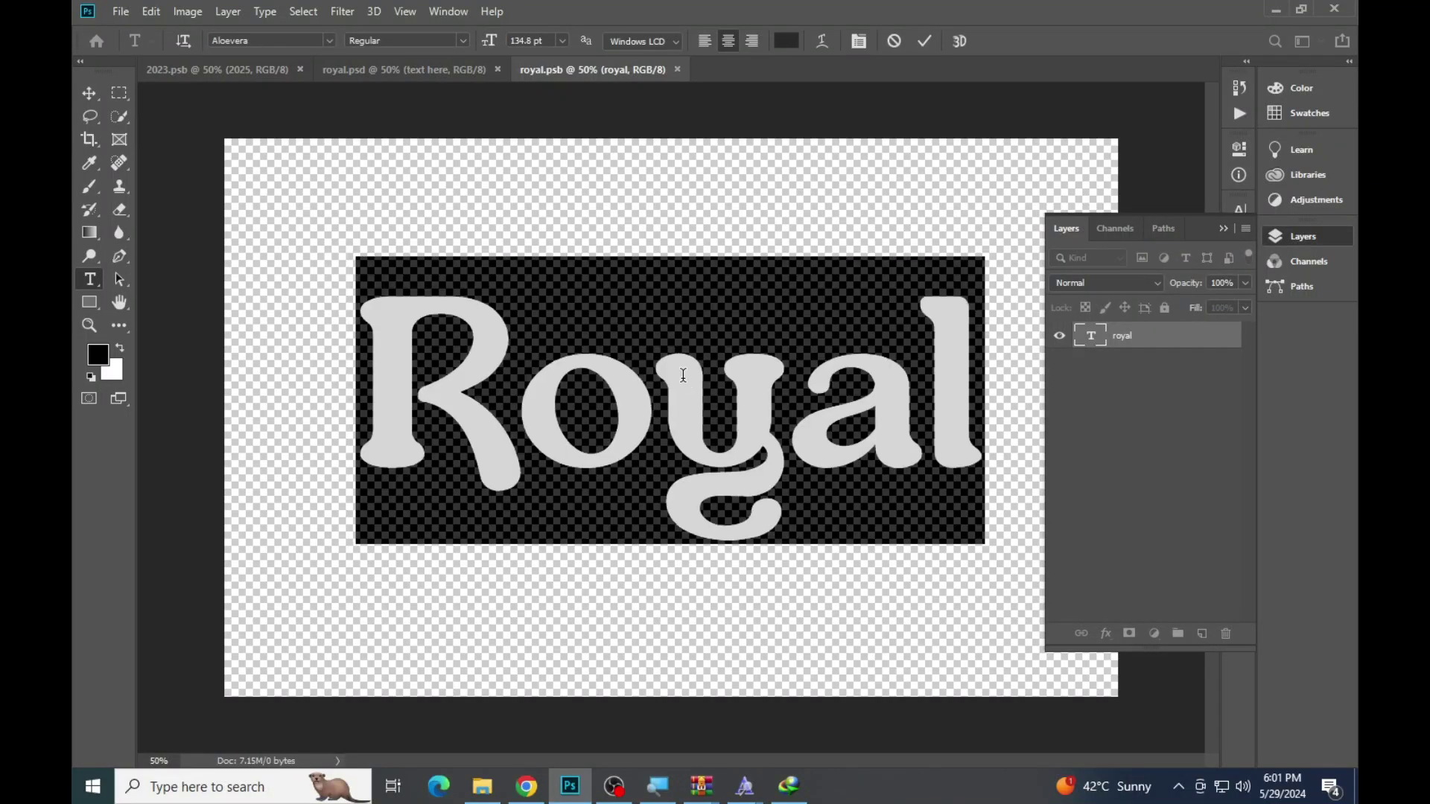
text(AZHAR)
key(ctrl+a)
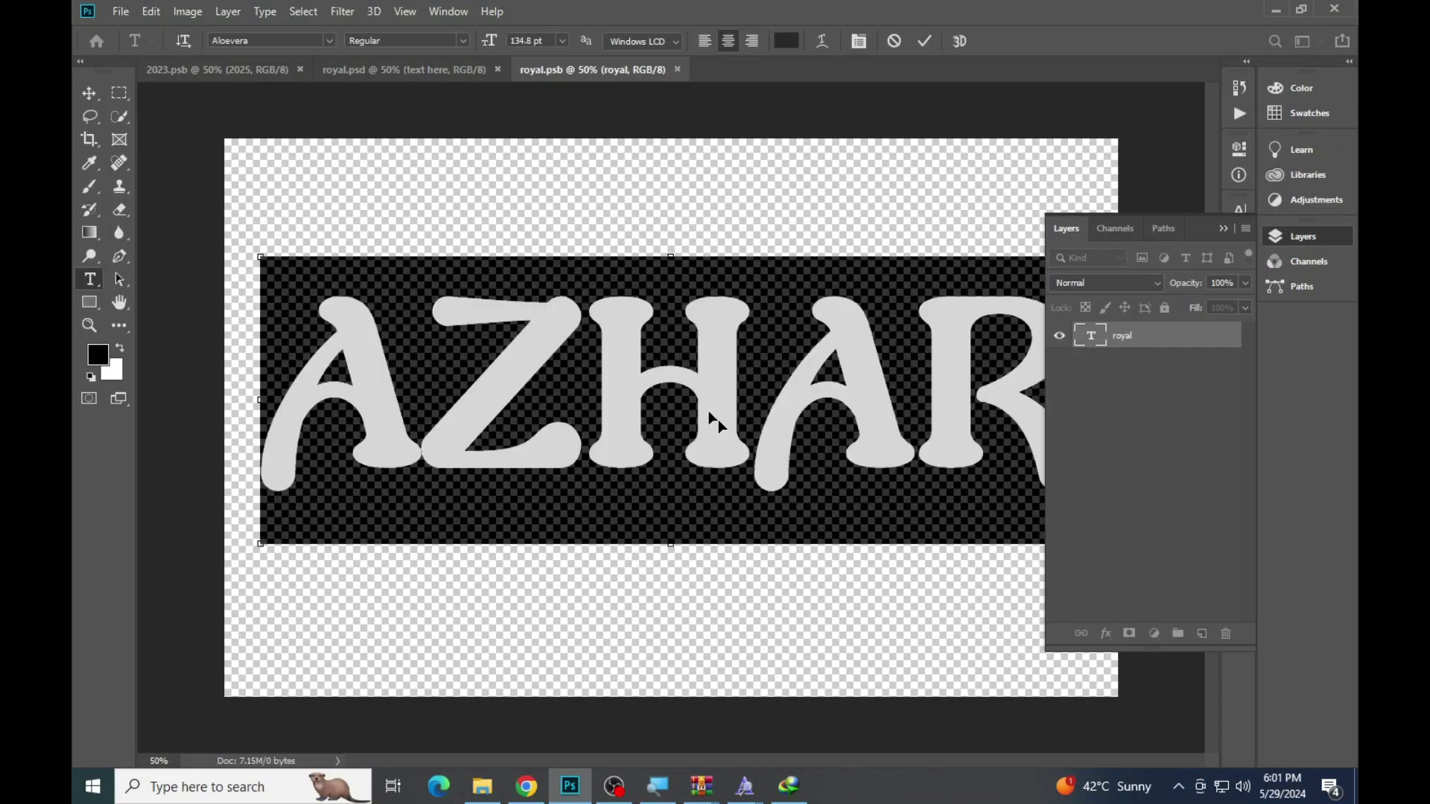
drag(495, 44, 473, 44)
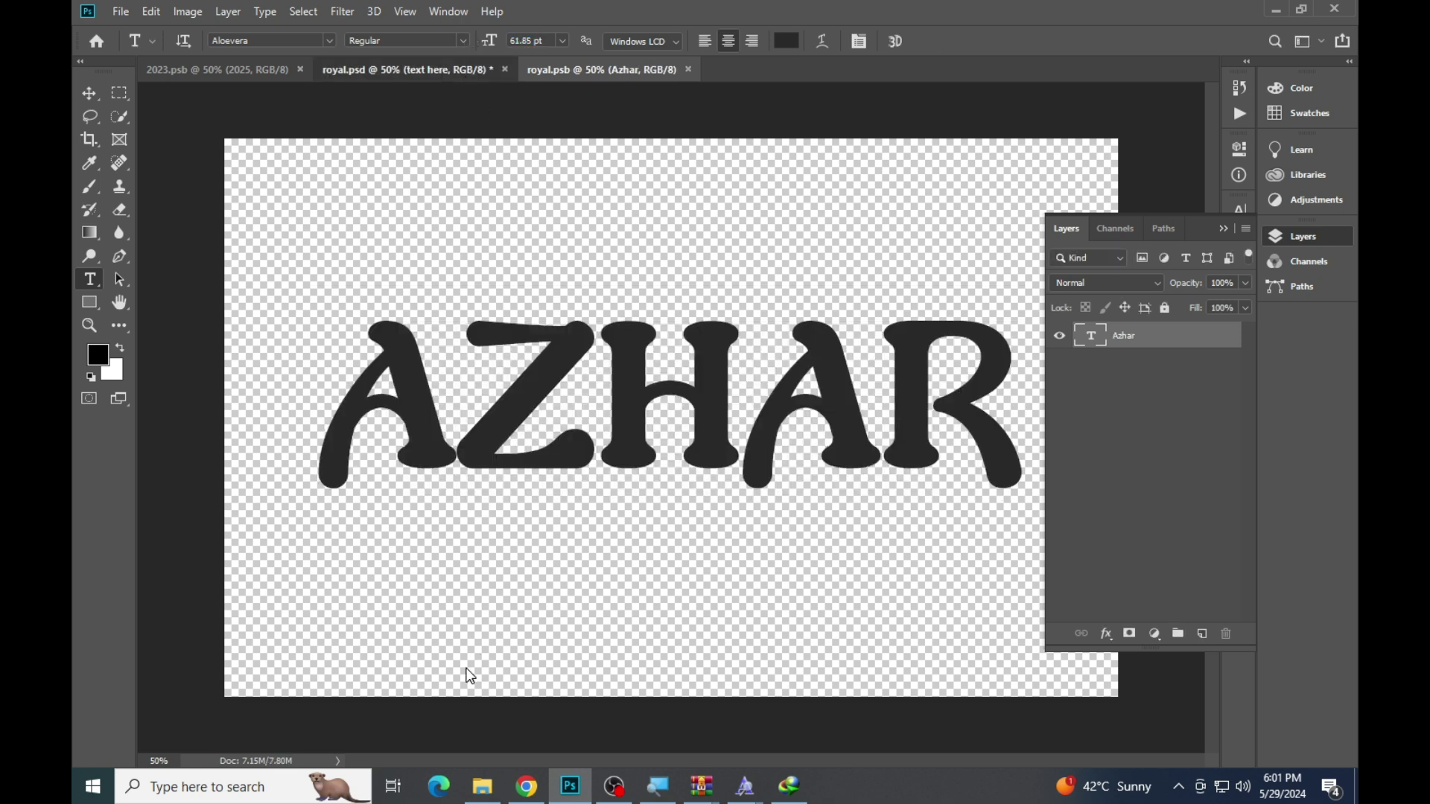
Save the smart object and view the updated AZHAR 3D effect fitted on screen
key(ctrl+shift+Tab)
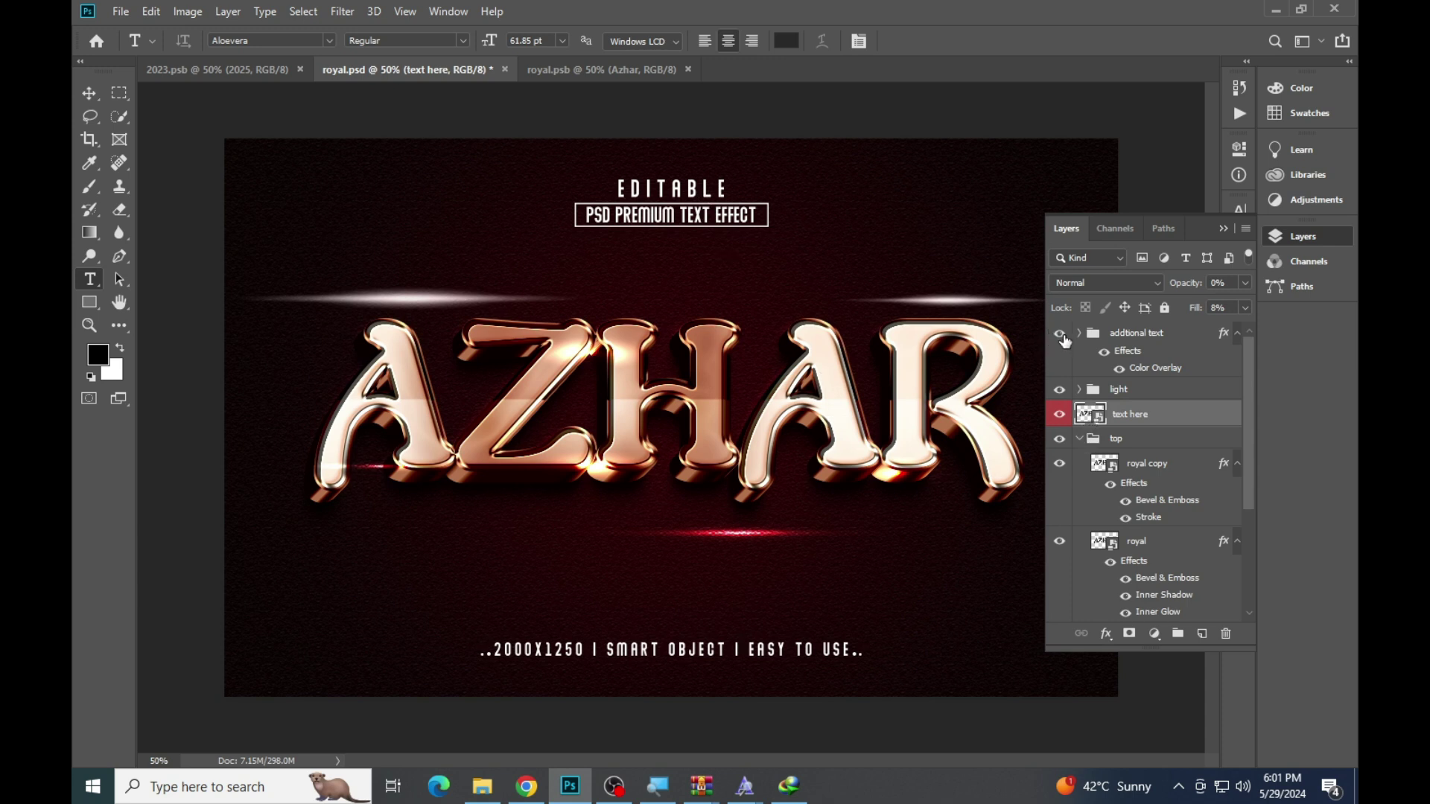
click(1305, 236)
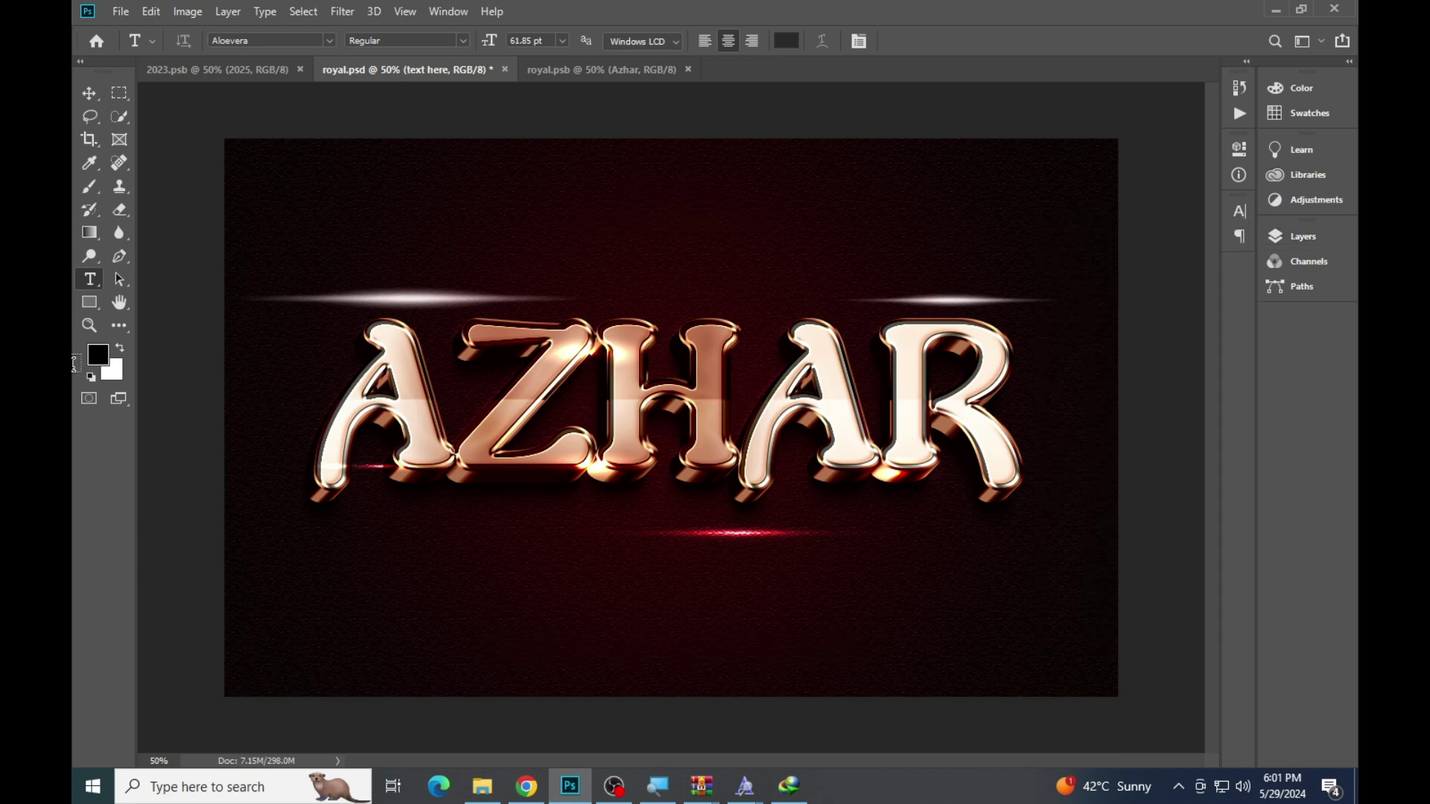
click(89, 325)
click(537, 372)
right_click(521, 365)
click(566, 368)
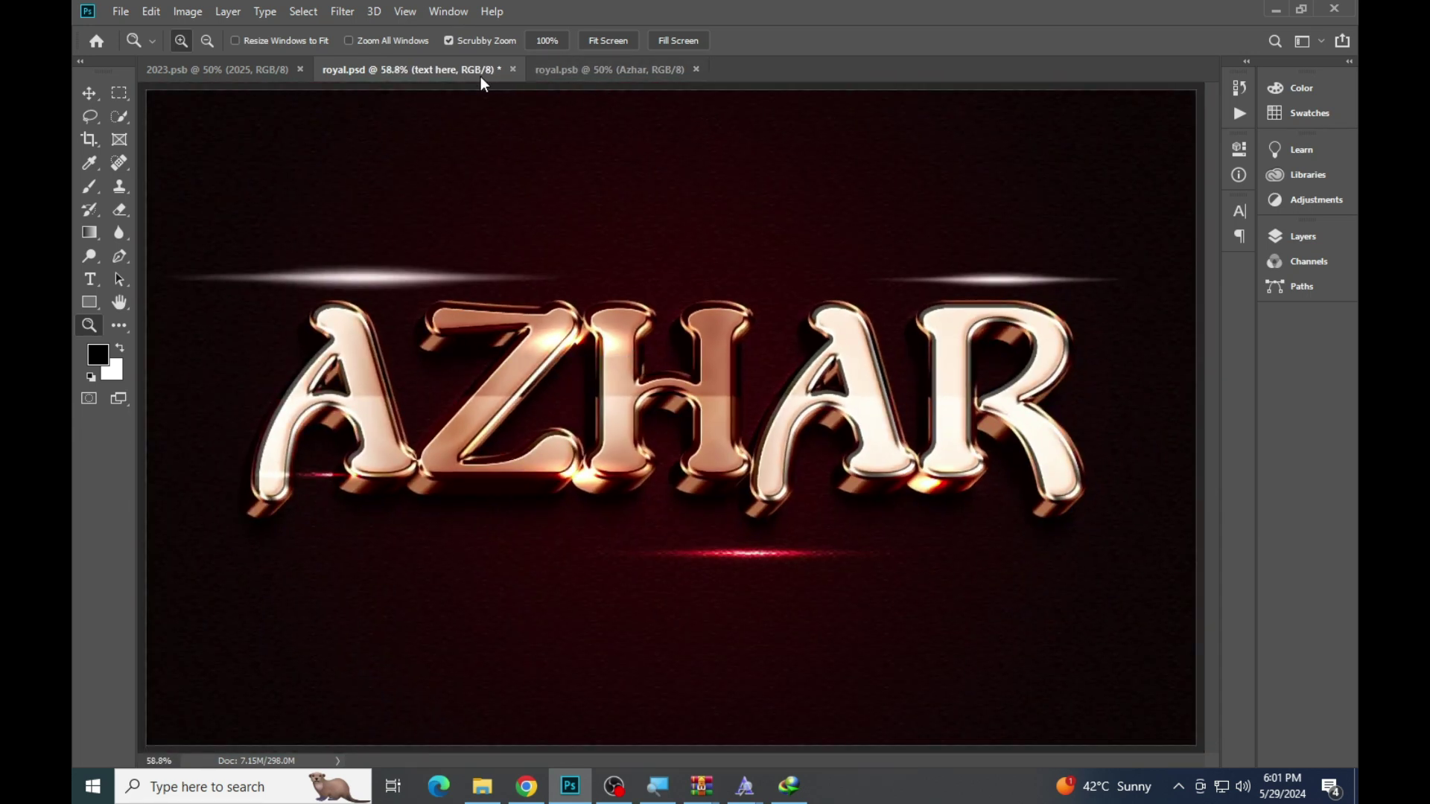
Close the royal template without saving and return to the templates folder
click(513, 69)
click(708, 298)
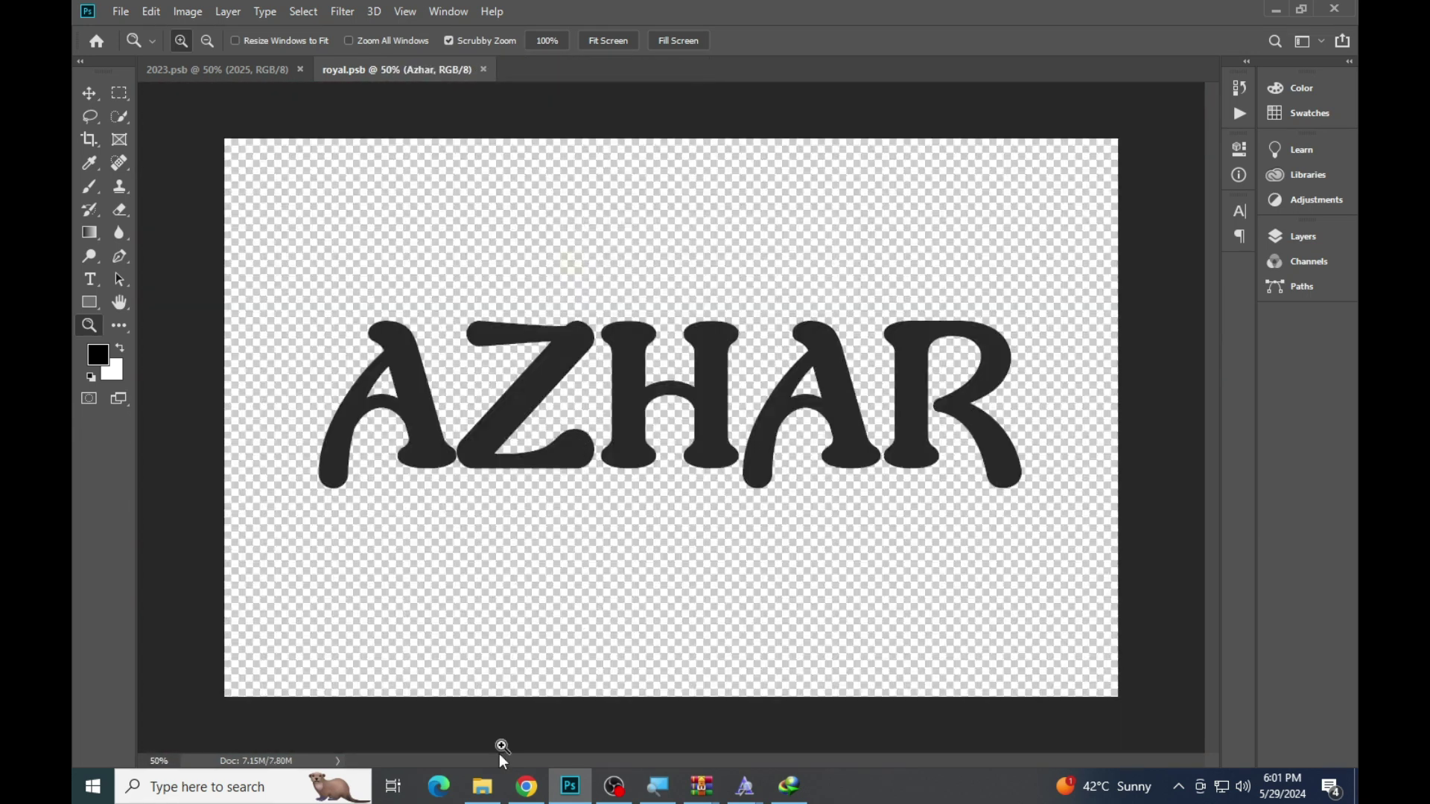
click(476, 796)
Open the sparkle template and its editable text smart object, updating its text layers
click(744, 697)
double_click(748, 694)
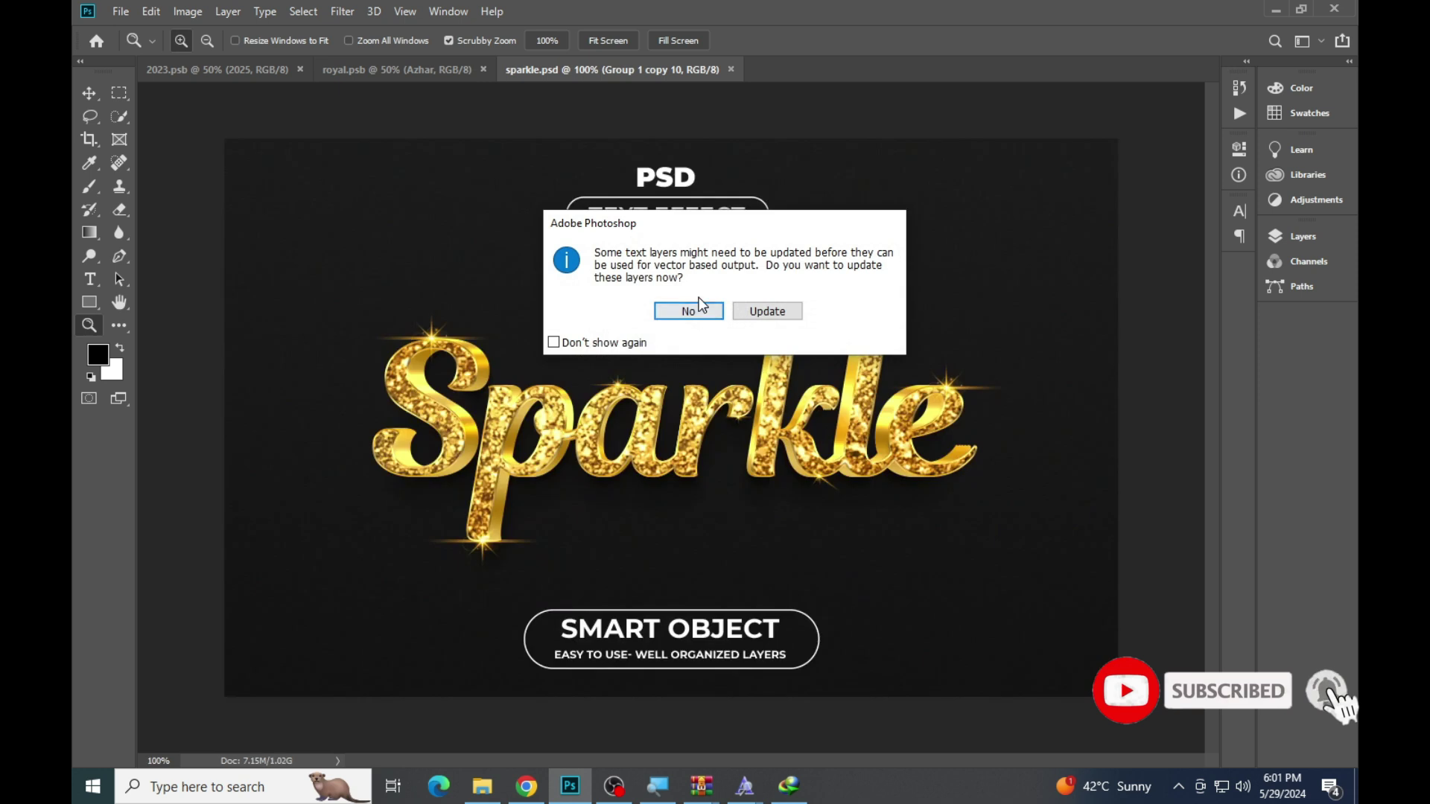
click(750, 312)
click(1303, 236)
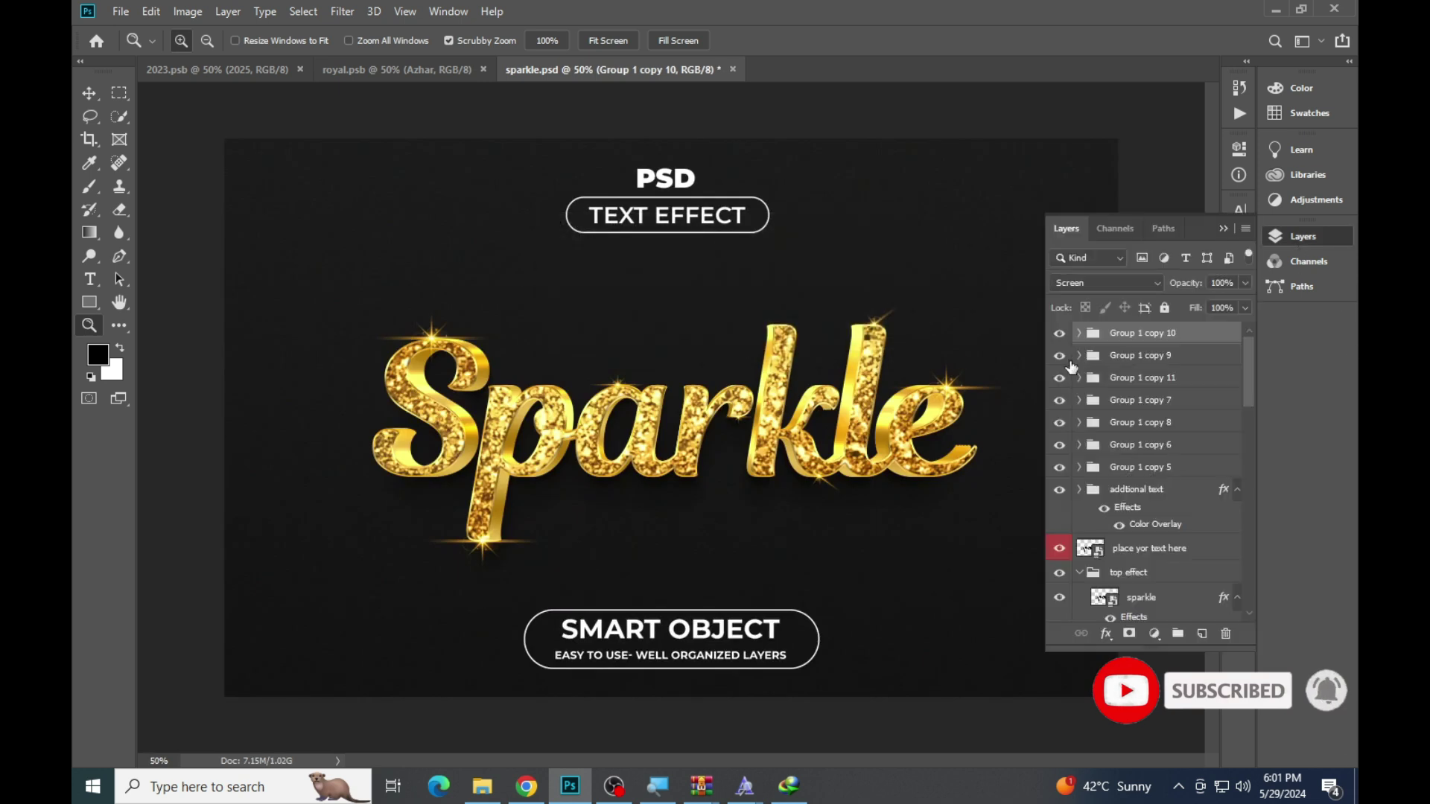
double_click(1092, 550)
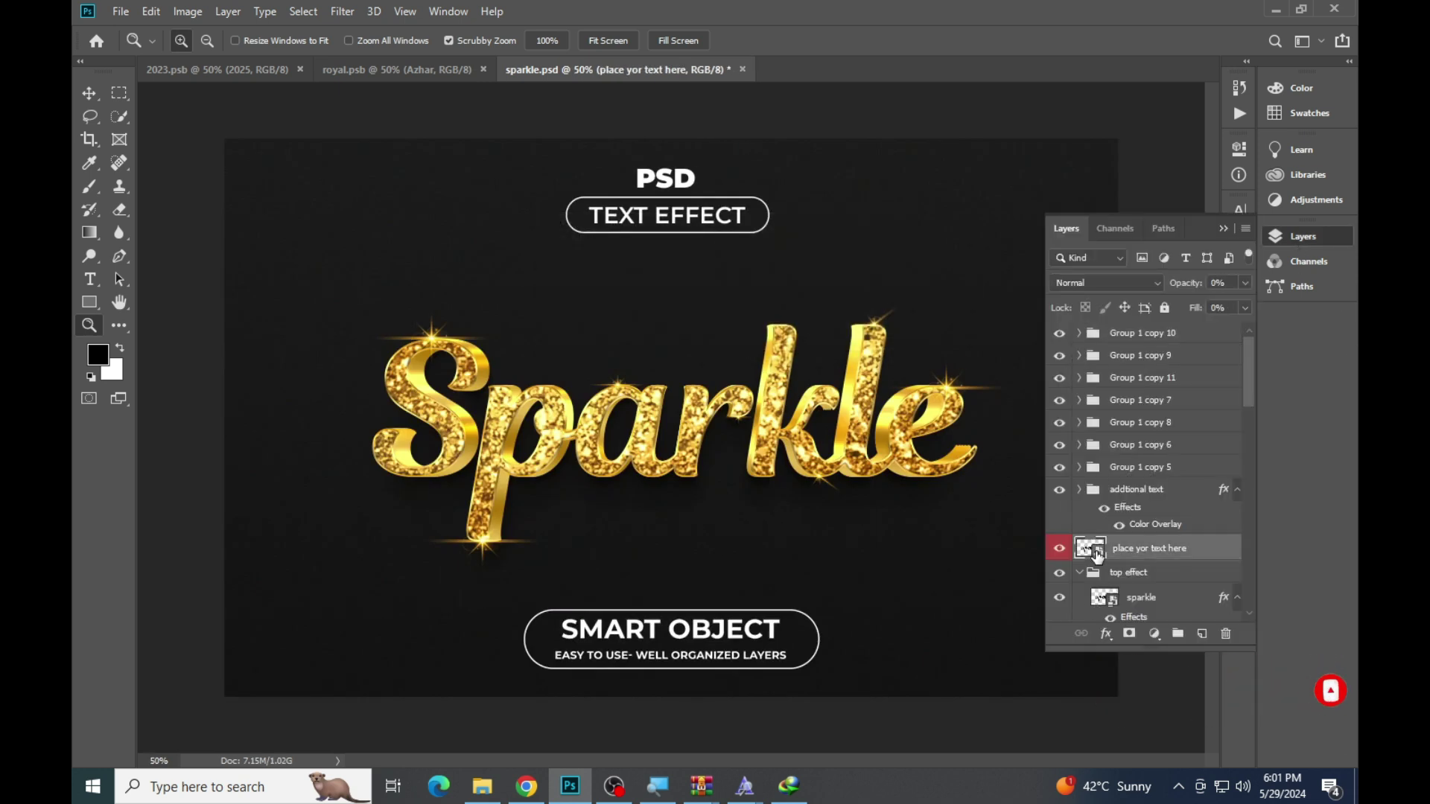
click(771, 313)
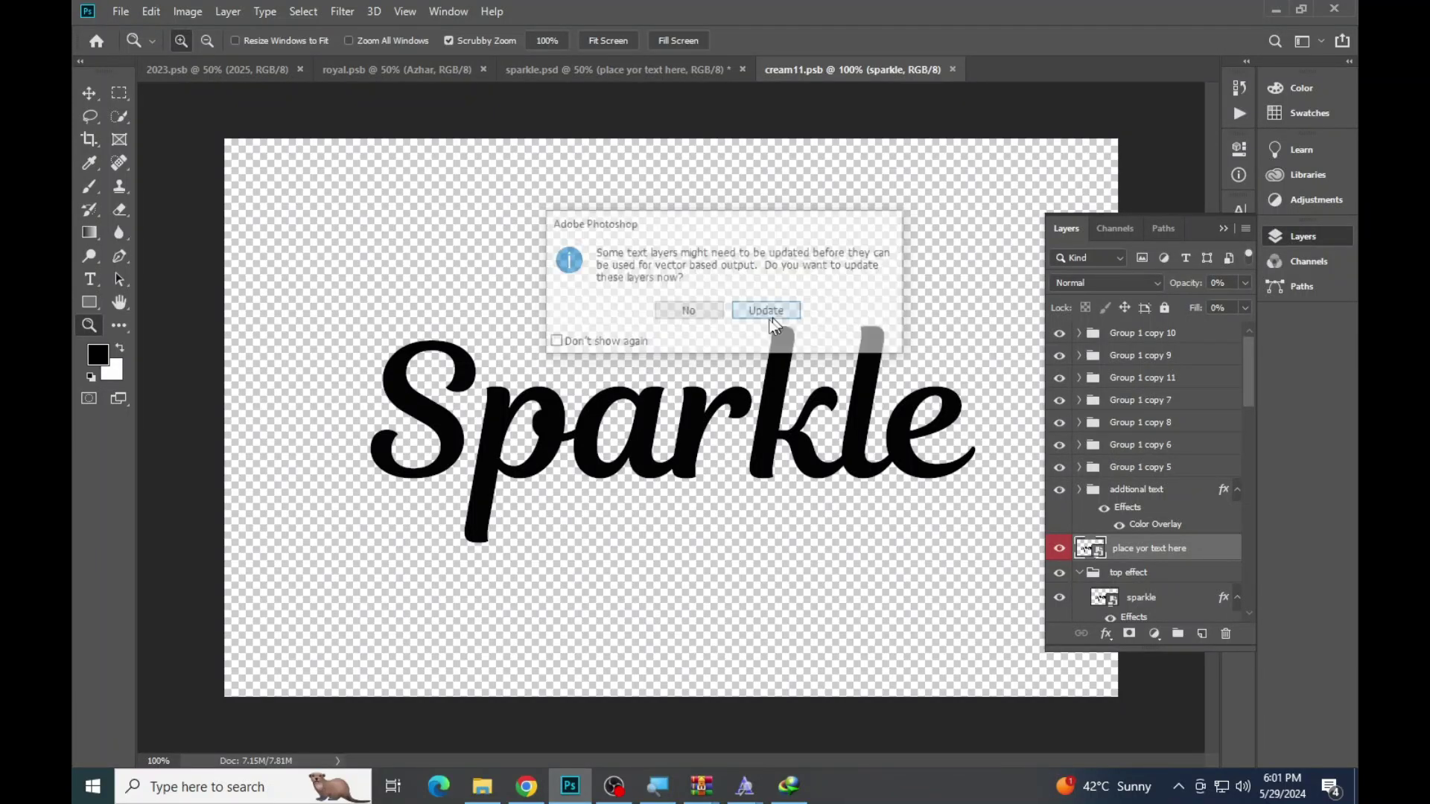
Replace the Sparkle text with EMAAN and commit it
click(90, 280)
click(612, 370)
double_click(660, 347)
click(661, 351)
key(ctrl+a)
text(EMAN)
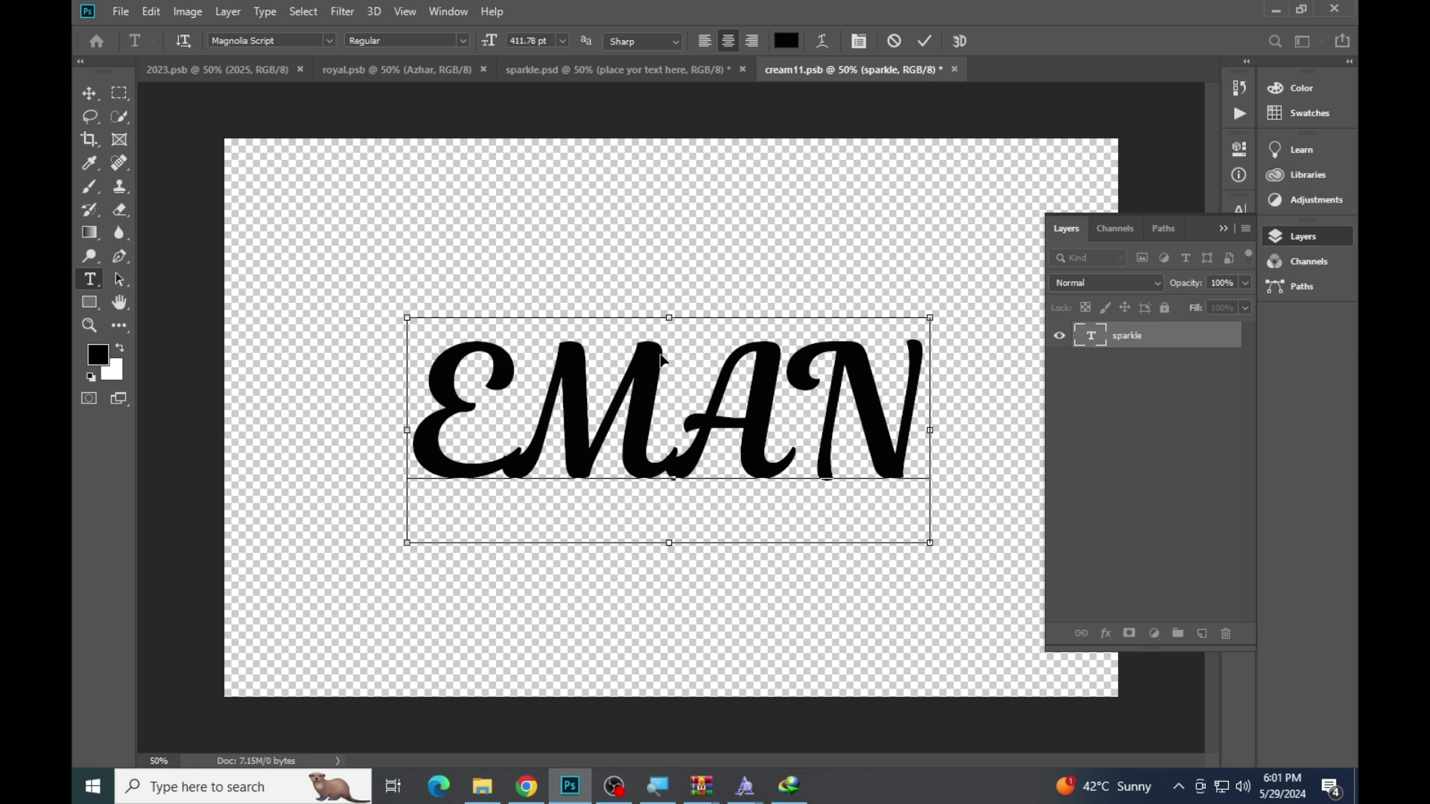
text(A)
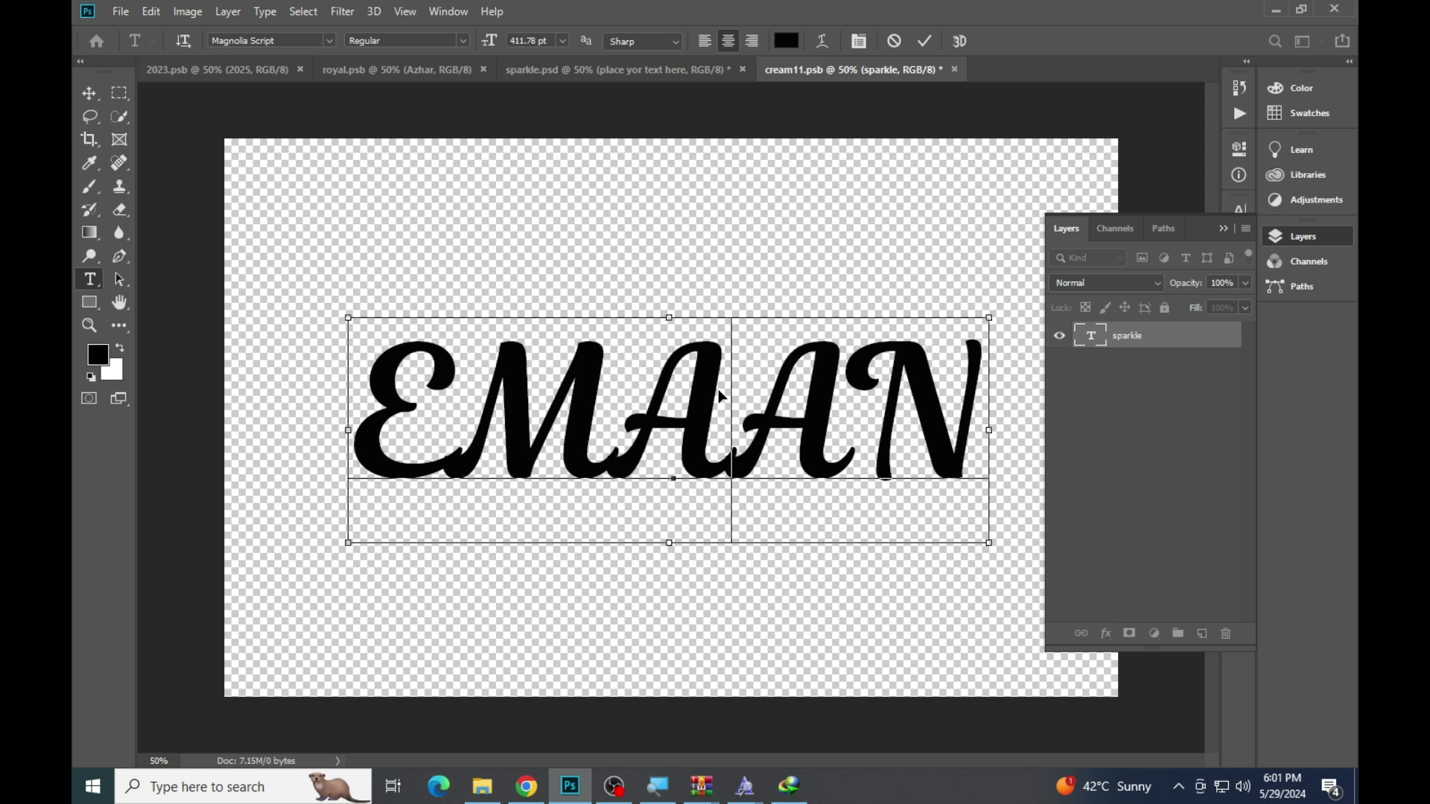
key(ctrl+Return)
View the EMAAN gold glitter result fitted on screen in the sparkle template
click(618, 74)
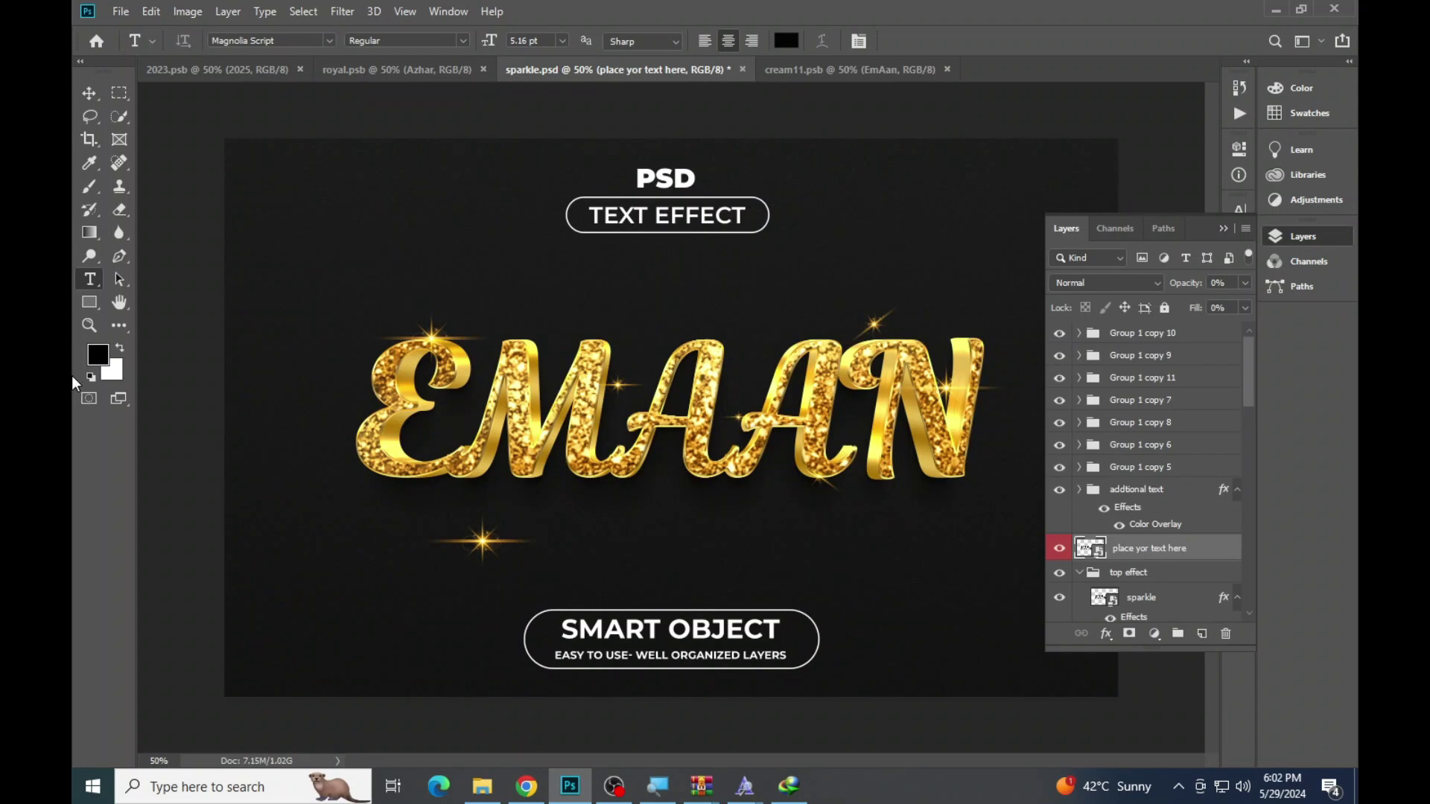
click(89, 326)
click(741, 420)
right_click(741, 419)
click(775, 418)
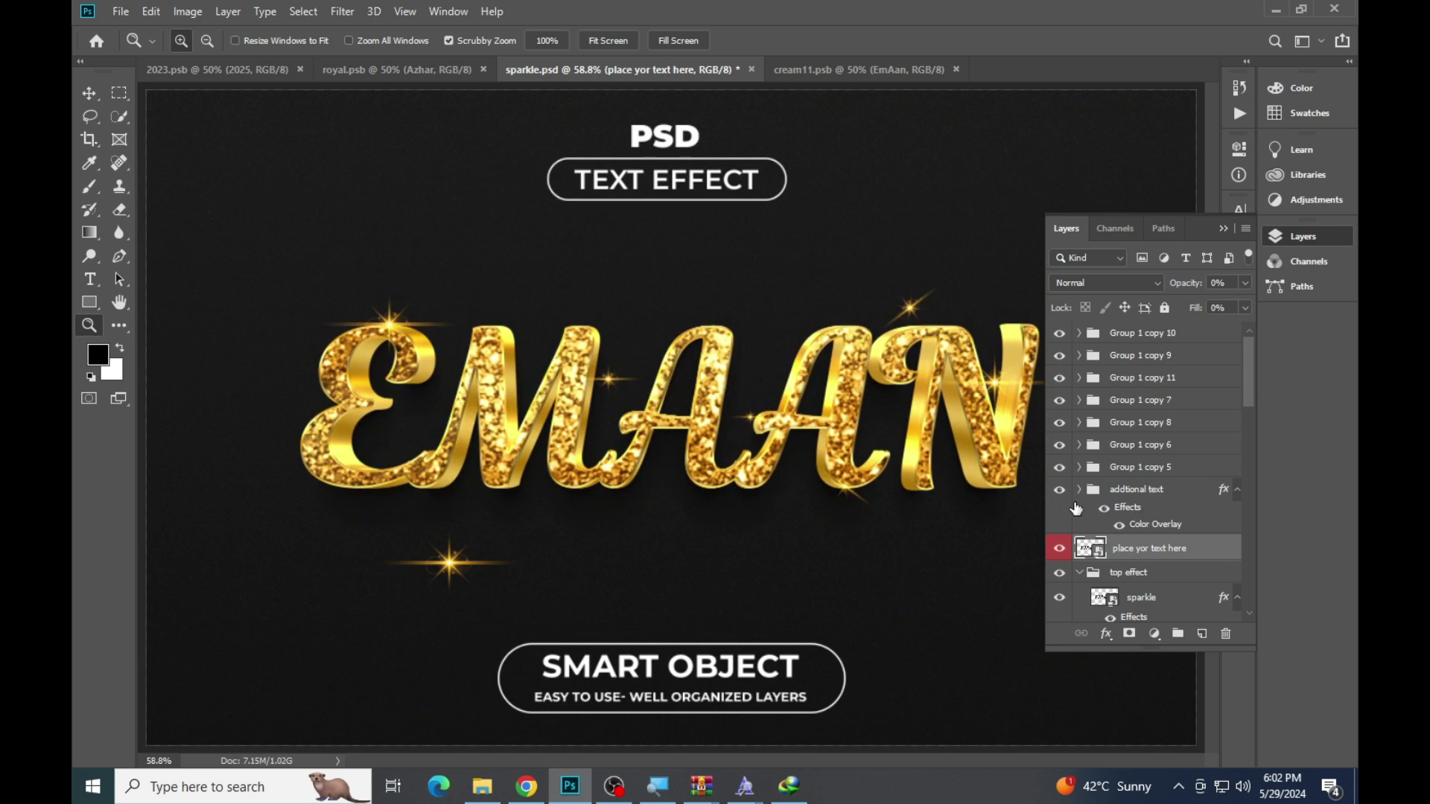
Hide the PSD TEXT EFFECT and SMART OBJECT captions, then select all files in the templates folder
click(1060, 491)
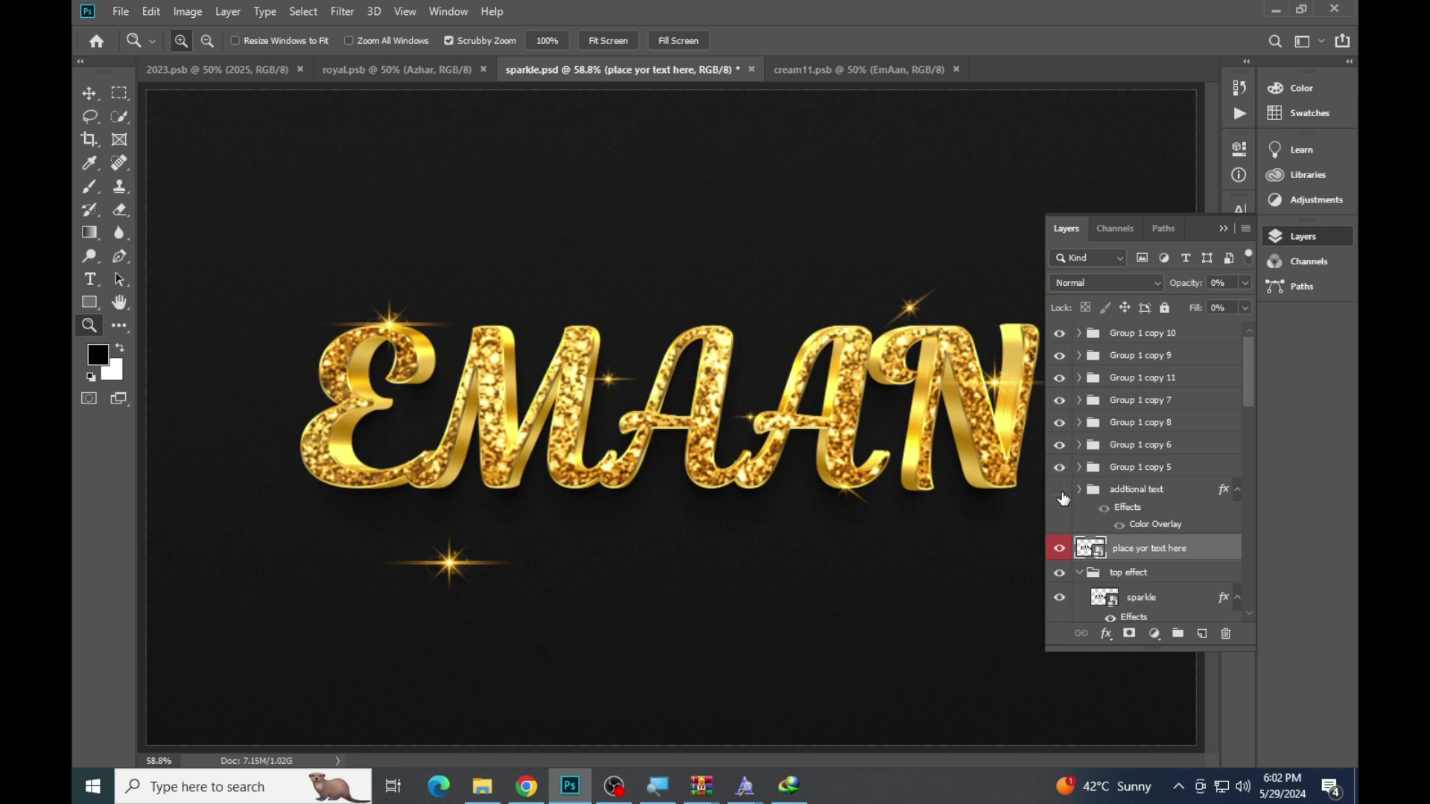
click(1319, 236)
right_click(529, 360)
click(566, 371)
right_click(597, 386)
click(622, 390)
click(483, 787)
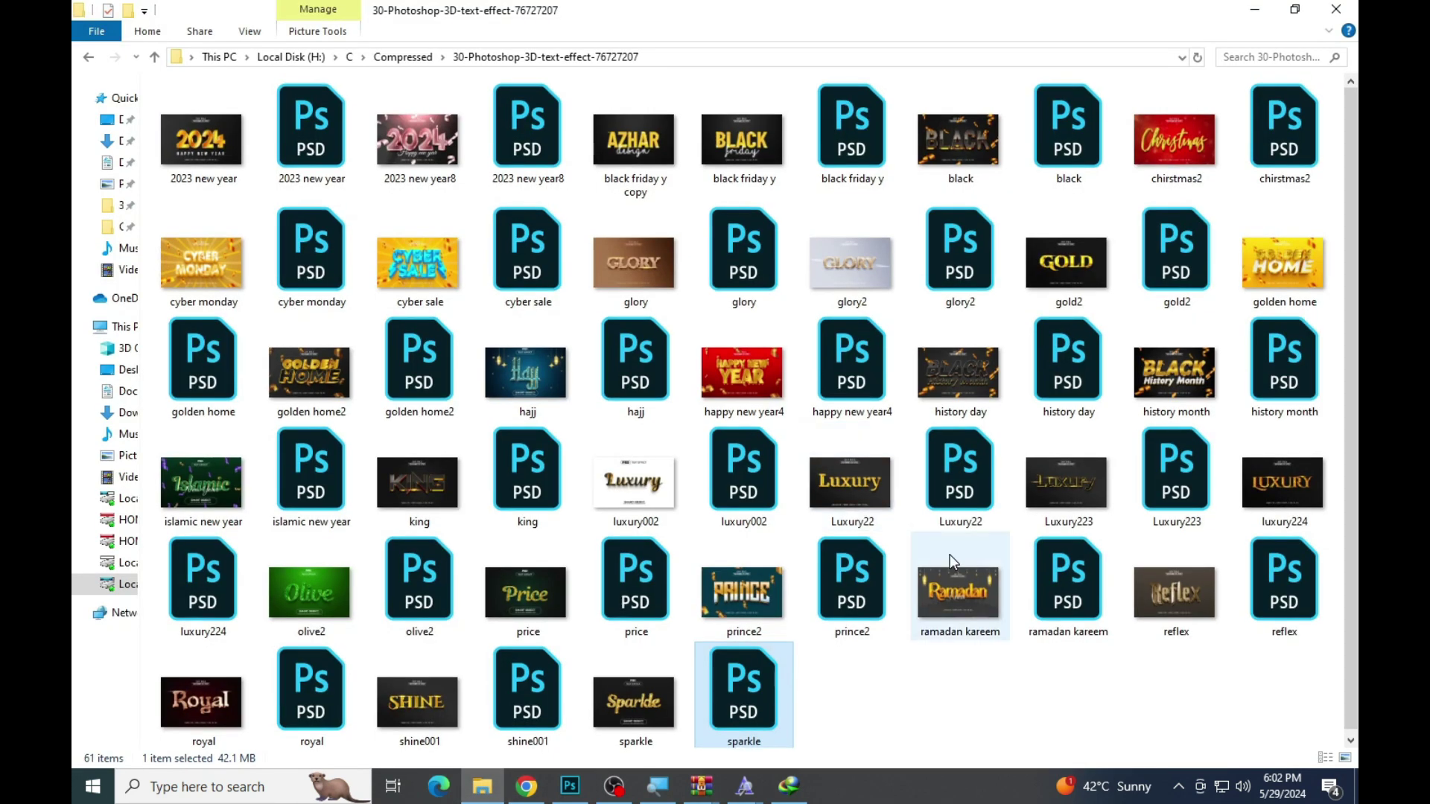
drag(1333, 745, 145, 78)
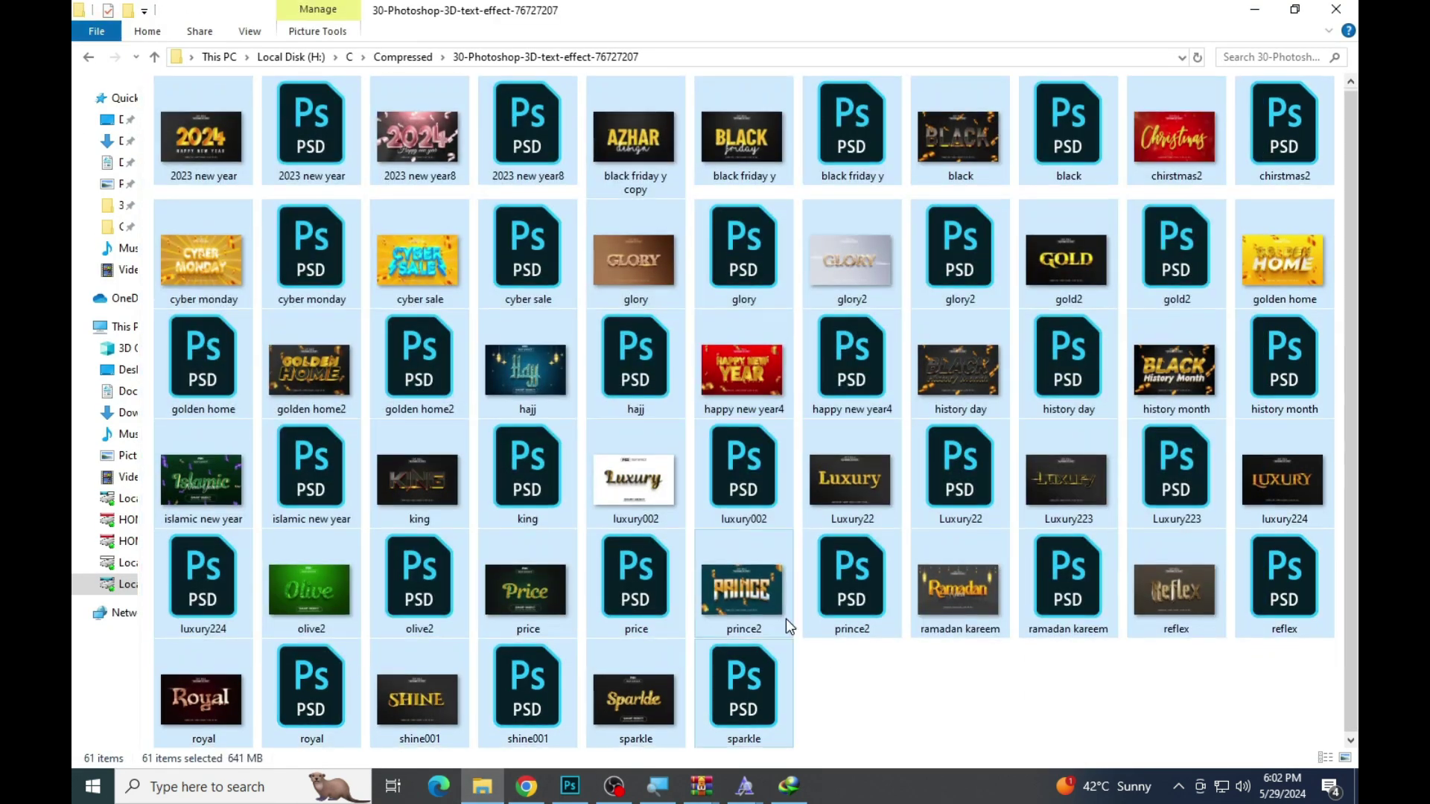